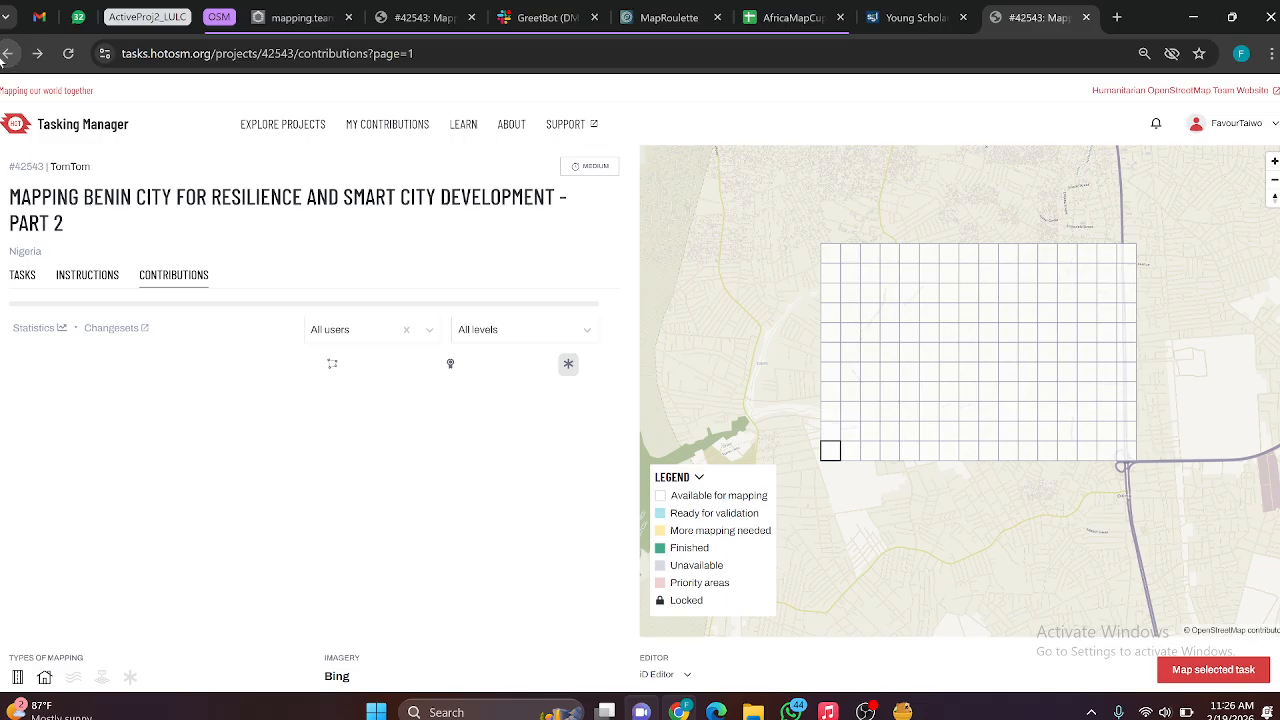
Step: Return to the overview page of project #42543 and start contributing to it
left_click(5, 54)
left_click(6, 54)
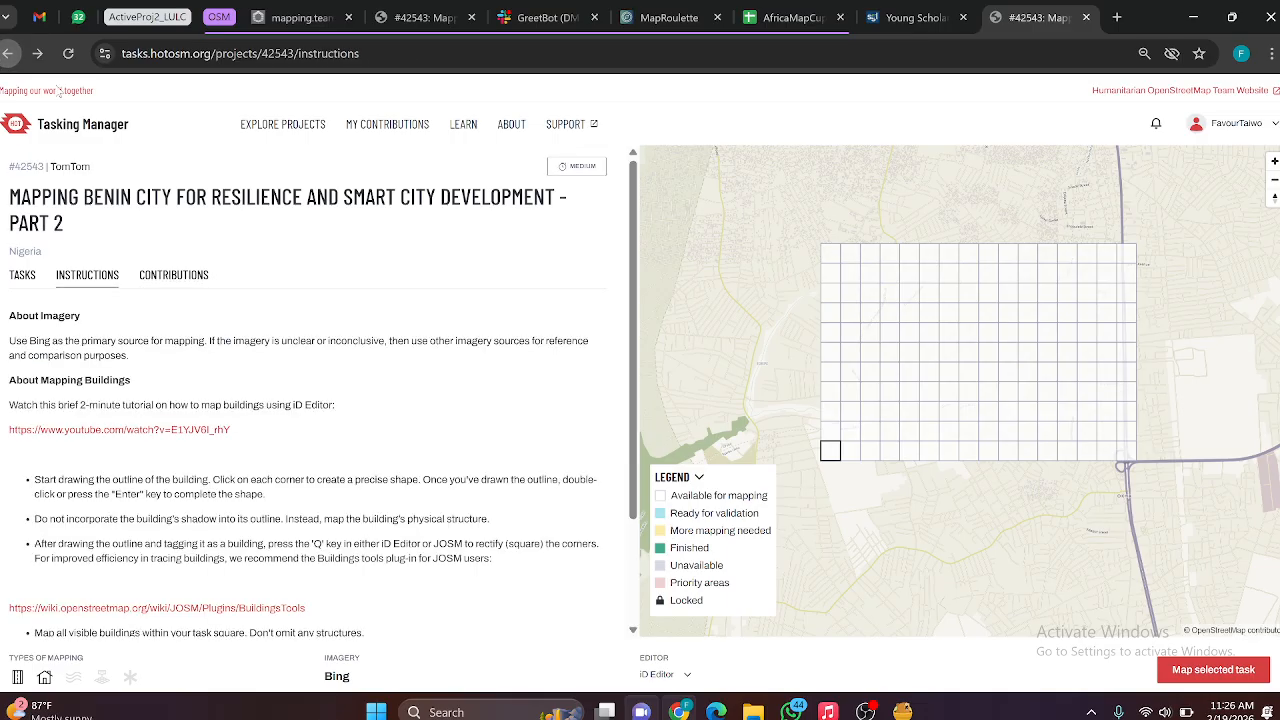
left_click(9, 54)
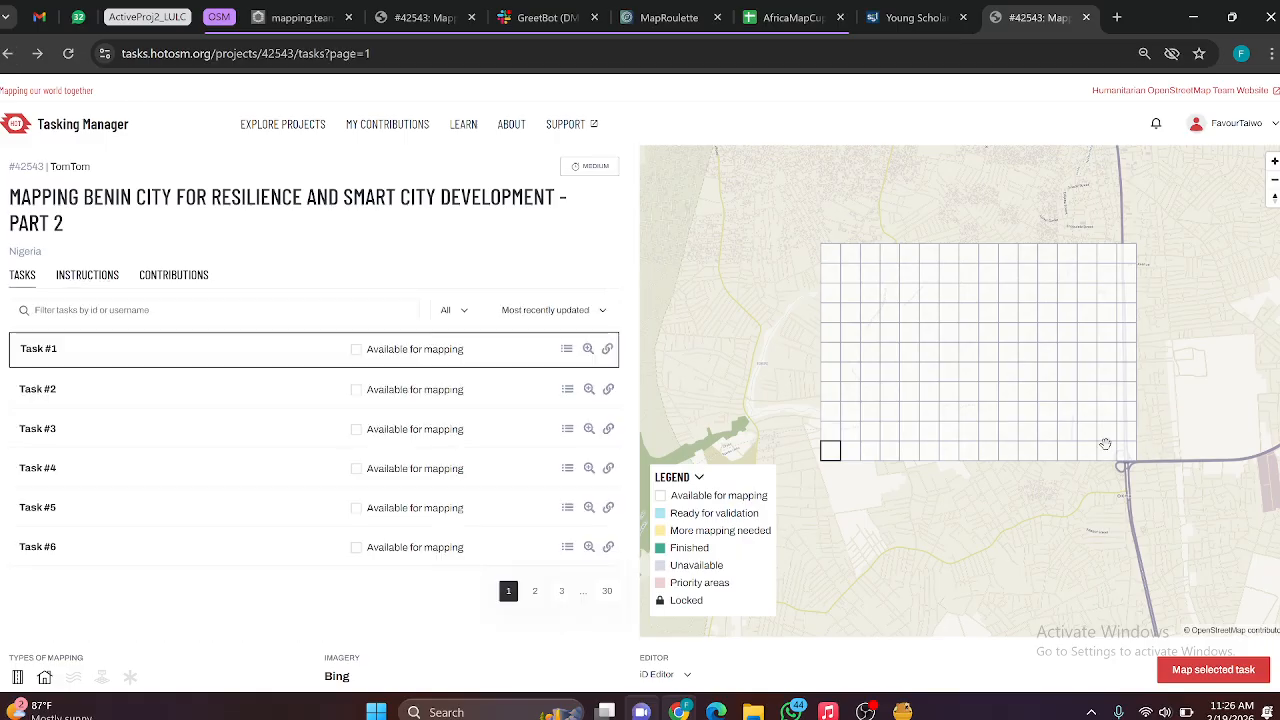
left_click(8, 54)
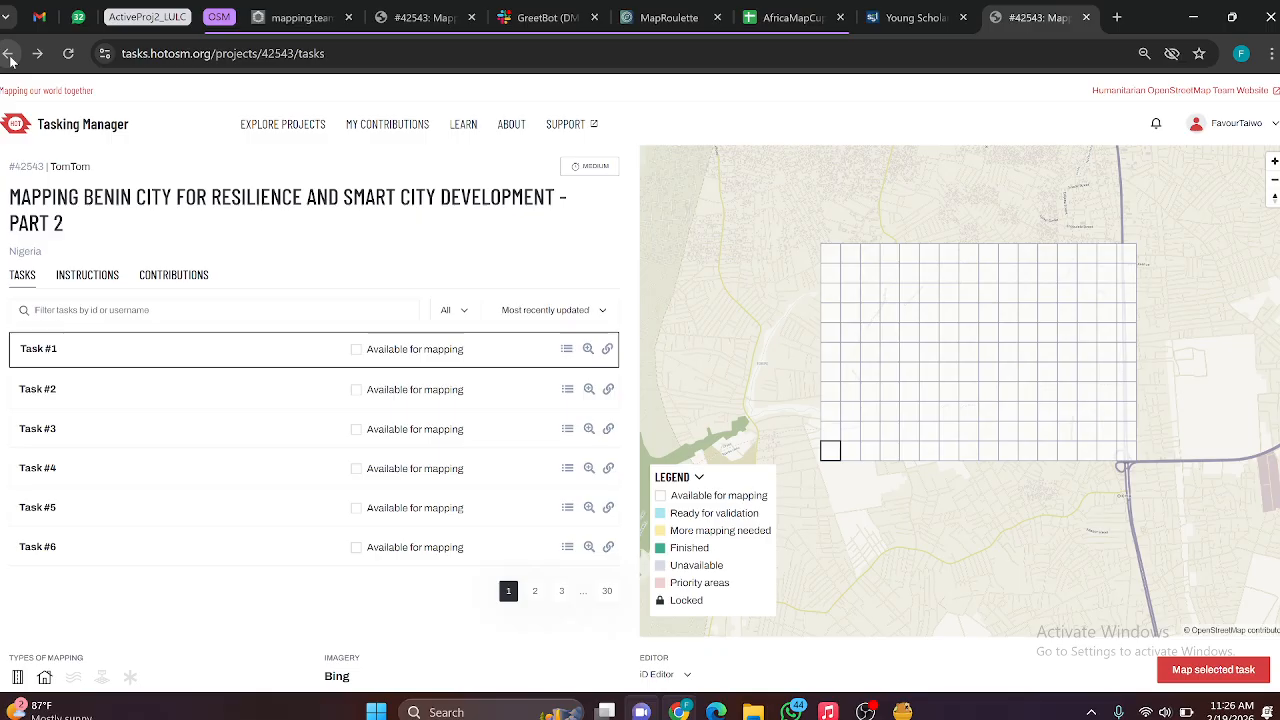
left_click(9, 56)
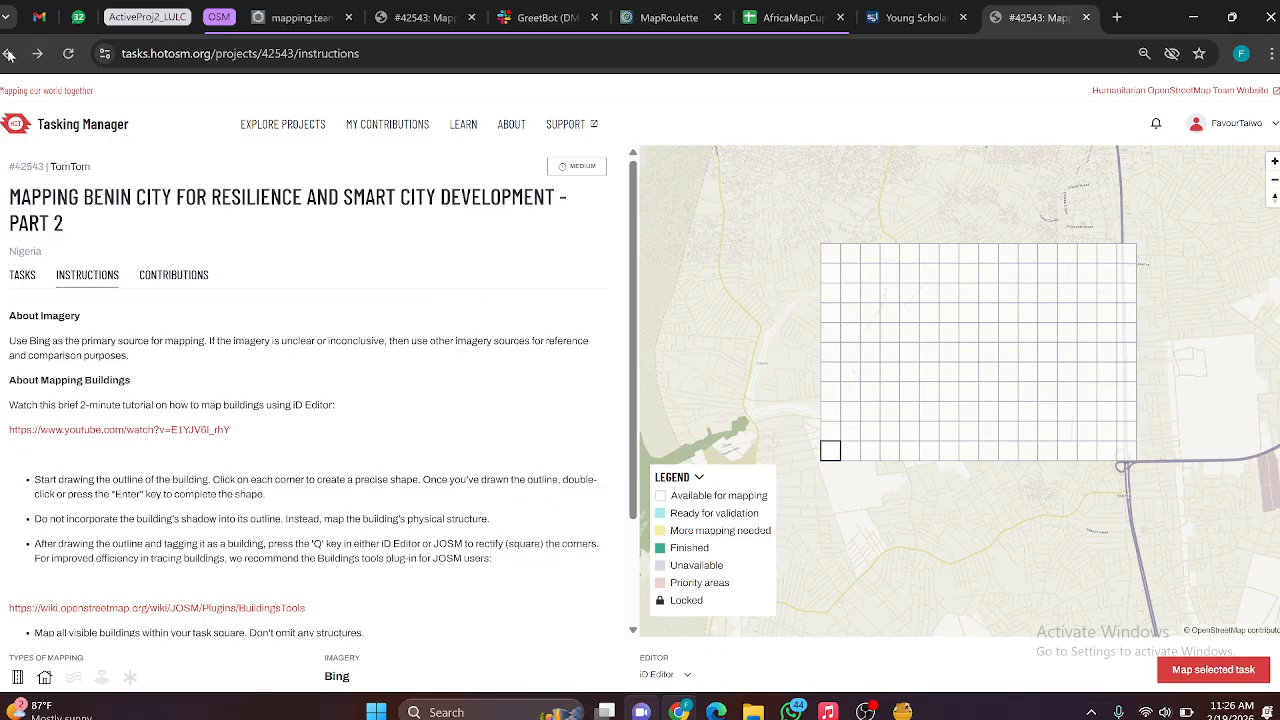
left_click(8, 54)
left_click(8, 54)
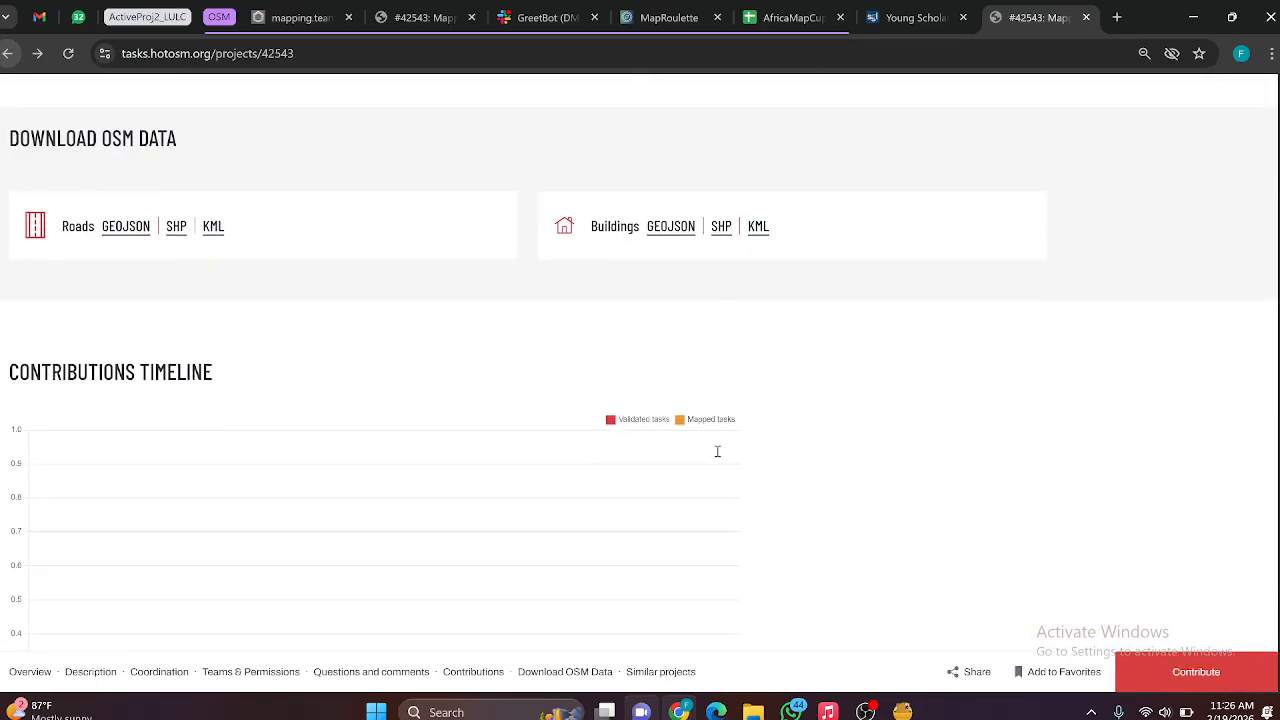
left_click(1248, 668)
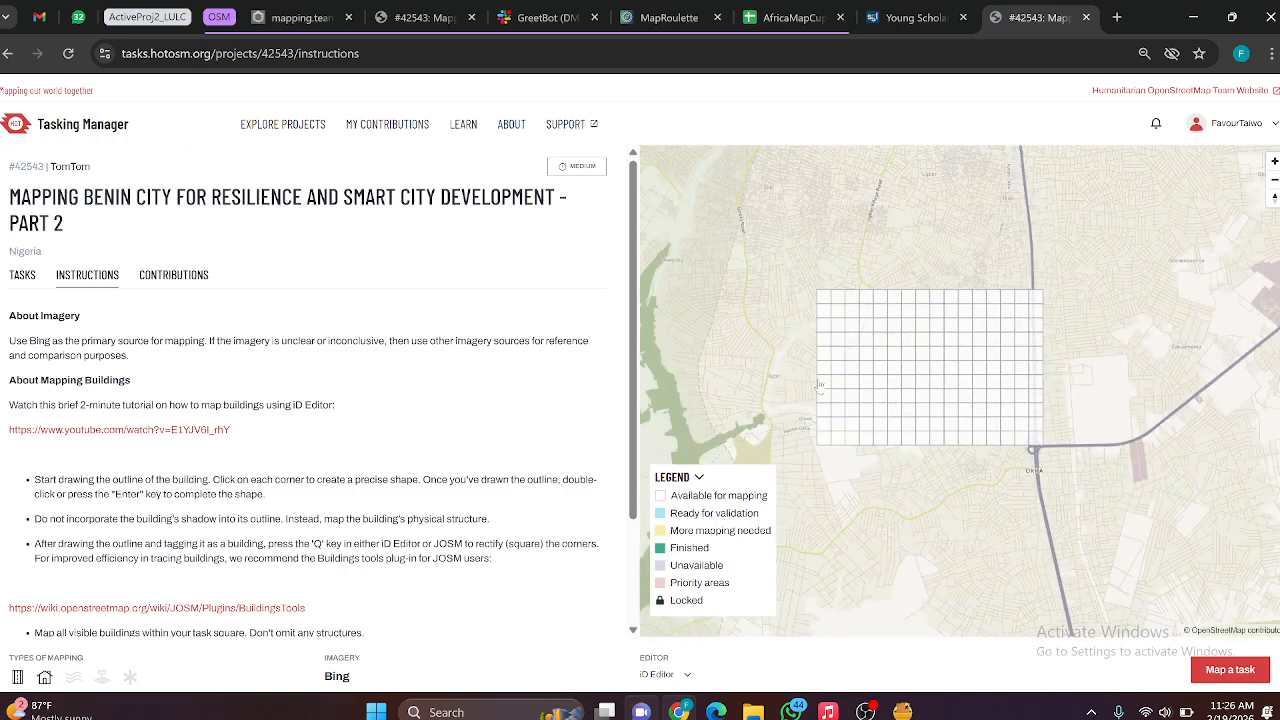
Step: Select sample task squares in the upper part of the project grid and look through the project's instructions and contributions
left_click(821, 303)
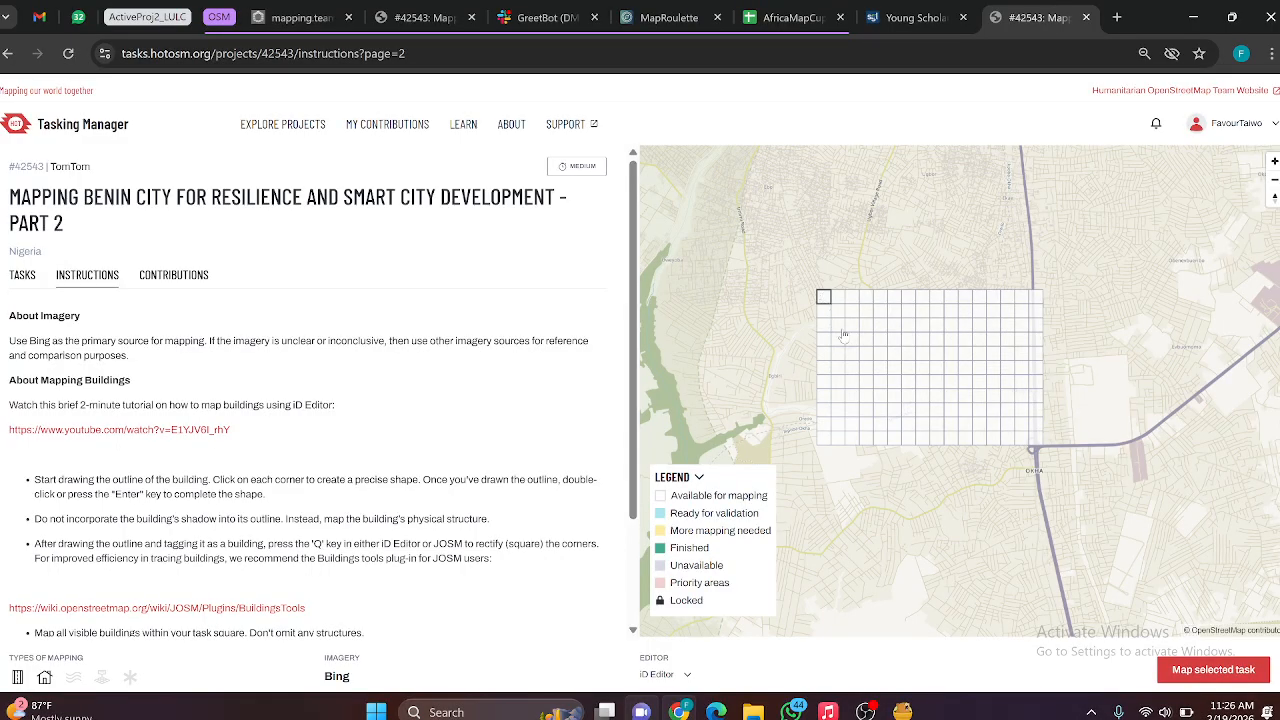
left_click(905, 326)
left_click(850, 300)
scroll(105, 315, "down", 2)
scroll(134, 356, "up", 2)
left_click(151, 285)
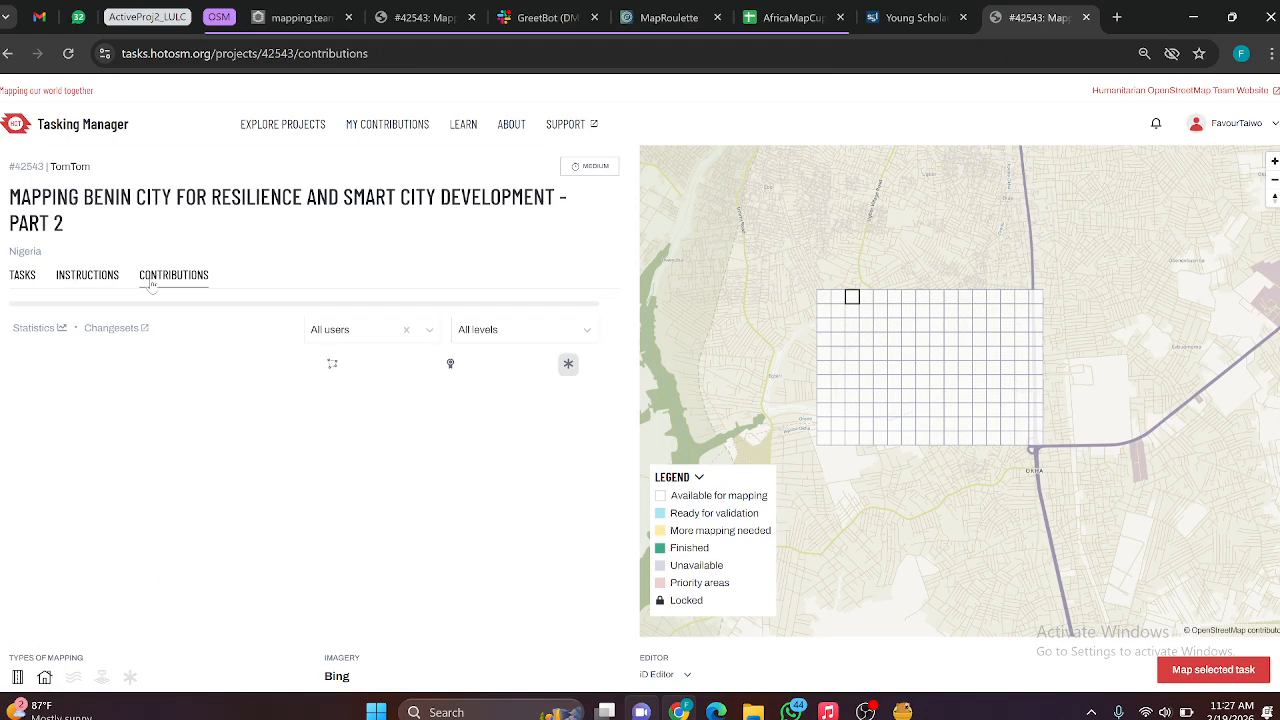
Step: Select the task square at the grid's lower-left corner and start mapping it with the iD Editor
left_click(825, 440)
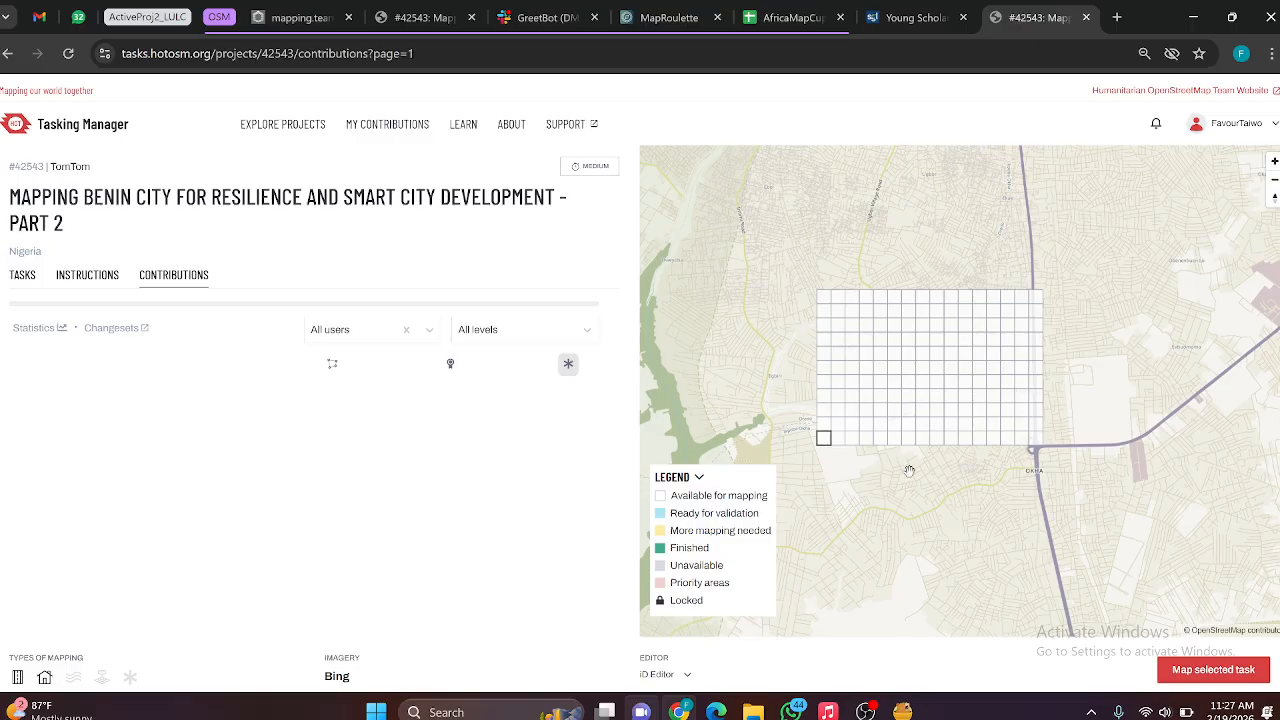
left_click(1193, 670)
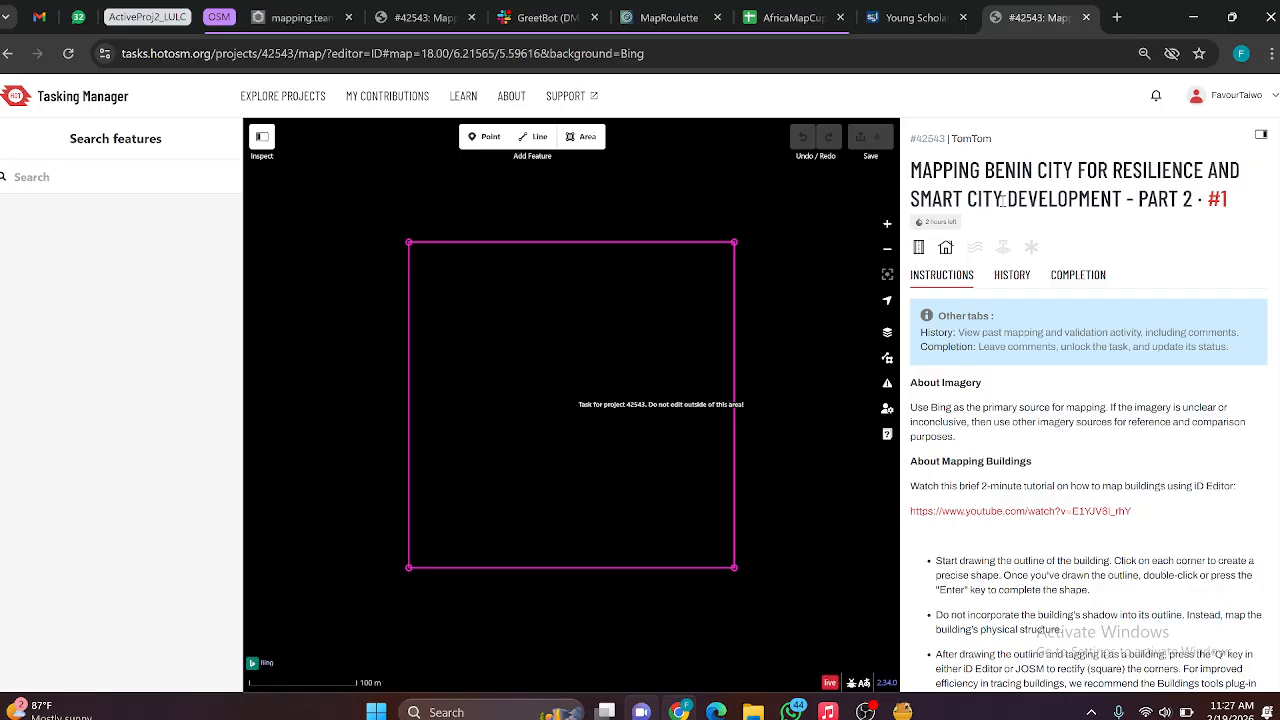
Step: Read the mapping instructions for task #1 and check its comment history
scroll(935, 475, "down", 3)
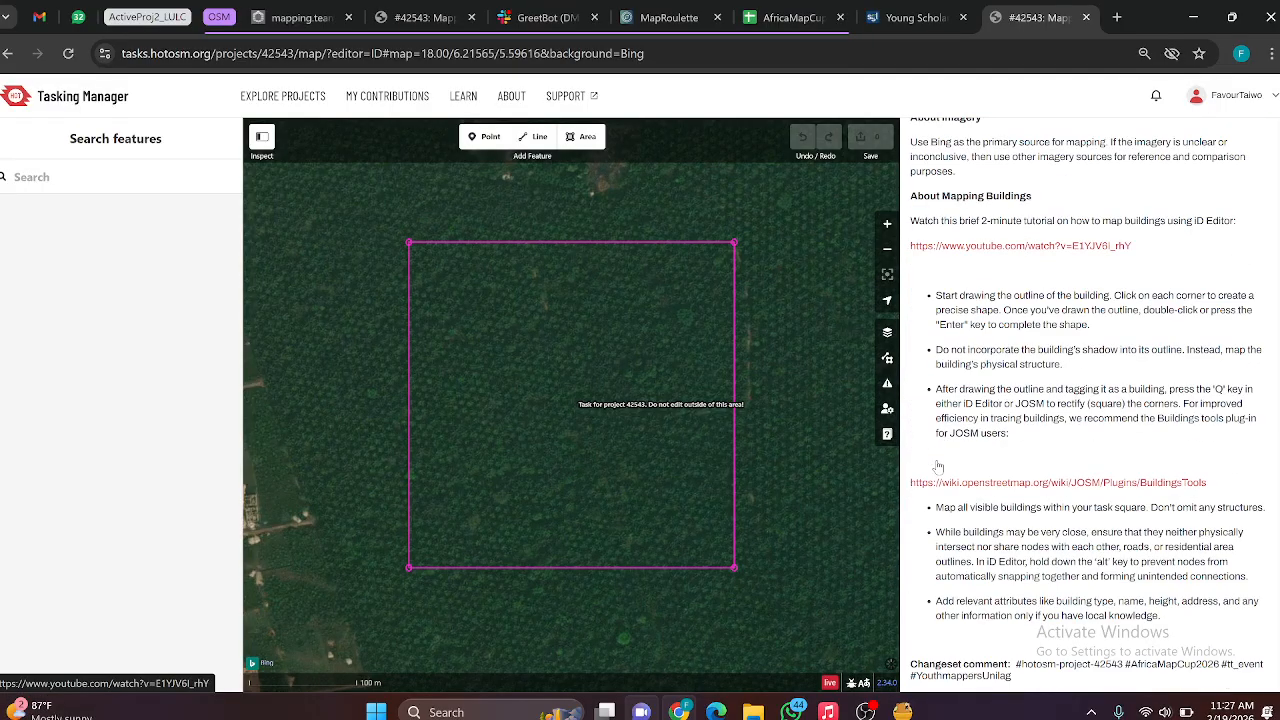
scroll(940, 460, "up", 3)
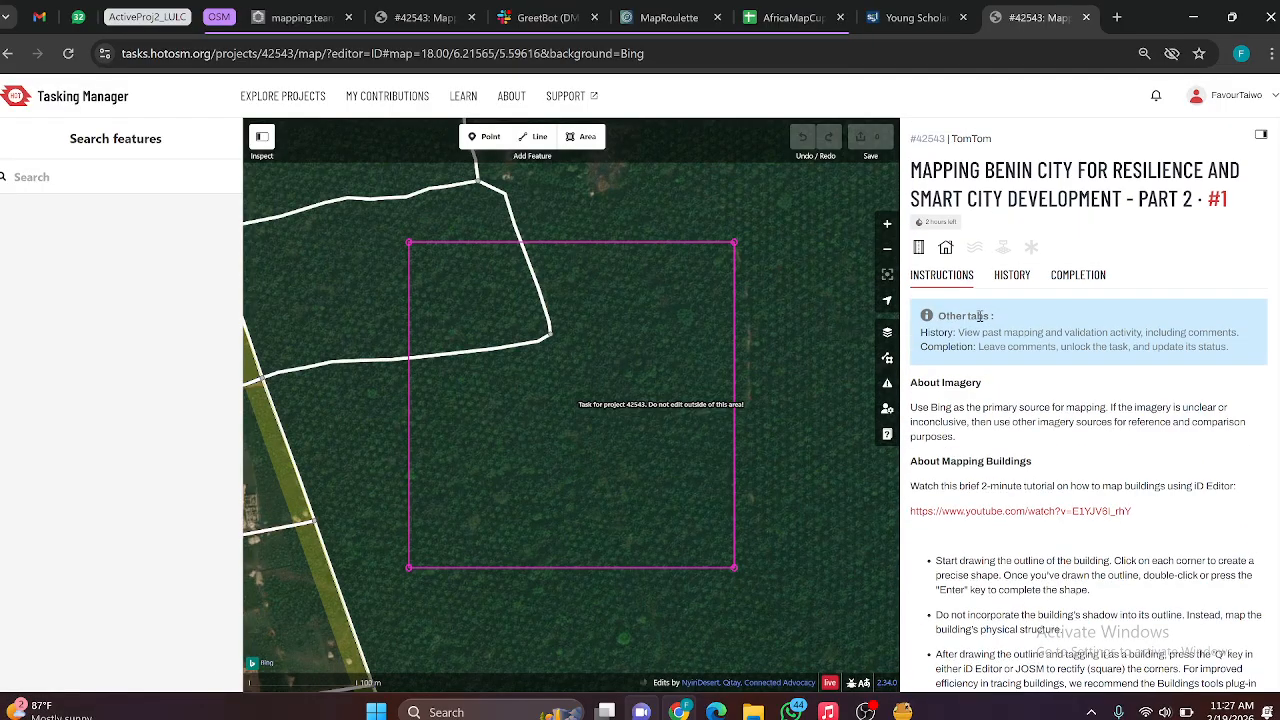
scroll(962, 385, "down", 3)
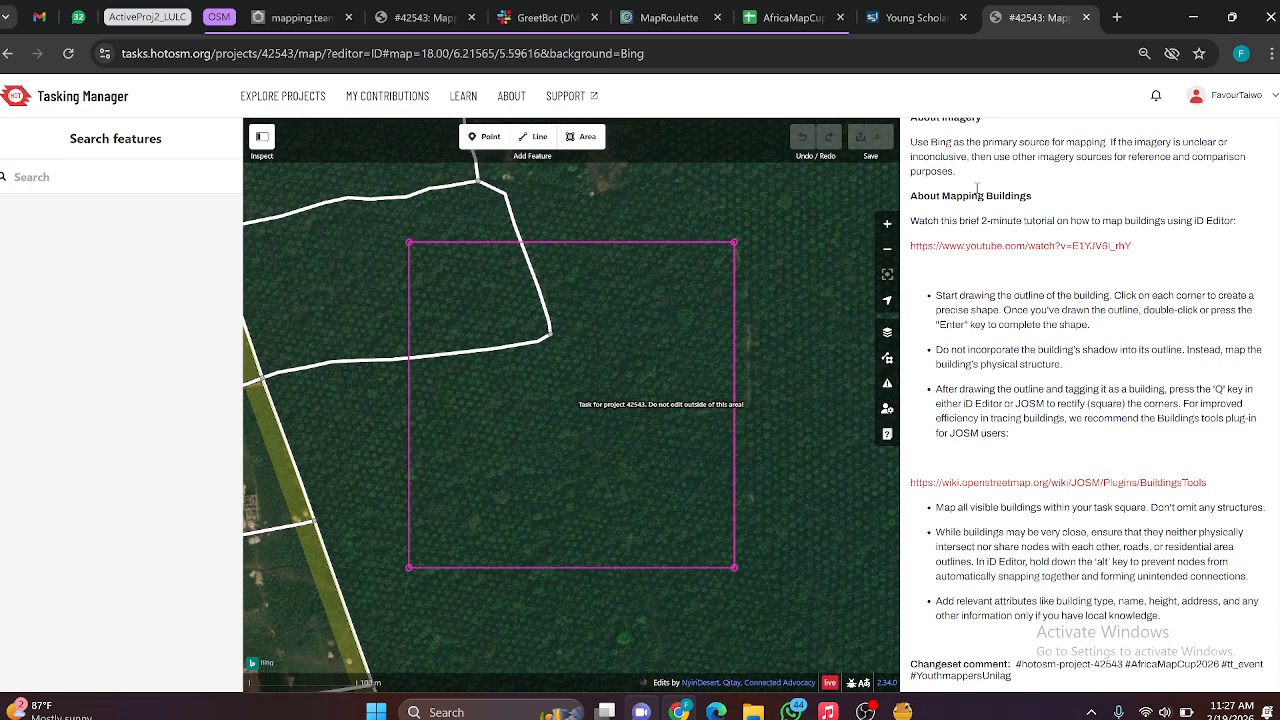
scroll(968, 292, "up", 3)
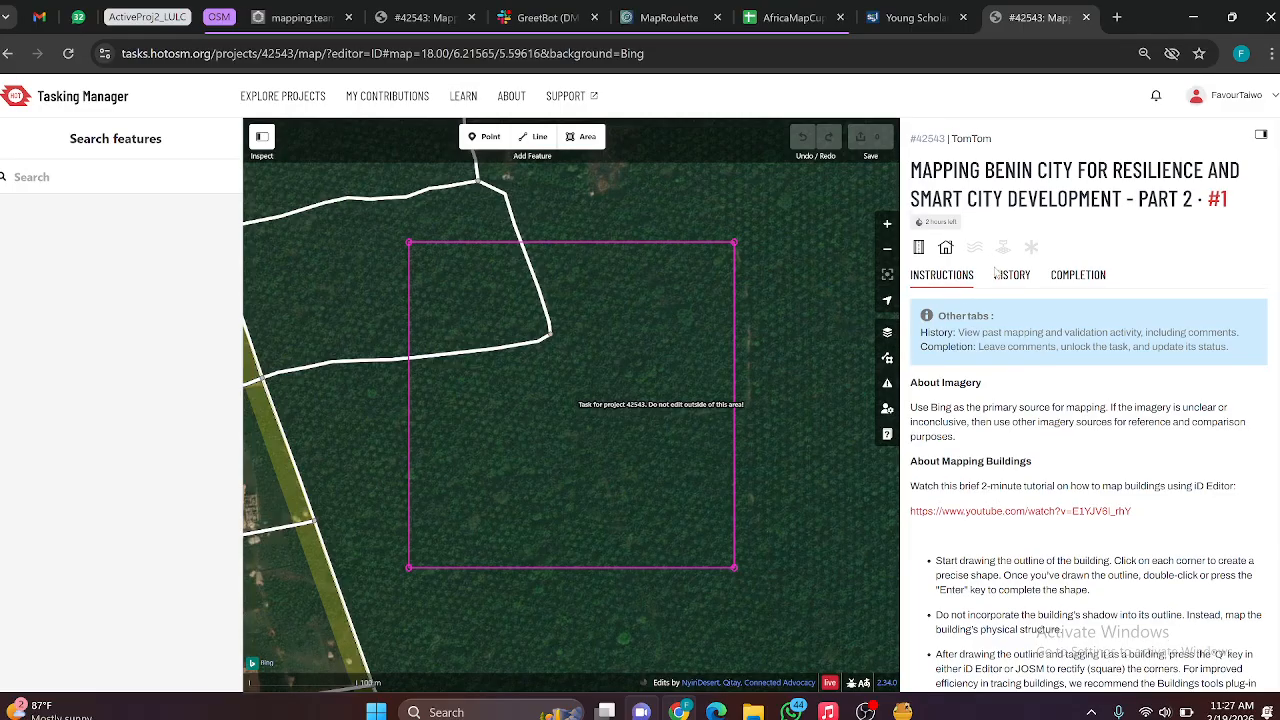
left_click(1008, 276)
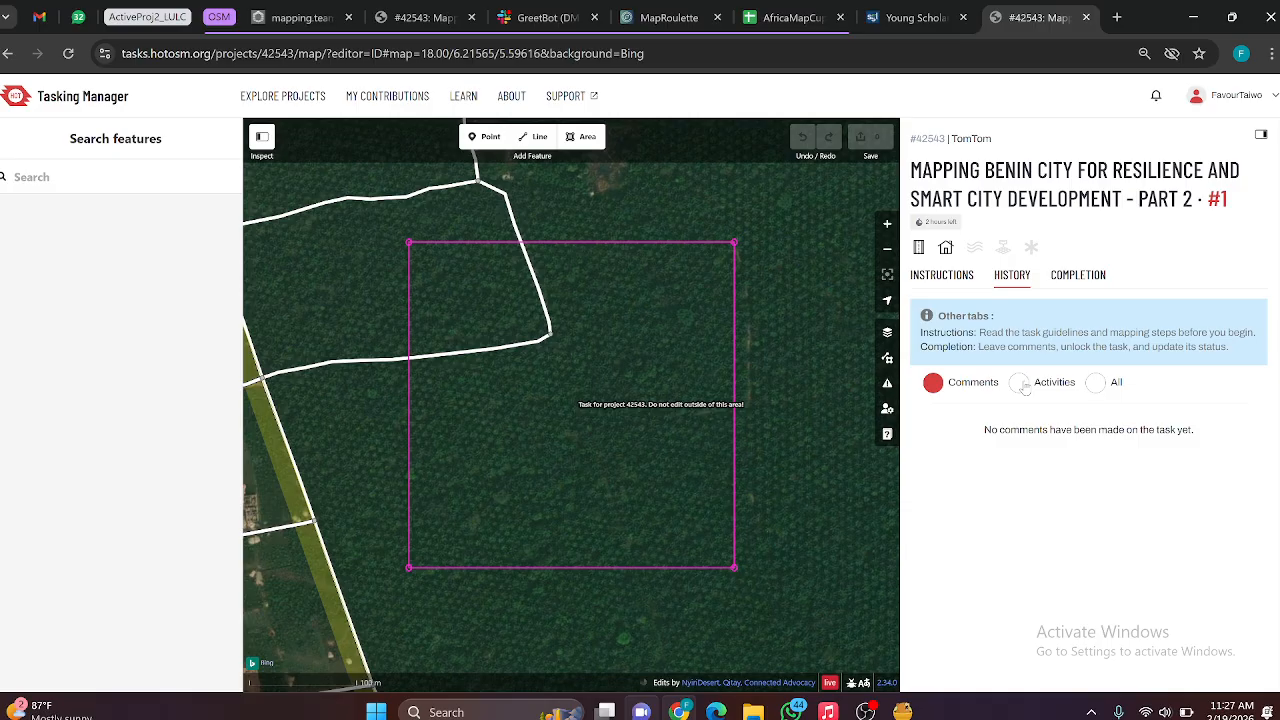
Step: Review the task's completion guidelines, collapse the specific task information, and examine the task status and comment options
left_click(1069, 282)
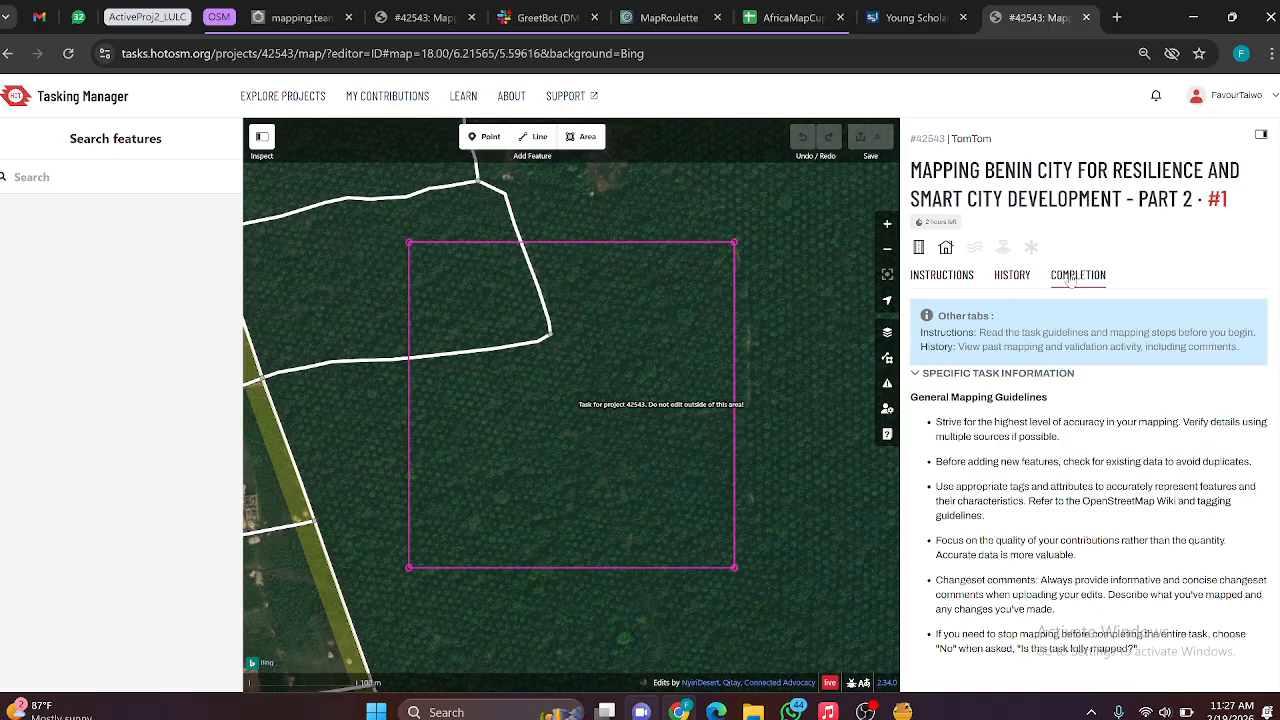
scroll(988, 430, "down", 5)
scroll(988, 430, "up", 5)
left_click(968, 376)
left_click(968, 376)
scroll(966, 388, "down", 5)
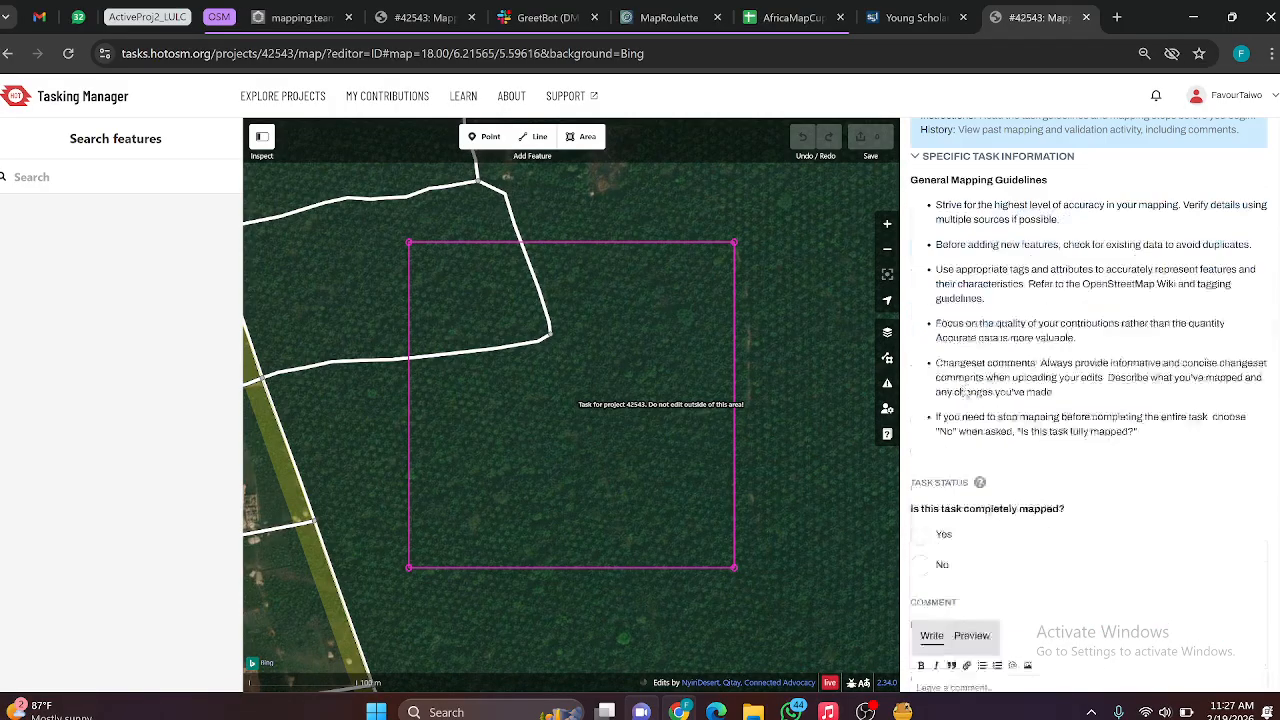
scroll(940, 330, "up", 4)
scroll(940, 330, "down", 4)
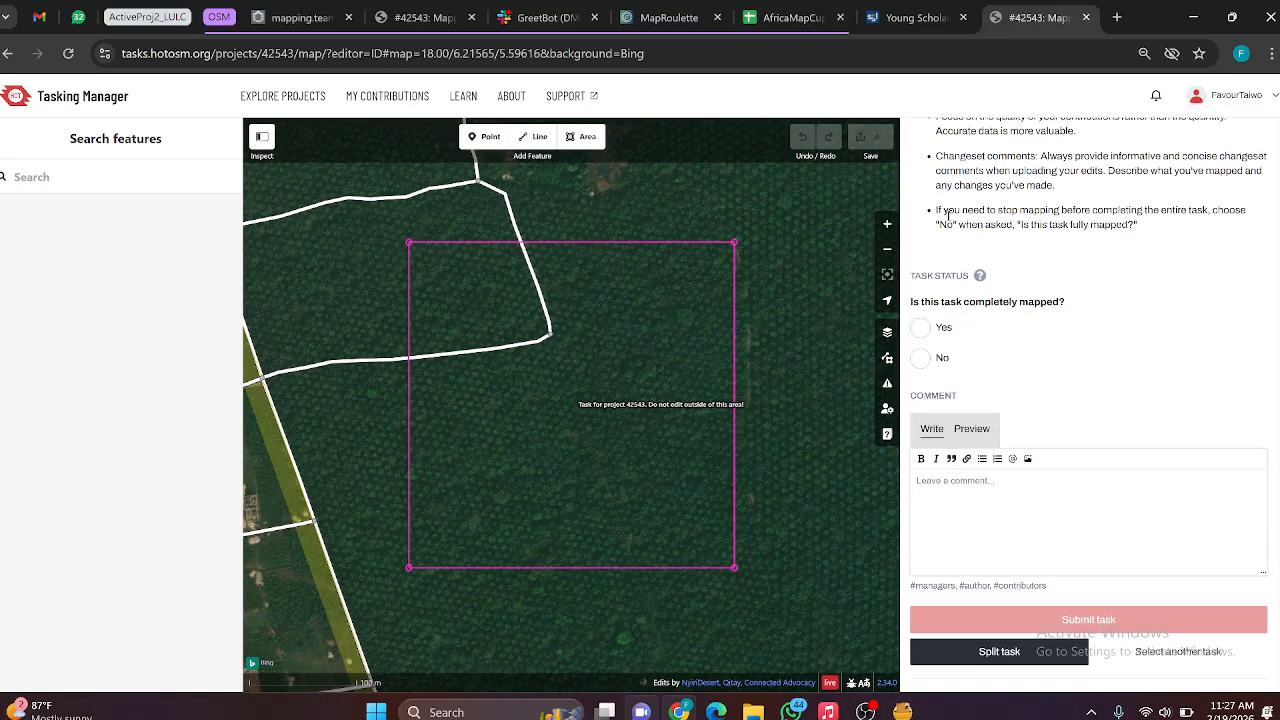
scroll(940, 280, "up", 5)
left_click(915, 376)
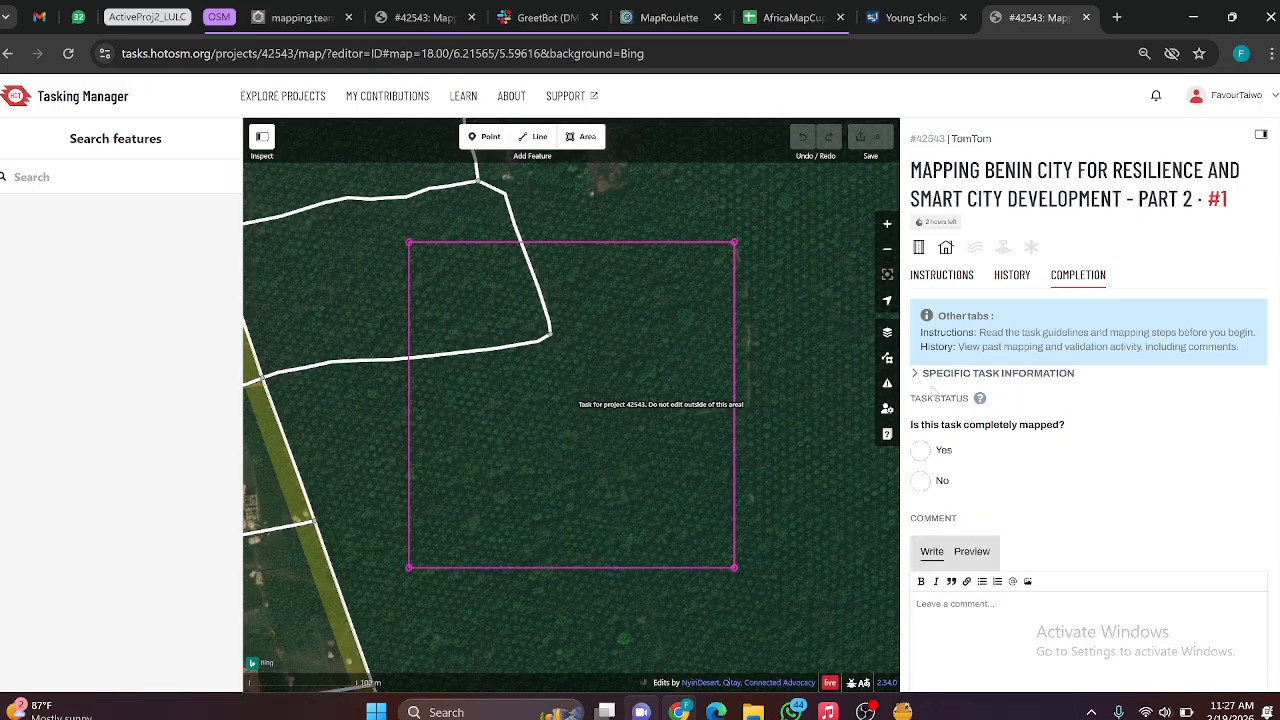
scroll(940, 400, "down", 3)
Step: Examine the Bing imagery inside the task boundary and its surroundings for buildings to map
scroll(498, 407, "up", 3)
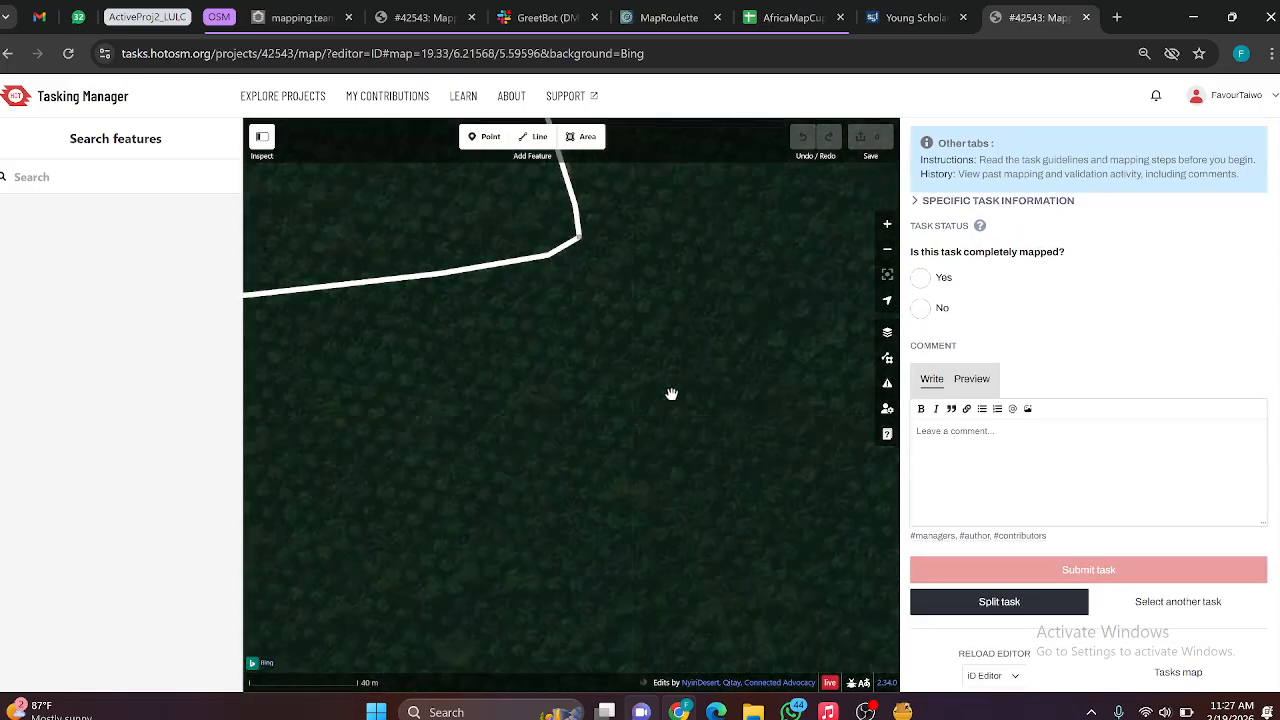
scroll(691, 355, "down", 3)
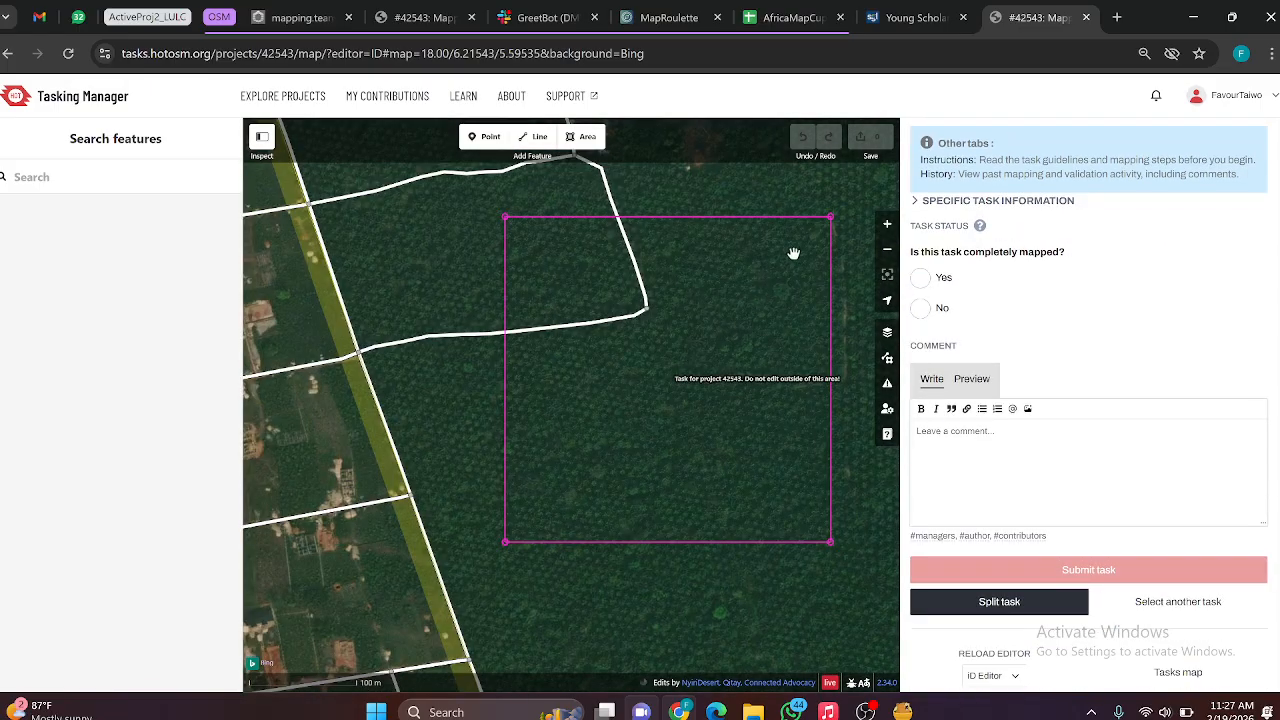
scroll(808, 231, "up", 5)
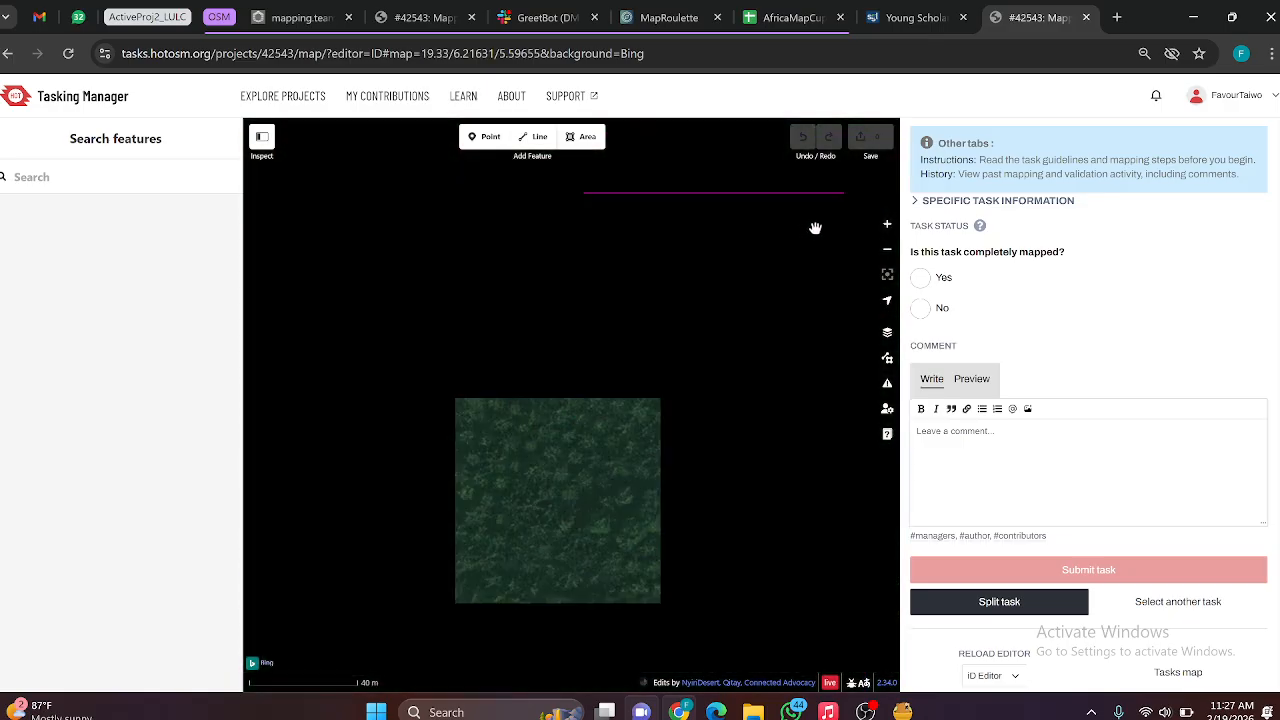
scroll(690, 362, "down", 3)
left_click_drag(690, 362, 784, 351)
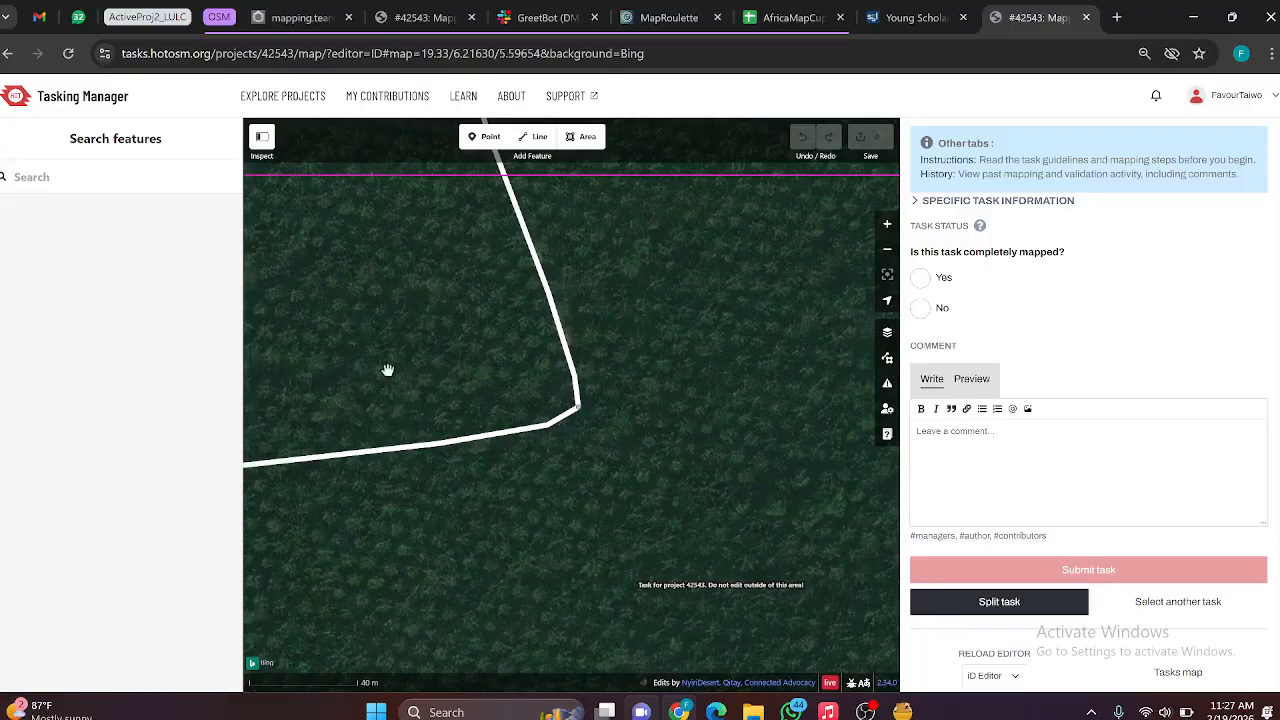
left_click_drag(392, 368, 587, 318)
scroll(465, 255, "down", 6)
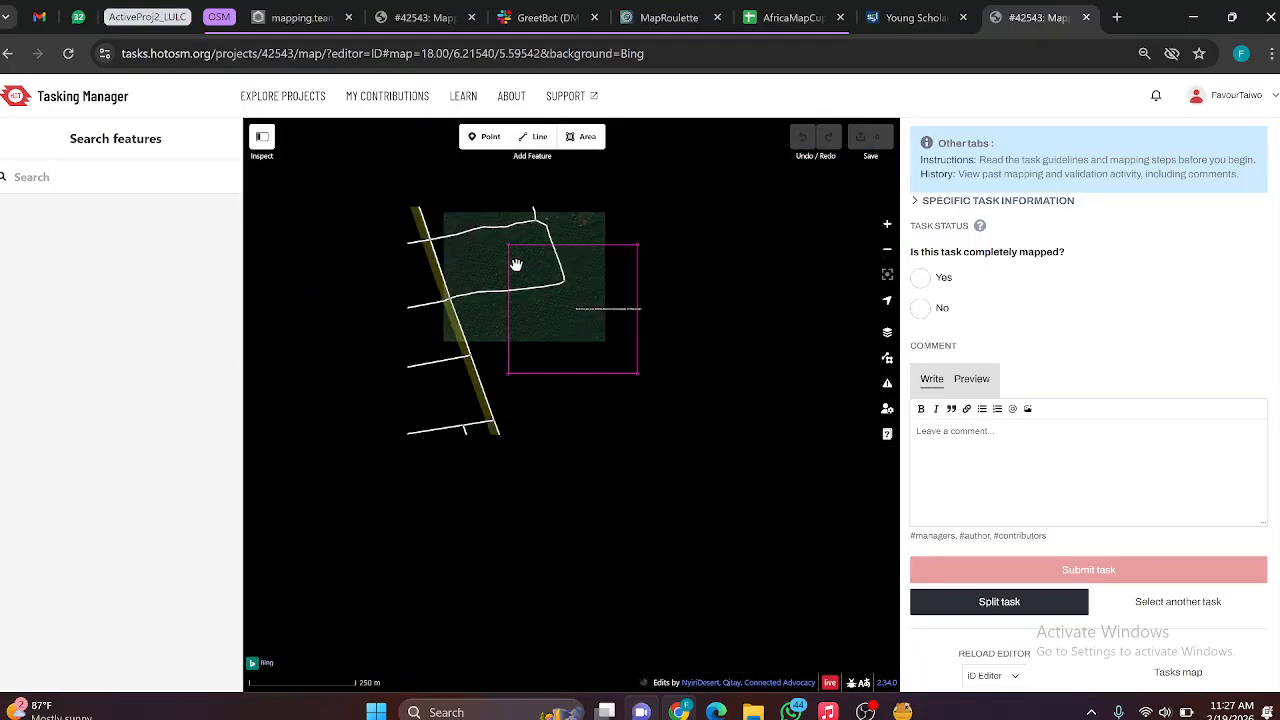
scroll(528, 380, "up", 3)
scroll(653, 360, "down", 3)
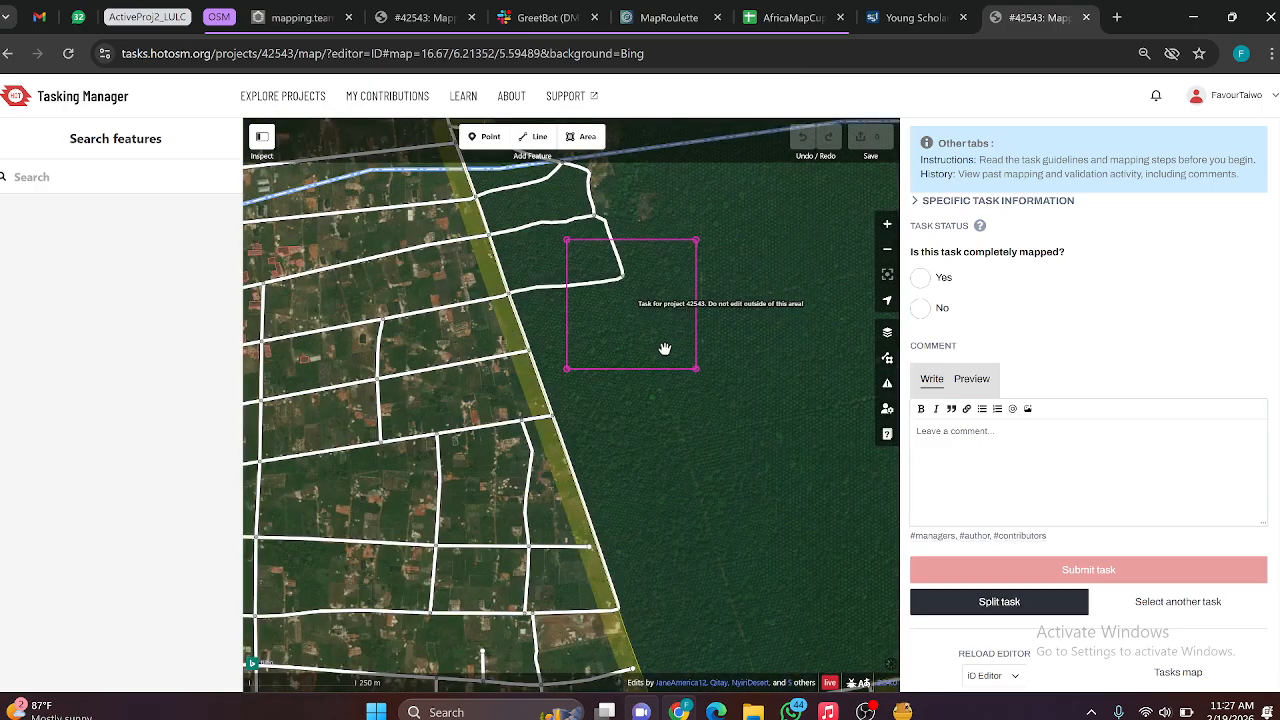
left_click_drag(663, 349, 556, 456)
scroll(614, 390, "down", 3)
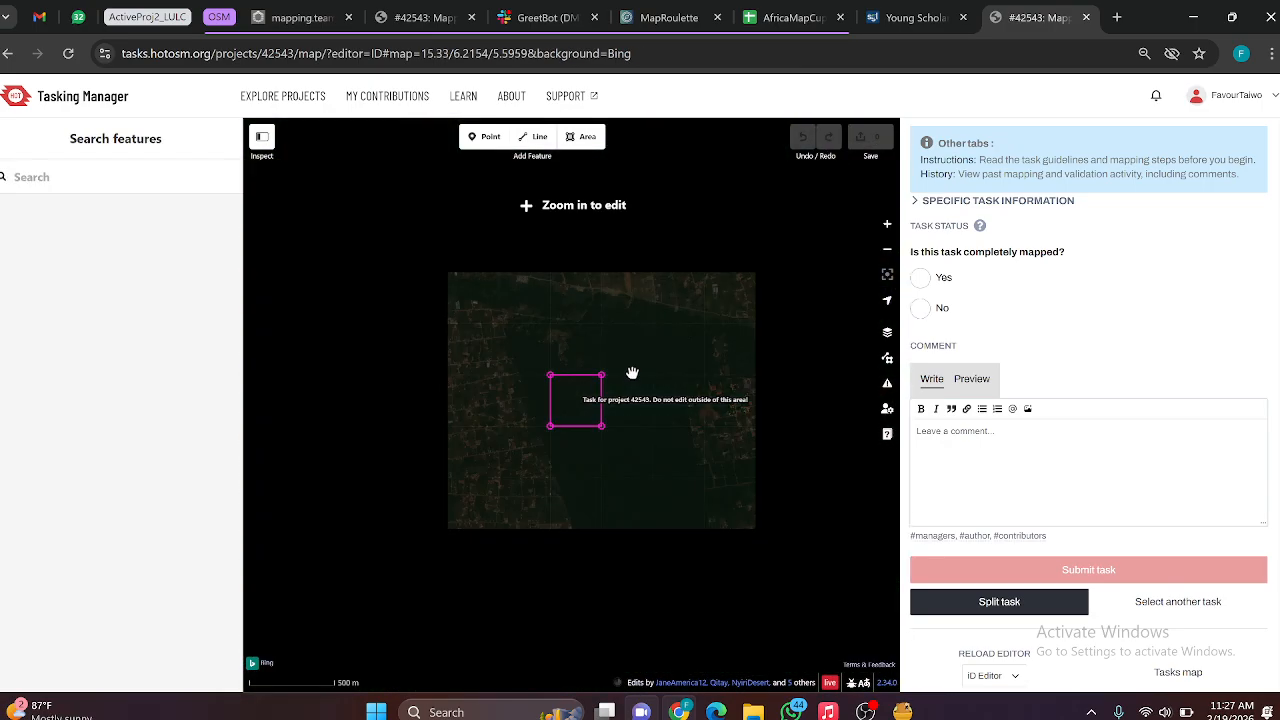
scroll(628, 366, "up", 3)
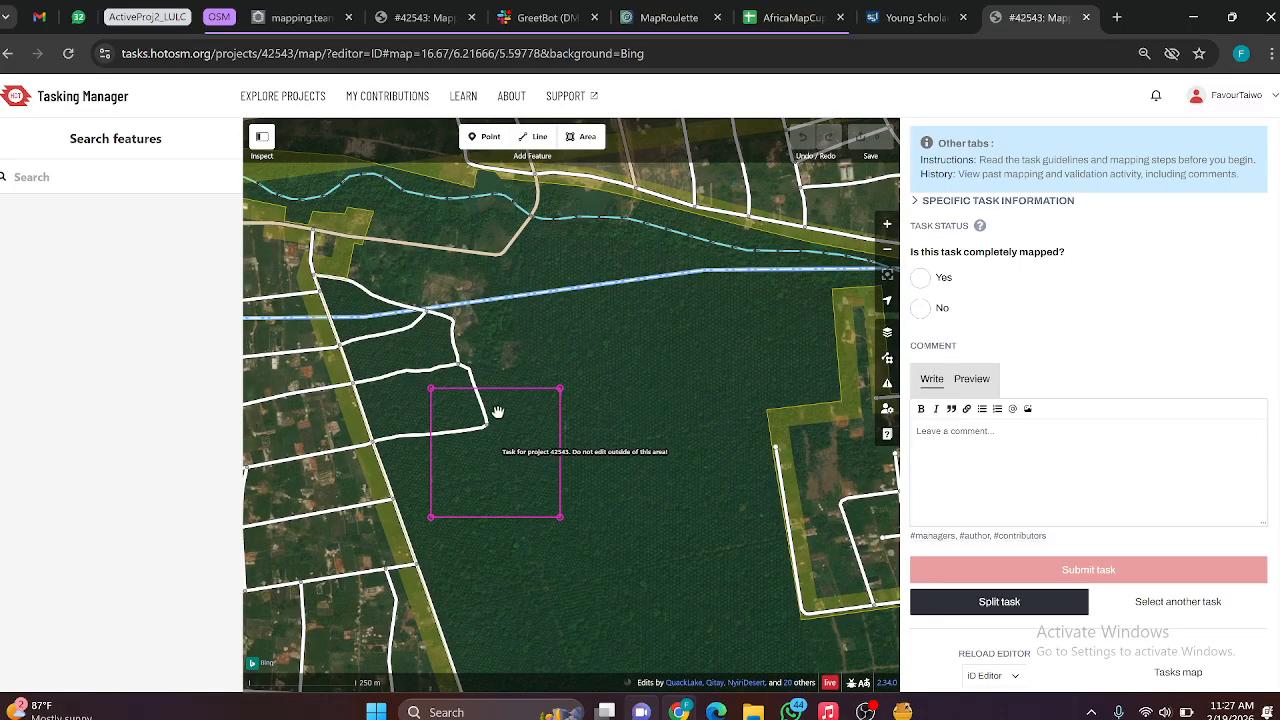
scroll(500, 414, "up", 3)
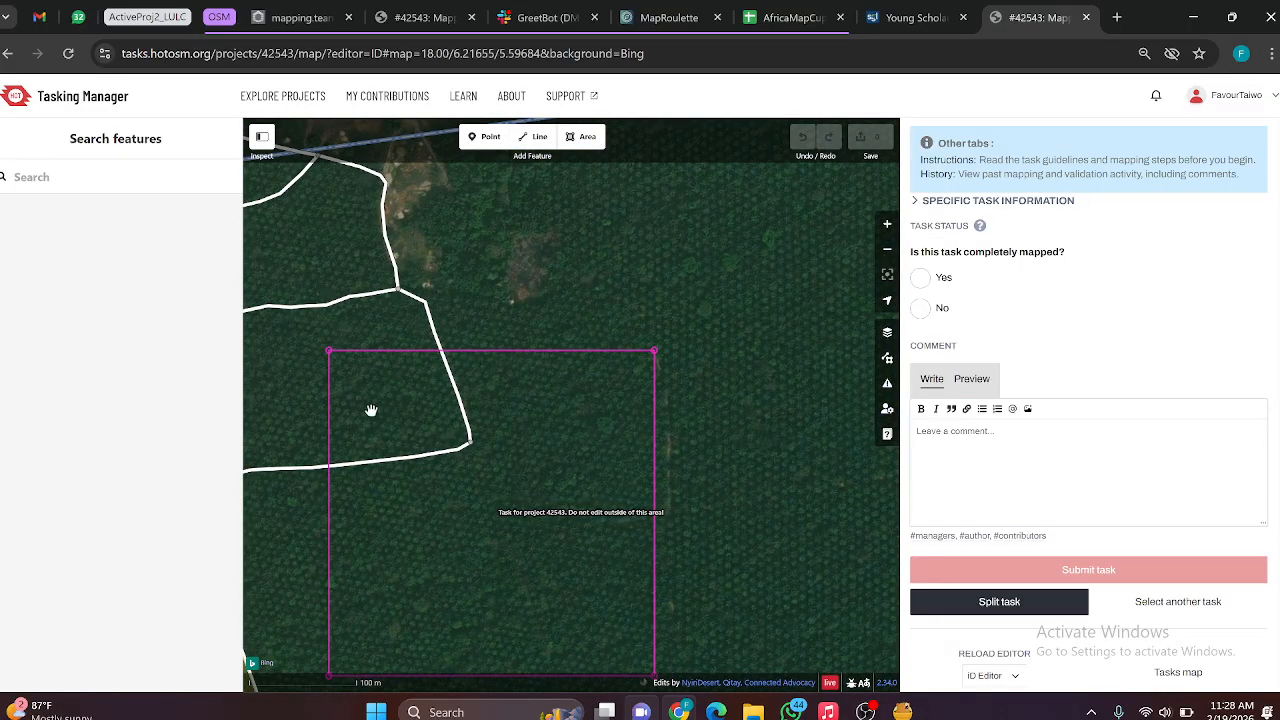
scroll(680, 335, "down", 3)
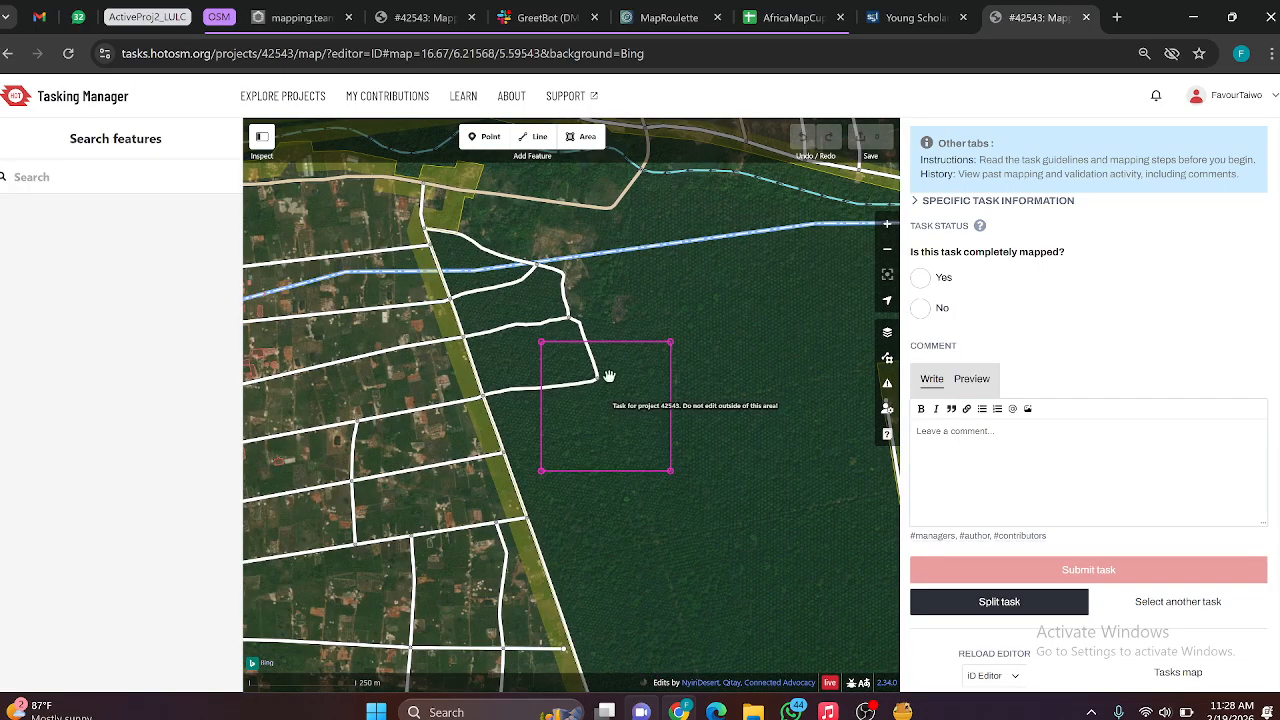
scroll(576, 381, "down", 3)
scroll(600, 366, "up", 3)
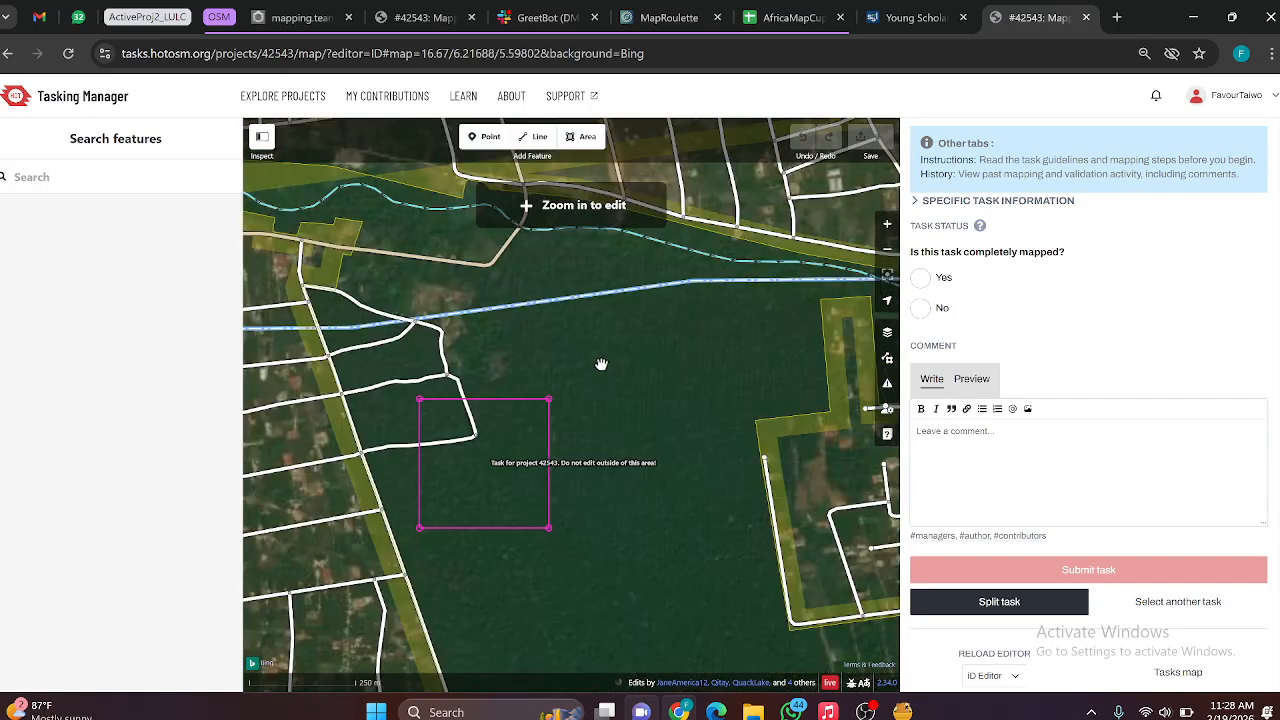
left_click(420, 402)
scroll(422, 415, "up", 2)
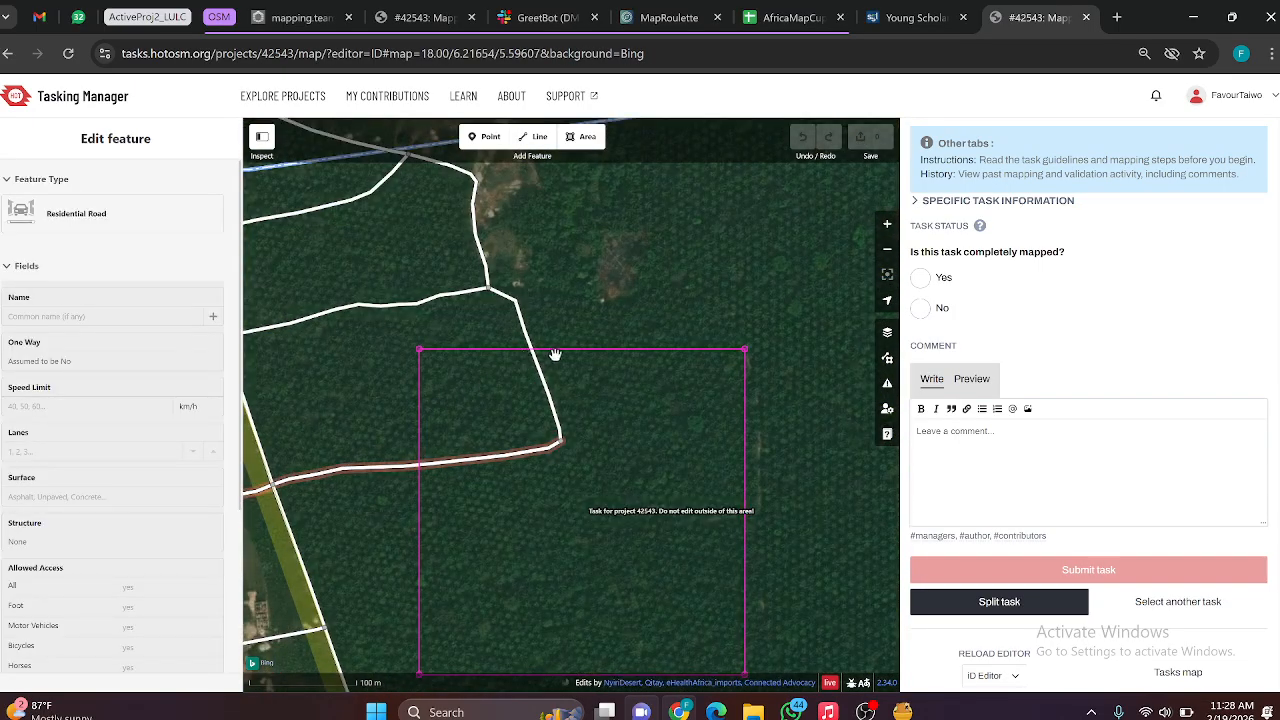
Step: Reread the task's building mapping instructions and changeset comment, and deselect the residential road
scroll(950, 240, "up", 2)
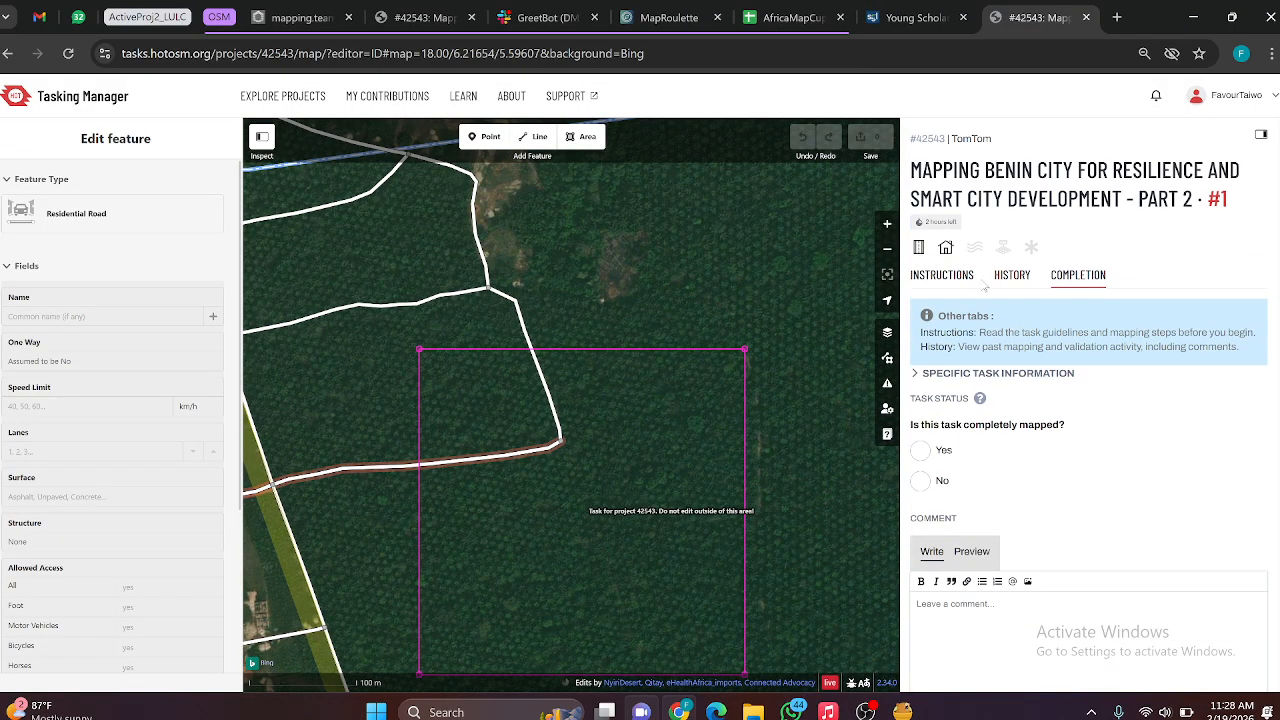
left_click(940, 279)
scroll(968, 437, "down", 2)
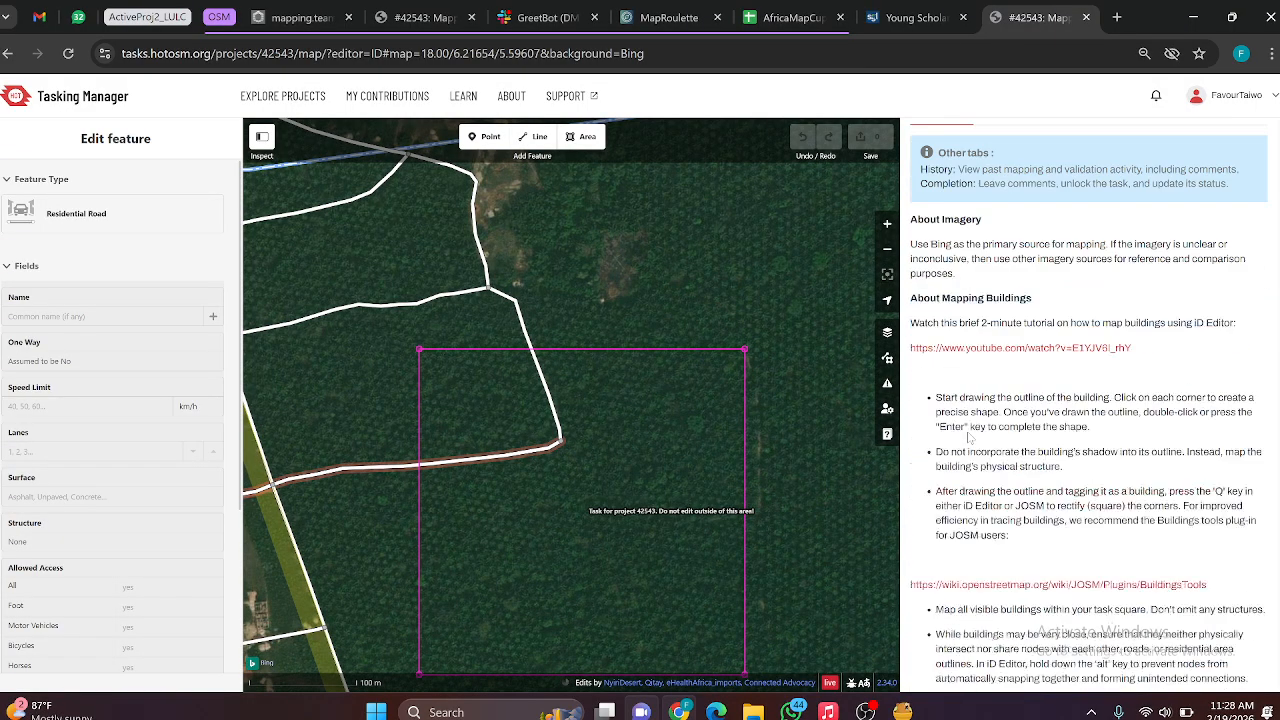
scroll(968, 432, "up", 2)
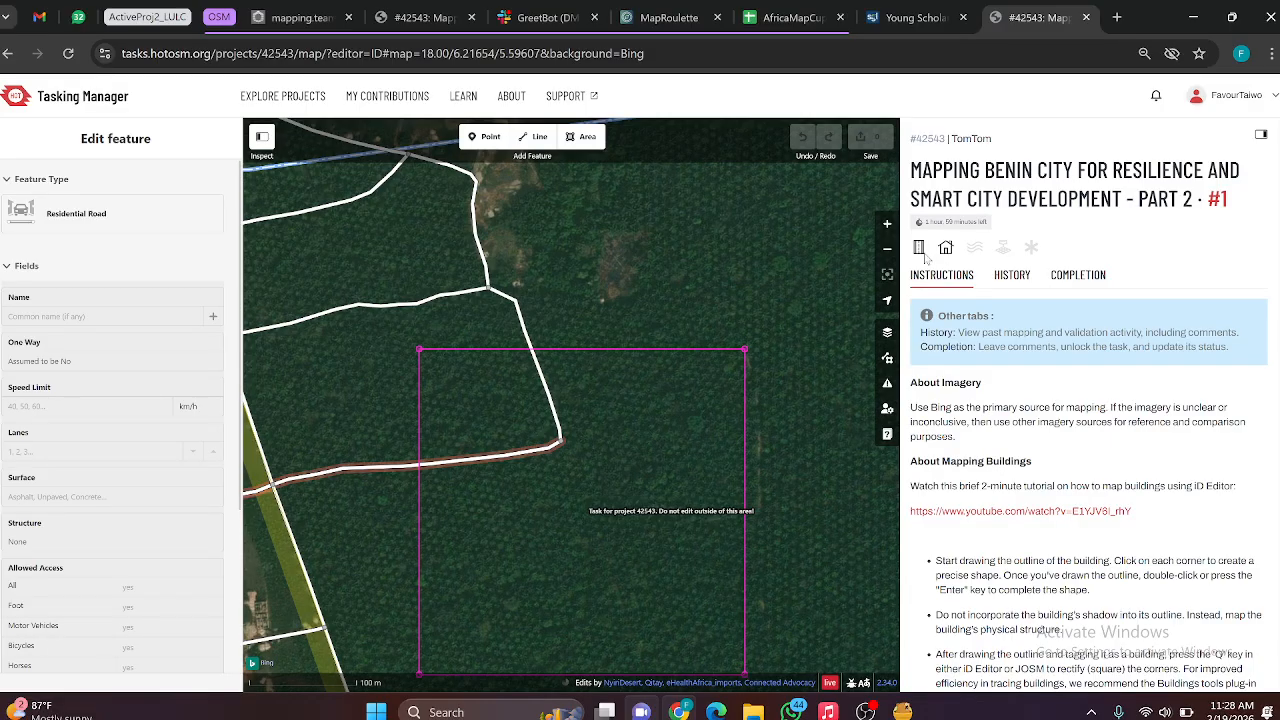
scroll(933, 412, "down", 3)
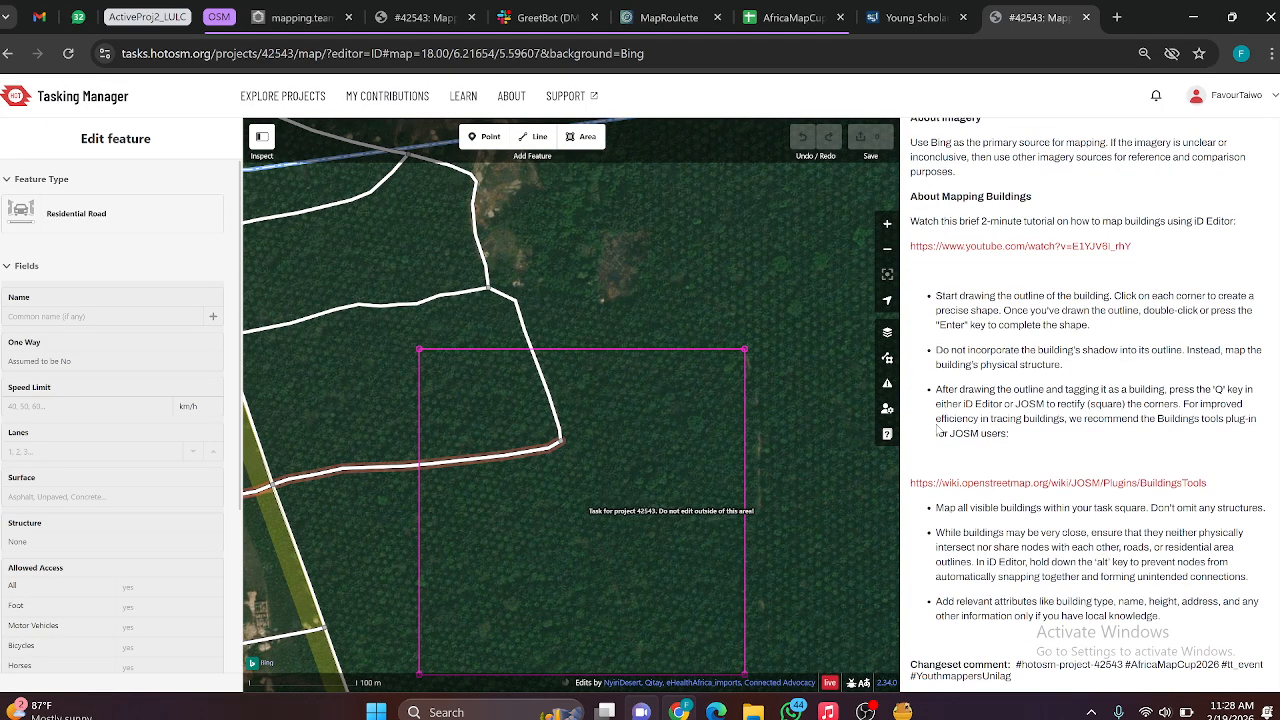
left_click(689, 406)
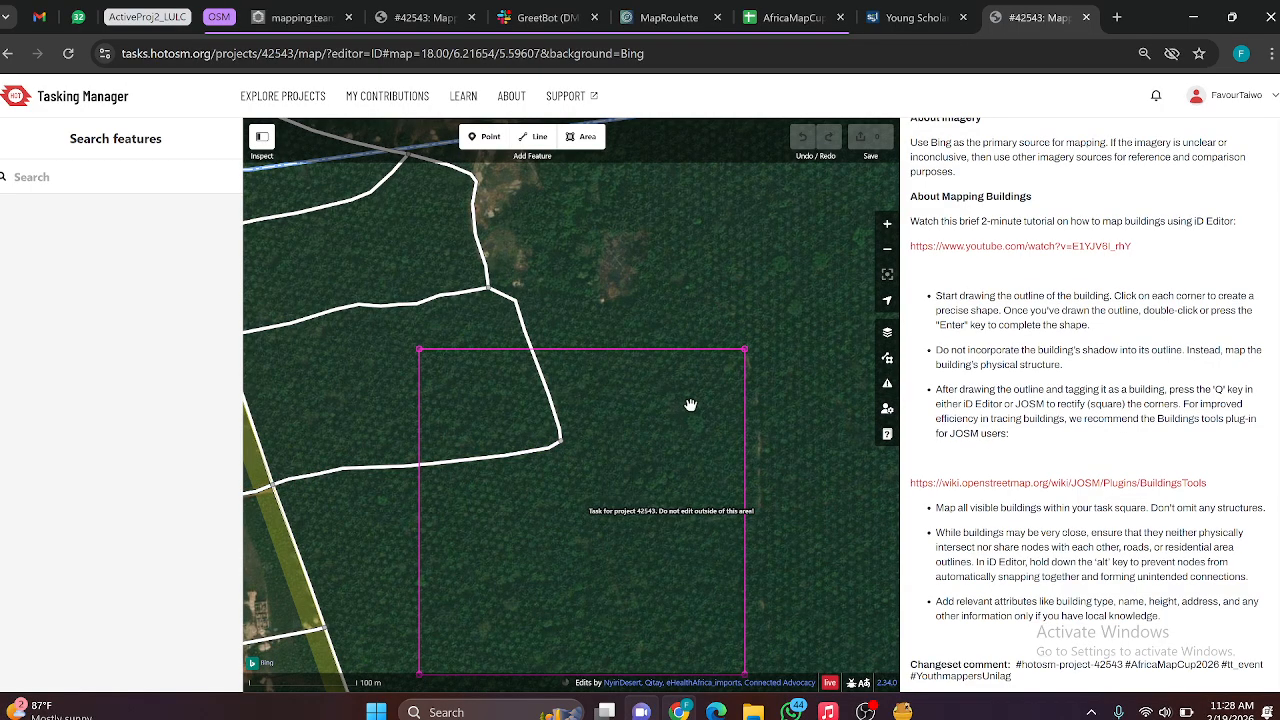
Step: Recheck the Bing imagery inside task #1's boundary and around it for buildings
left_click_drag(674, 428, 674, 320)
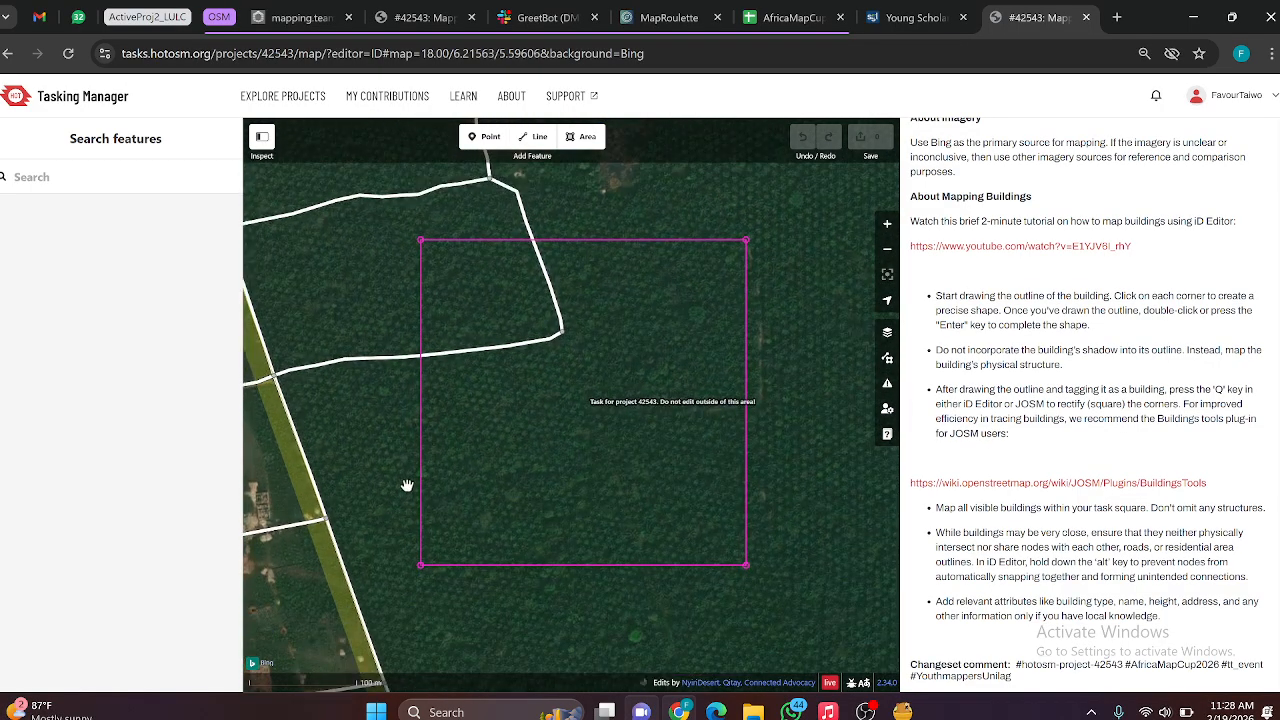
scroll(592, 358, "down", 5)
scroll(657, 354, "down", 5)
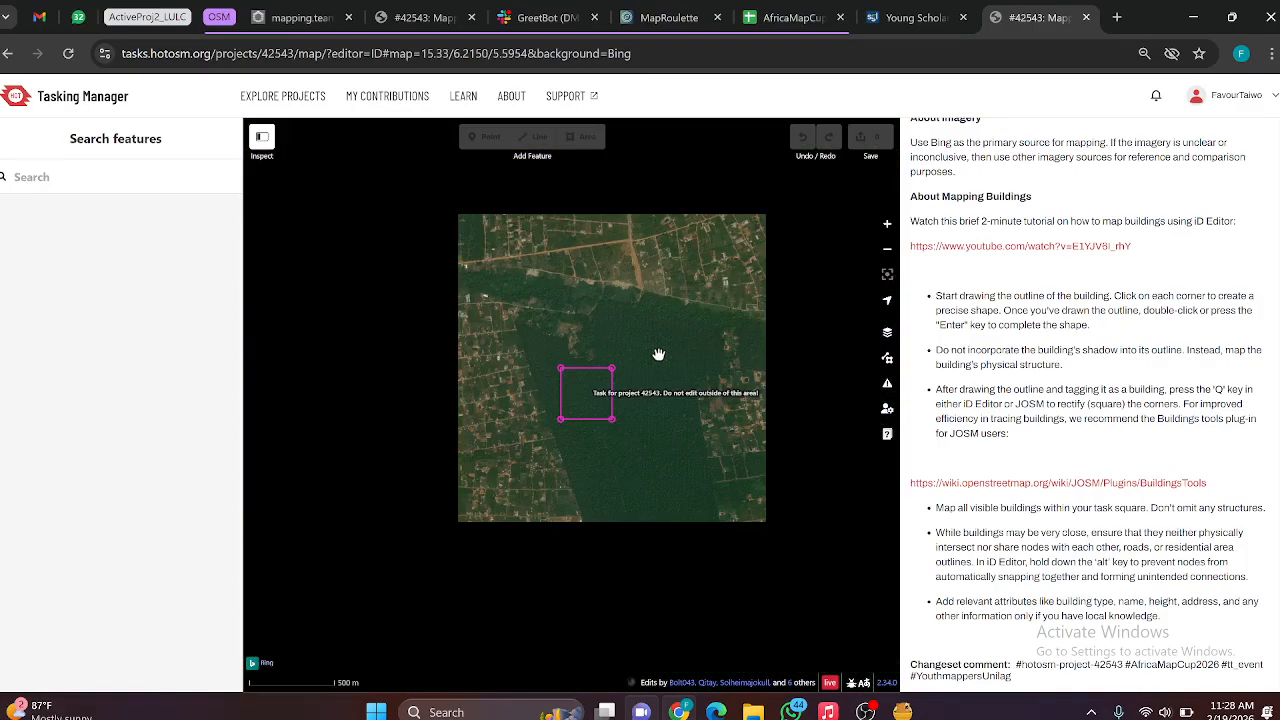
scroll(571, 408, "up", 10)
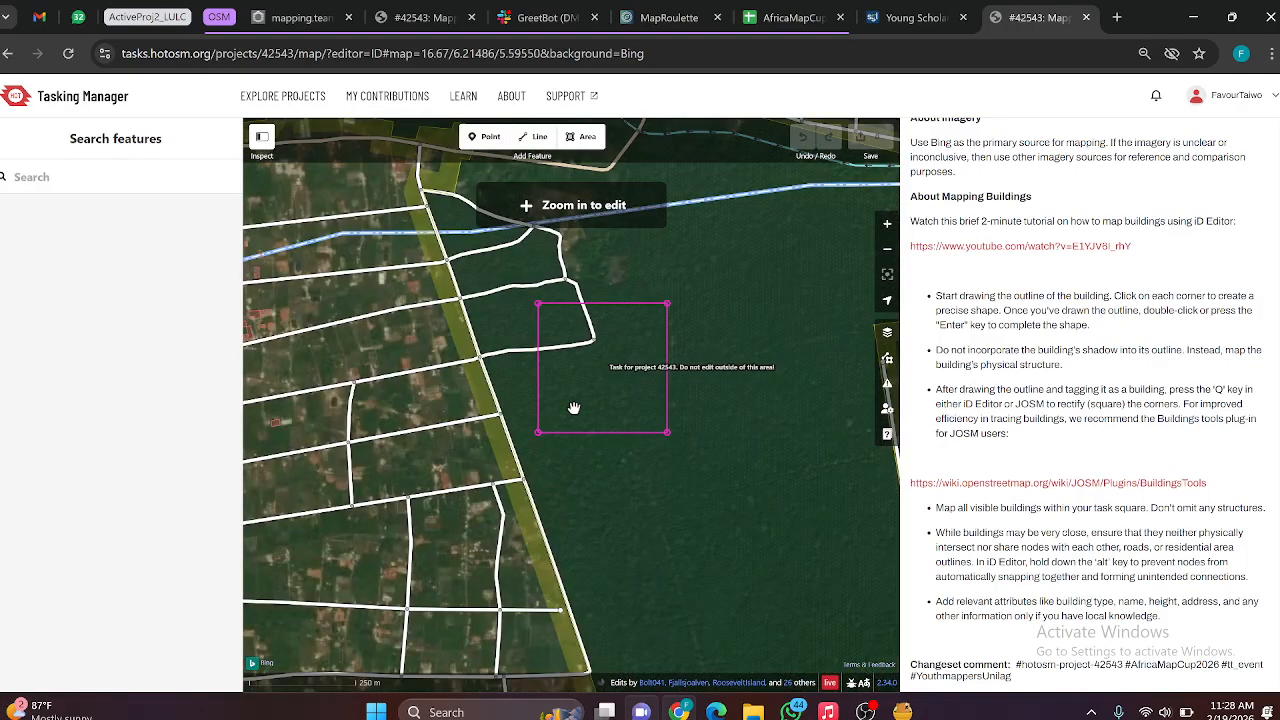
scroll(601, 389, "up", 5)
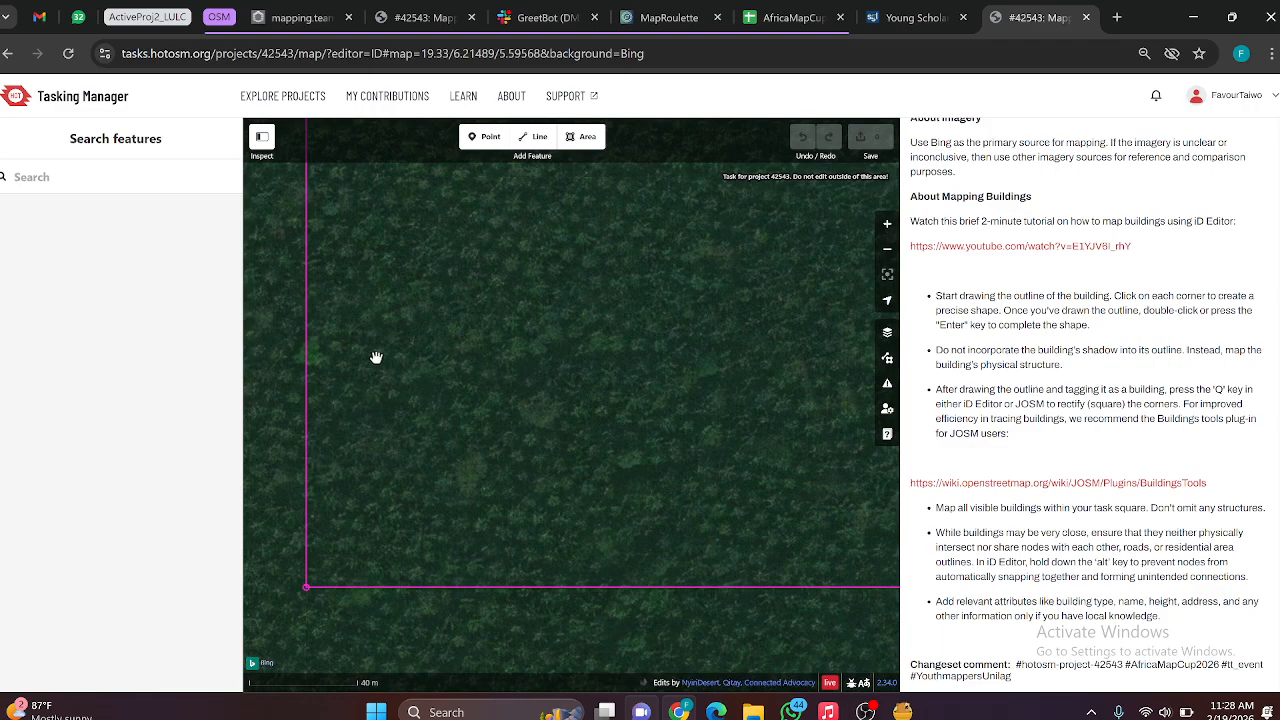
Step: Check task #1's comment history and mark the task as completely mapped with "Yes"
scroll(986, 217, "up", 5)
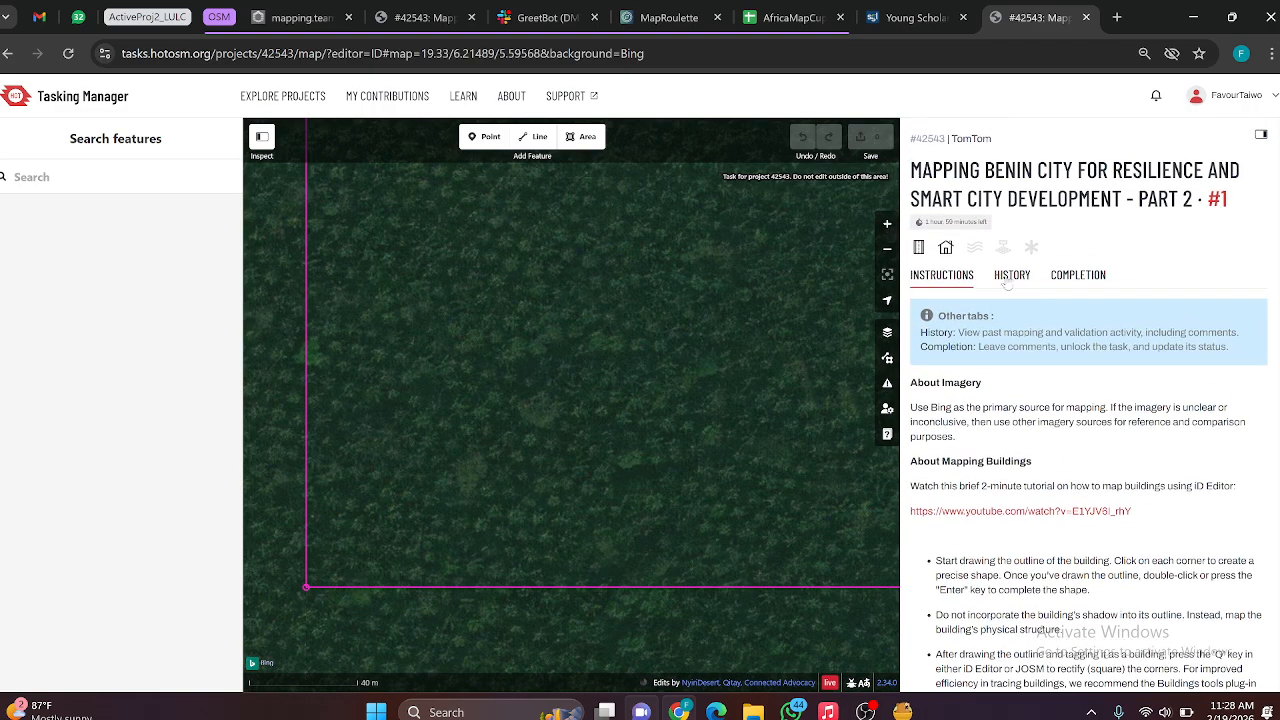
left_click(1016, 276)
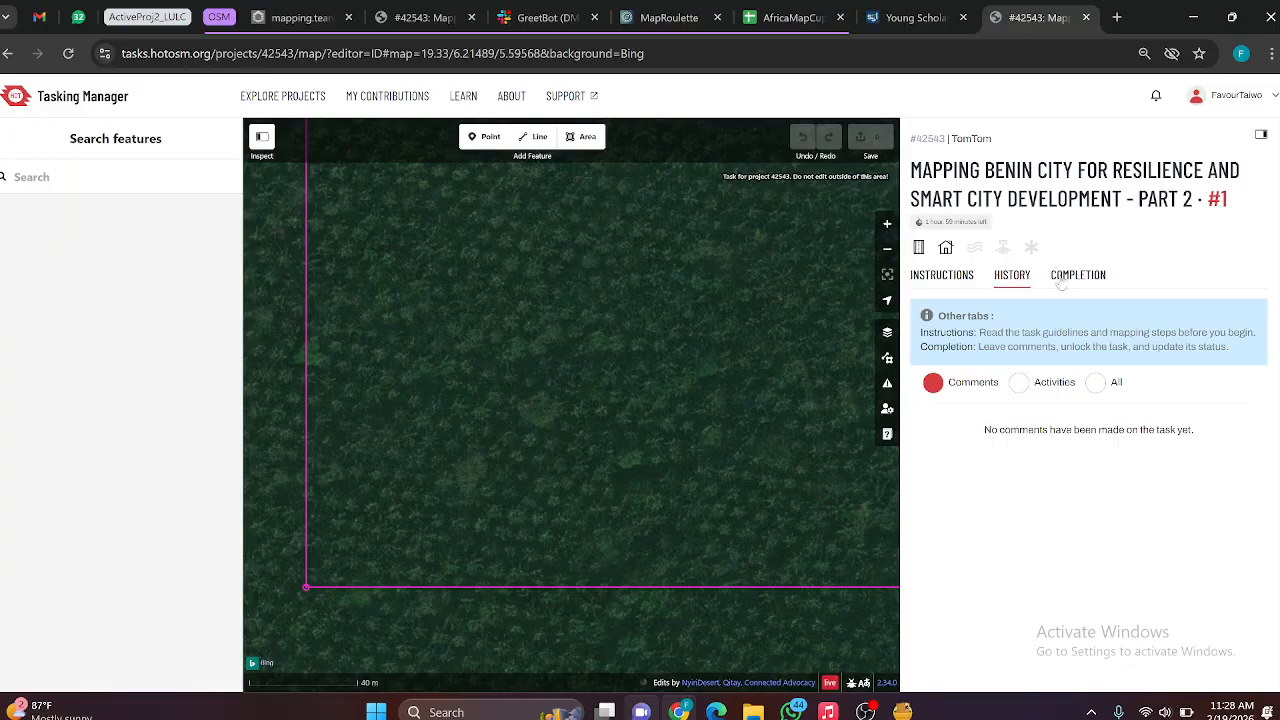
left_click(1061, 283)
scroll(990, 484, "down", 5)
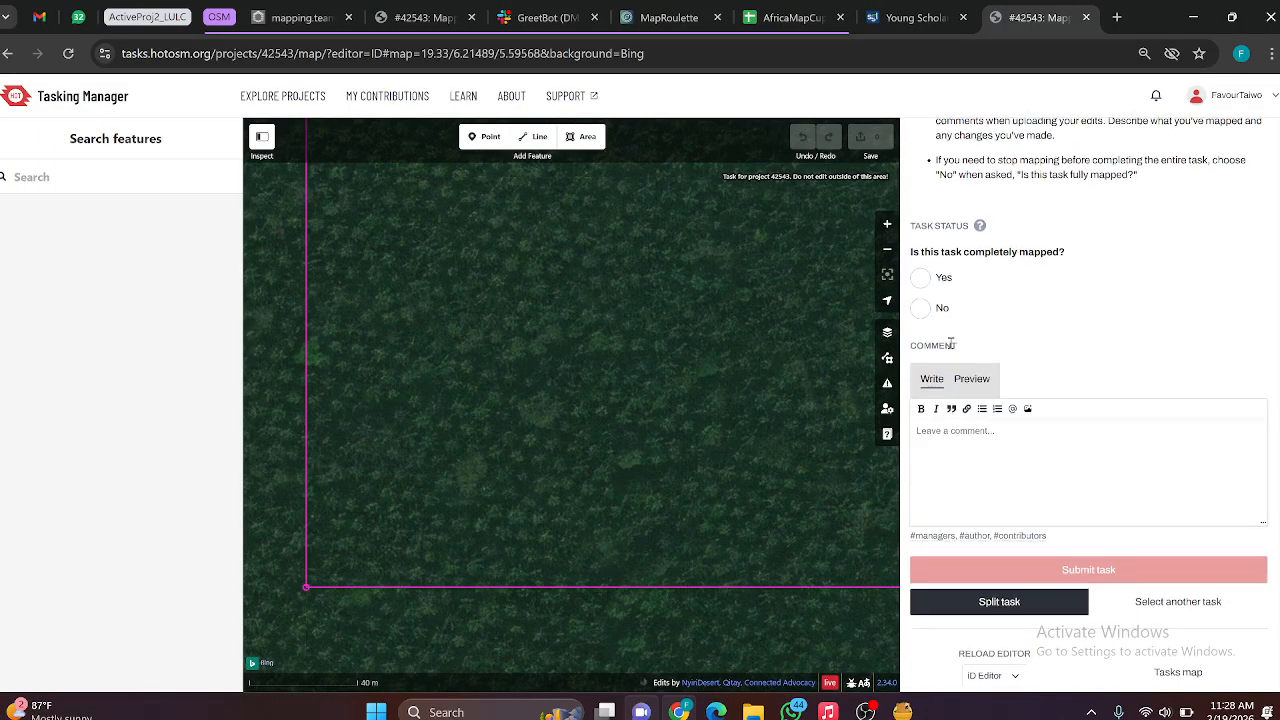
left_click(919, 281)
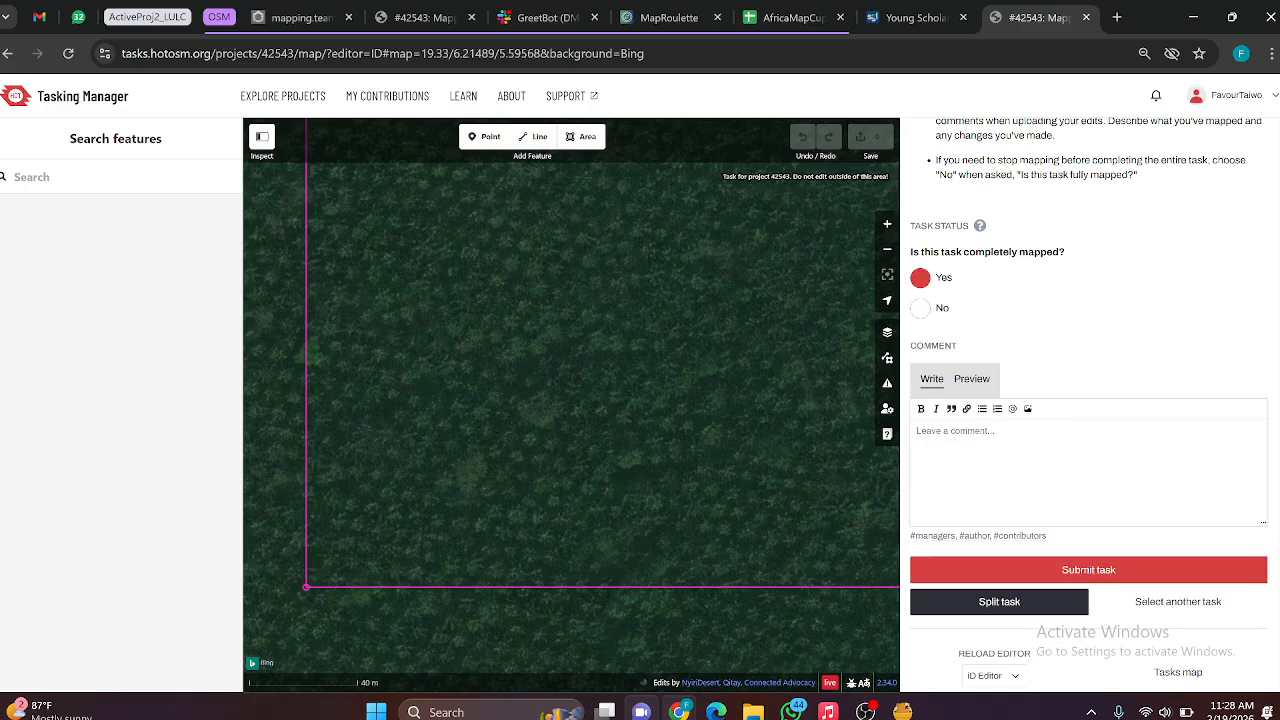
Step: Add the comment "There are no buildings or road network. Kind regards." to task #1 and submit the task
type("Th")
type("ere are no buildi")
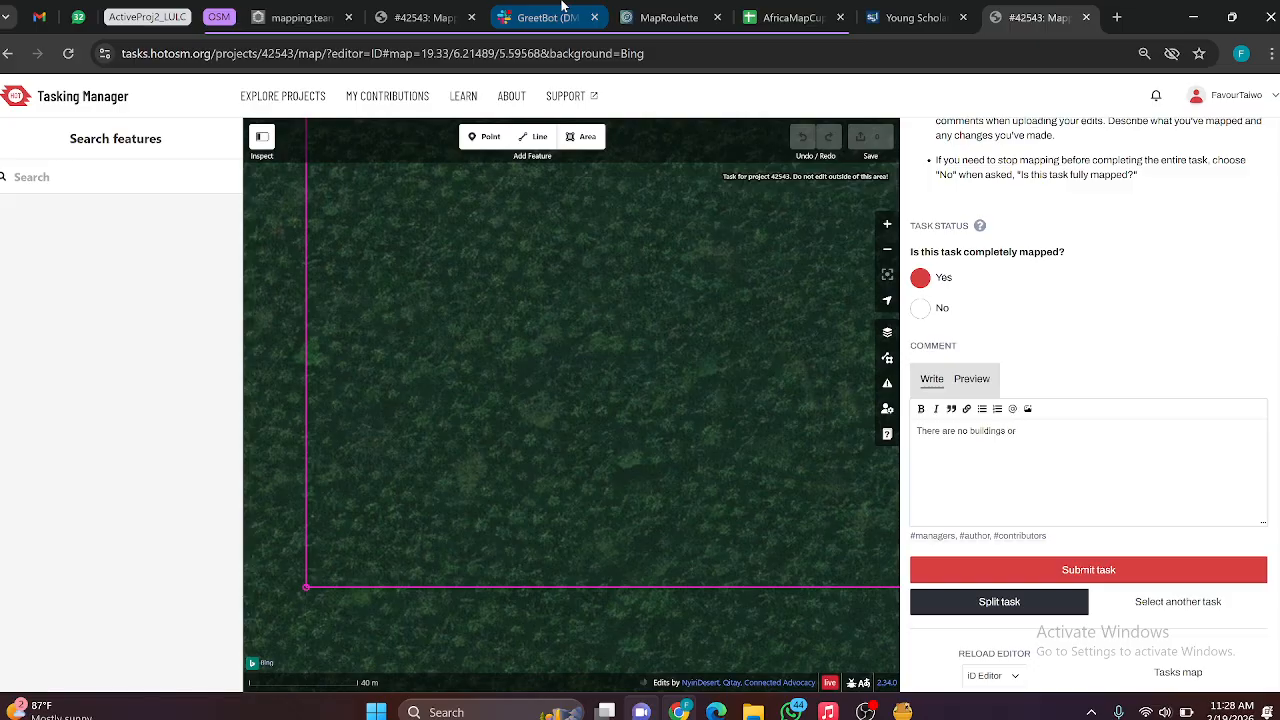
type("ngs or road network")
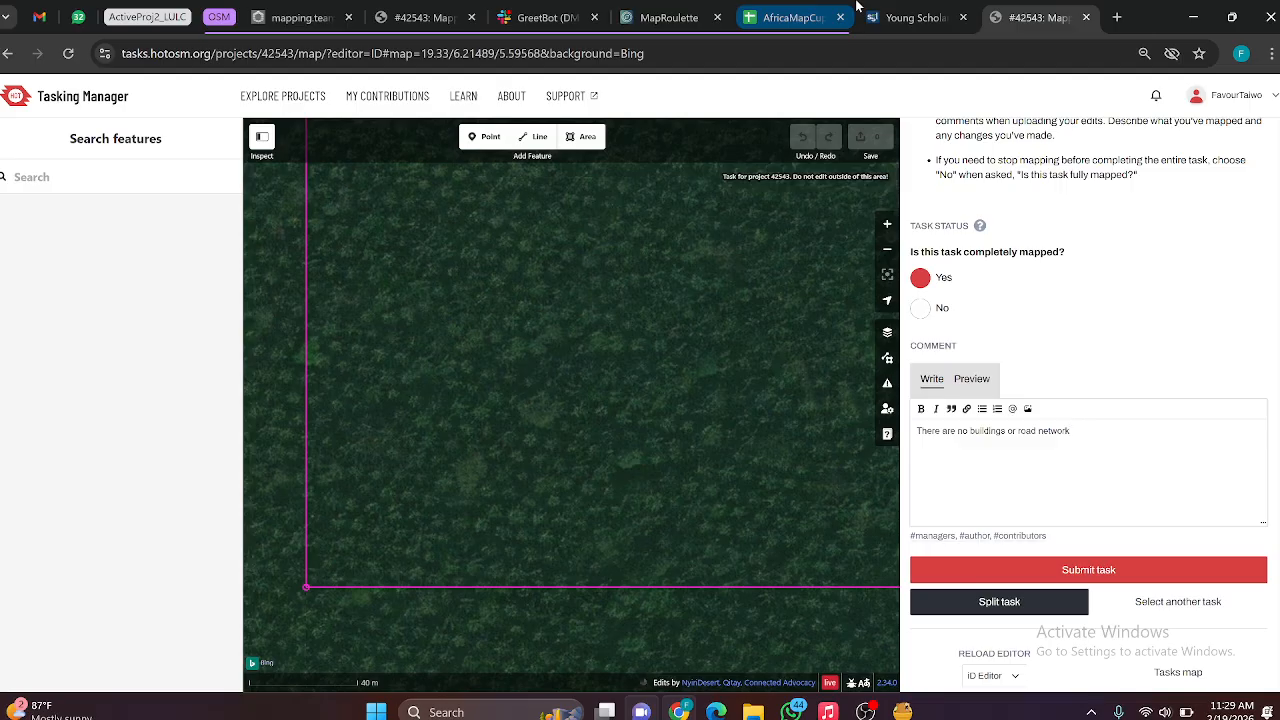
type(". Kind regard")
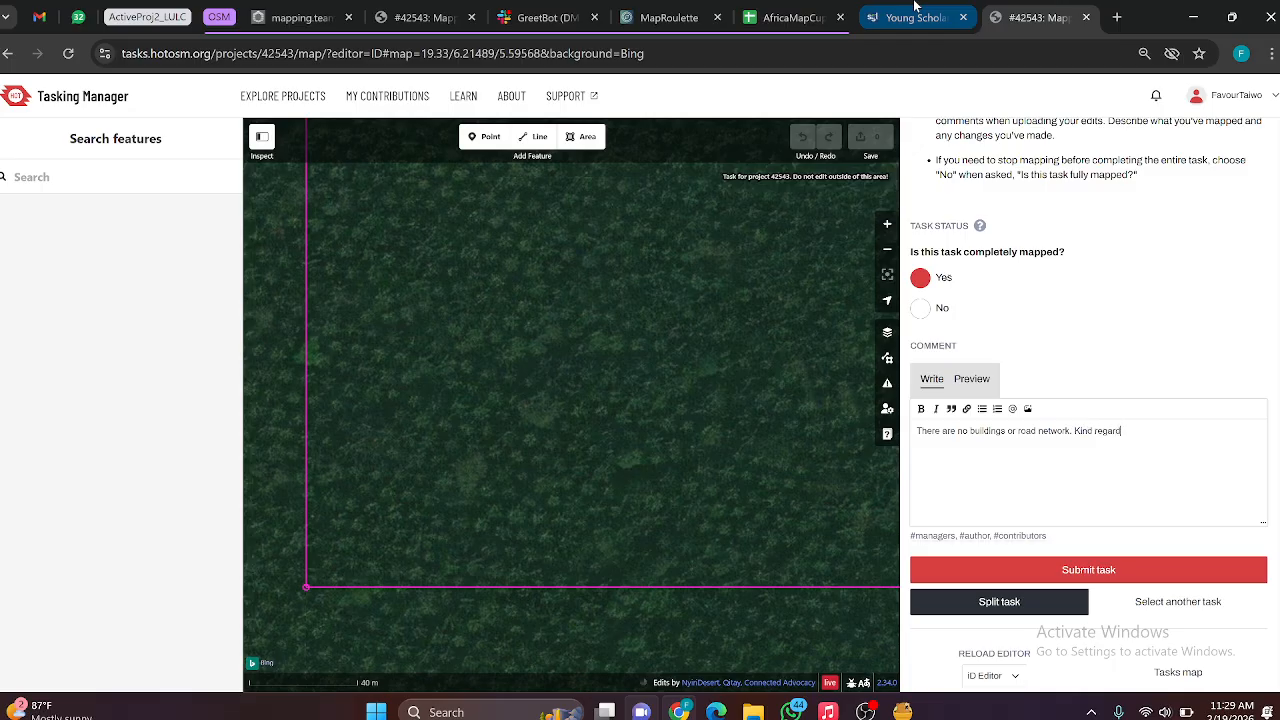
type("s.")
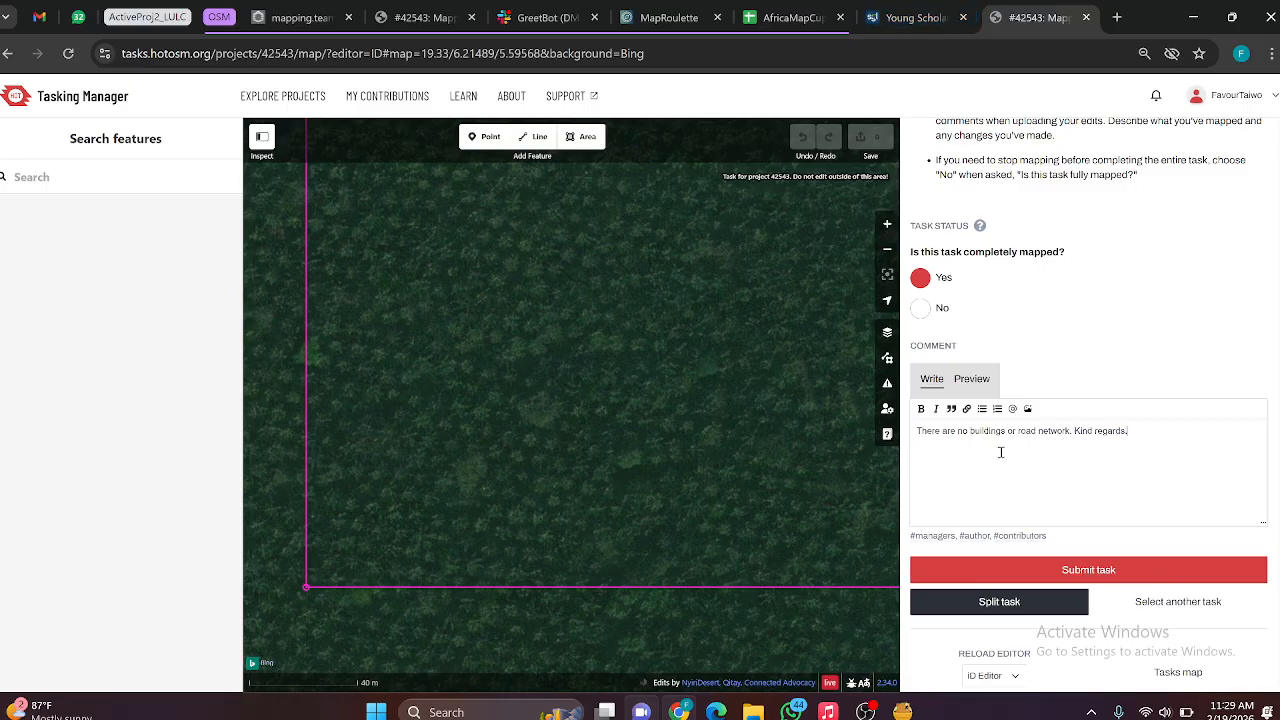
left_click(1092, 568)
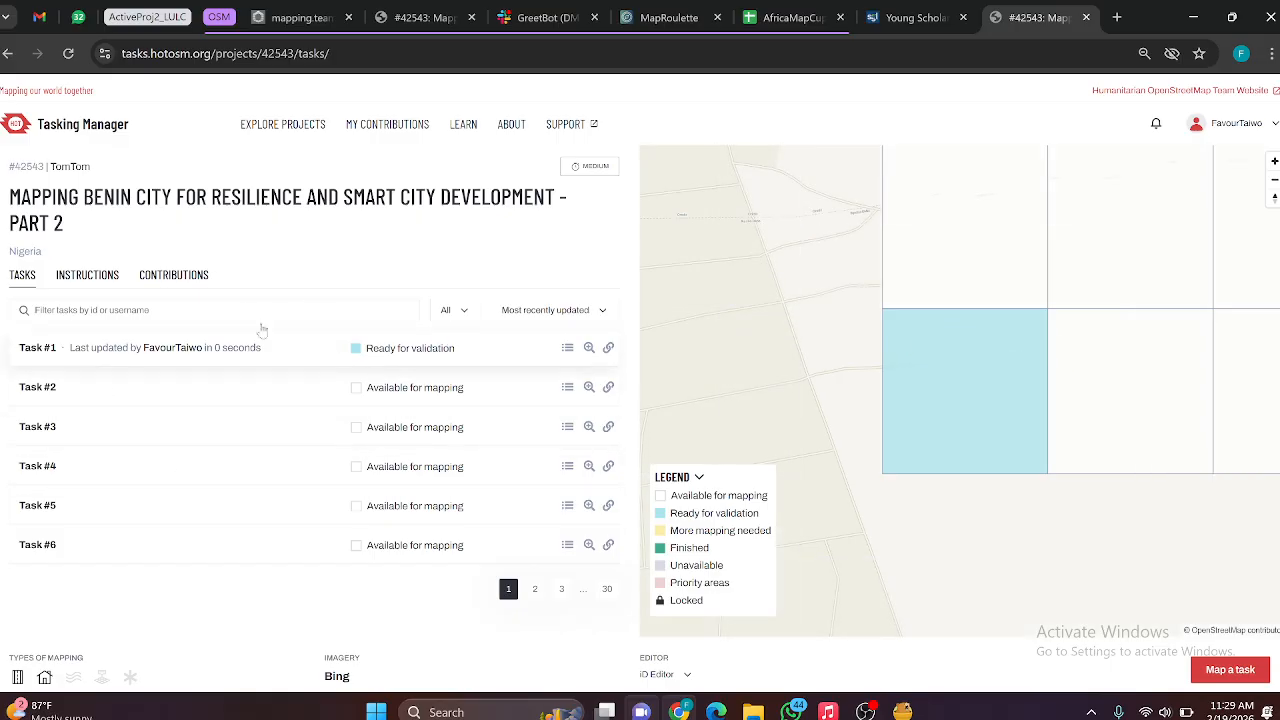
Step: Select the task square directly above task #1 in the project grid and start mapping it
left_click(102, 280)
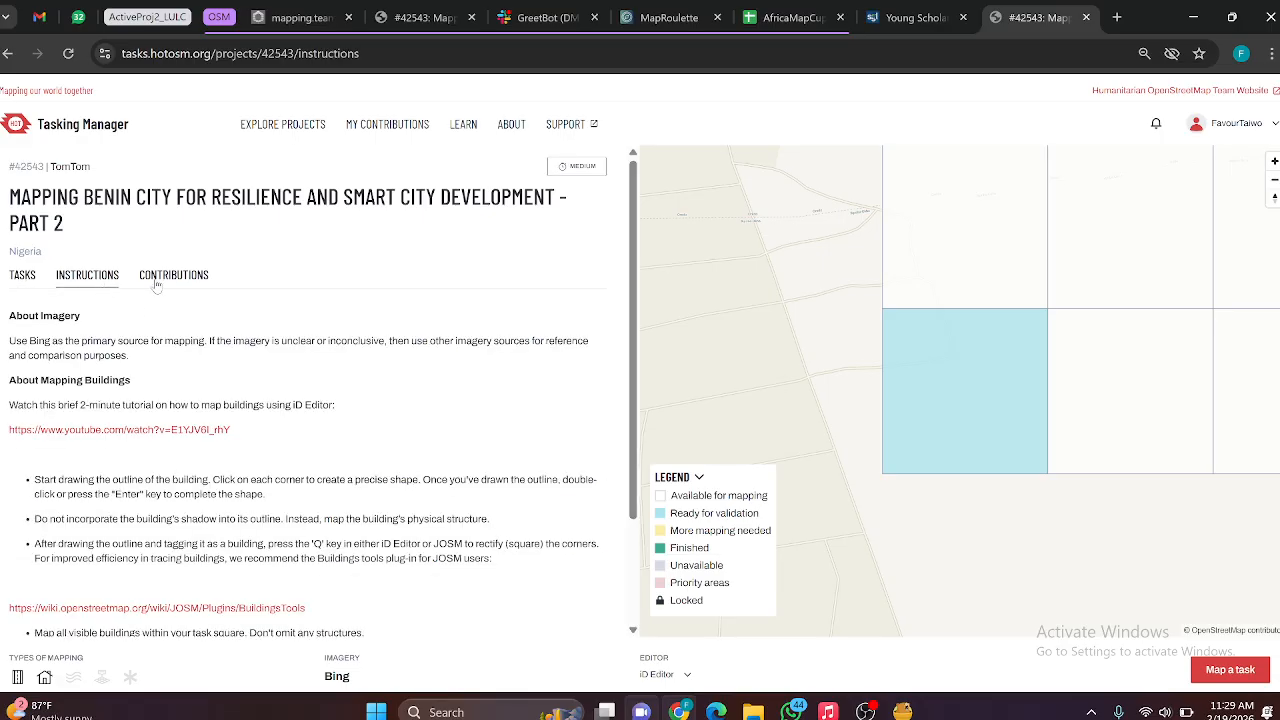
left_click(160, 280)
scroll(840, 371, "down", 3)
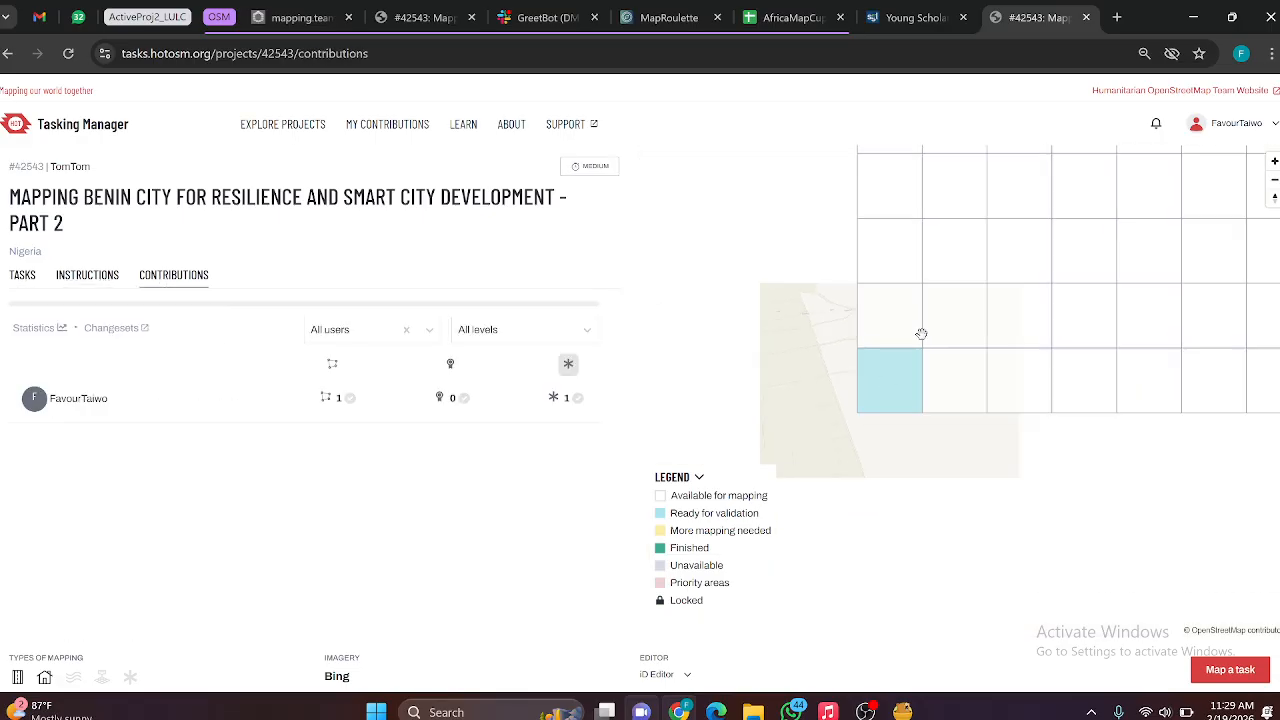
left_click(897, 330)
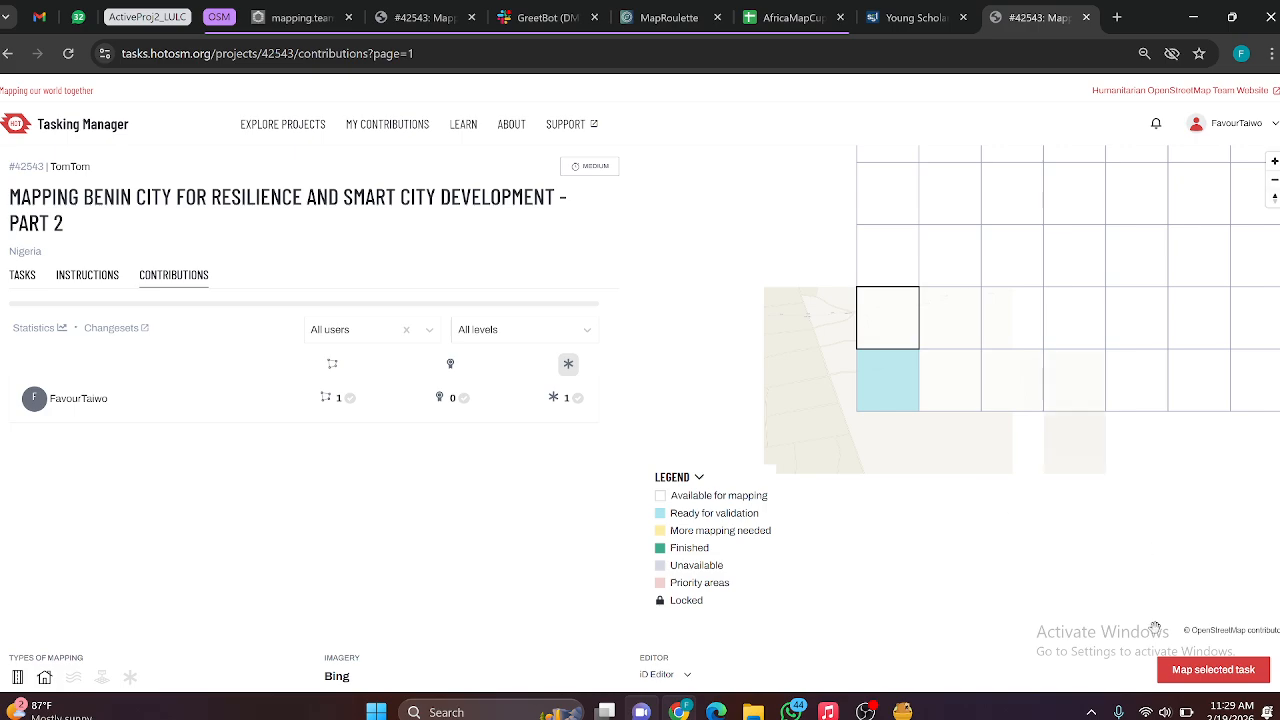
left_click(1208, 672)
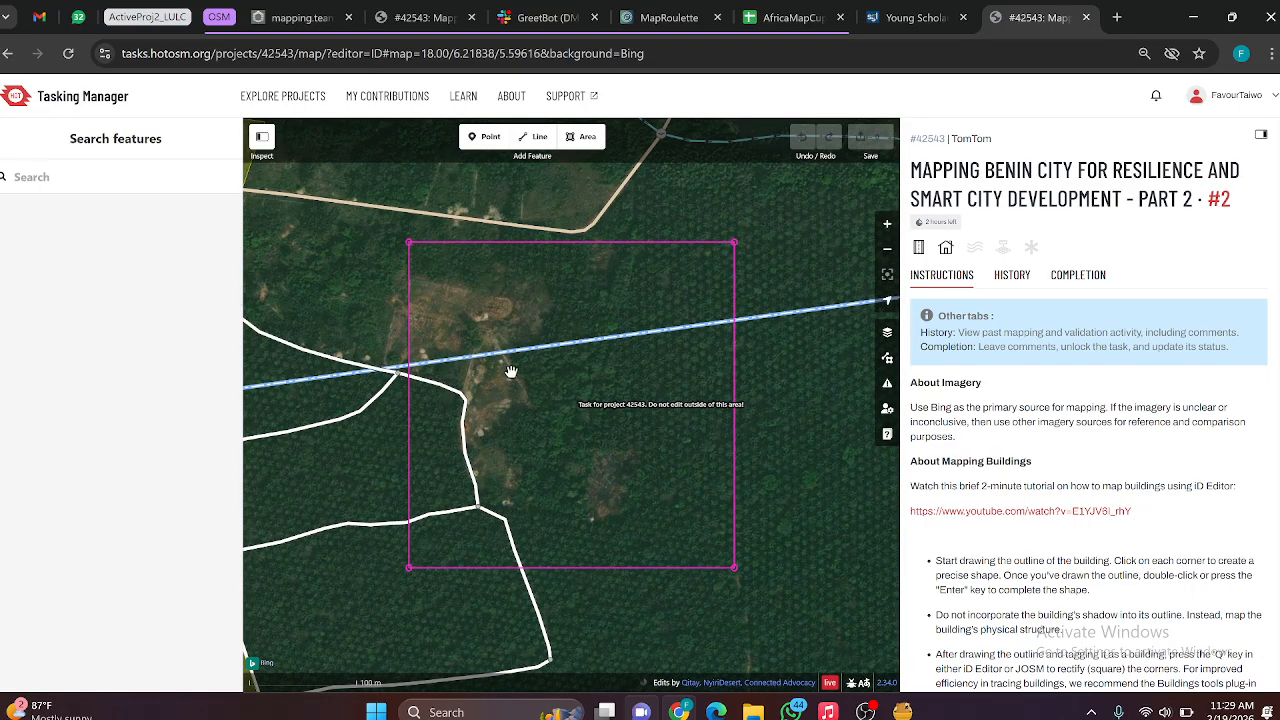
Step: Examine the cleared patches inside task #2's boundary on the Bing imagery for buildings
scroll(480, 330, "up", 3)
scroll(420, 258, "up", 3)
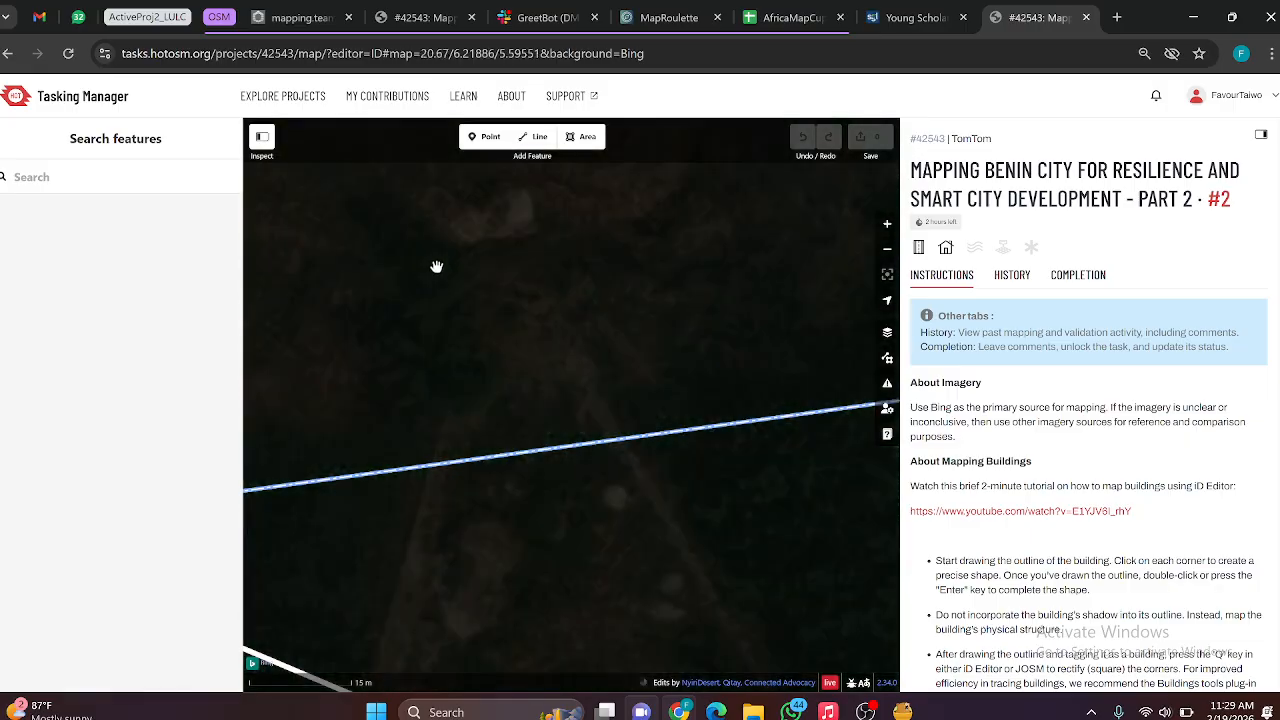
scroll(520, 350, "down", 3)
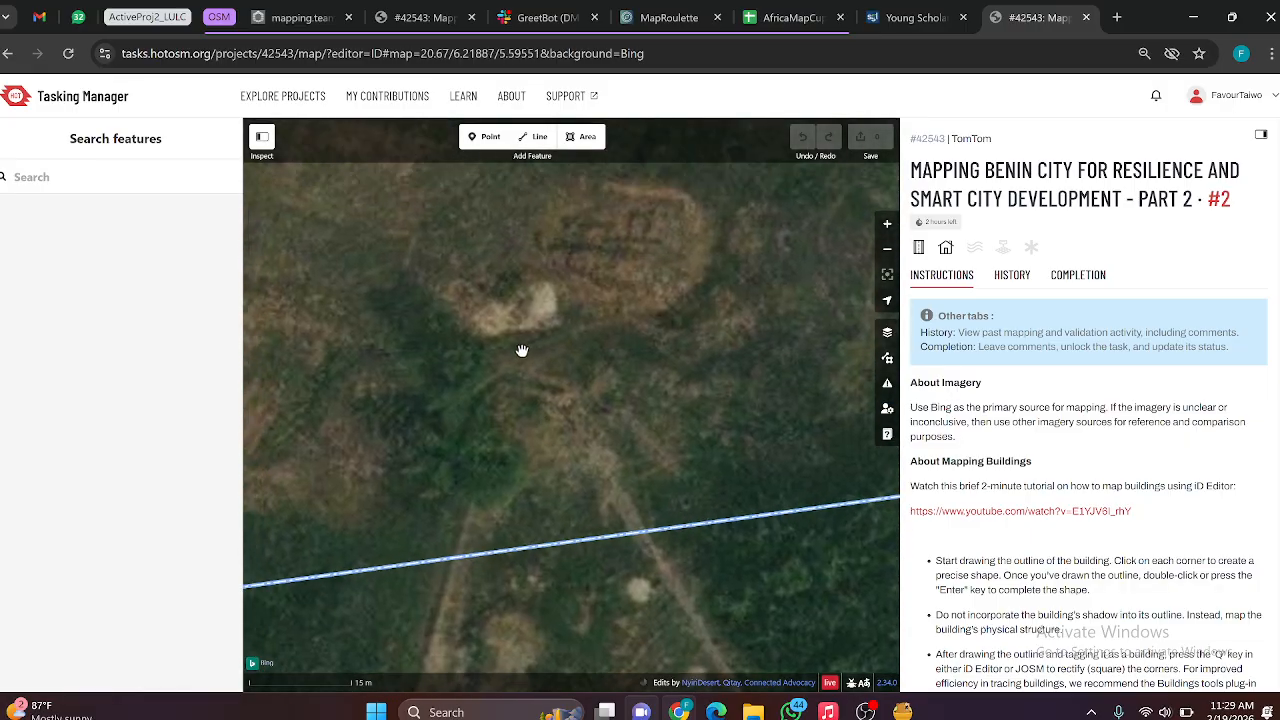
scroll(435, 284, "down", 4)
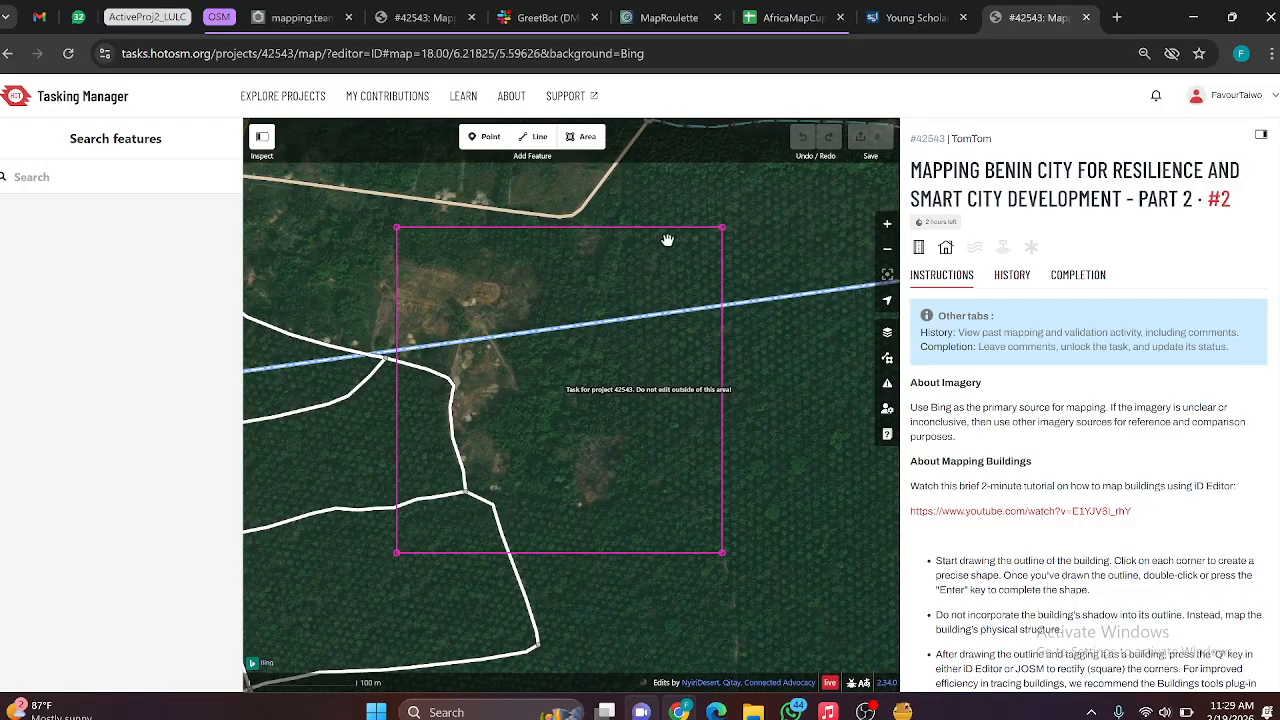
scroll(573, 547, "up", 4)
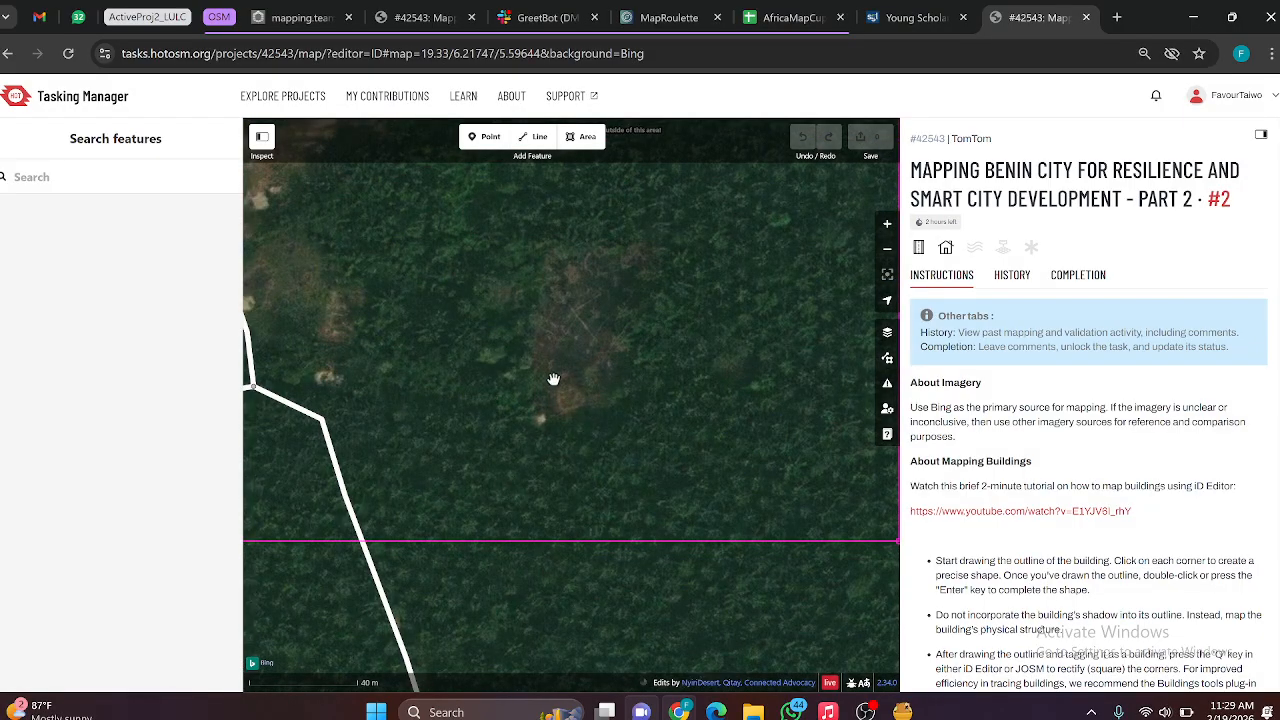
scroll(554, 375, "up", 3)
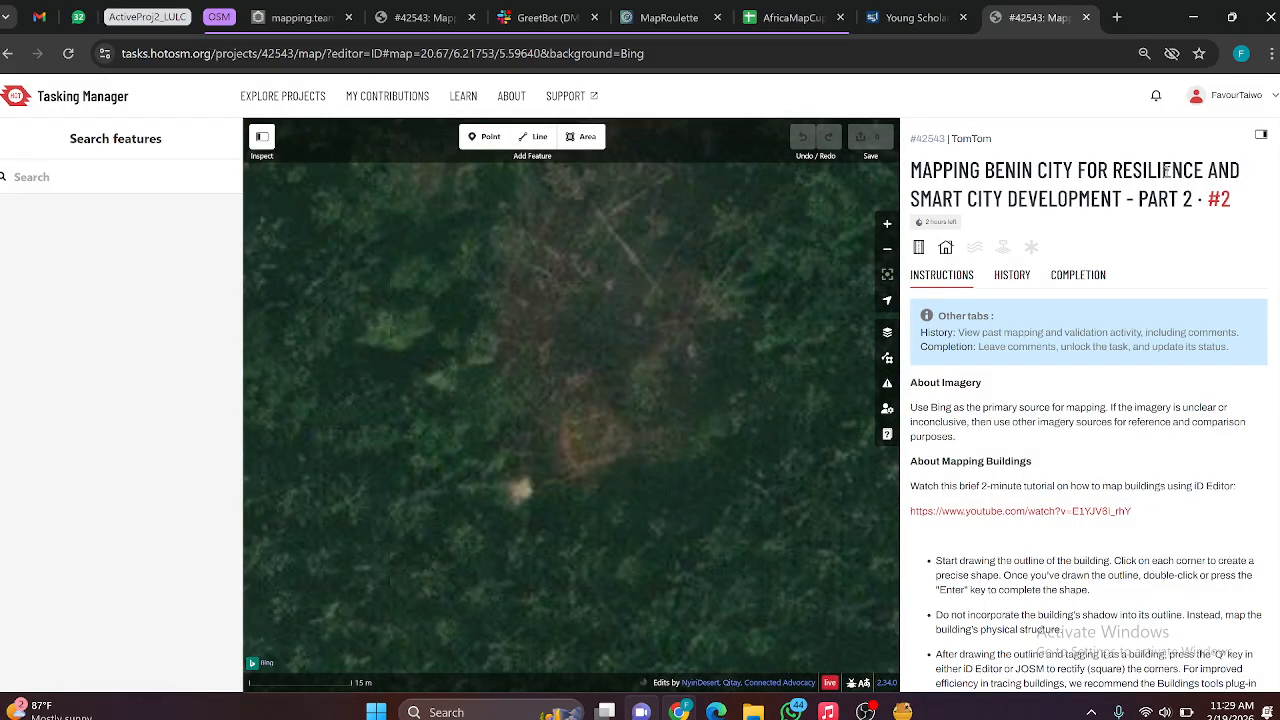
Step: Collapse the task information beside the map to enlarge the iD editing area
left_click(1261, 137)
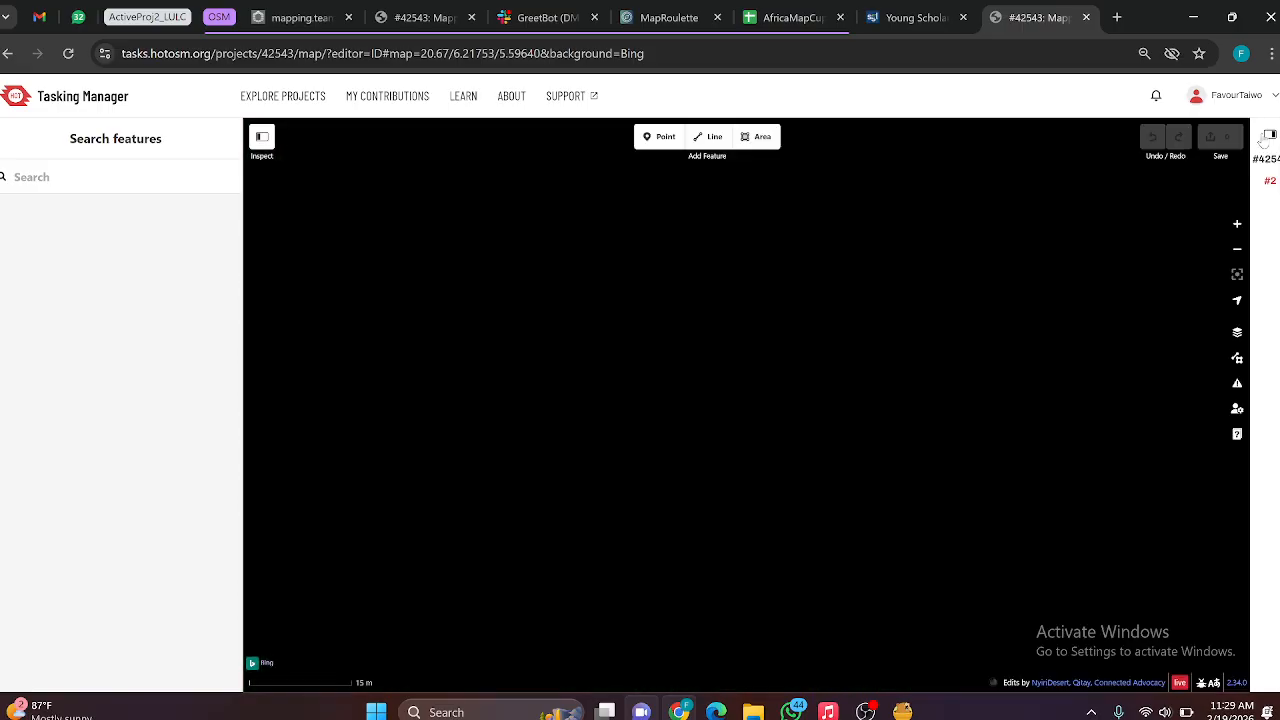
left_click(1270, 137)
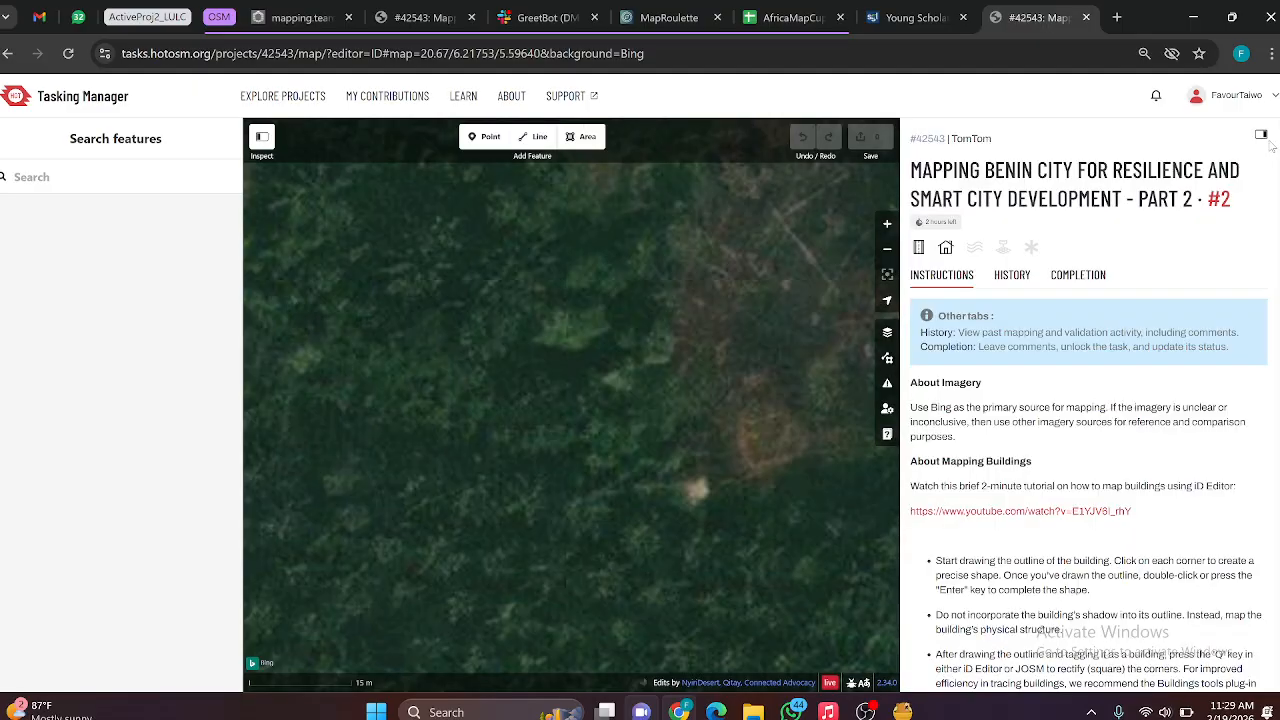
left_click(1261, 137)
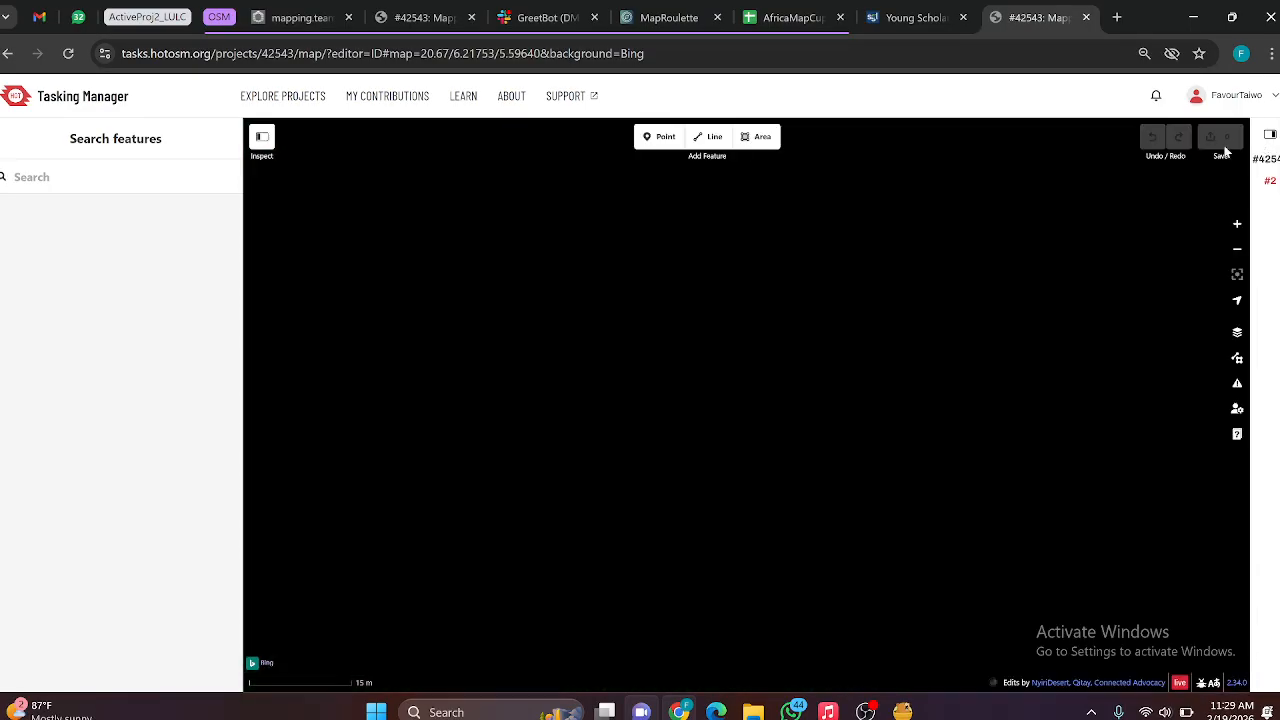
Step: Inspect the bare ground and roads in the western half of task #2 for buildings
scroll(786, 305, "down", 5)
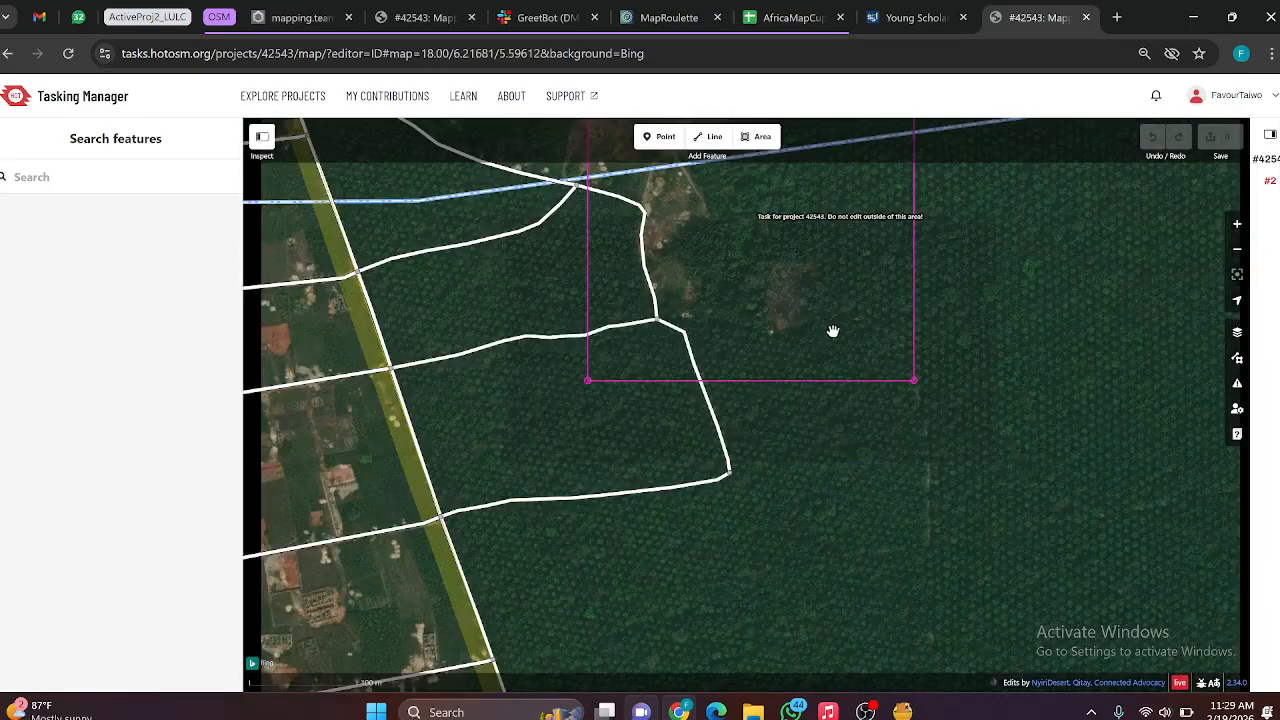
left_click_drag(807, 309, 772, 482)
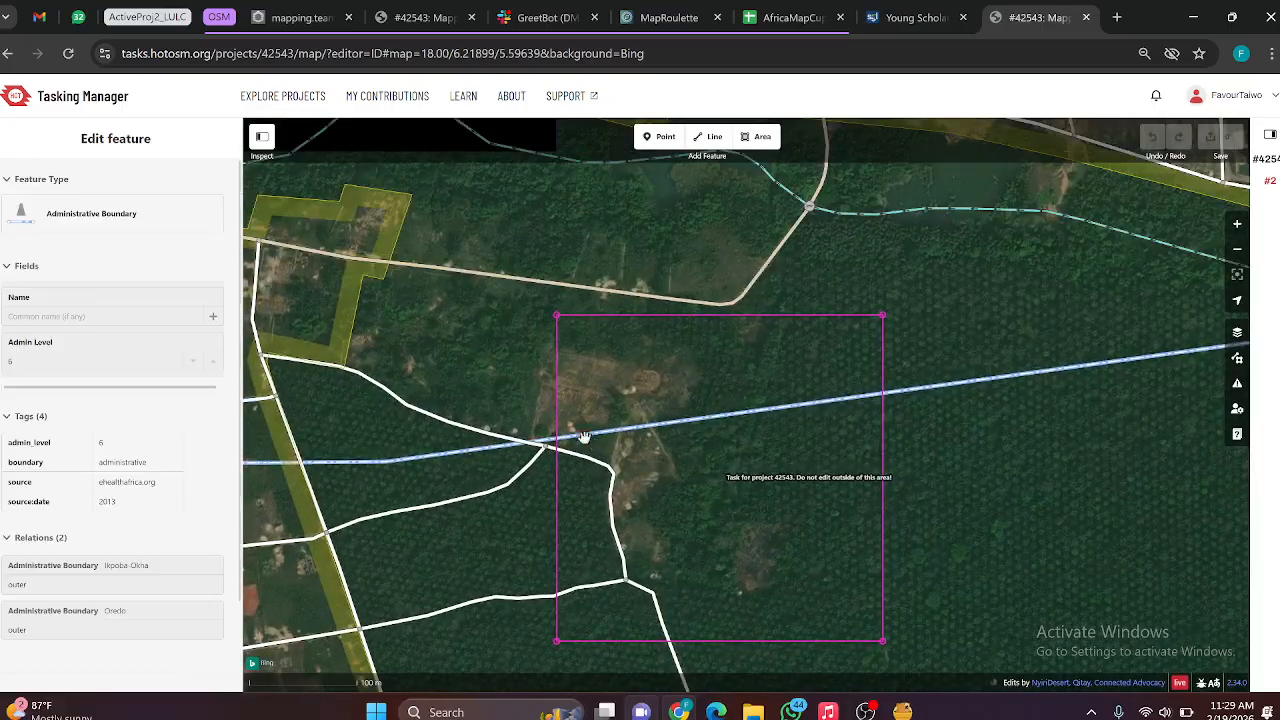
scroll(588, 440, "up", 3)
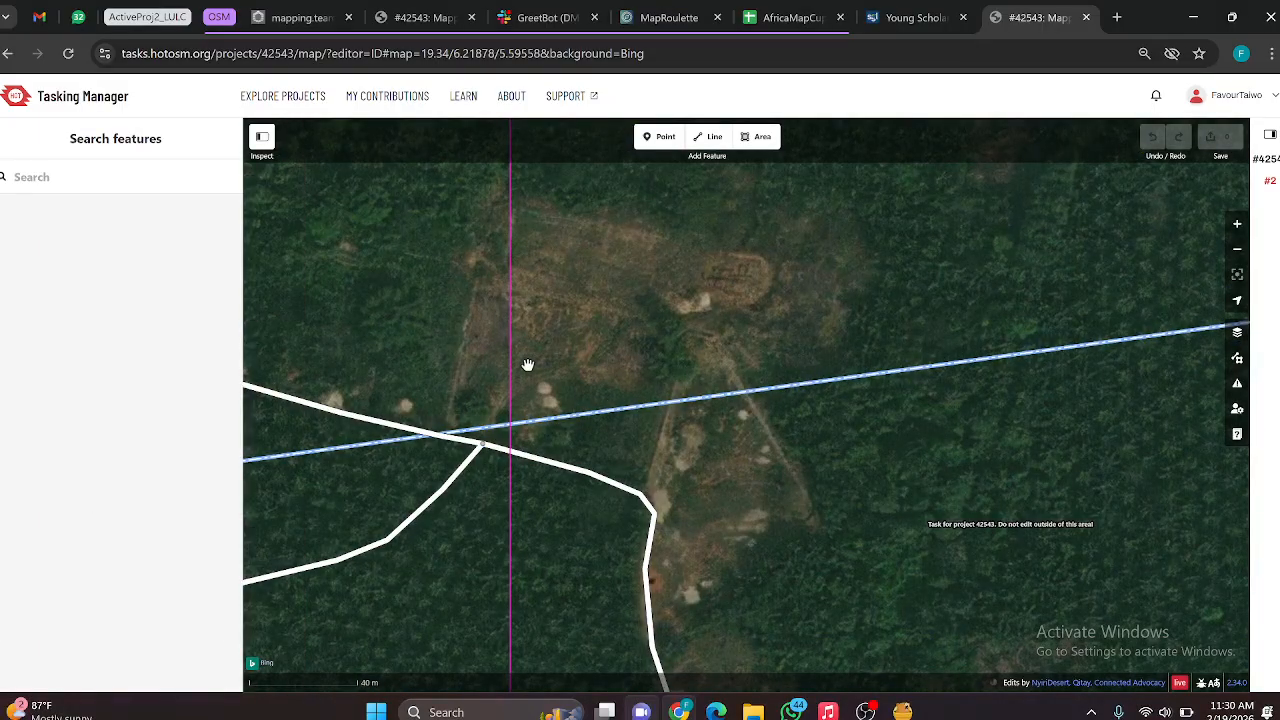
scroll(528, 365, "up", 3)
scroll(529, 312, "down", 3)
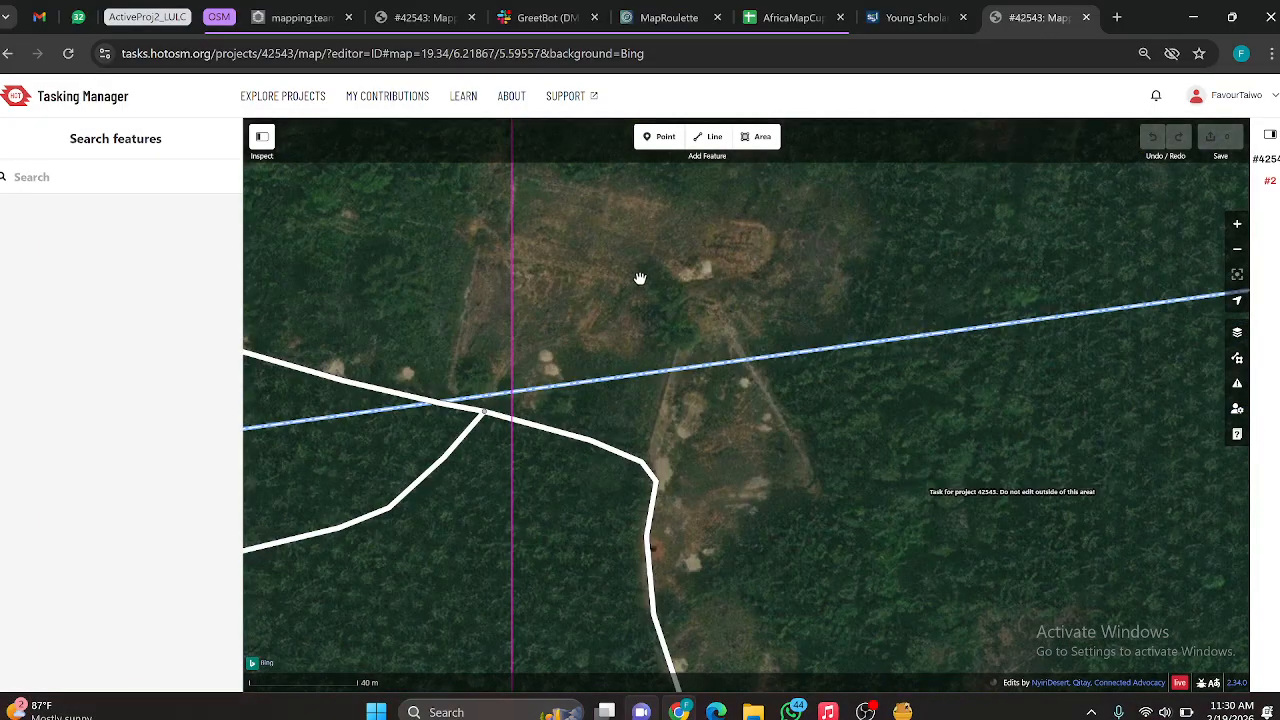
left_click_drag(581, 385, 589, 481)
left_click_drag(600, 323, 581, 354)
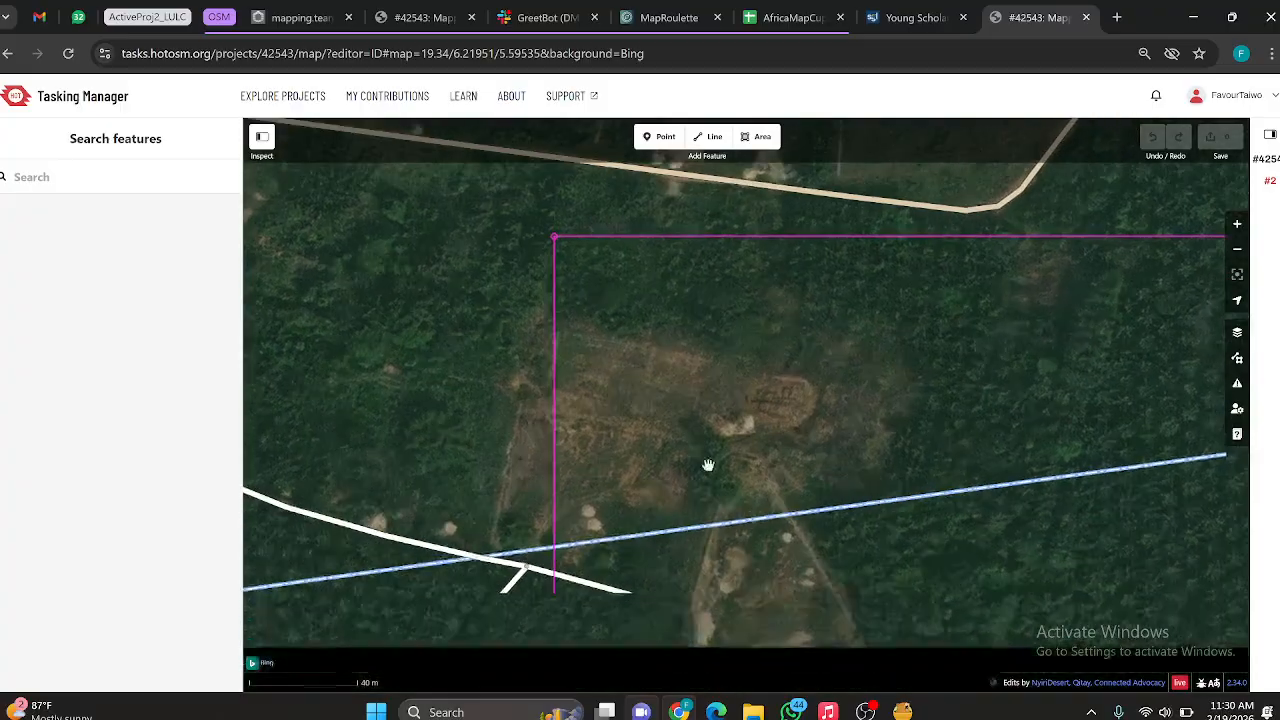
left_click_drag(668, 418, 657, 315)
left_click_drag(699, 464, 598, 332)
left_click_drag(770, 424, 723, 394)
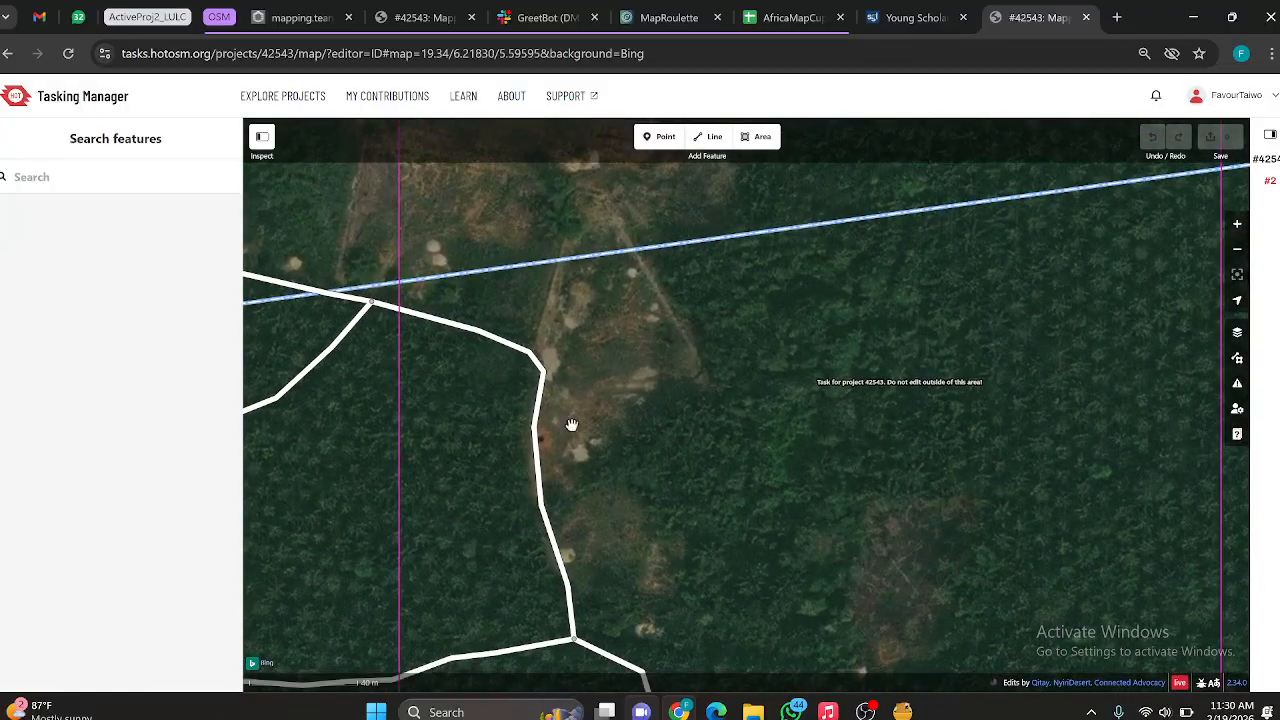
Step: Examine task #2's surroundings and southeast corner, and recheck the clearing near its northwest corner for buildings
scroll(1091, 375, "down", 5)
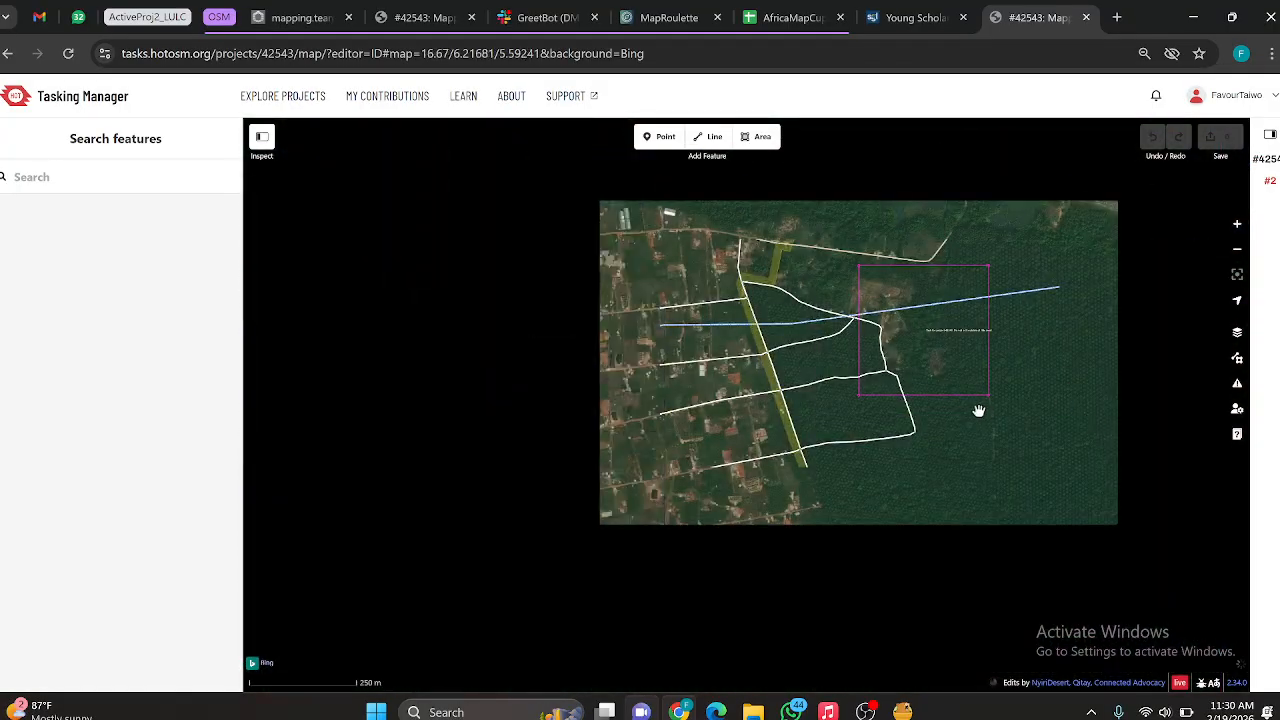
scroll(980, 409, "up", 4)
scroll(985, 400, "up", 3)
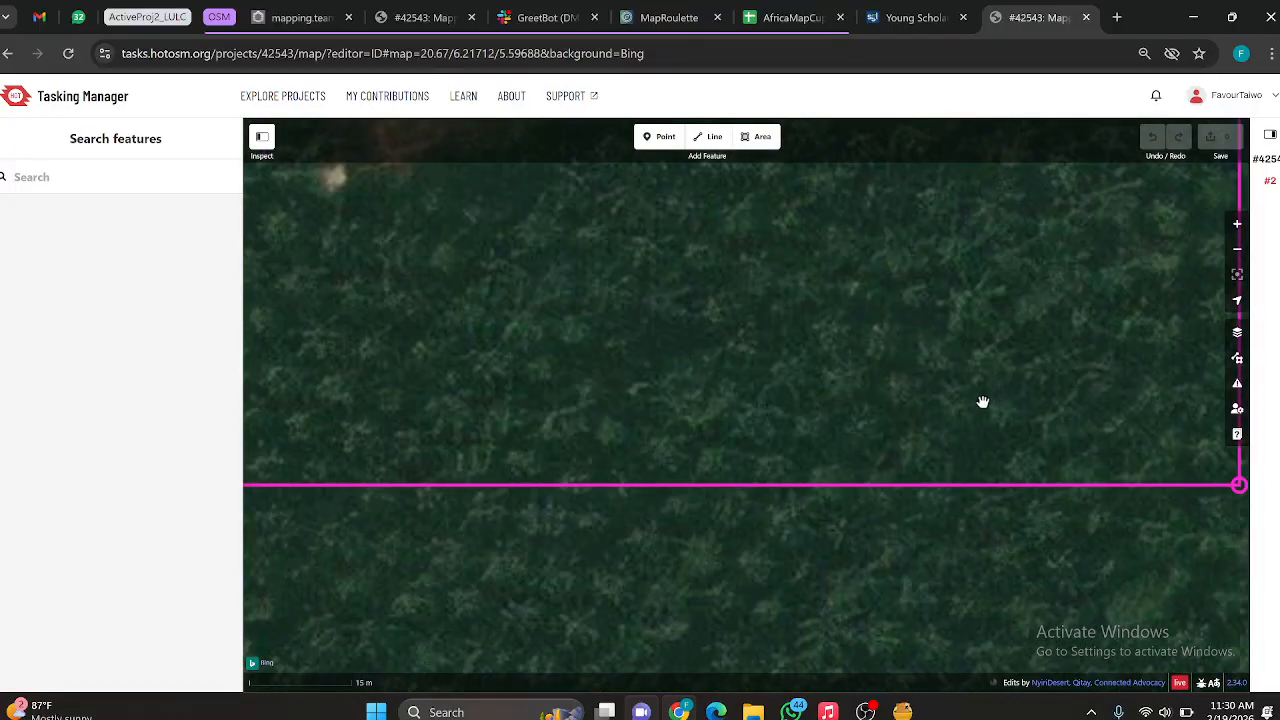
scroll(925, 408, "down", 3)
scroll(925, 408, "down", 3)
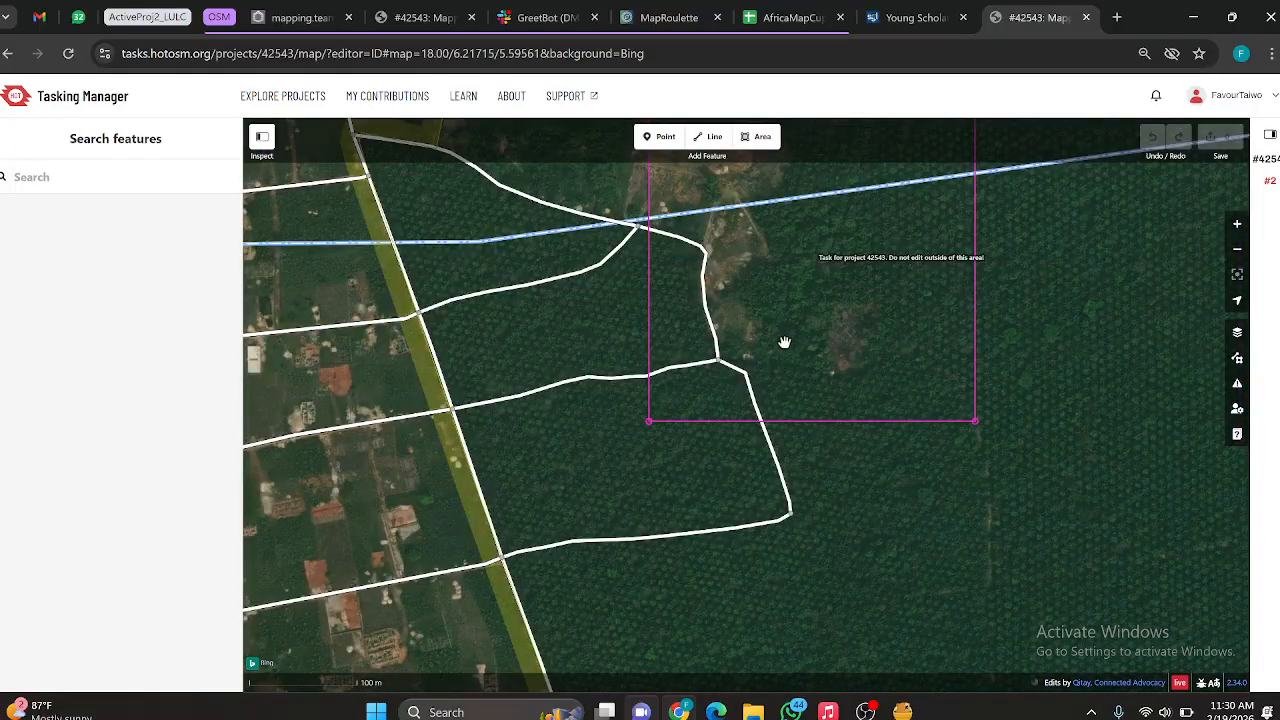
left_click_drag(784, 343, 803, 437)
scroll(734, 343, "up", 3)
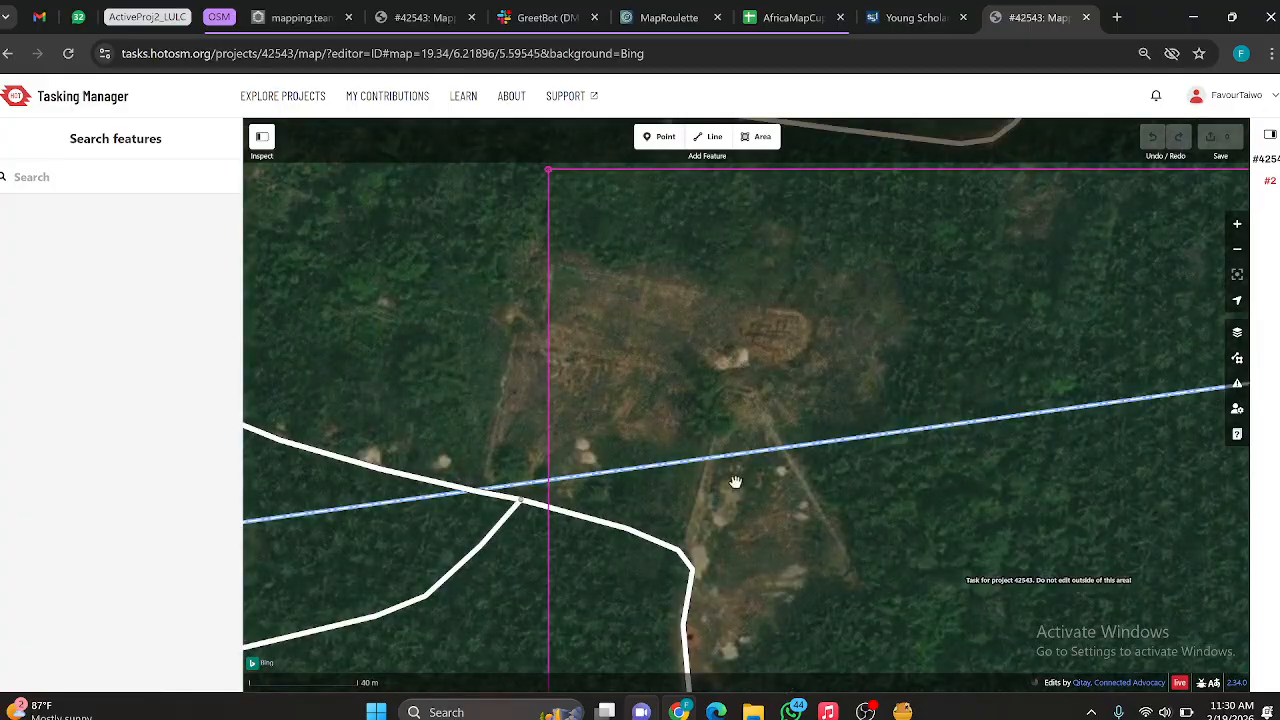
Step: Inspect the clearing and bare patches along the road in task #2's northwest part for buildings
left_click_drag(708, 485, 689, 450)
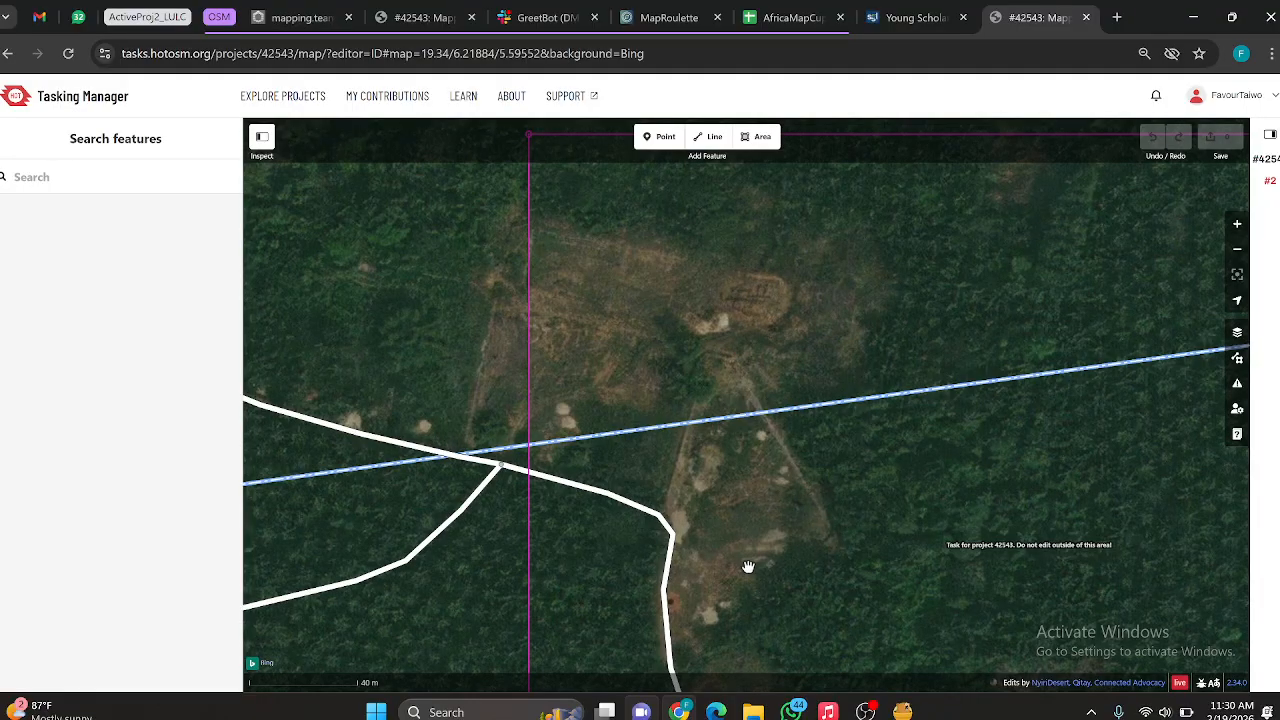
scroll(711, 508, "up", 5)
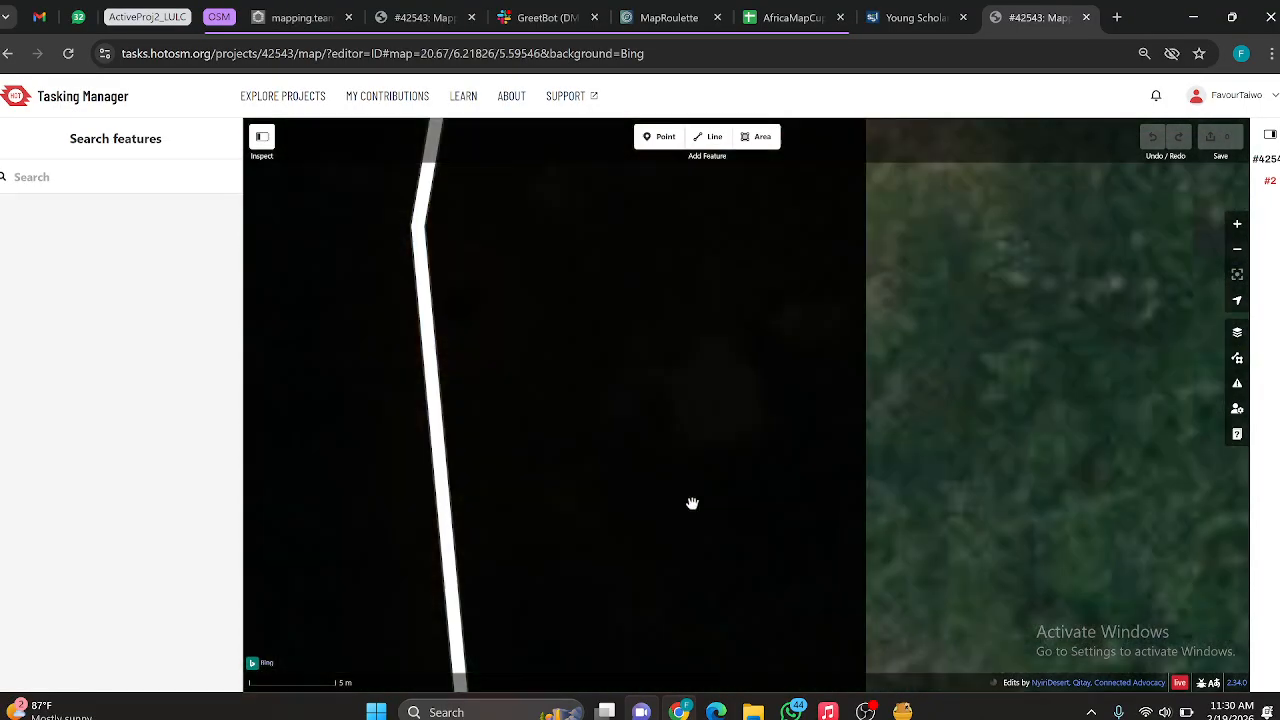
scroll(648, 416, "down", 4)
scroll(666, 504, "up", 2)
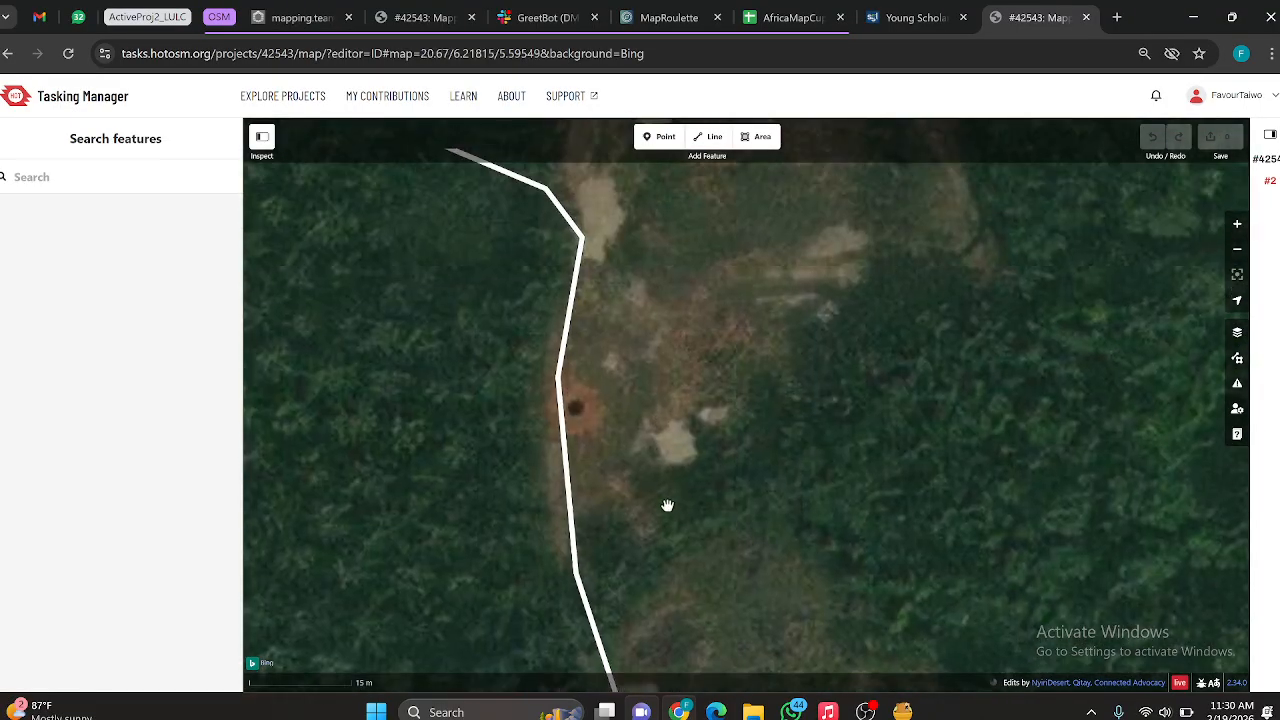
scroll(683, 494, "down", 3)
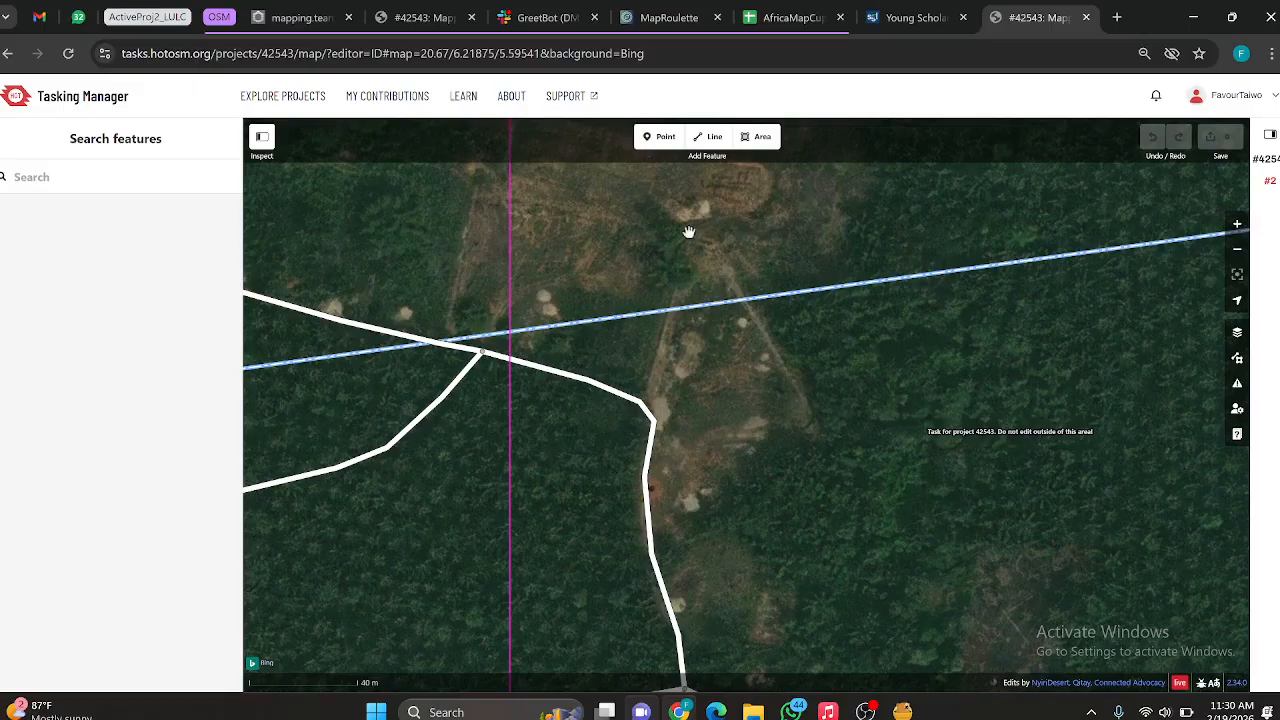
key("Up")
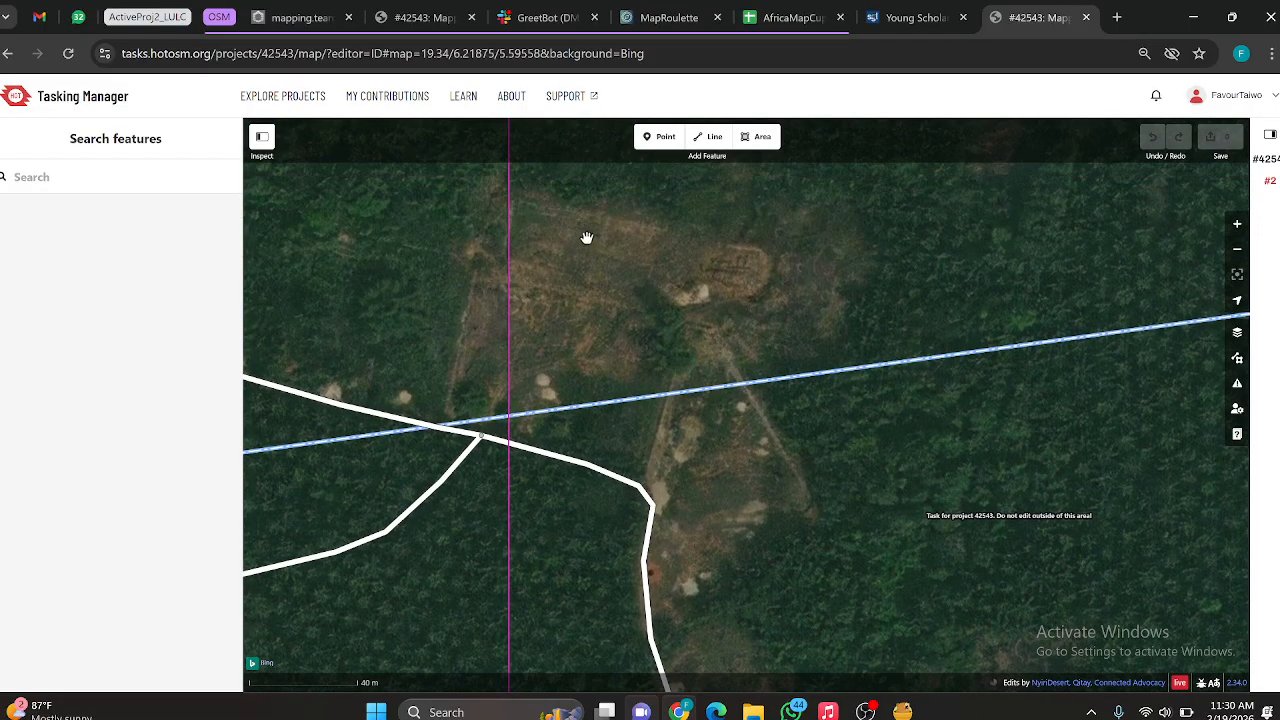
scroll(740, 344, "down", 3)
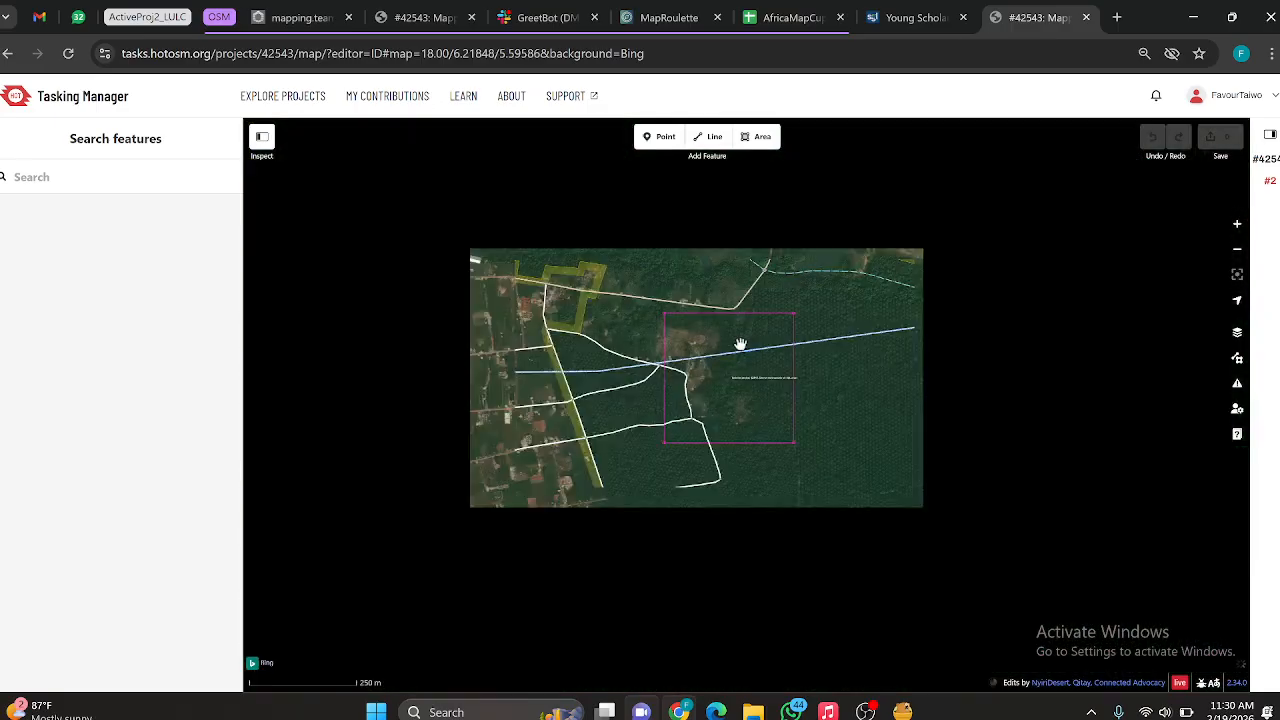
Step: Open task #2's completion form and mark the task as completely mapped
left_click(1270, 134)
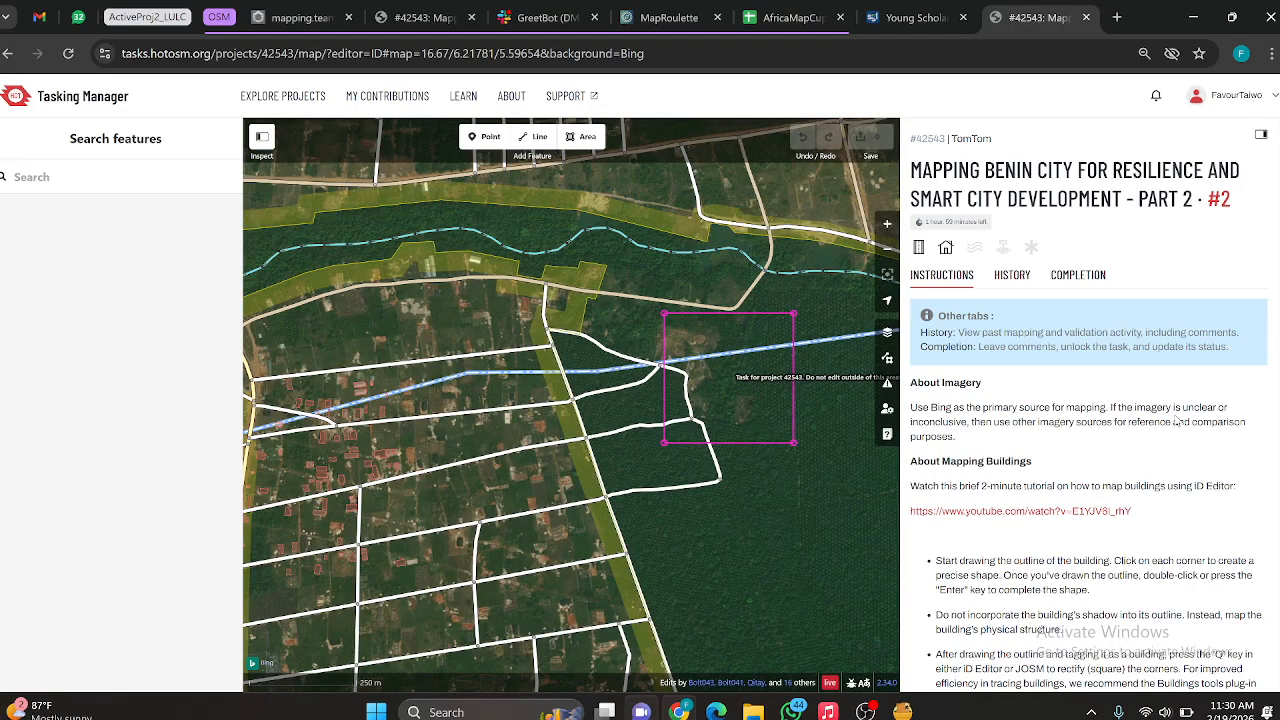
left_click(1080, 278)
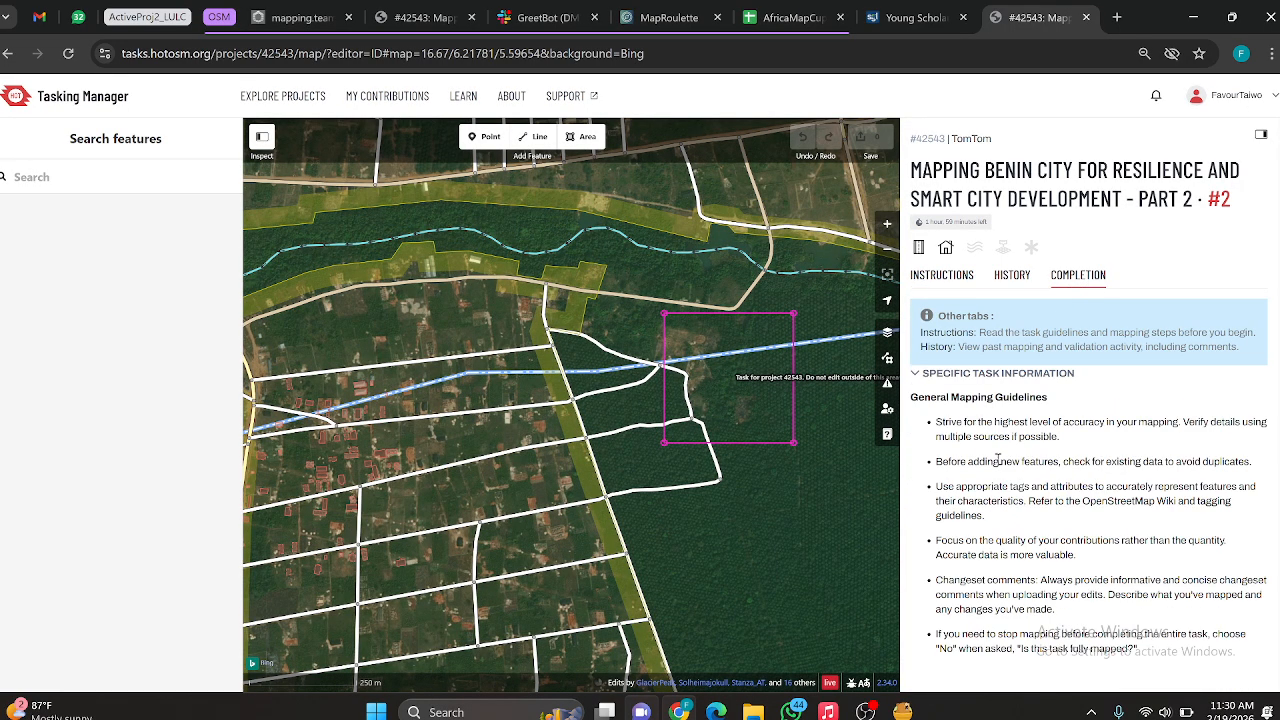
scroll(997, 460, "down", 5)
left_click(921, 280)
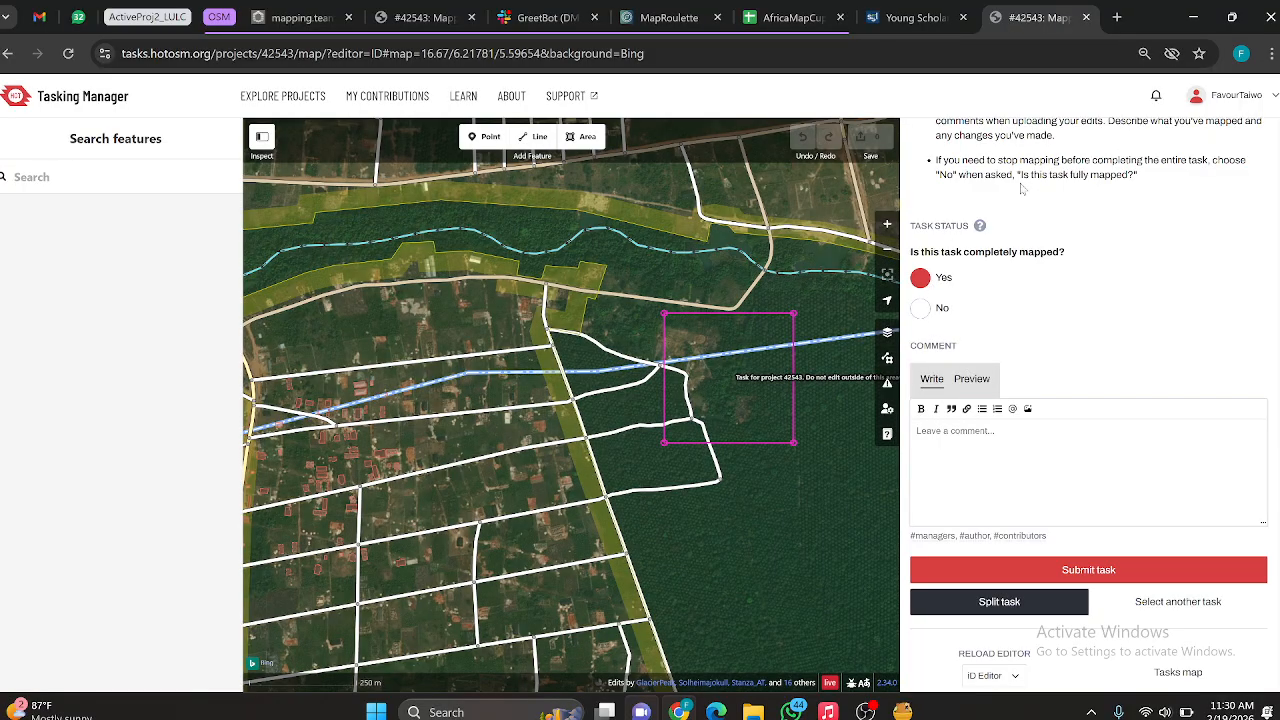
Step: Enlarge the map view and examine the roads and plots north of task #2's boundary
scroll(1113, 274, "up", 5)
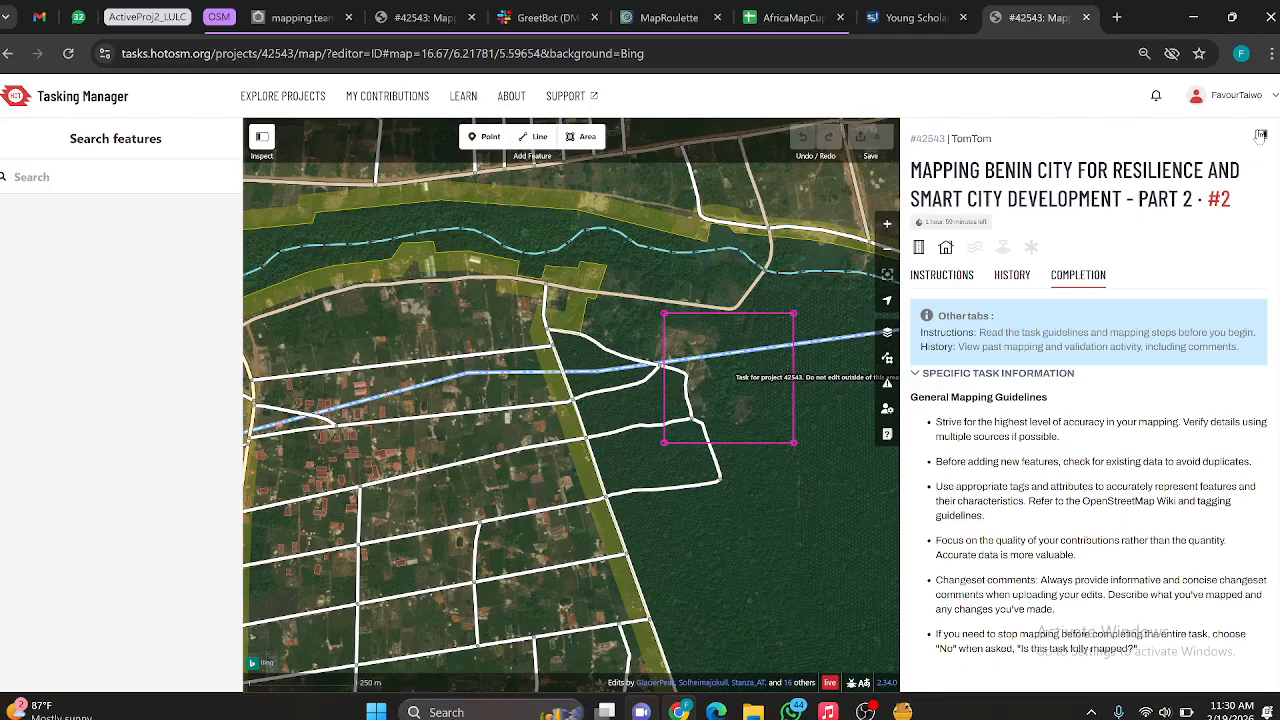
left_click(1261, 136)
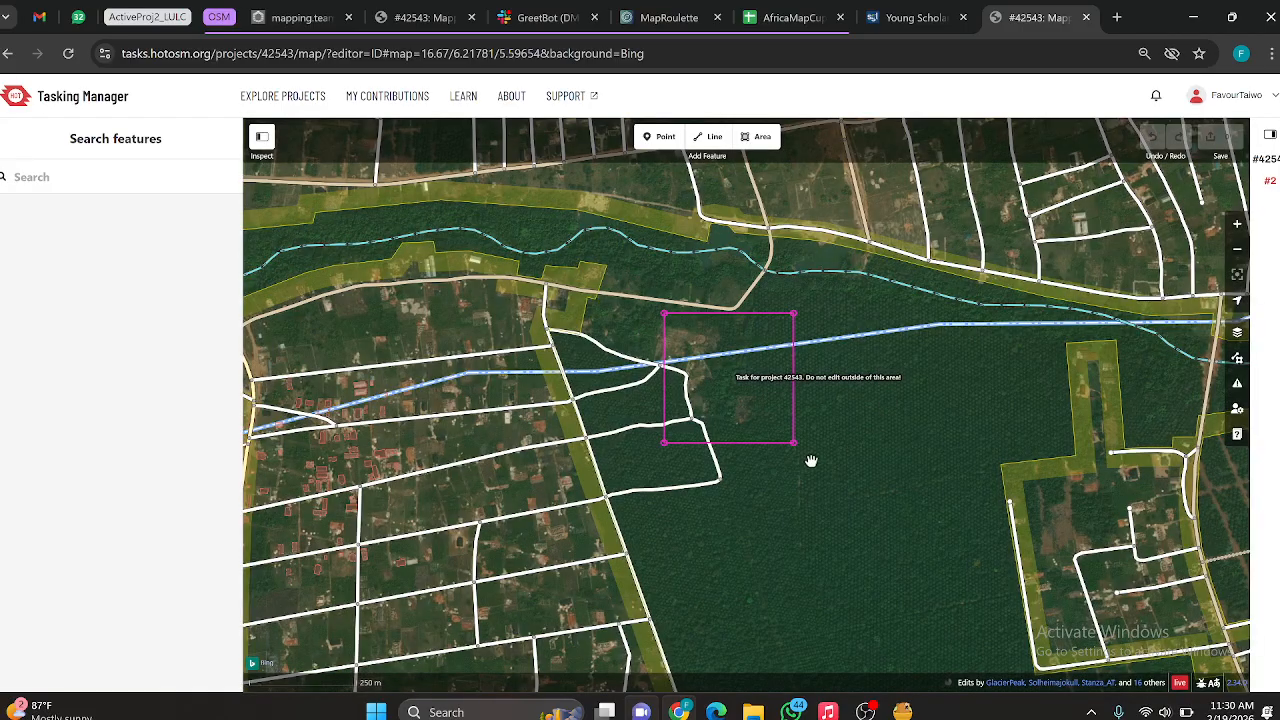
left_click_drag(811, 457, 733, 519)
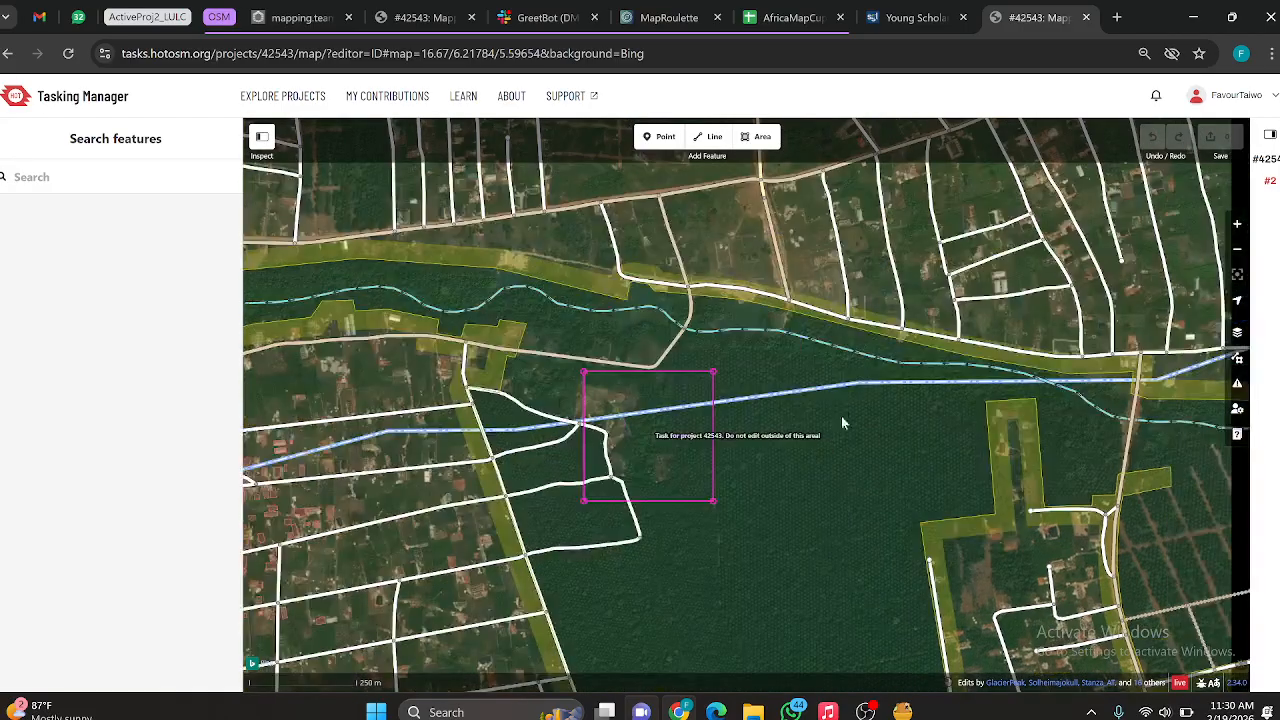
left_click_drag(744, 443, 760, 503)
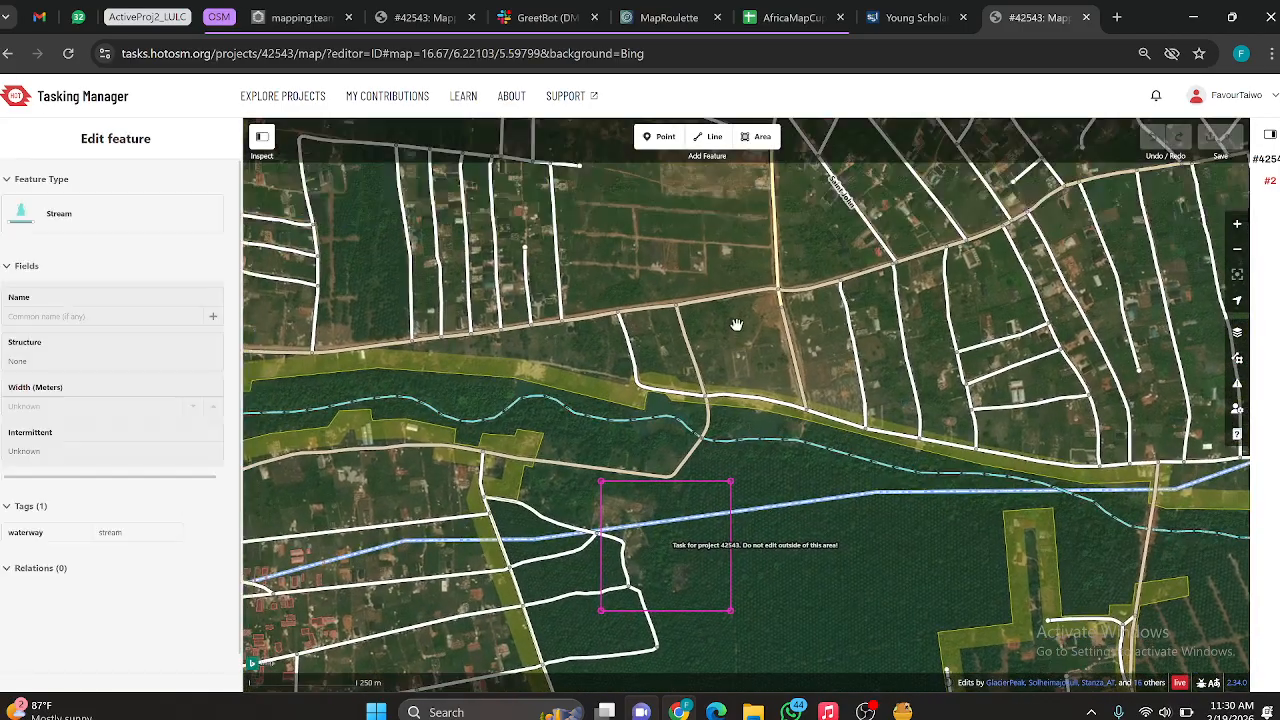
scroll(672, 283, "up", 5)
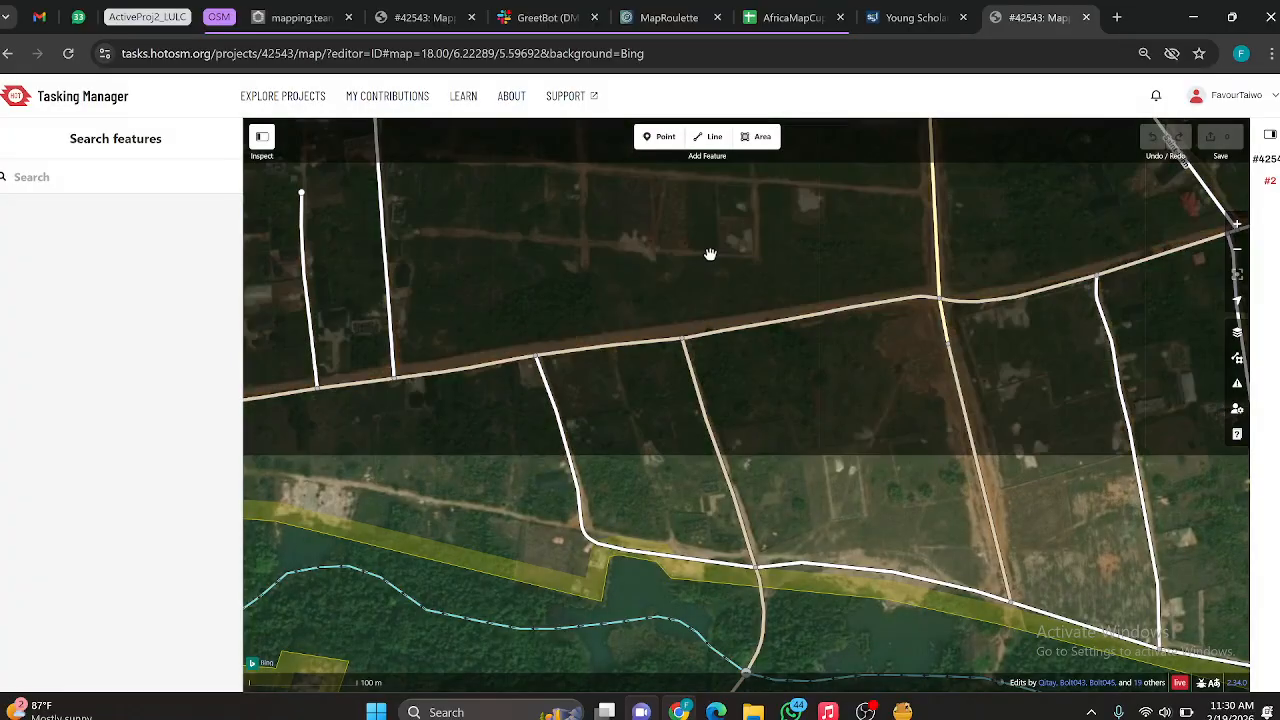
scroll(695, 286, "down", 5)
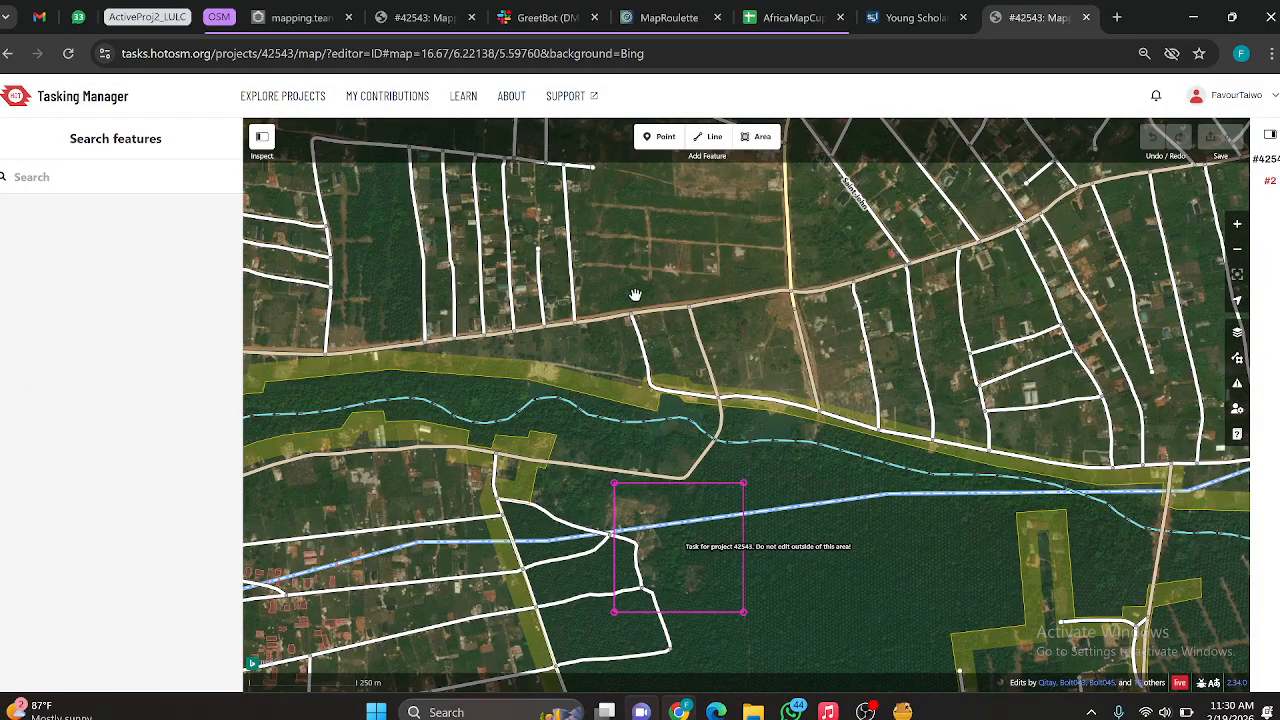
Step: Add the comment "nothing to map. Kindly Review." to task #2 and submit the task
left_click(1271, 133)
scroll(1134, 512, "down", 10)
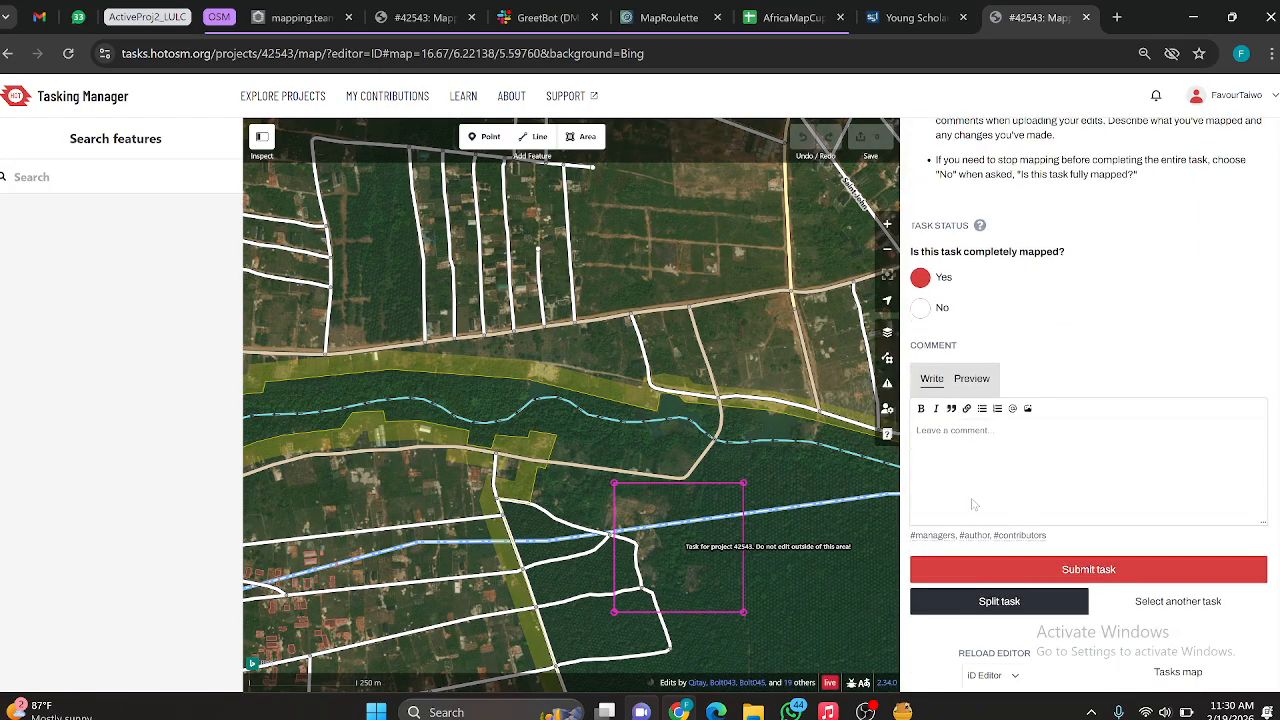
left_click(987, 444)
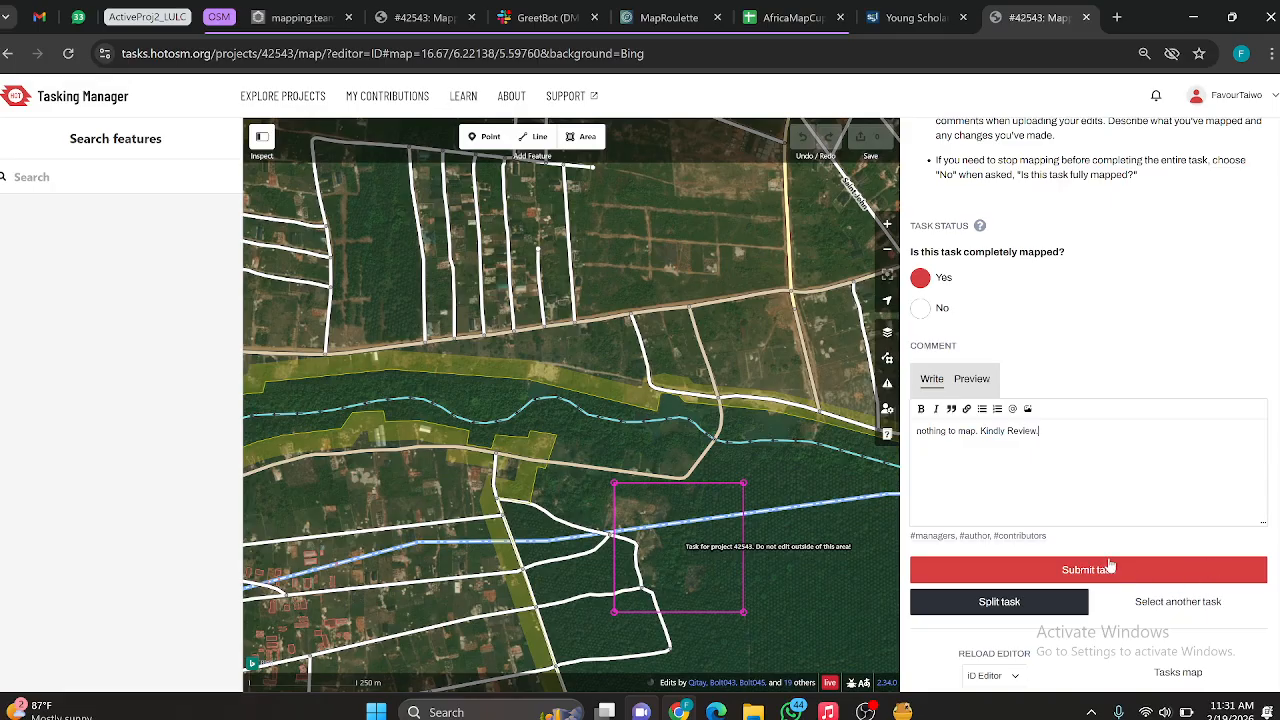
left_click(1077, 569)
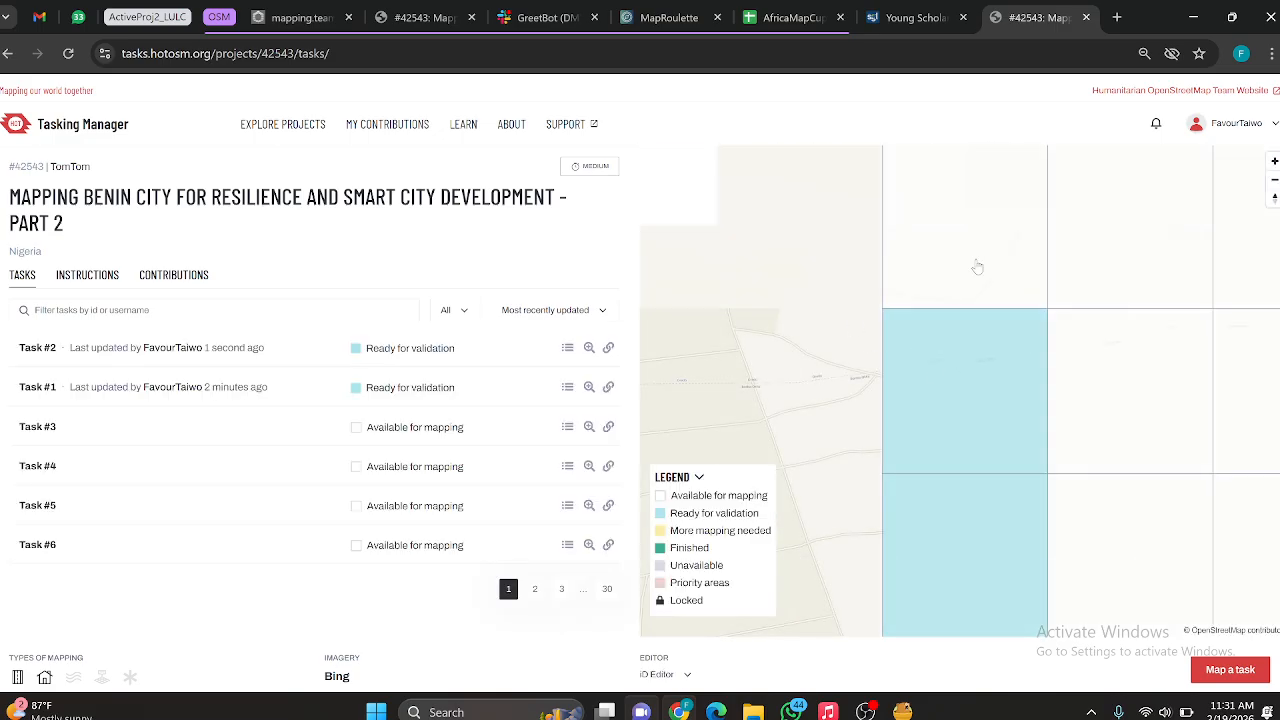
Step: Select task #4 on the project's task grid and open it for mapping in the iD editor
scroll(976, 262, "down", 5)
left_click(957, 187)
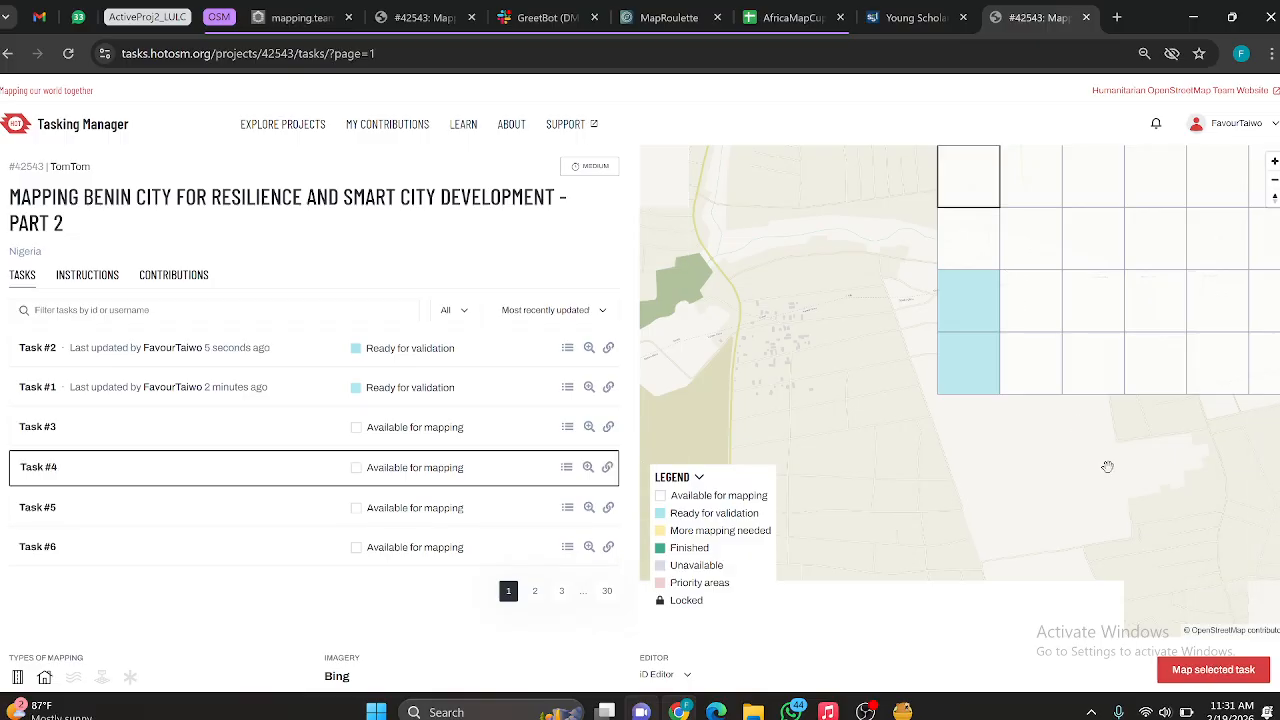
left_click(1213, 670)
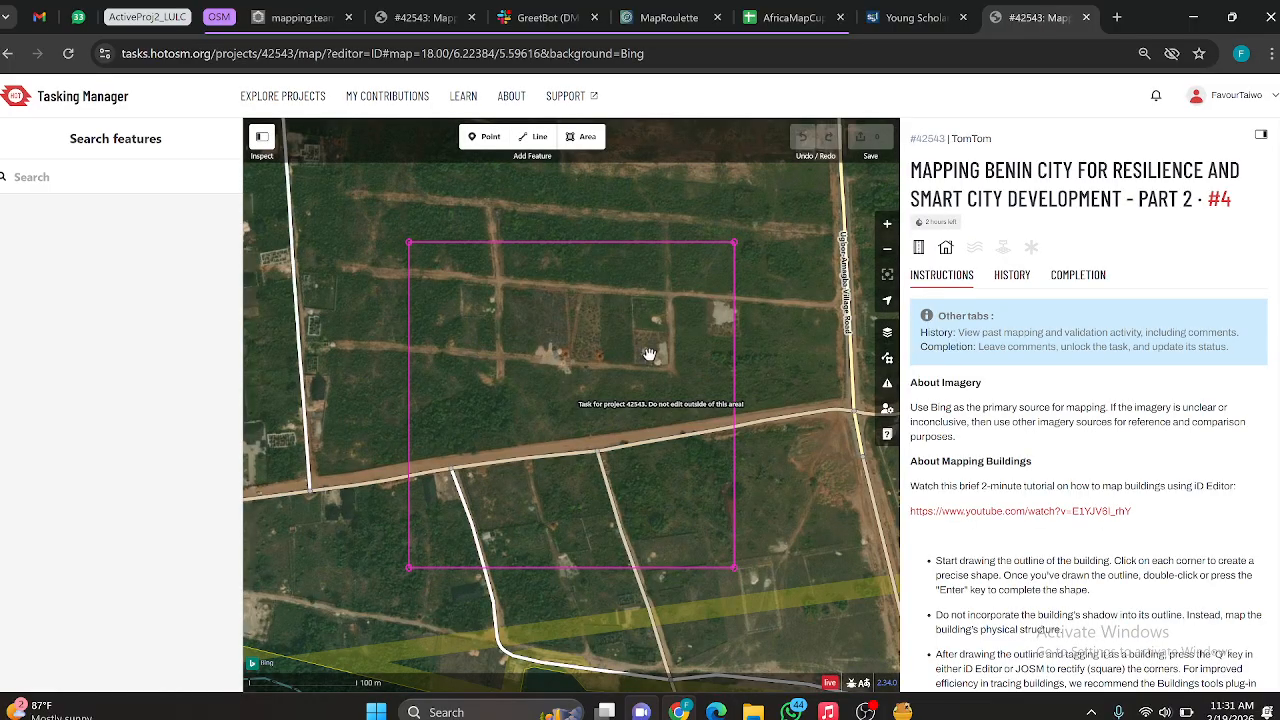
Step: Collapse task #4's information beside the map, keeping the feature search sidebar shown
scroll(649, 354, "up", 5)
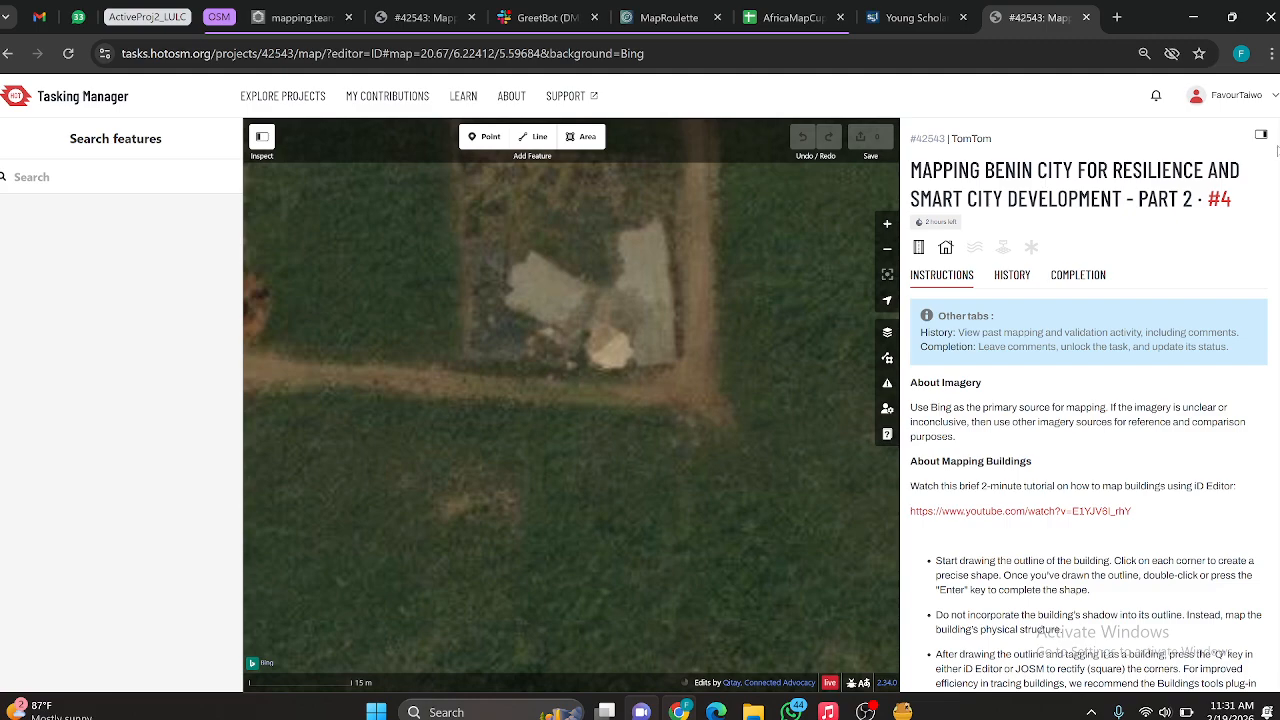
left_click(1261, 136)
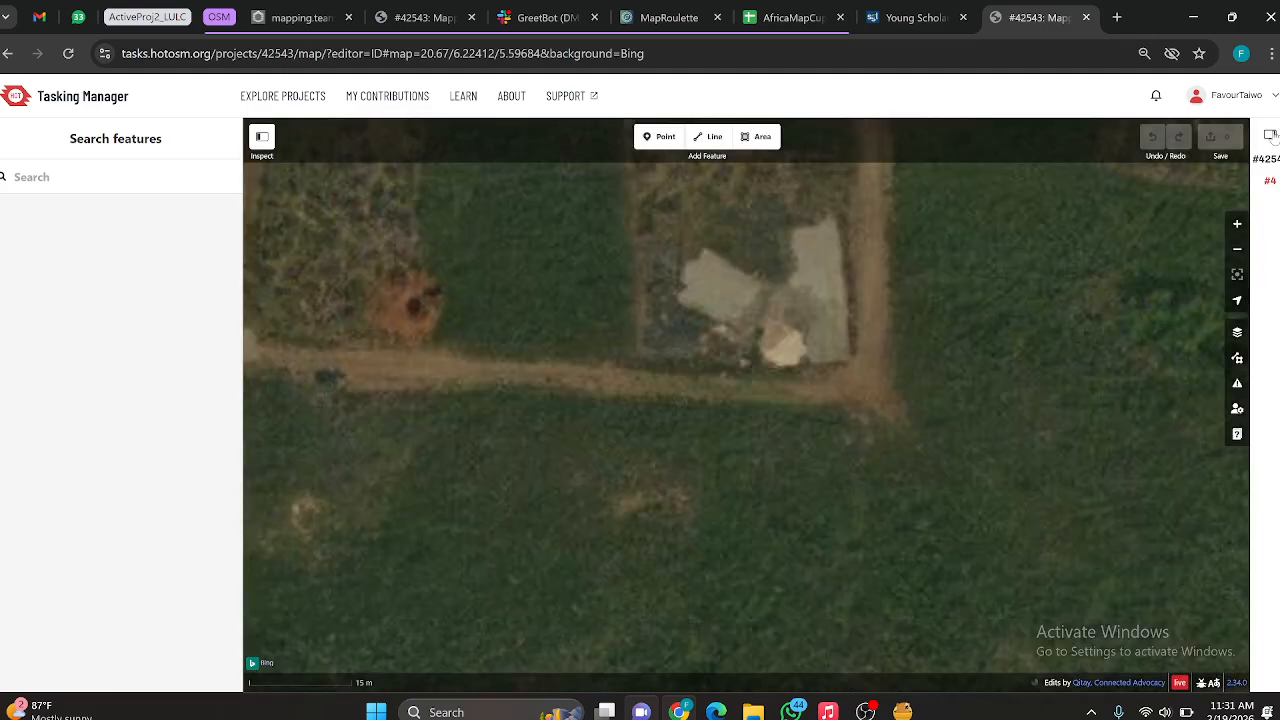
left_click(1270, 134)
left_click(262, 137)
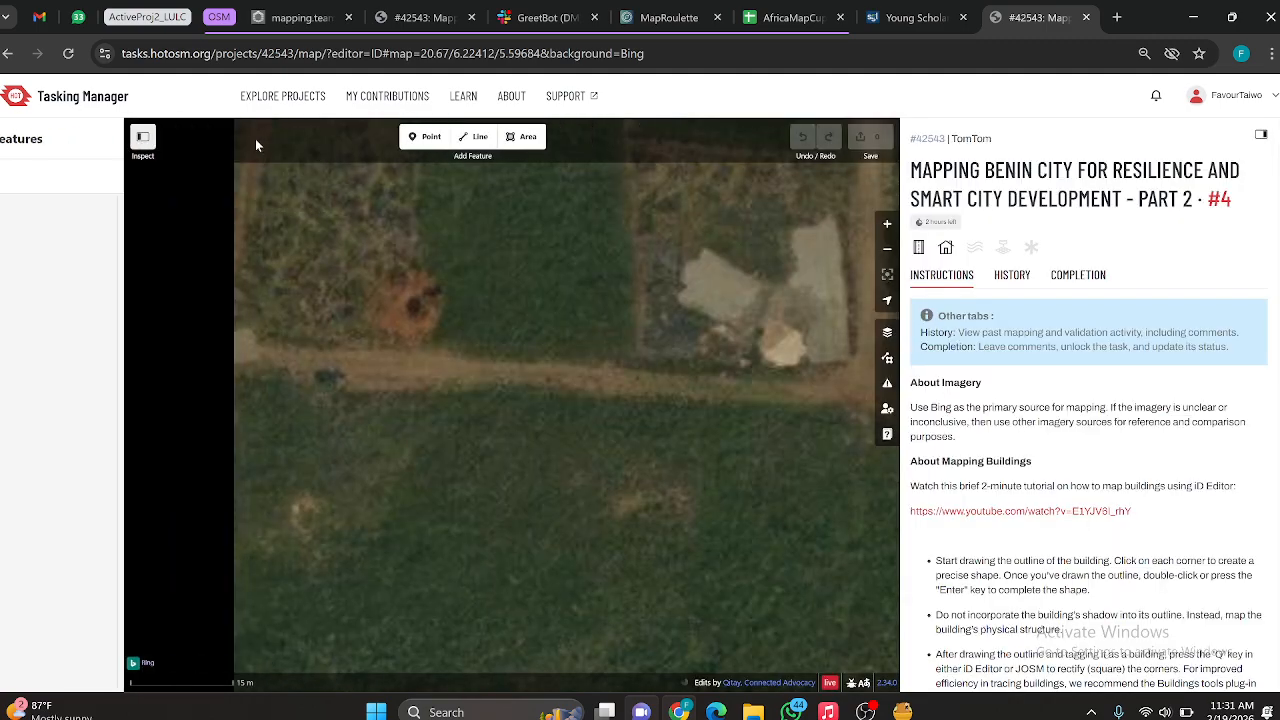
left_click(8, 139)
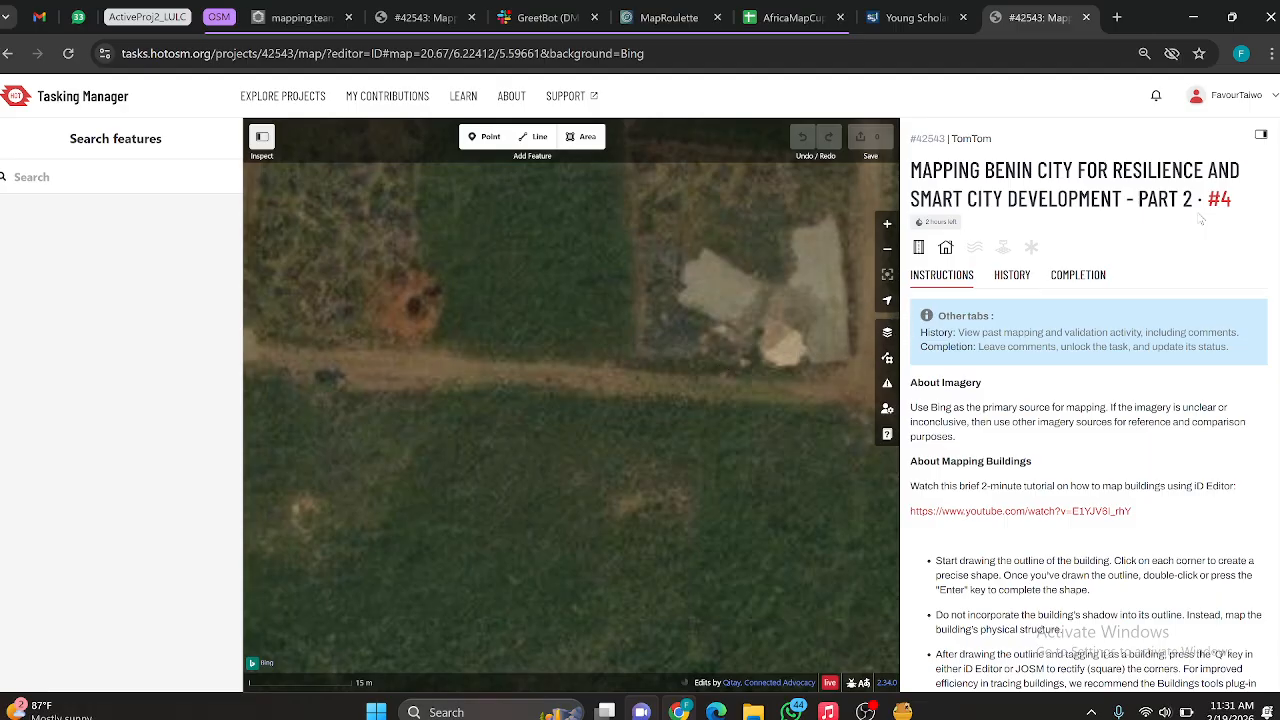
left_click(1261, 138)
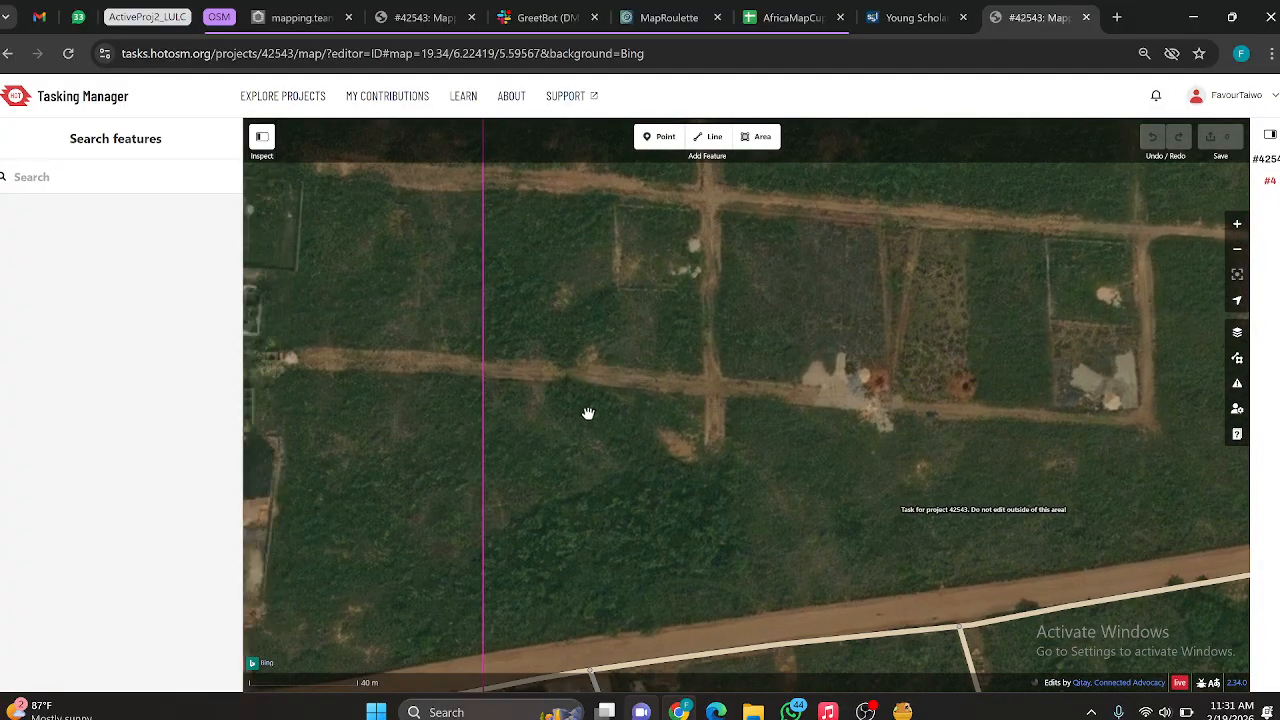
Step: Examine task #4's western part and the walled structures along the road outside its boundary for buildings
scroll(588, 413, "down", 3)
scroll(500, 415, "up", 3)
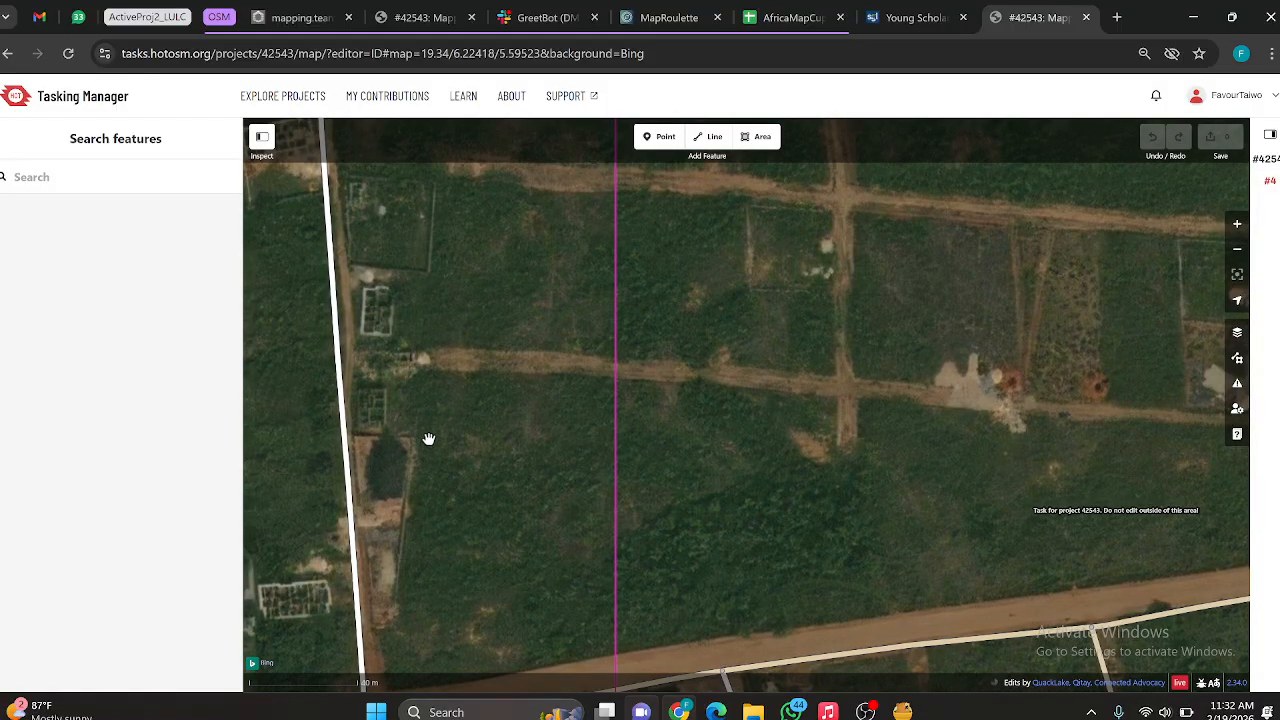
left_click_drag(438, 434, 393, 475)
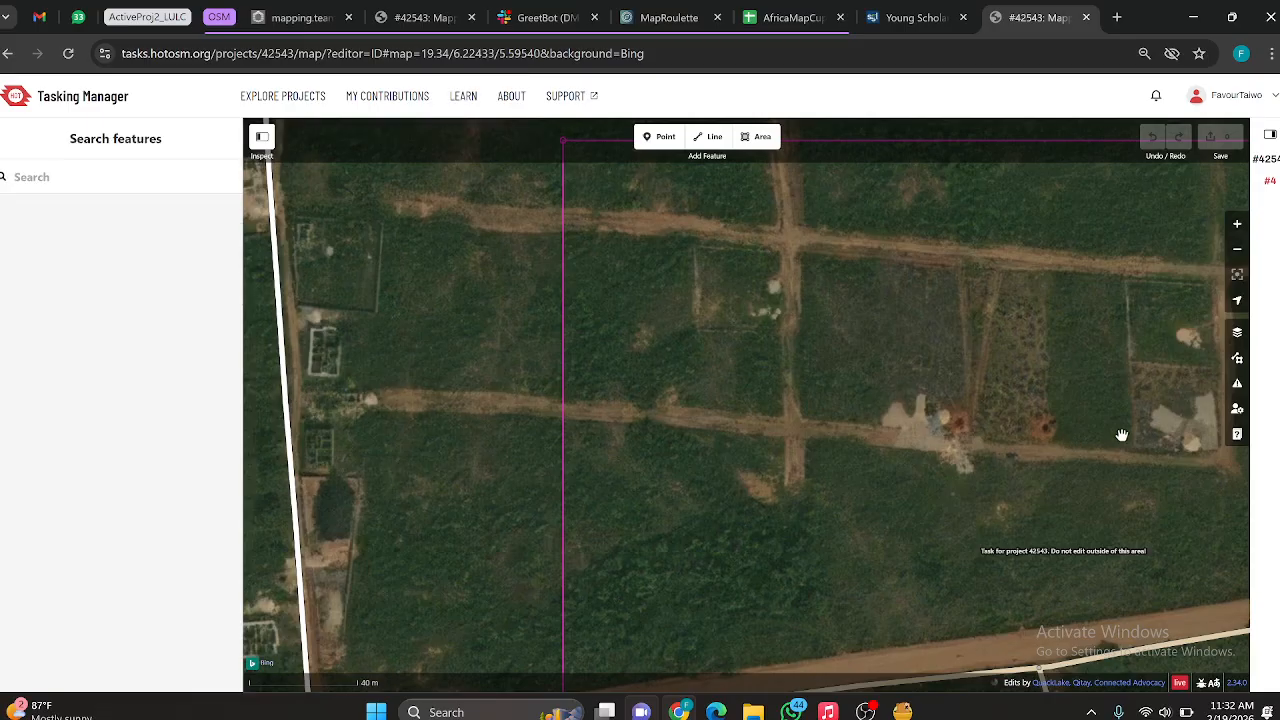
scroll(770, 355, "down", 3)
scroll(590, 430, "up", 3)
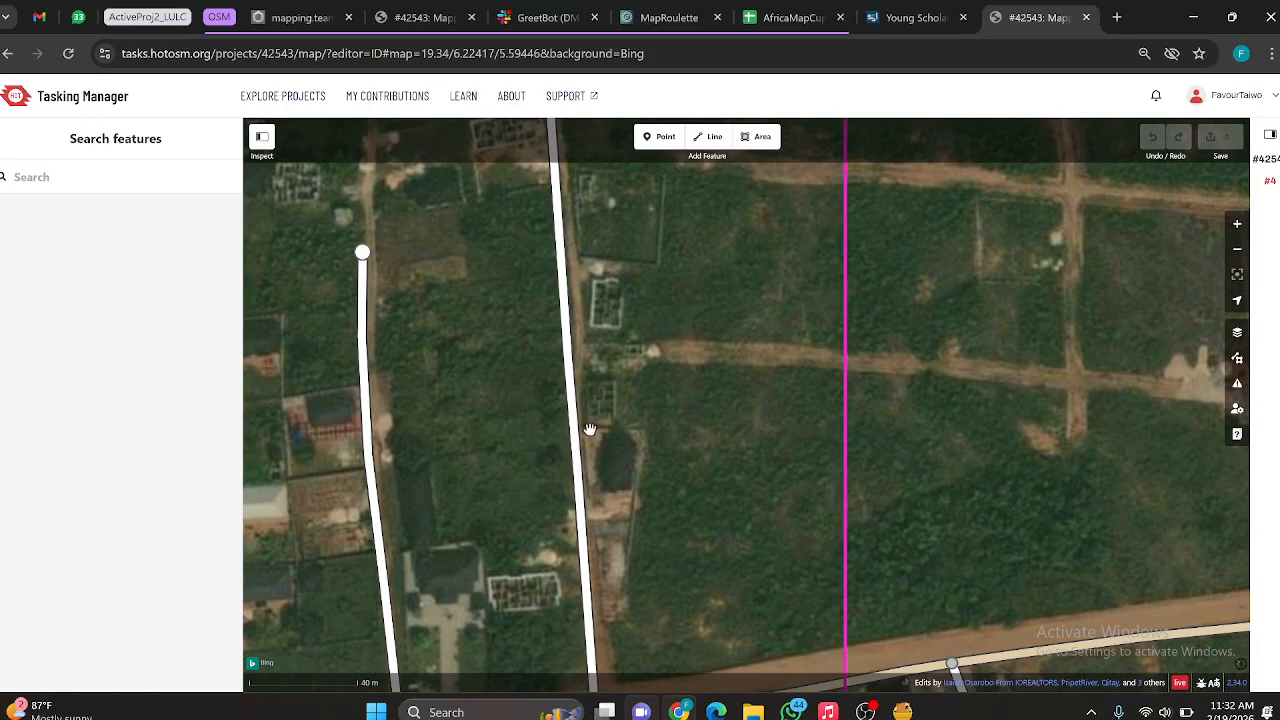
scroll(619, 478, "up", 2)
scroll(614, 463, "down", 4)
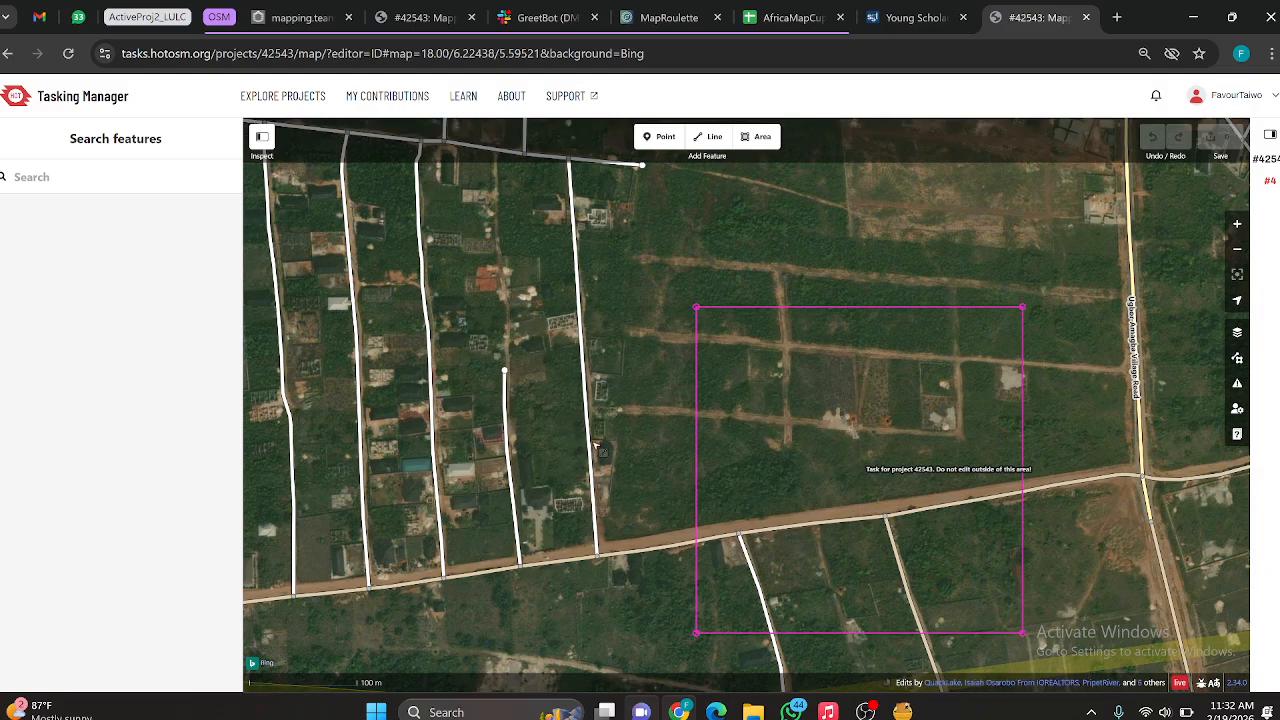
scroll(604, 437, "up", 3)
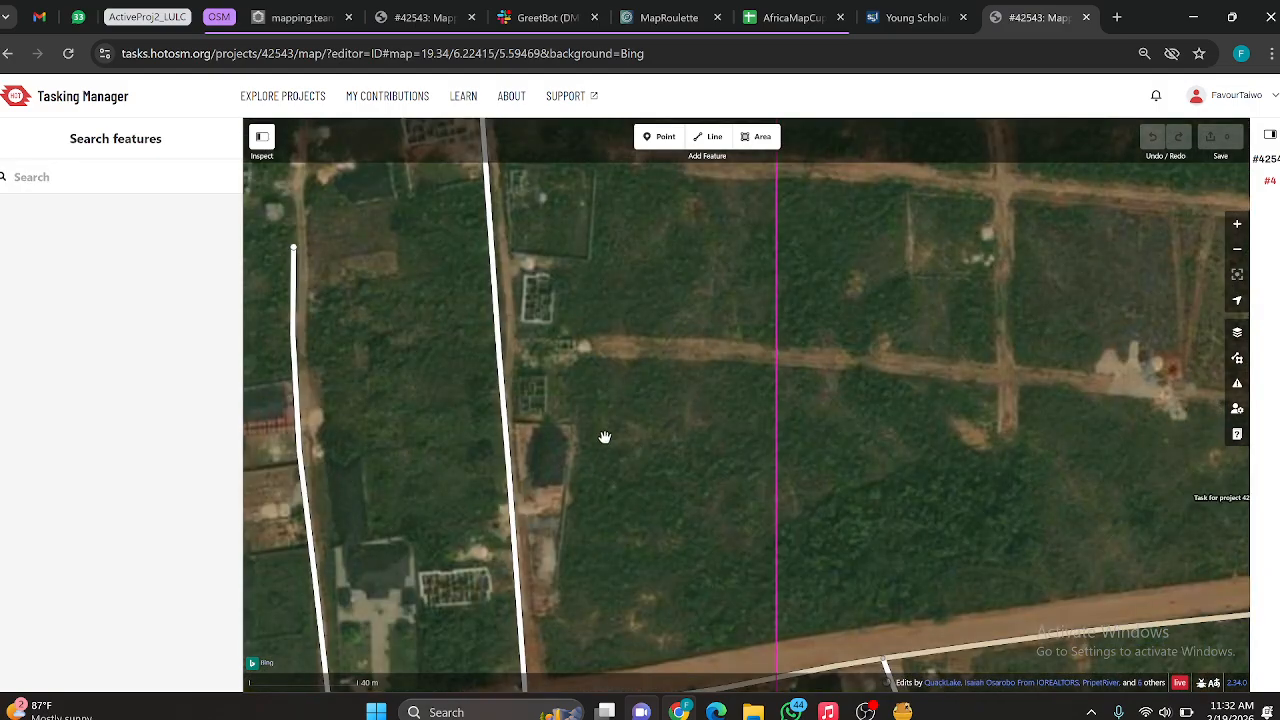
scroll(669, 378, "down", 5)
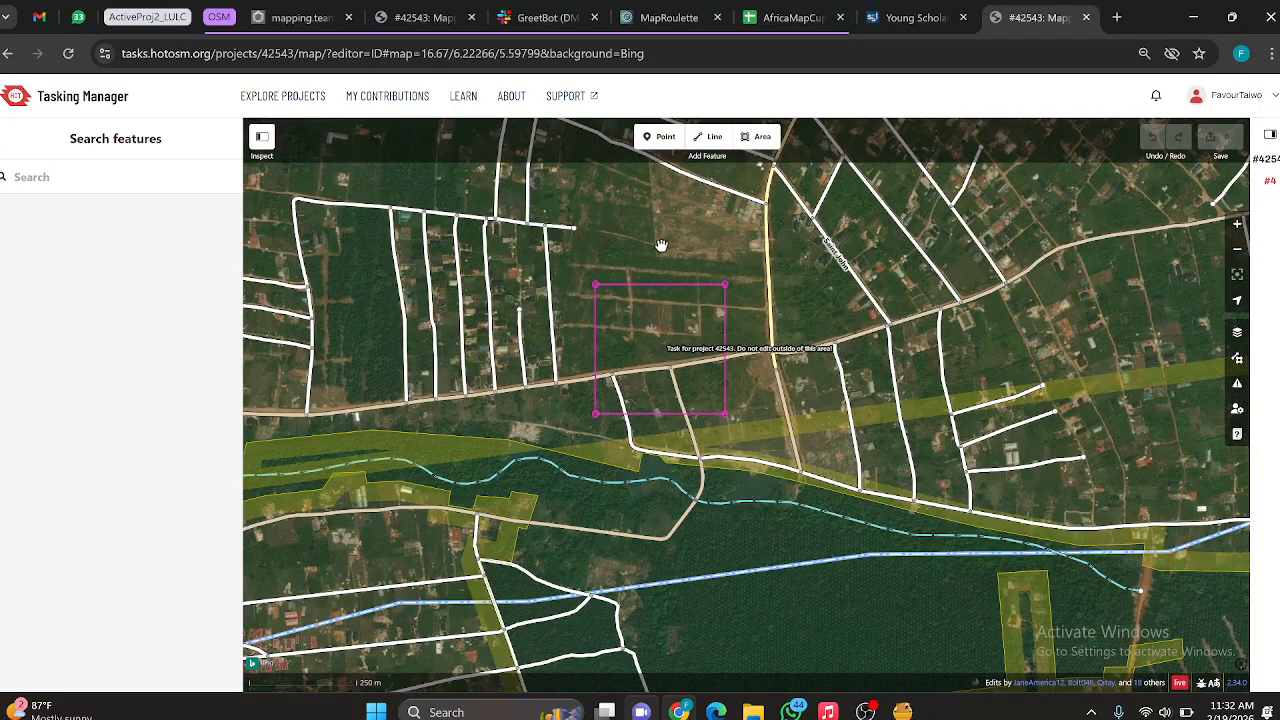
Step: Inspect the pale patches and fenced plots in task #4's northeastern part for buildings
scroll(660, 248, "up", 5)
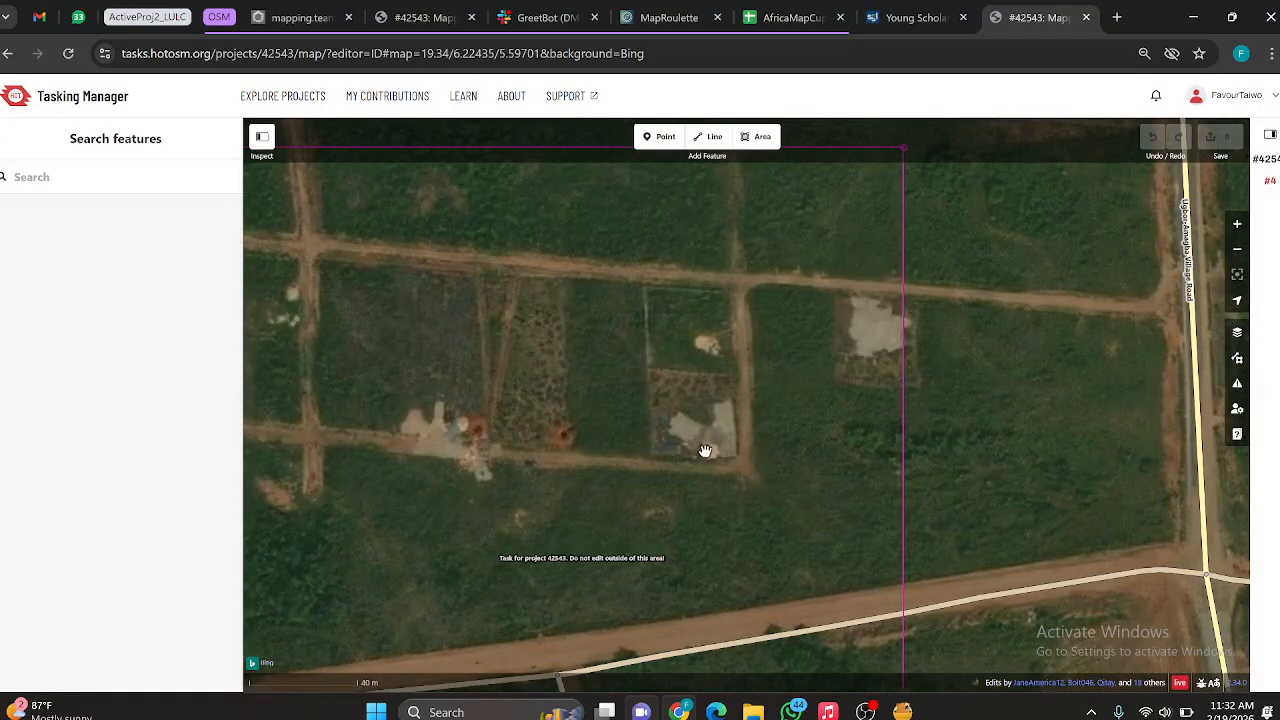
scroll(700, 445, "up", 3)
left_click_drag(693, 401, 683, 480)
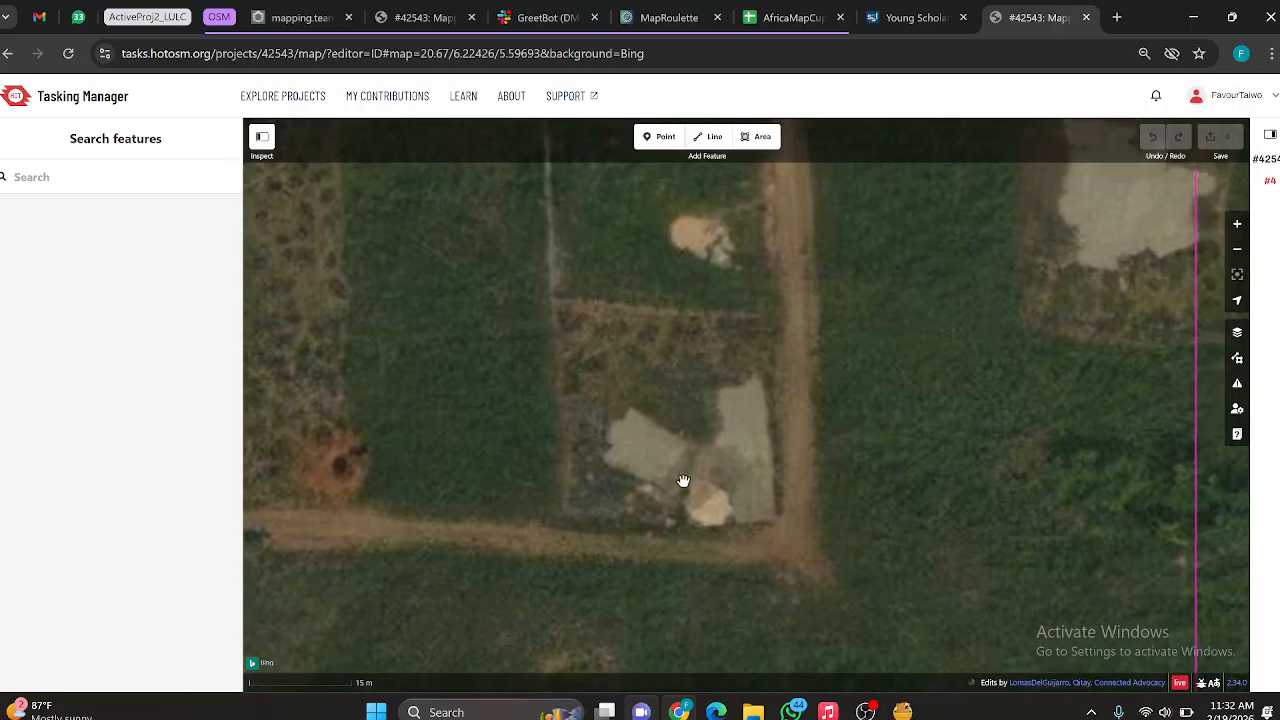
left_click_drag(632, 380, 606, 477)
left_click_drag(800, 399, 794, 364)
scroll(689, 440, "down", 3)
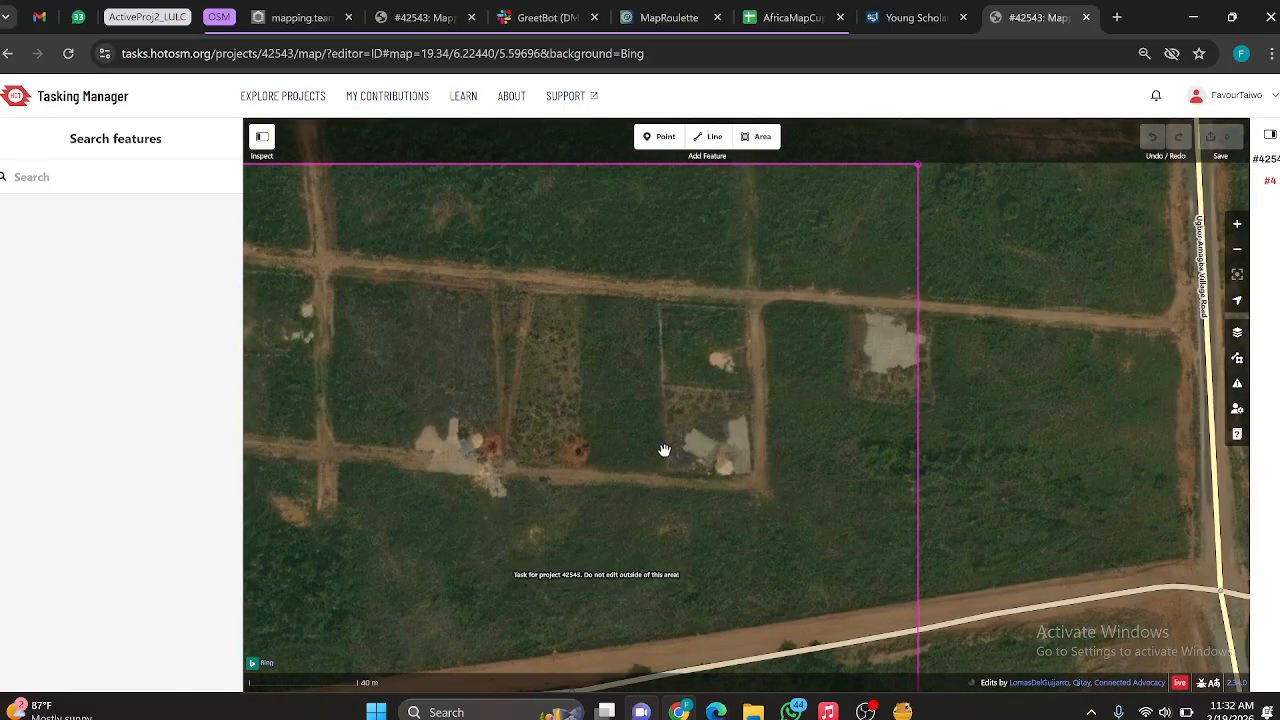
left_click_drag(664, 450, 597, 526)
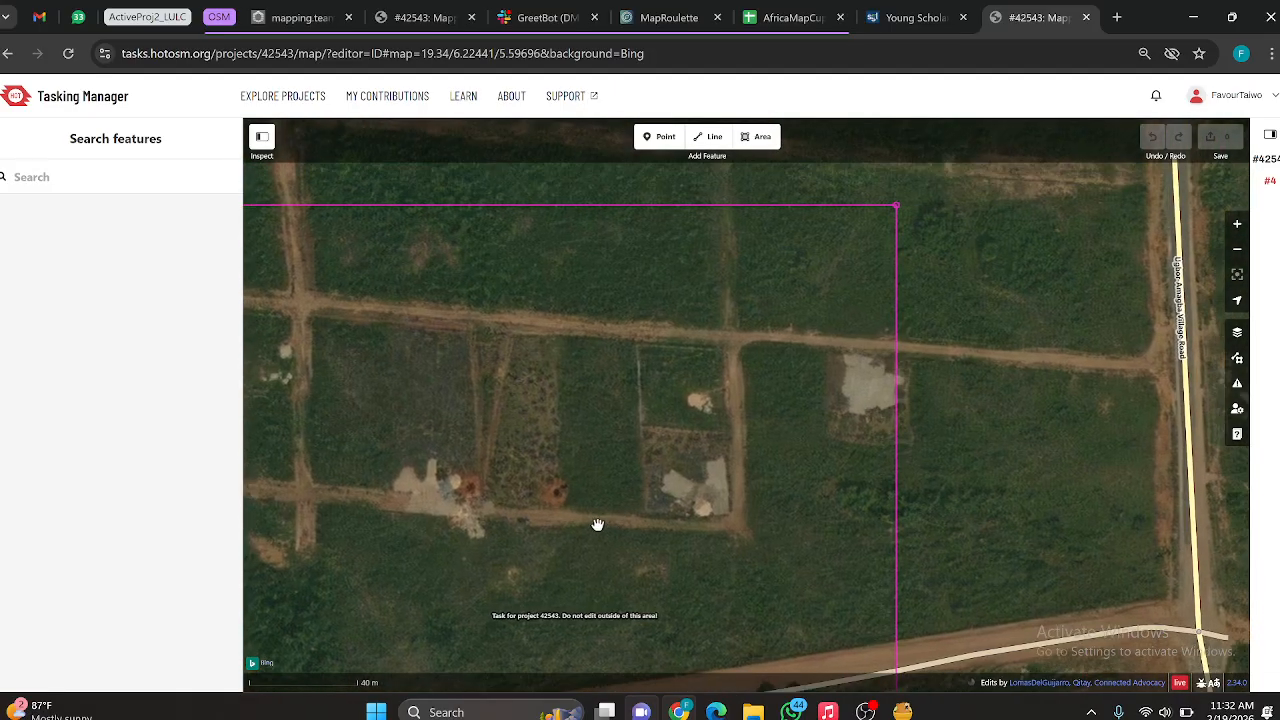
scroll(651, 526, "up", 3)
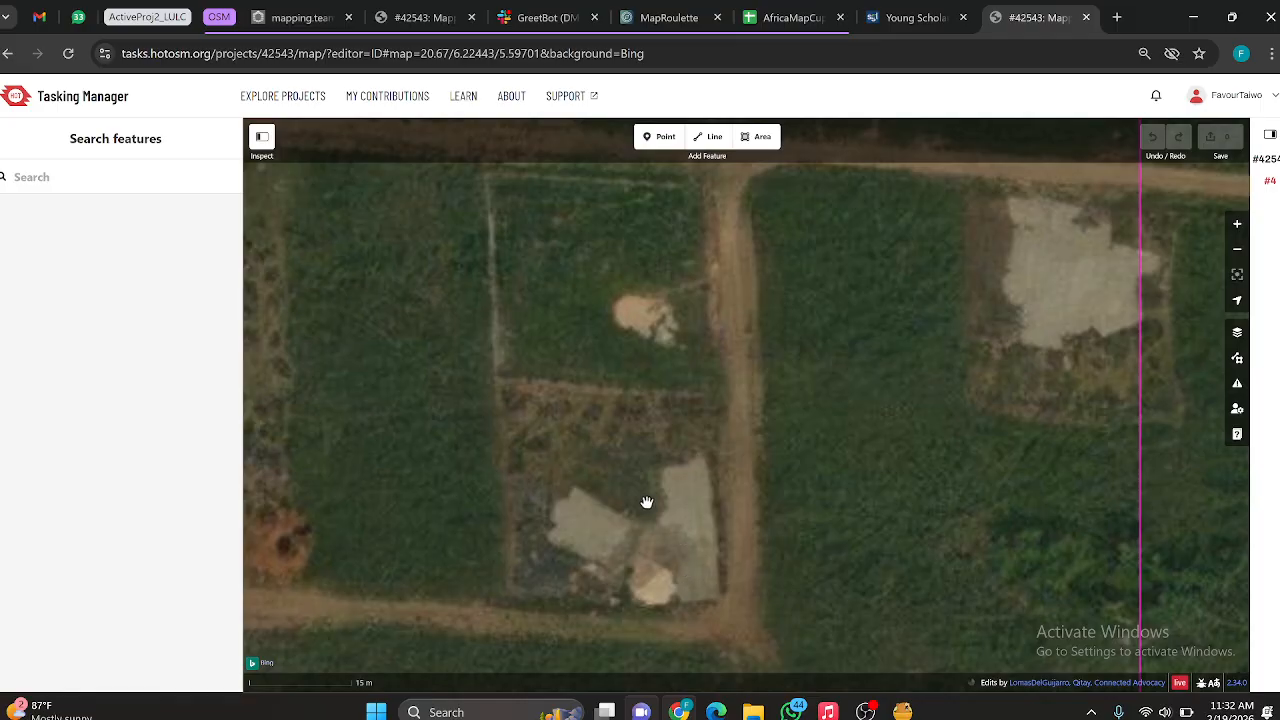
Step: Outline the western pale patch in task #4's fenced northeastern plot as an area, following its small western projection
left_click_drag(573, 528, 520, 463)
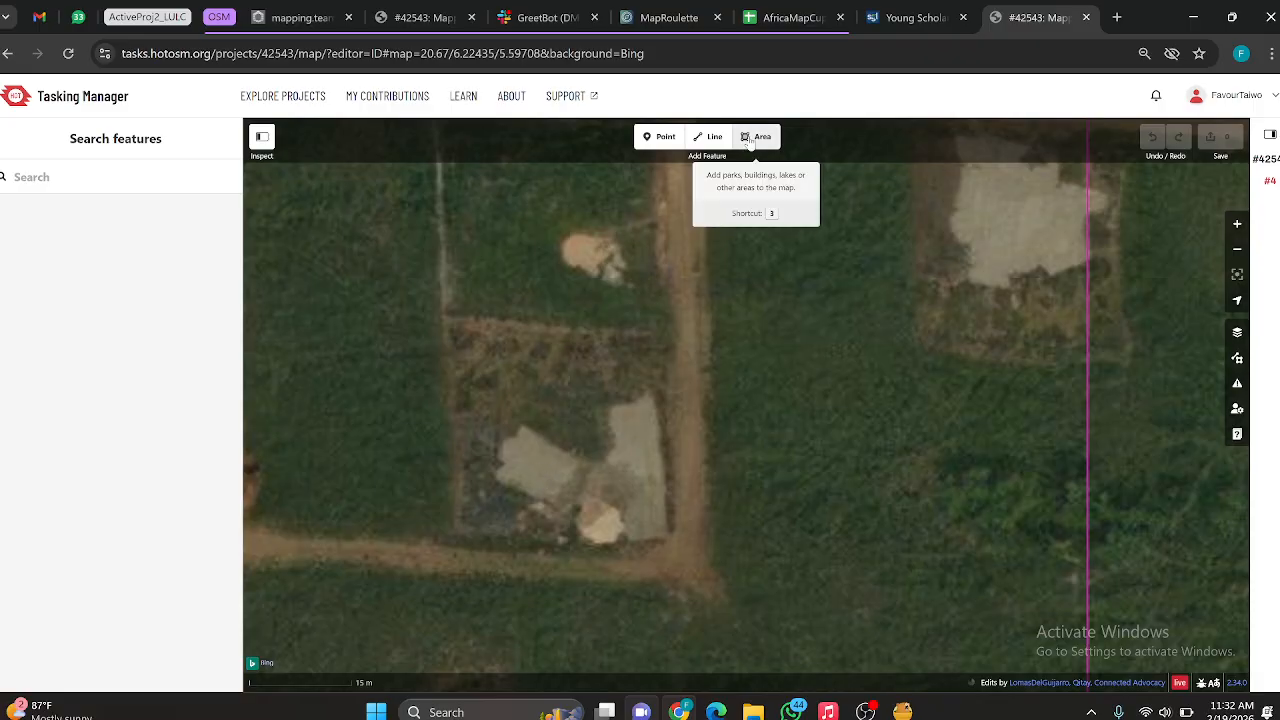
left_click(757, 136)
scroll(502, 462, "up", 3)
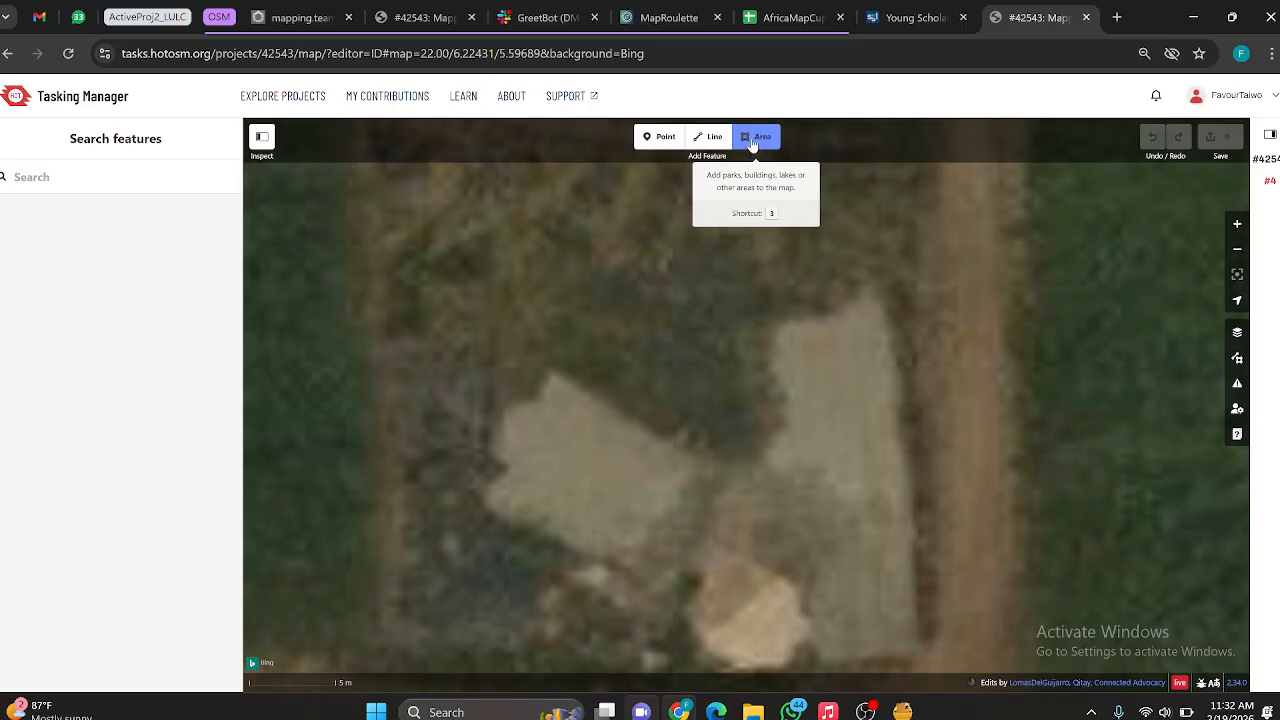
left_click(510, 463)
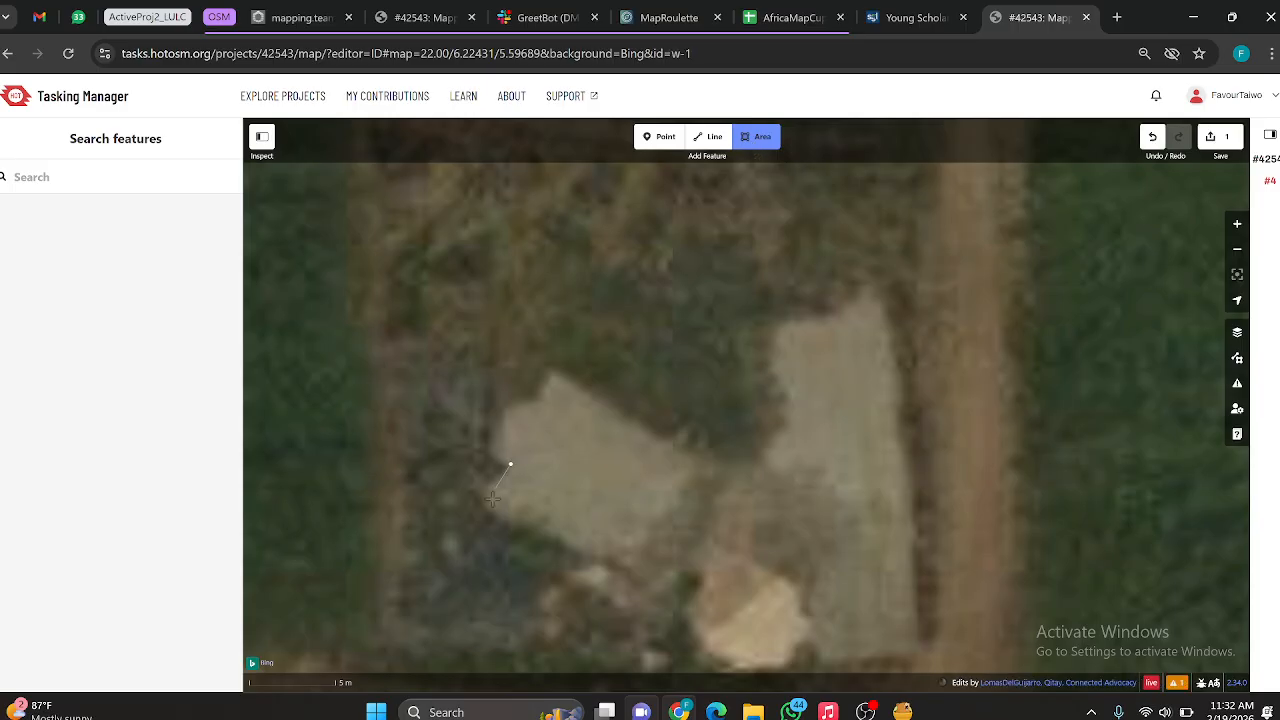
left_click(481, 501)
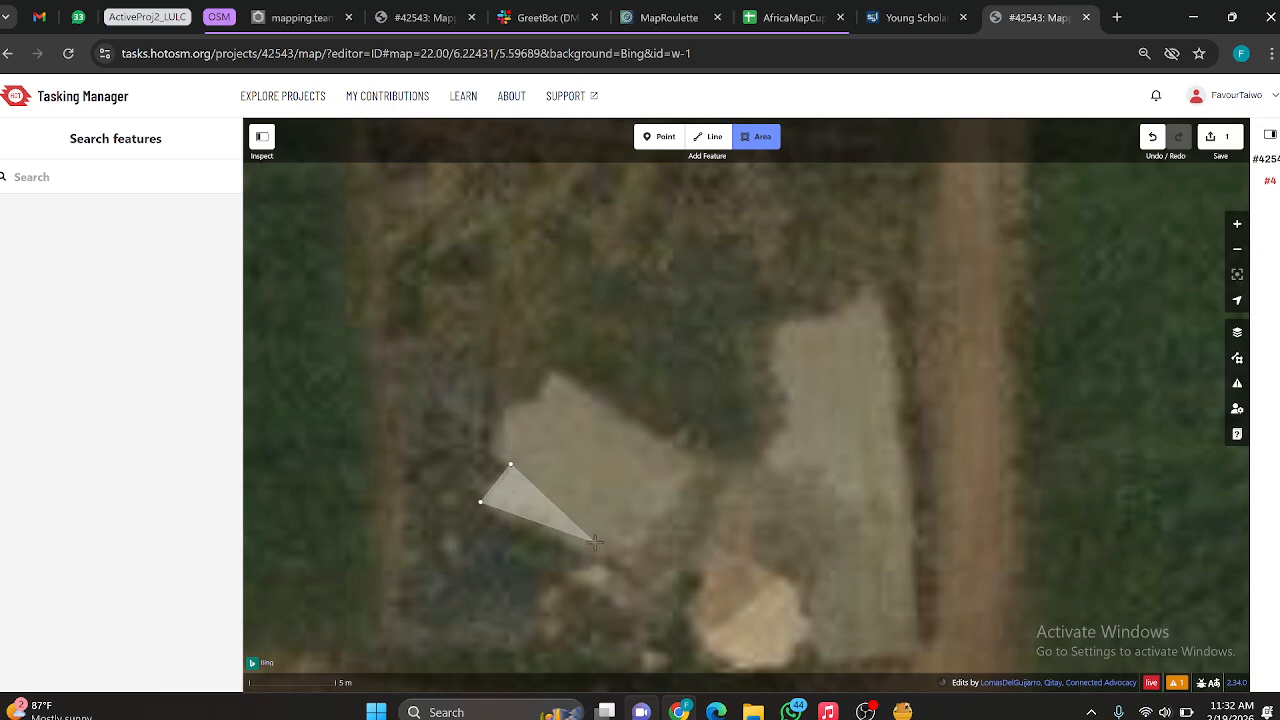
left_click(636, 574)
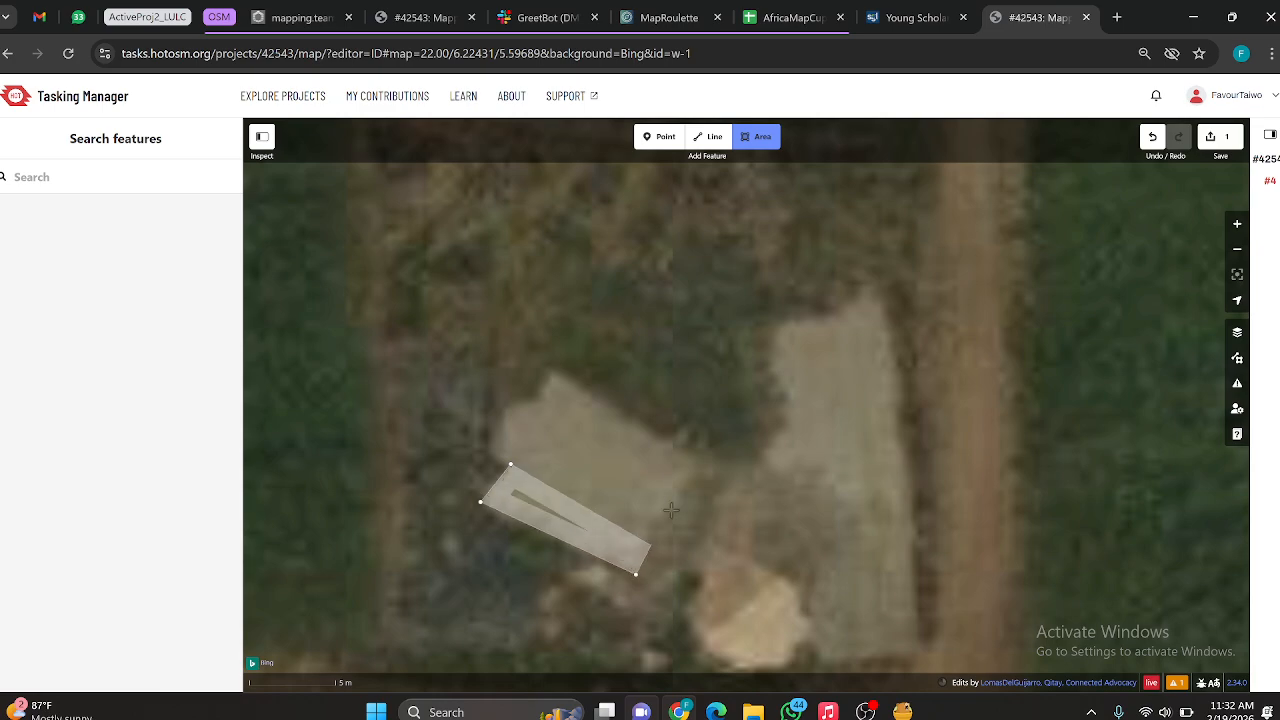
left_click(700, 461)
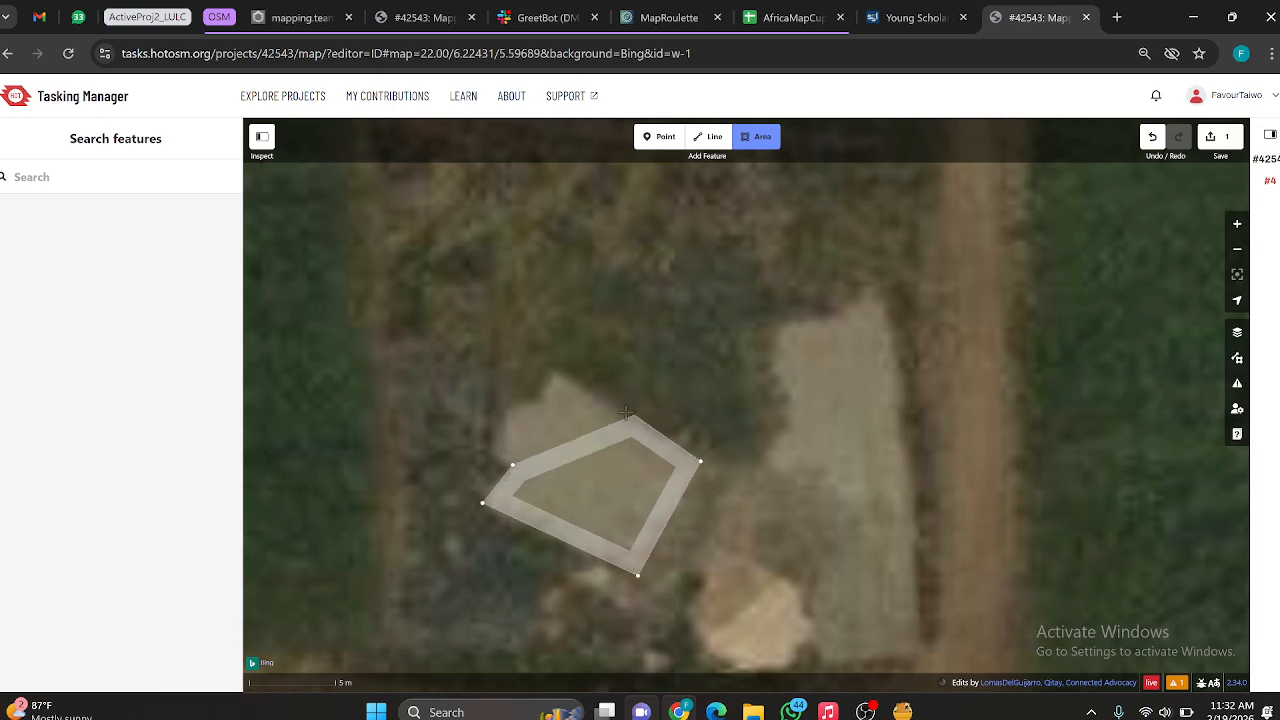
left_click(558, 368)
left_click(543, 407)
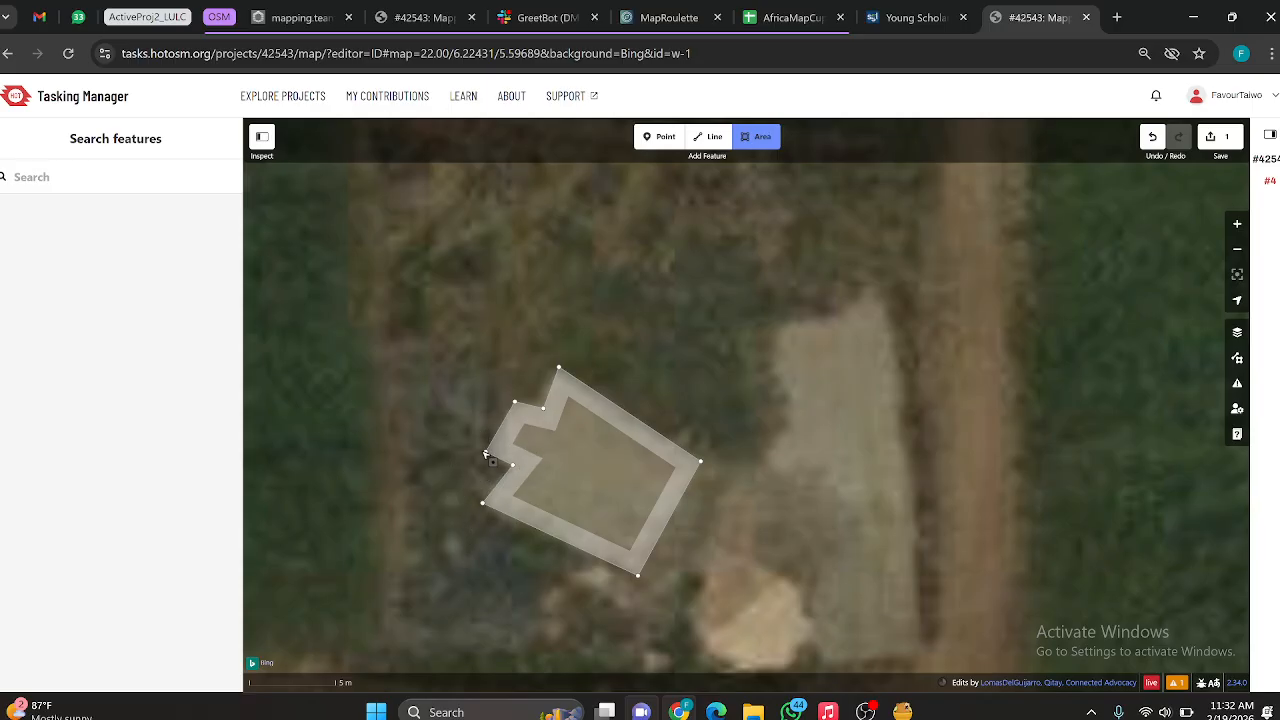
double_click(485, 455)
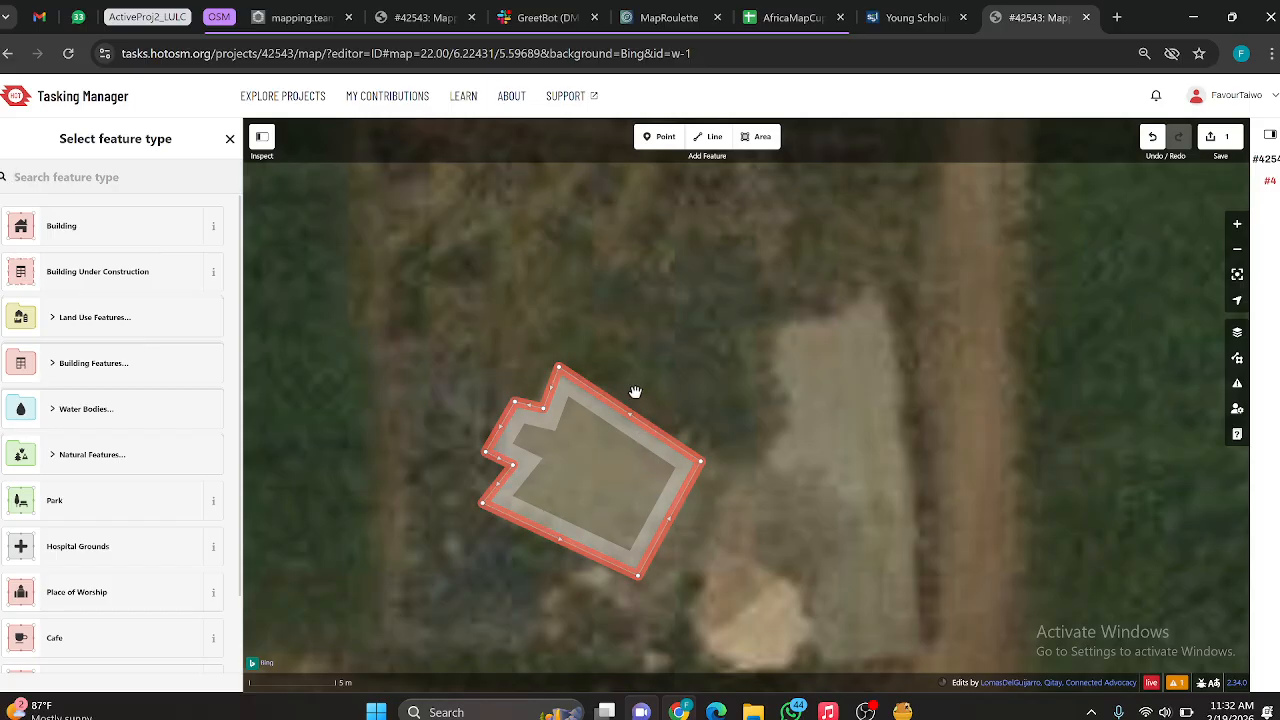
Step: Set the new area's feature type to Building and square its corners
type("q")
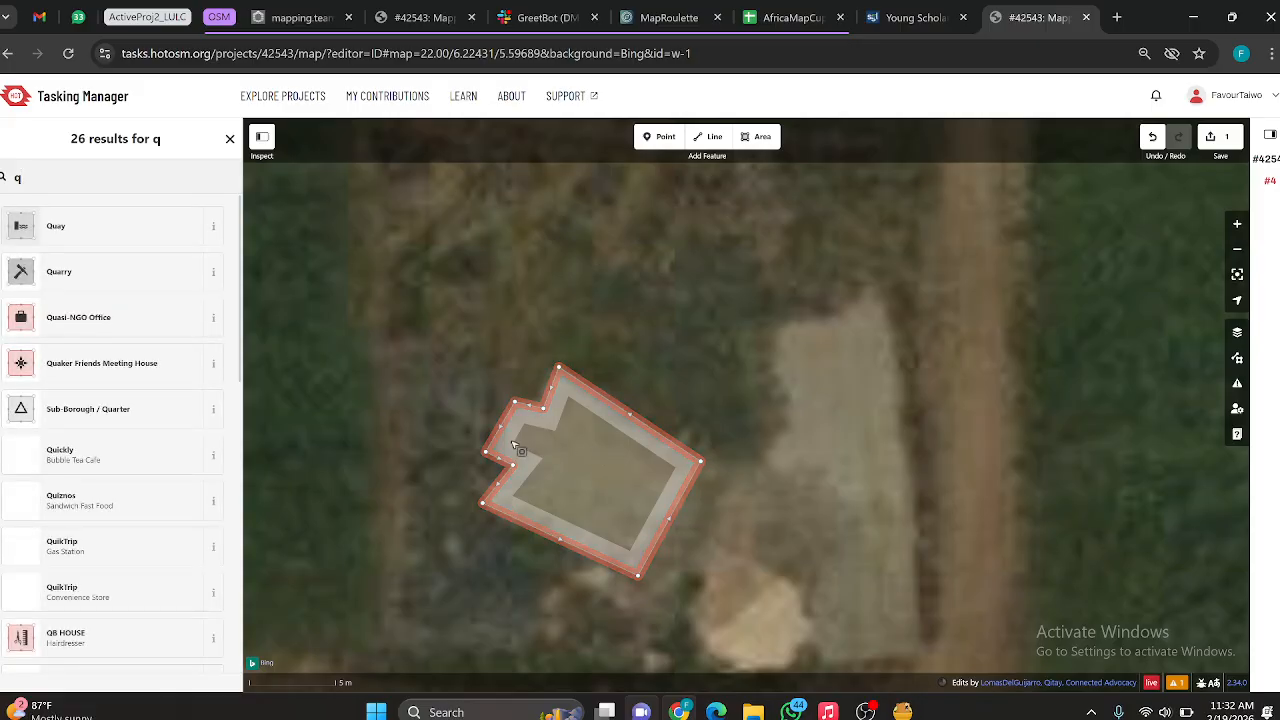
key("BackSpace")
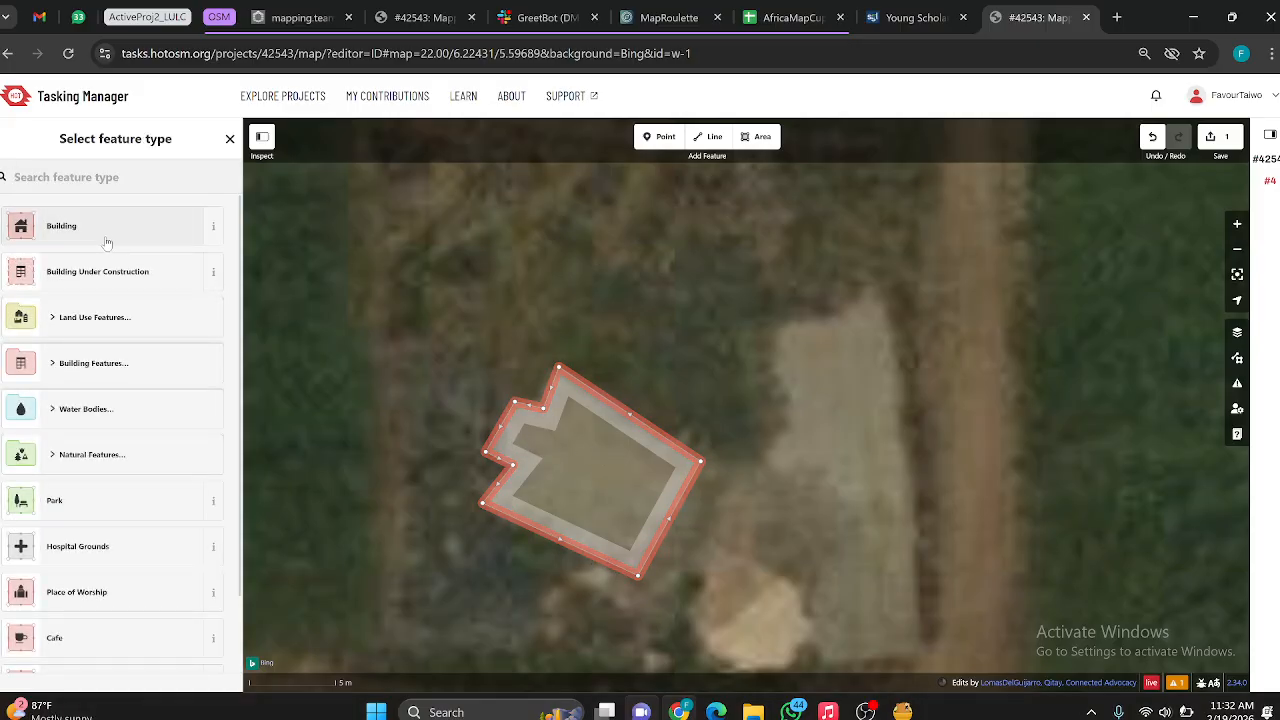
left_click(108, 245)
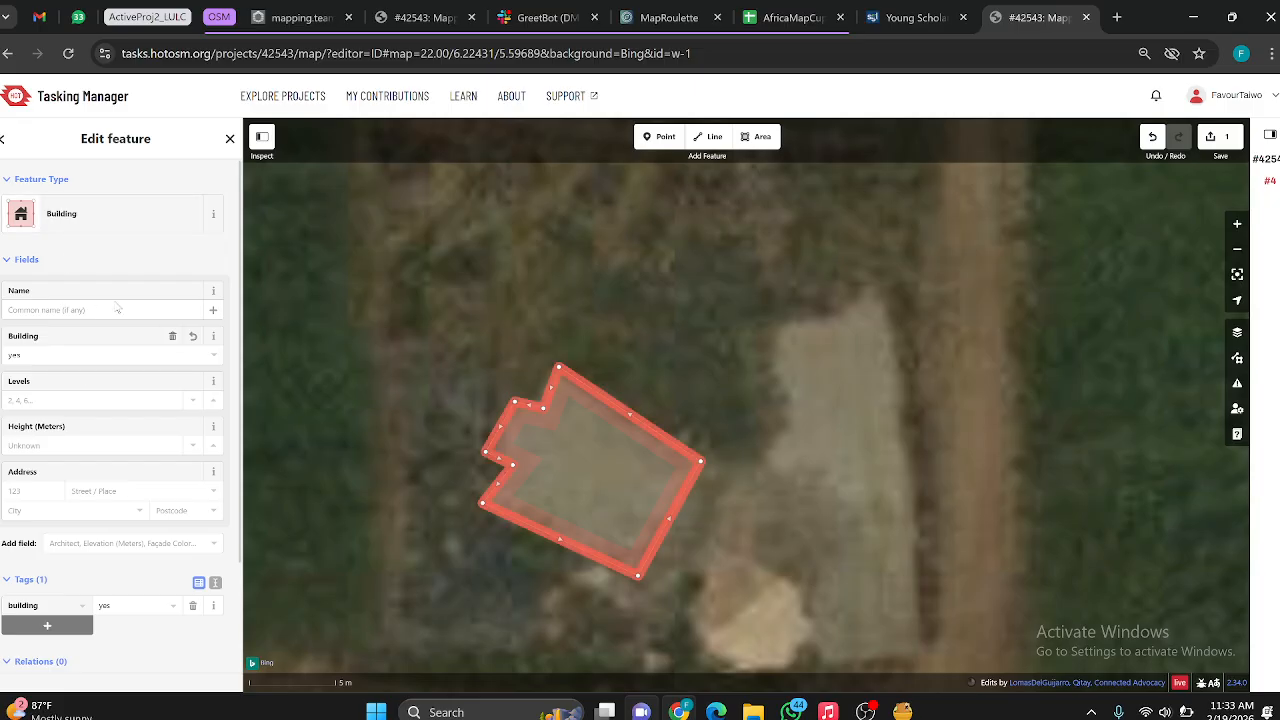
key("q")
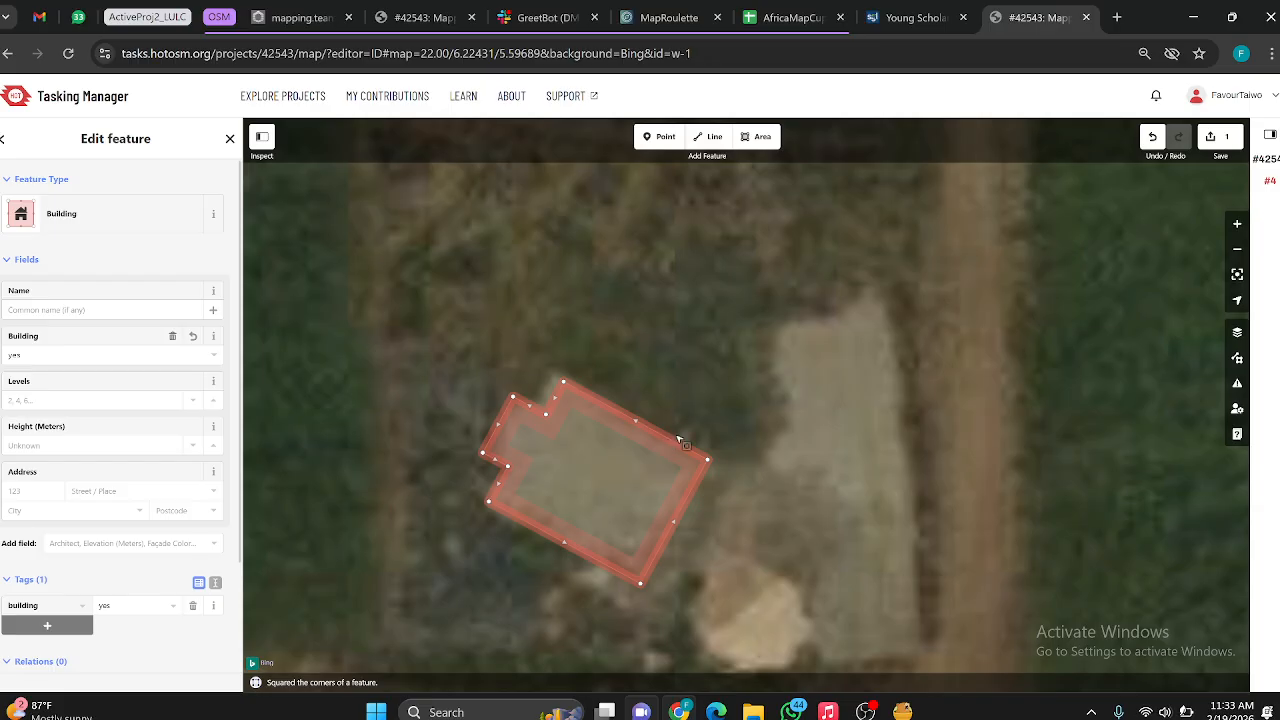
Step: Adjust the building's northern notch corners to fit the pale patch and square the outline again
scroll(651, 327, "down", 3)
scroll(656, 400, "up", 3)
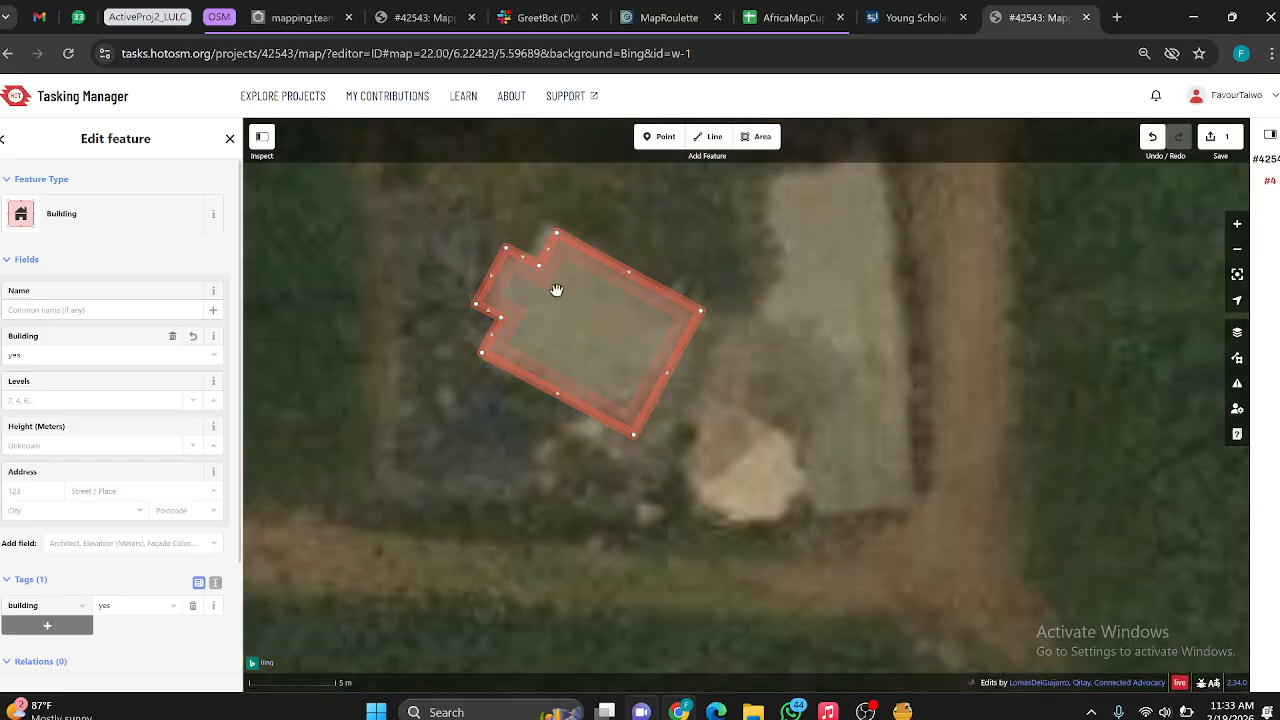
left_click(622, 353)
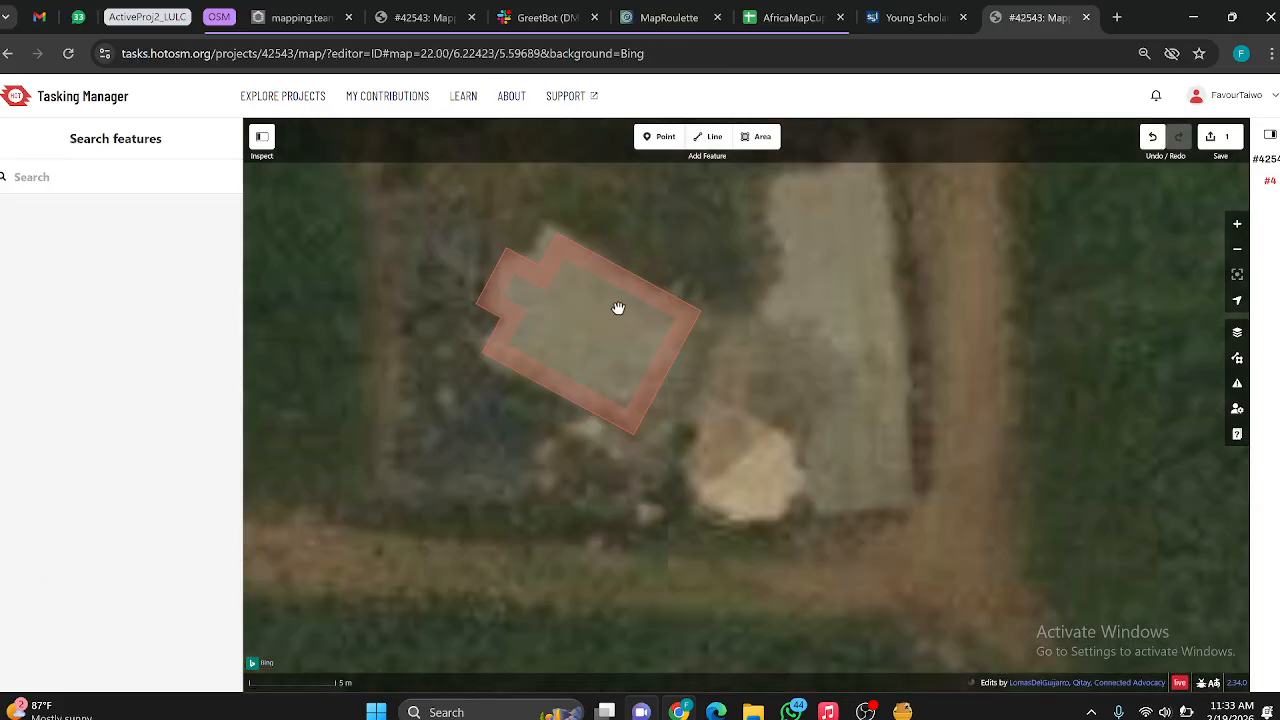
left_click(539, 269)
left_click(566, 244)
left_click_drag(557, 236, 524, 257)
key("q")
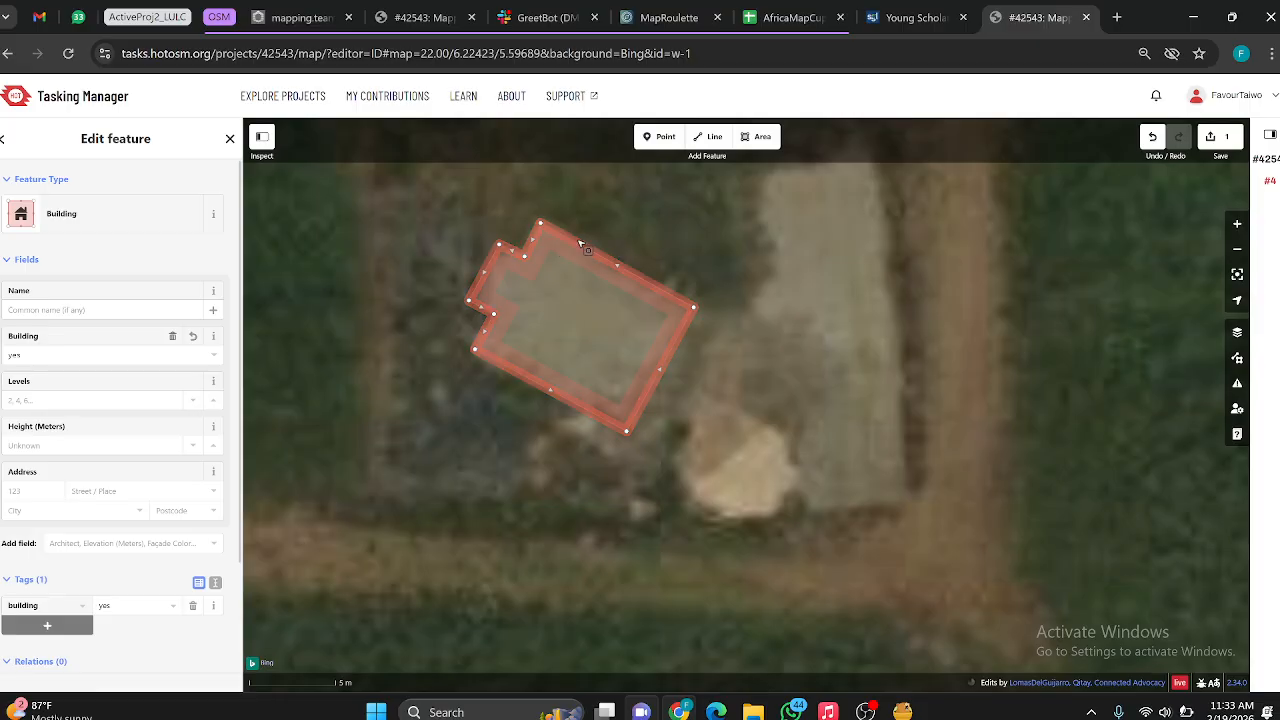
key("q")
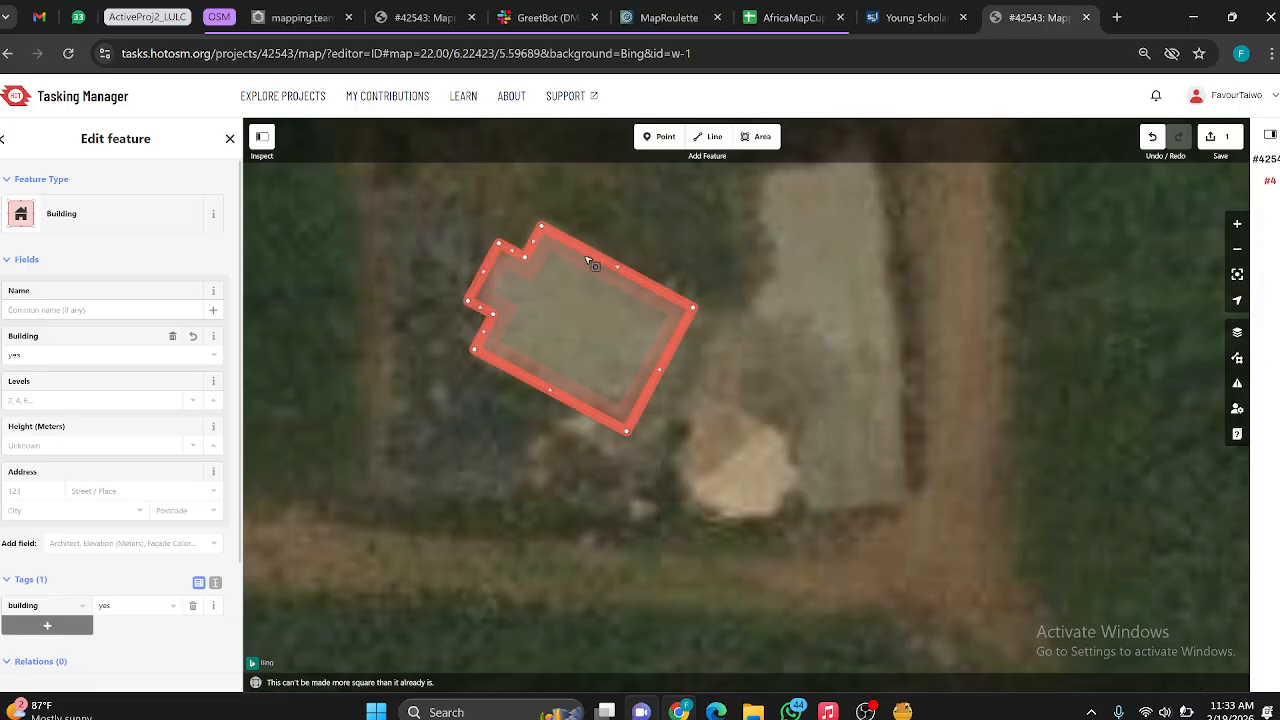
Step: Examine the unmapped dirt tracks across task #4 and the walled structures west of its boundary
scroll(592, 258, "down", 3)
scroll(695, 337, "down", 3)
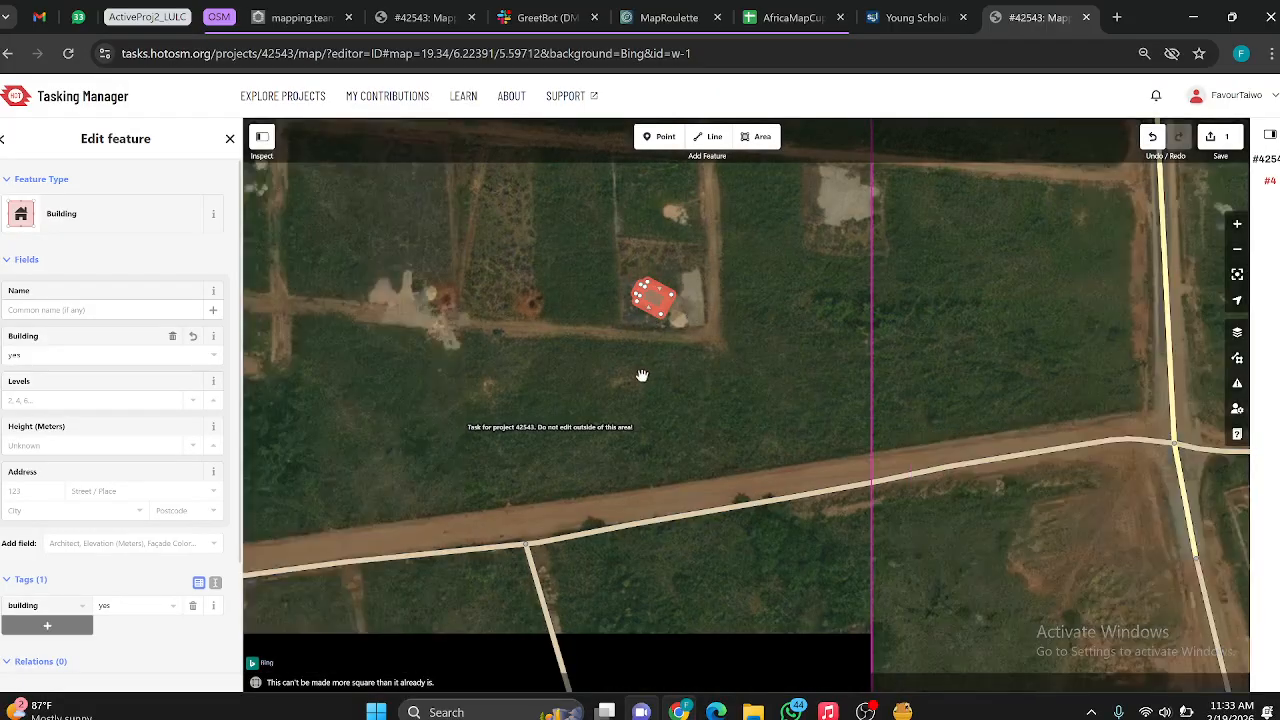
left_click_drag(643, 374, 620, 446)
left_click_drag(565, 323, 557, 389)
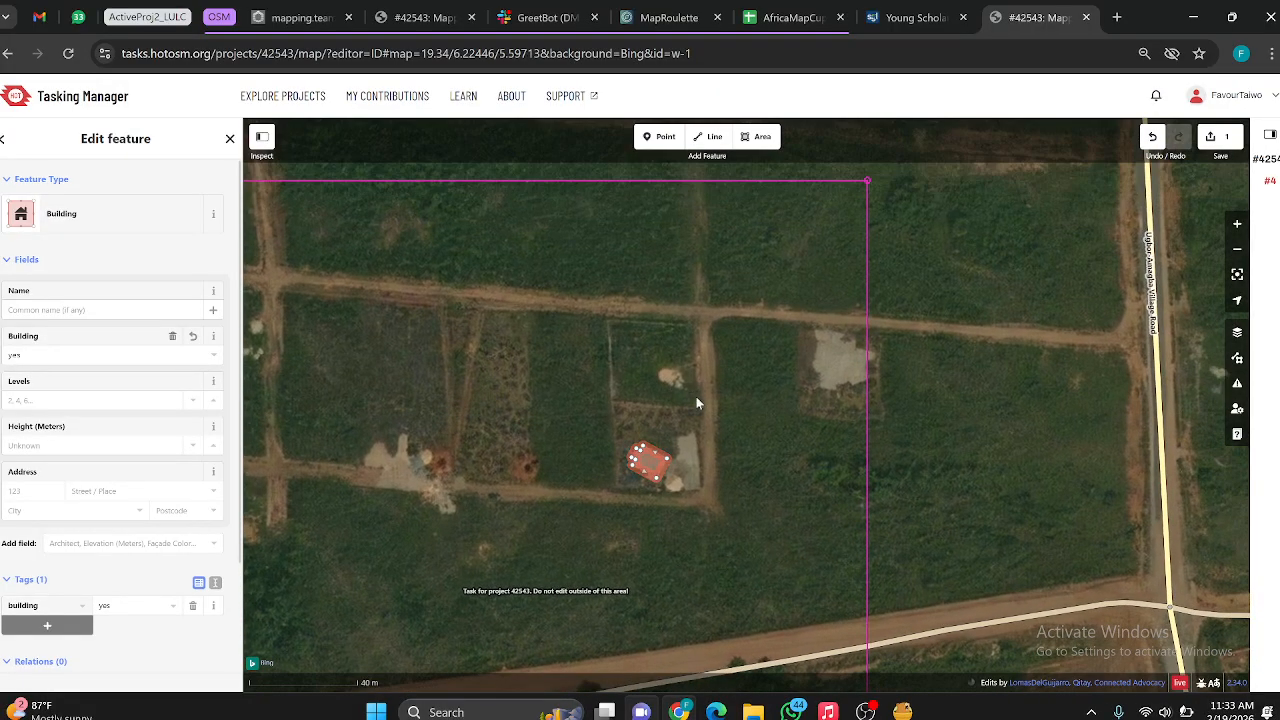
scroll(696, 396, "up", 6)
scroll(606, 362, "down", 9)
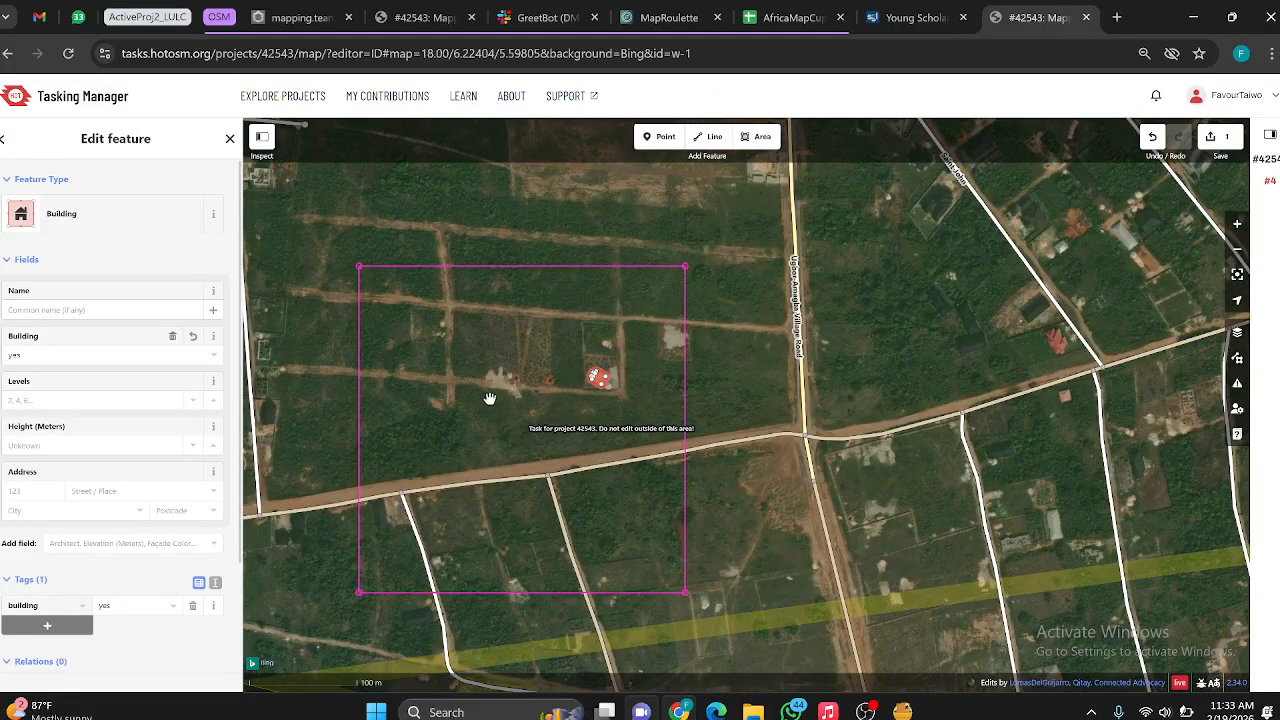
left_click_drag(490, 398, 620, 414)
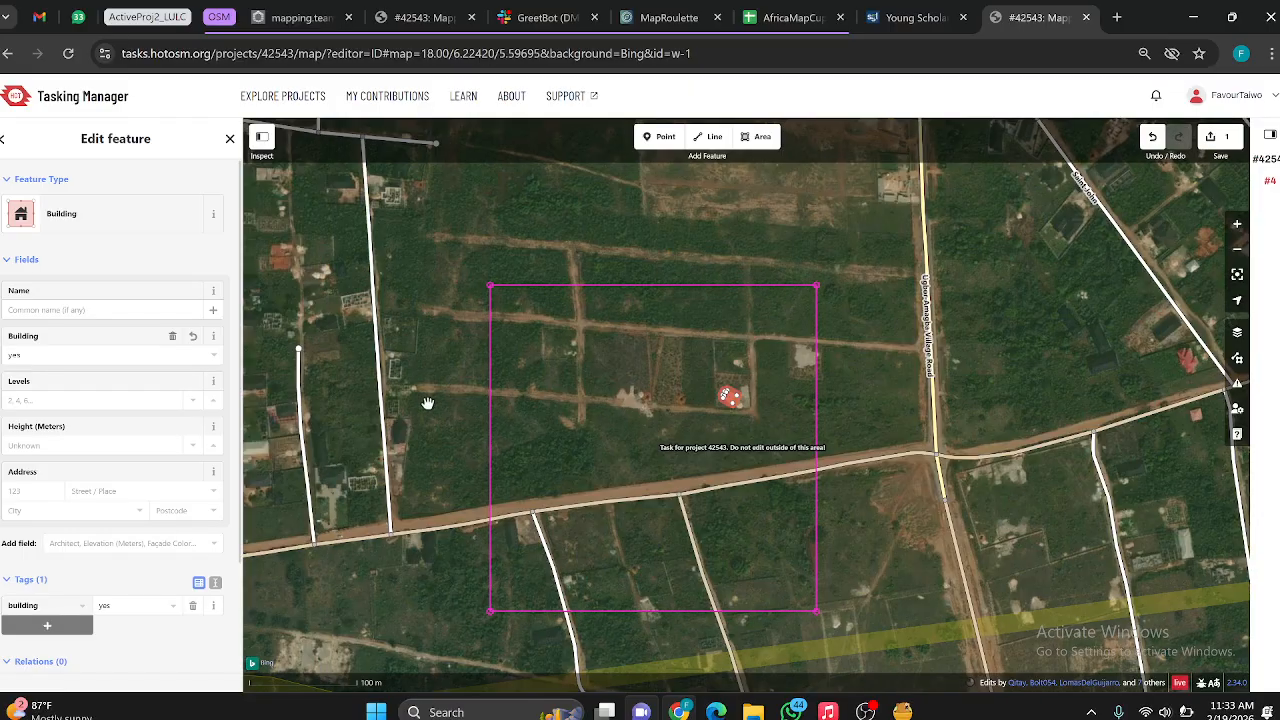
scroll(425, 400, "up", 3)
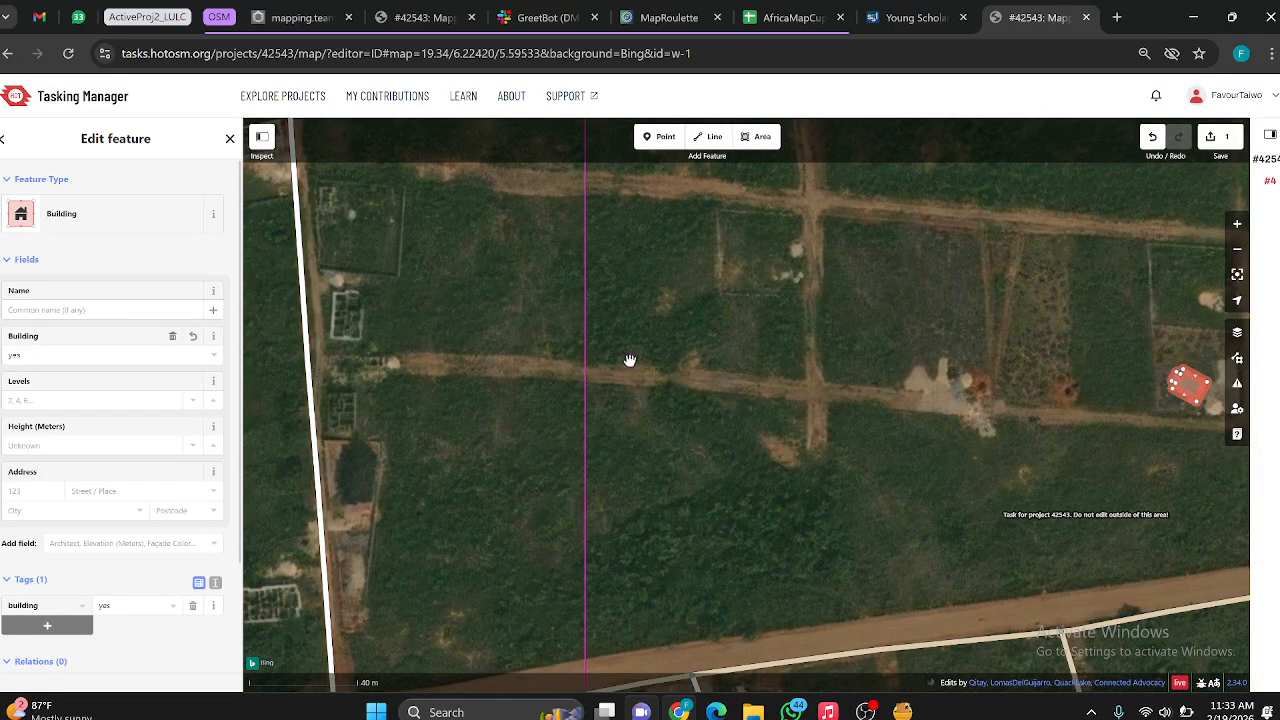
scroll(623, 371, "down", 3)
scroll(605, 360, "up", 3)
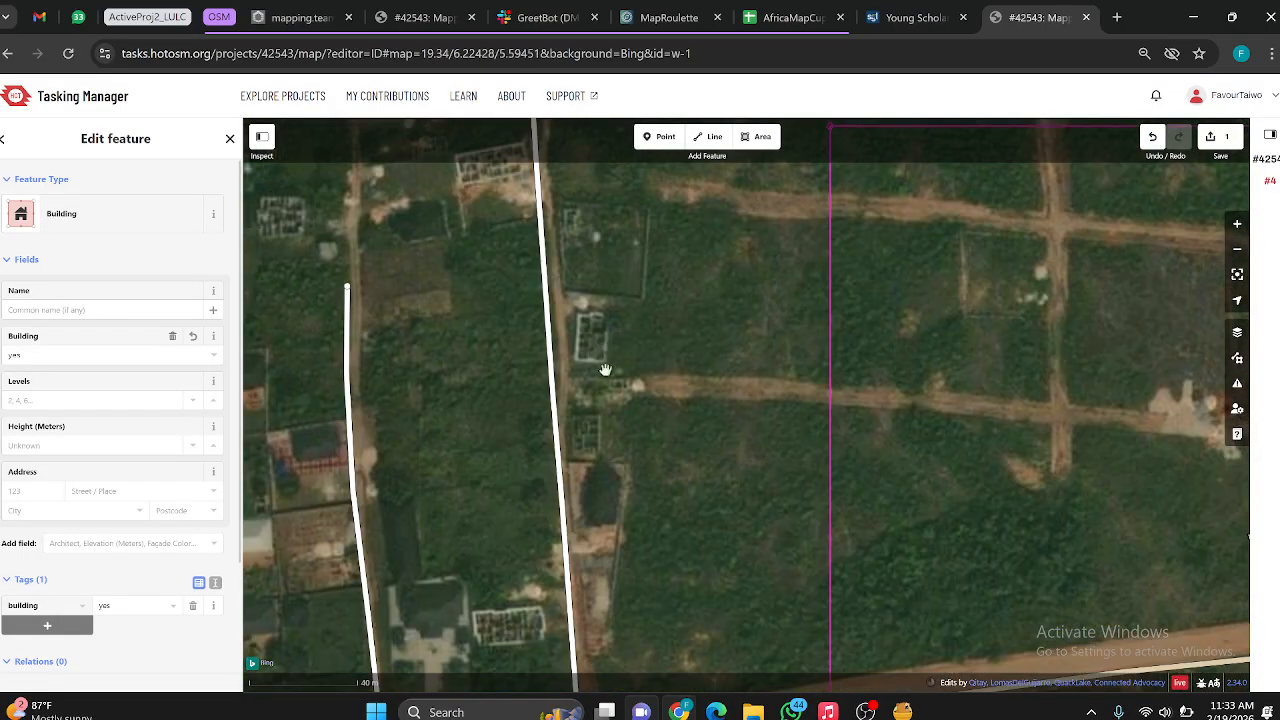
scroll(613, 396, "down", 3)
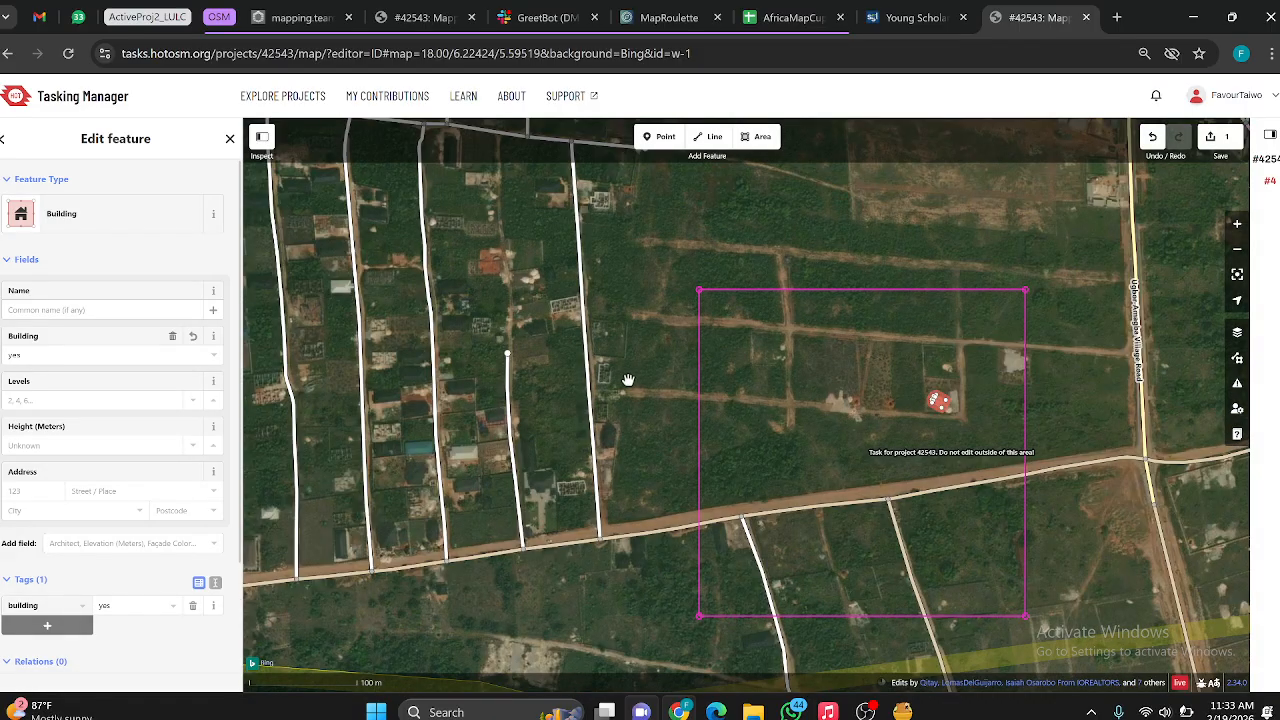
scroll(630, 365, "up", 6)
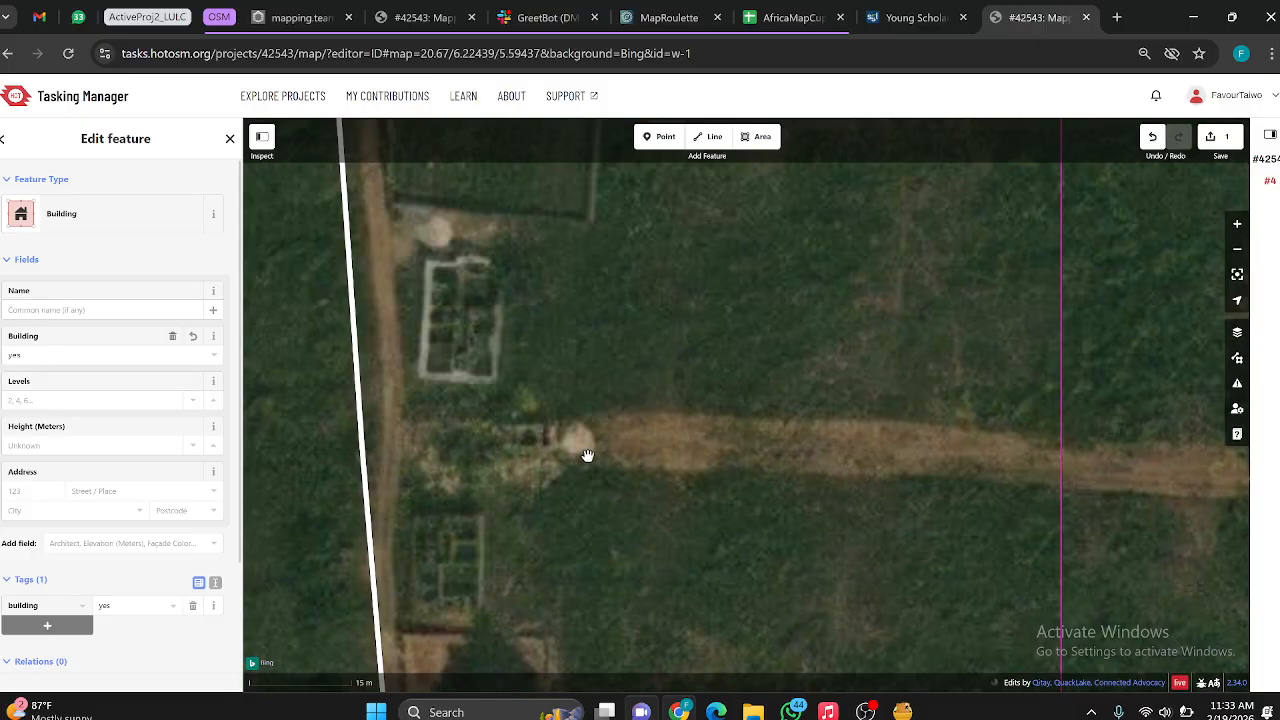
scroll(832, 459, "down", 6)
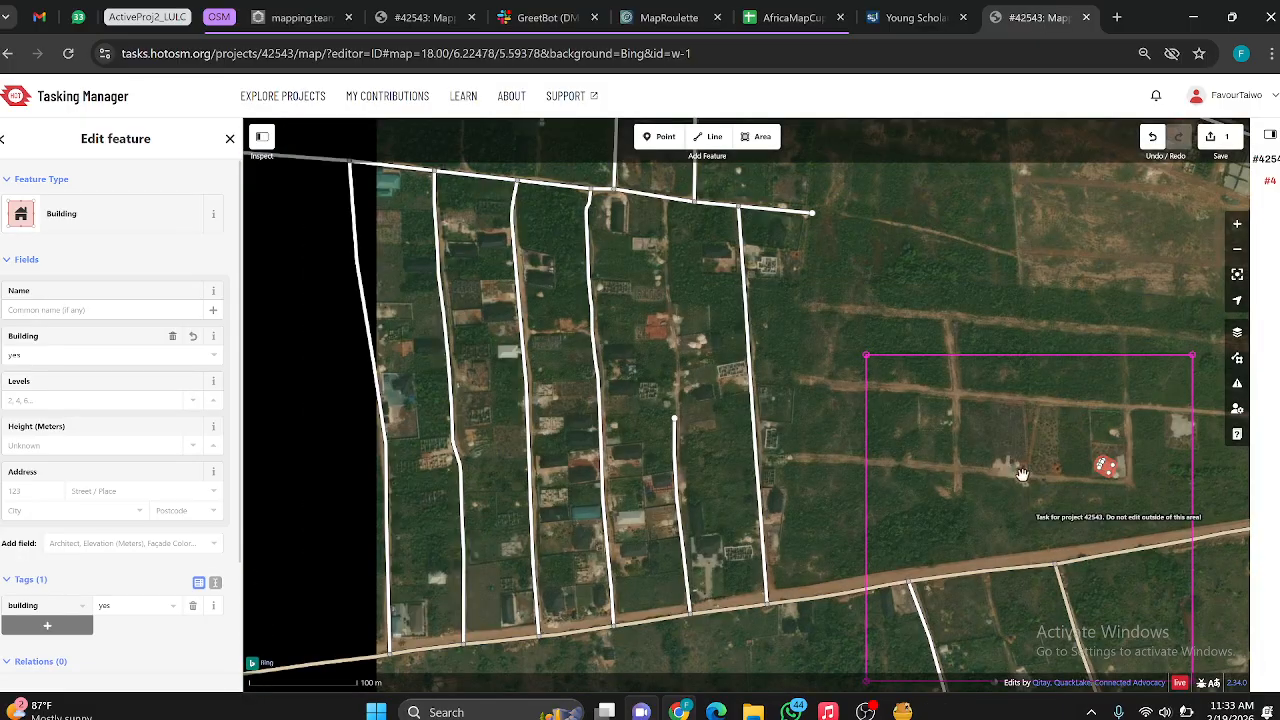
left_click_drag(932, 473, 818, 478)
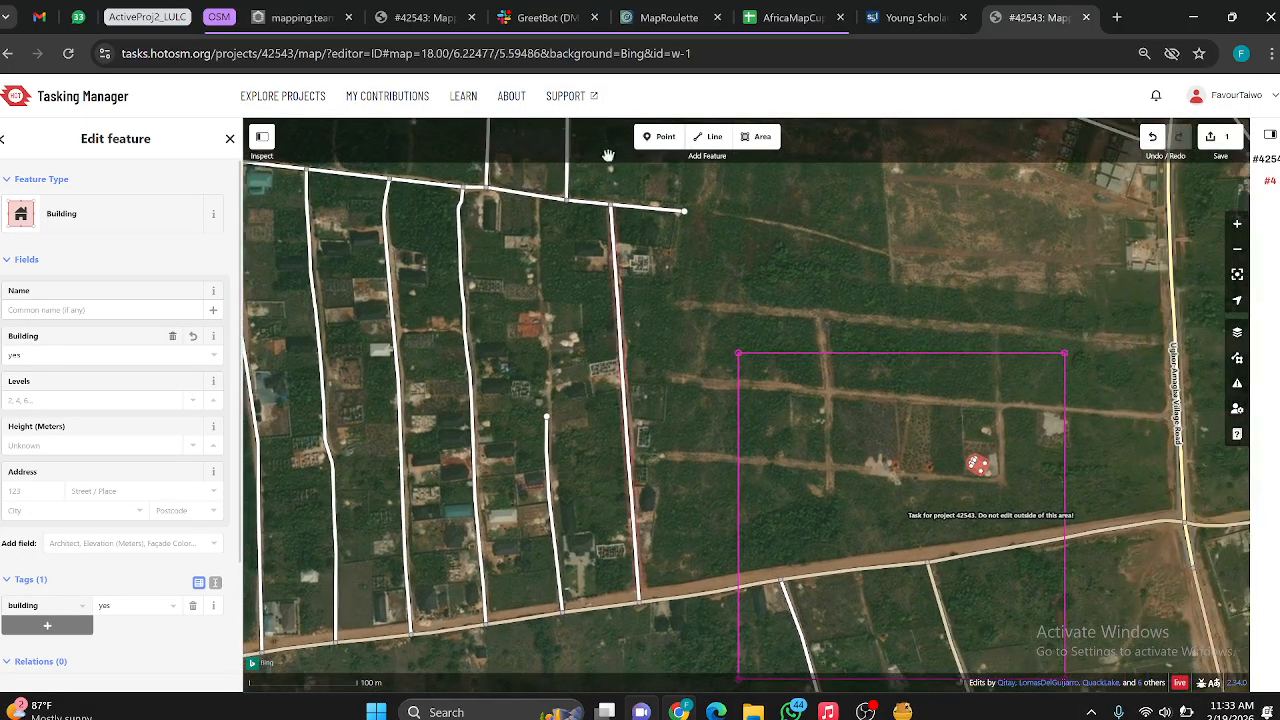
Step: Start a line on Ugbor-Amagba Village Road and trace the dirt track westward to the eastern branch track inside task #4
left_click(716, 140)
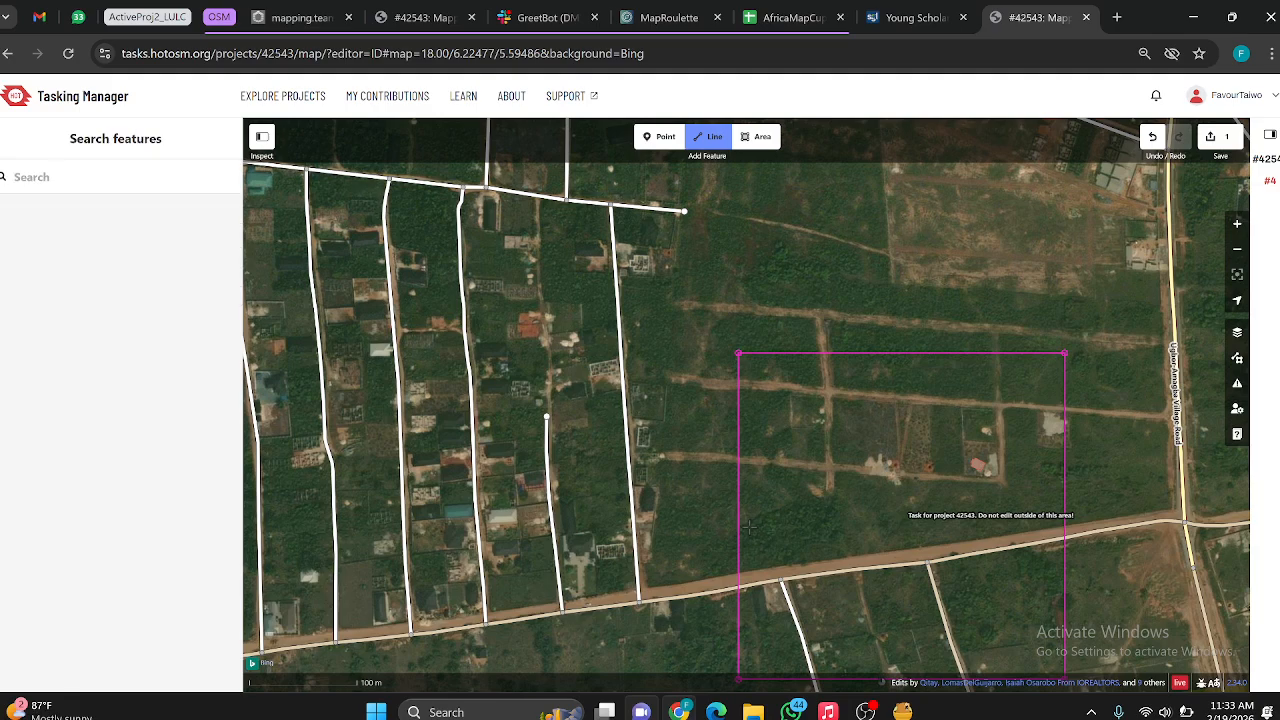
scroll(735, 560, "up", 3)
scroll(452, 360, "up", 3)
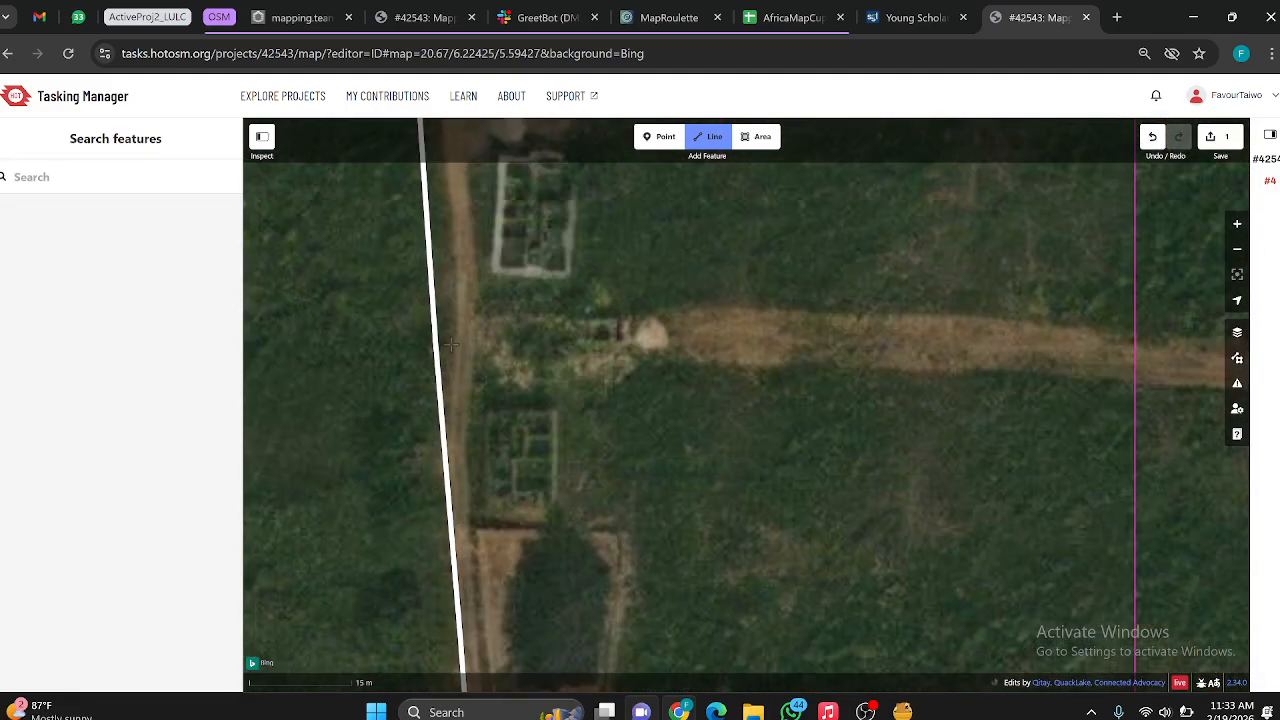
scroll(650, 335, "down", 6)
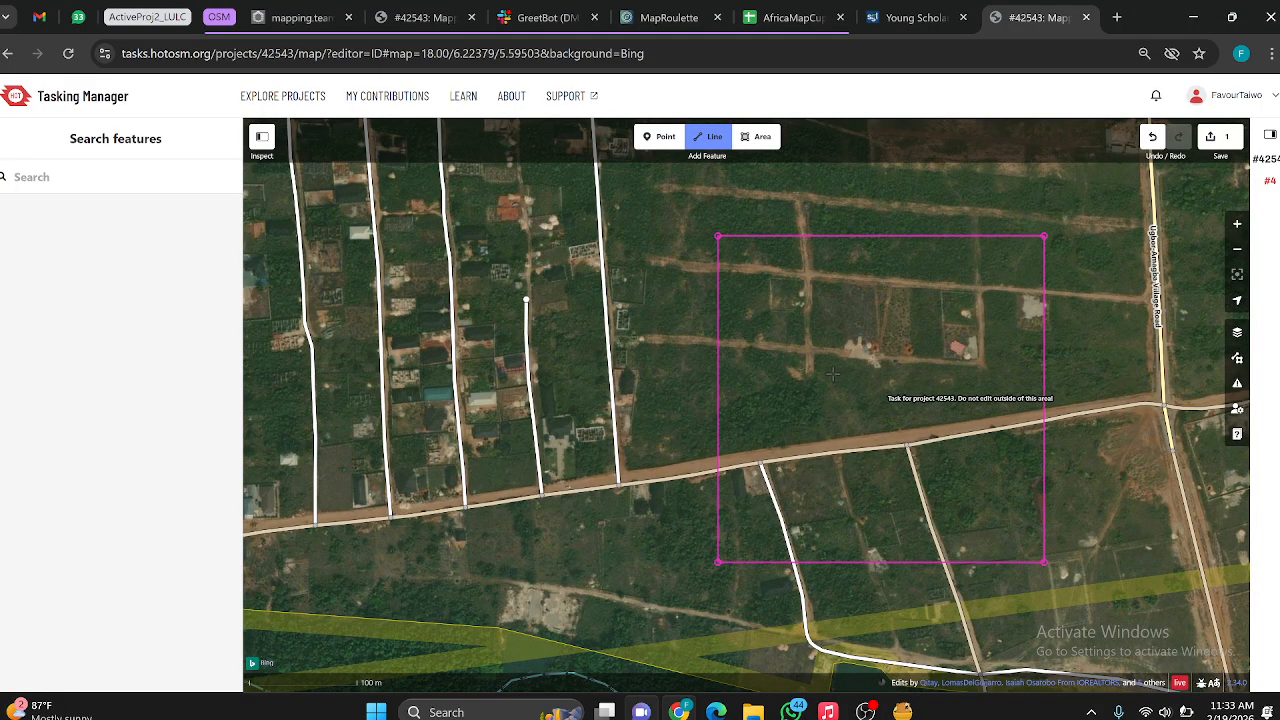
scroll(1127, 320, "up", 3)
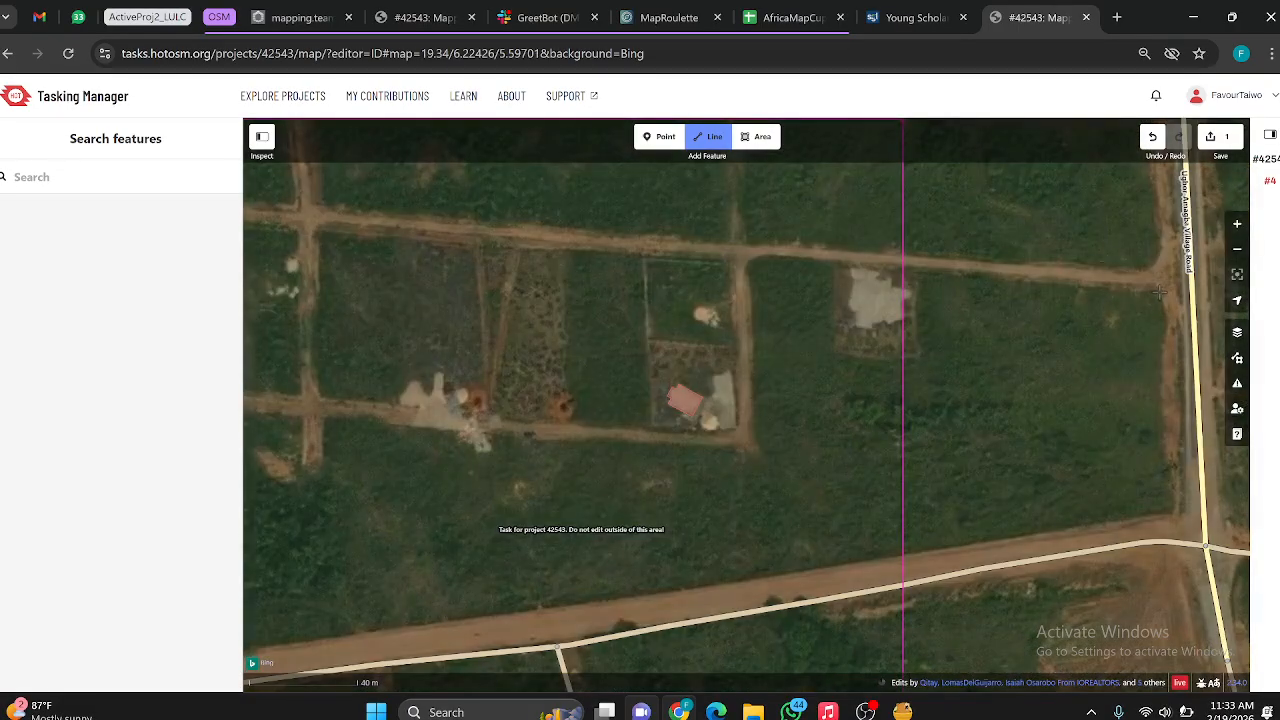
scroll(845, 236, "down", 5)
scroll(950, 232, "up", 8)
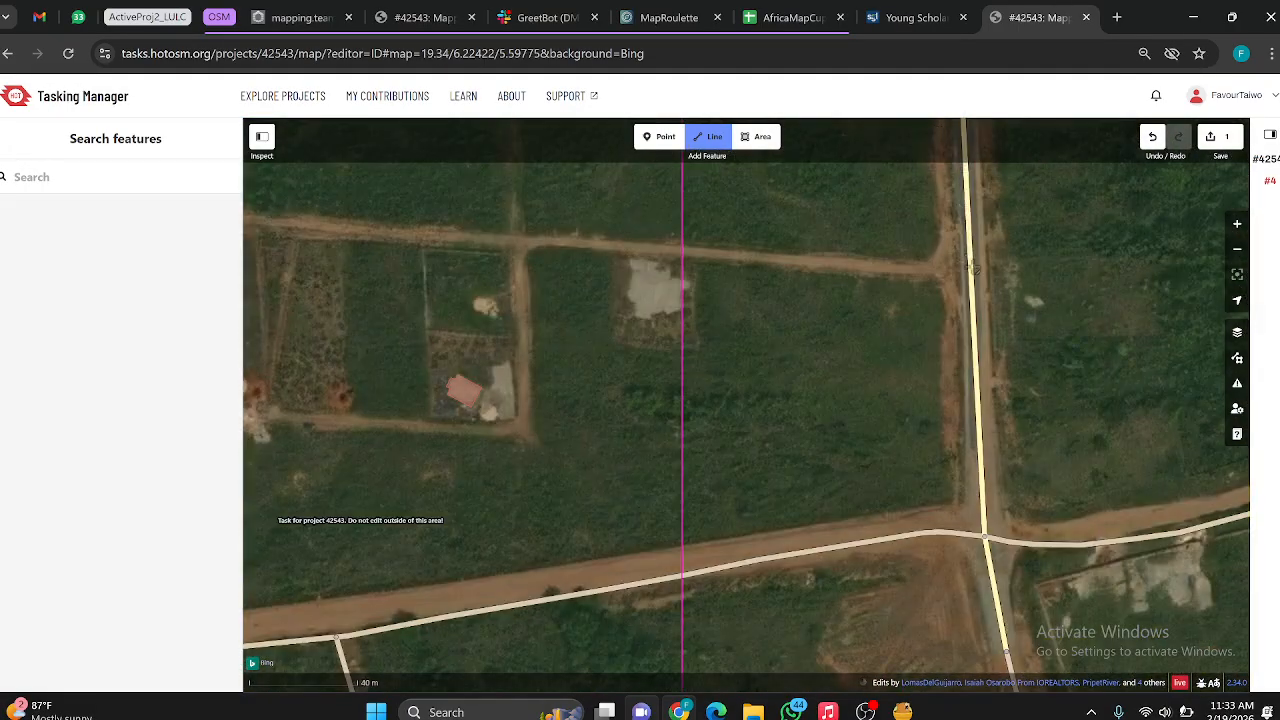
left_click(970, 275)
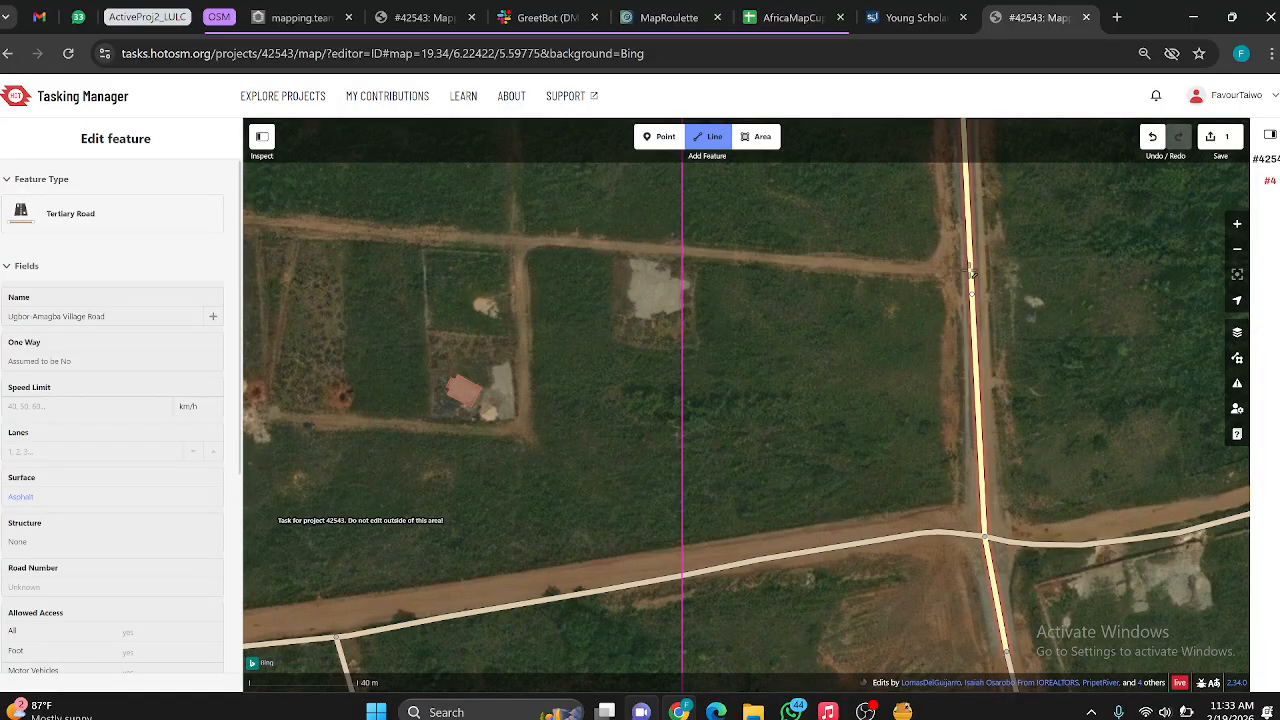
left_click(970, 270)
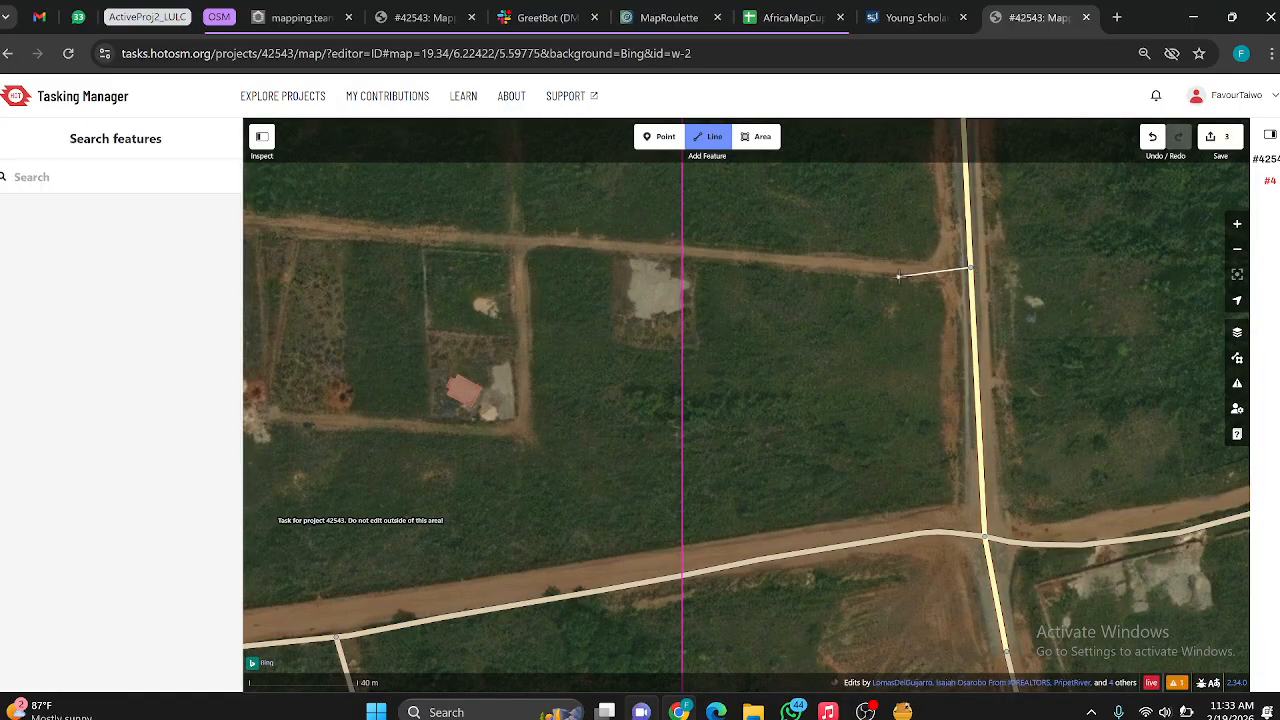
scroll(865, 262, "down", 3)
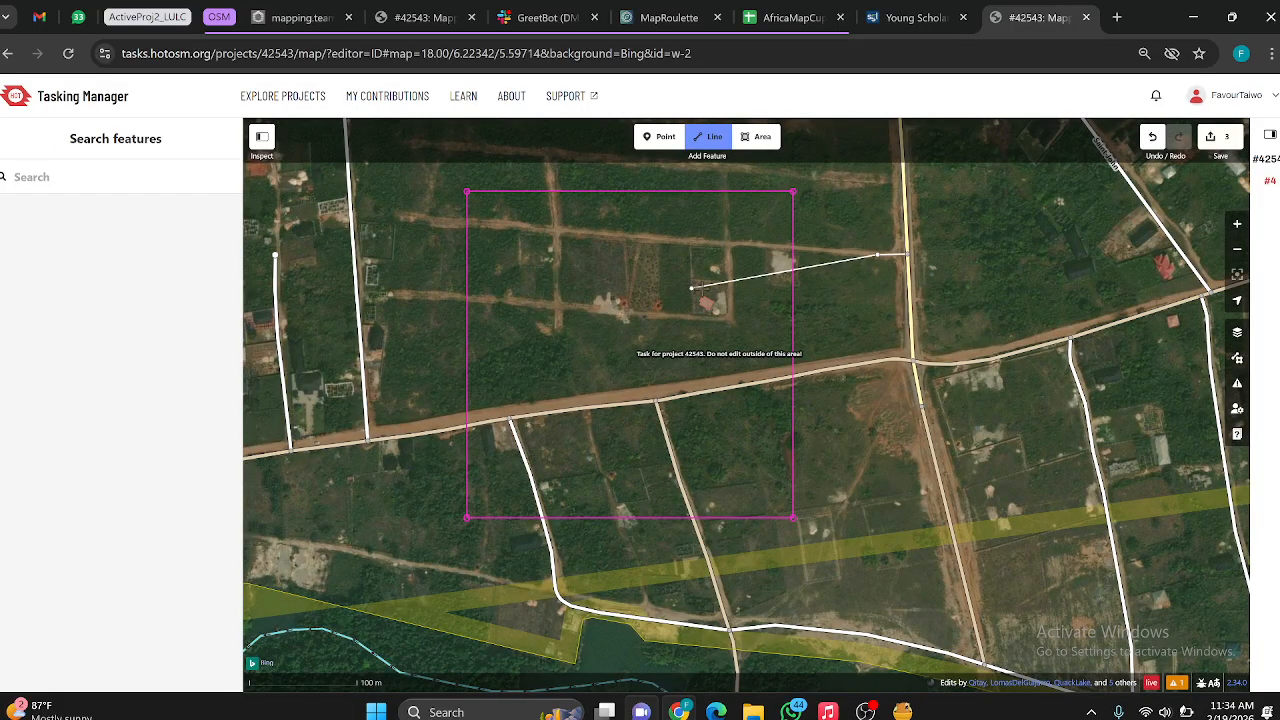
scroll(793, 265, "up", 3)
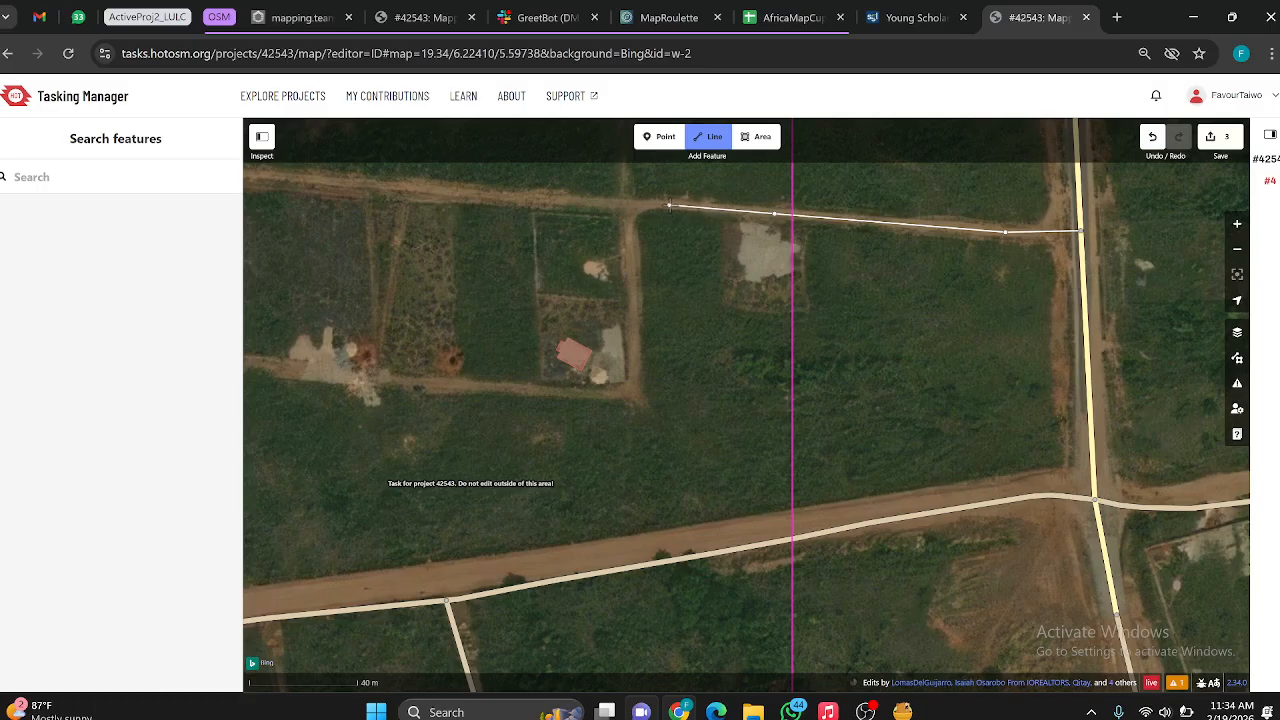
Step: Continue the line west along the dirt track across task #4 and finish it at the track's end beyond the western boundary
scroll(692, 210, "down", 6)
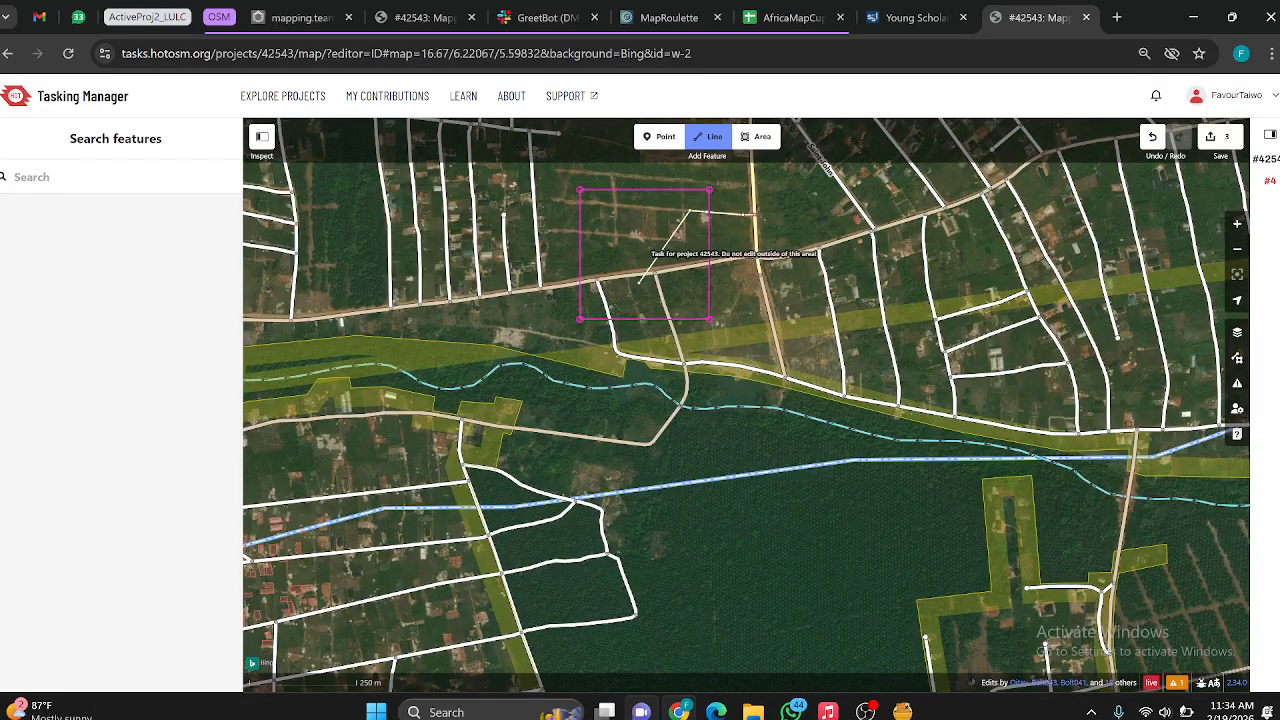
scroll(605, 200, "up", 3)
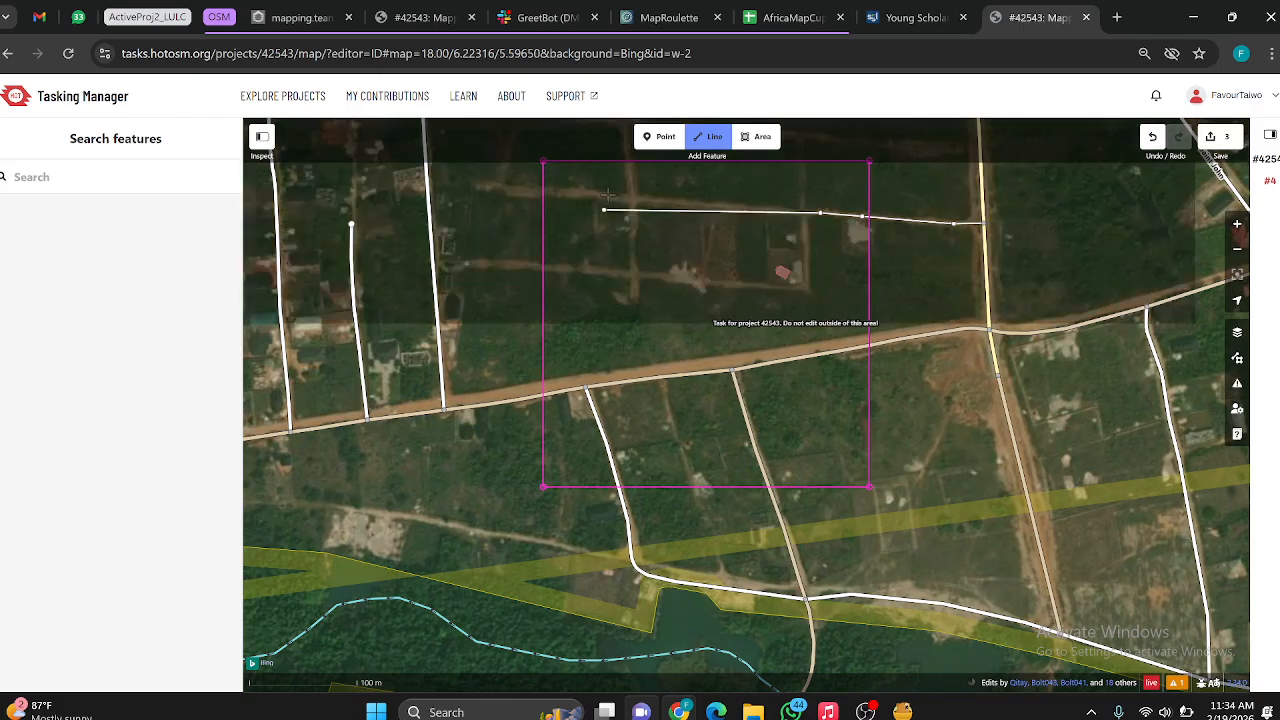
scroll(607, 195, "up", 3)
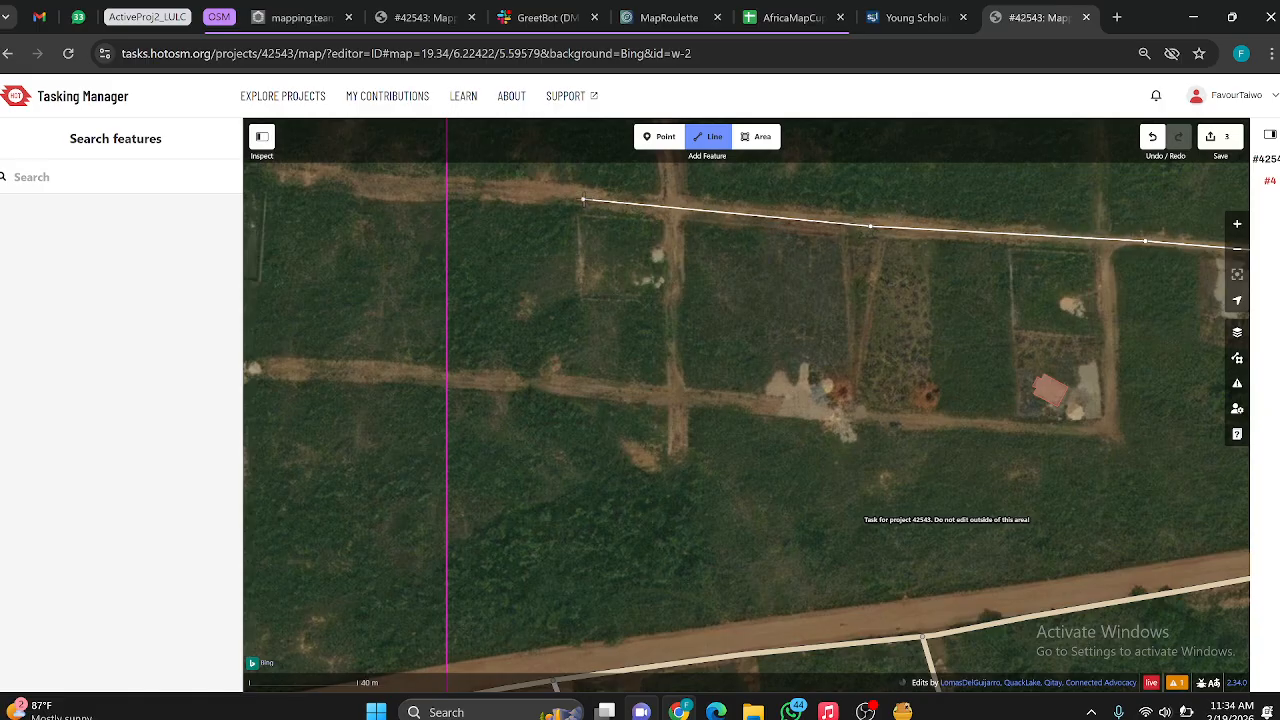
left_click(583, 200)
scroll(583, 200, "down", 3)
scroll(538, 192, "up", 3)
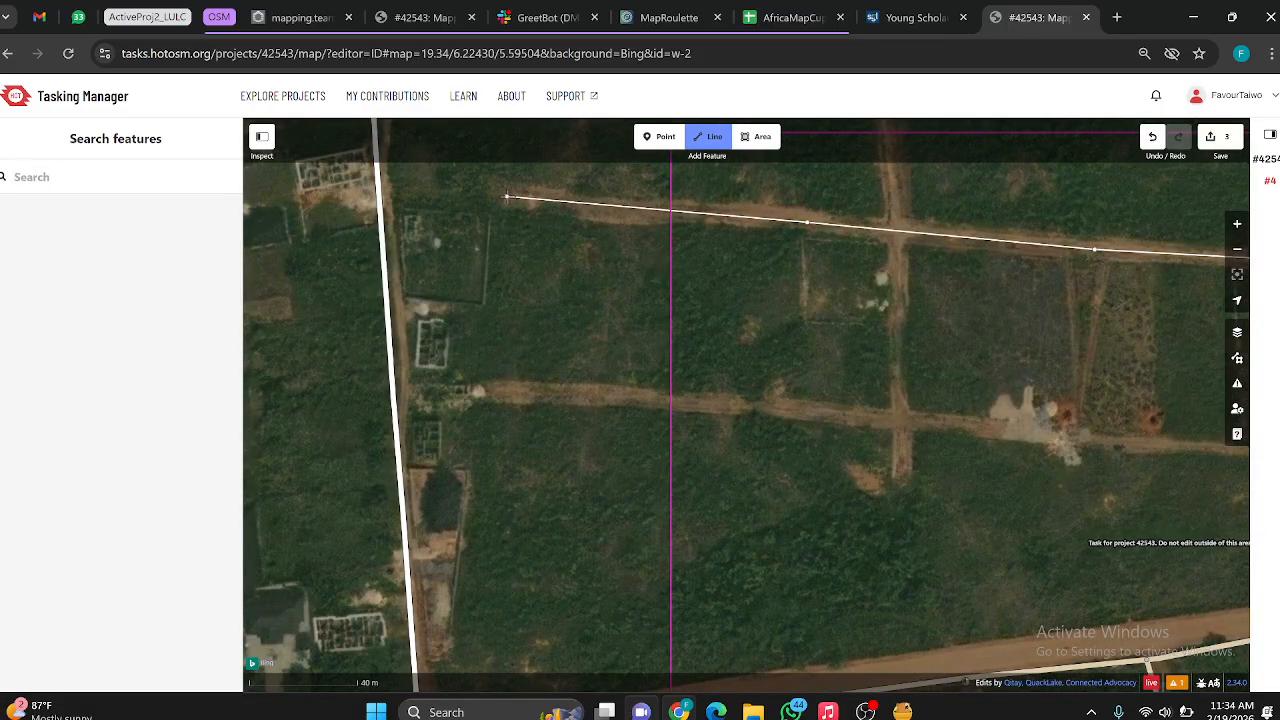
double_click(507, 197)
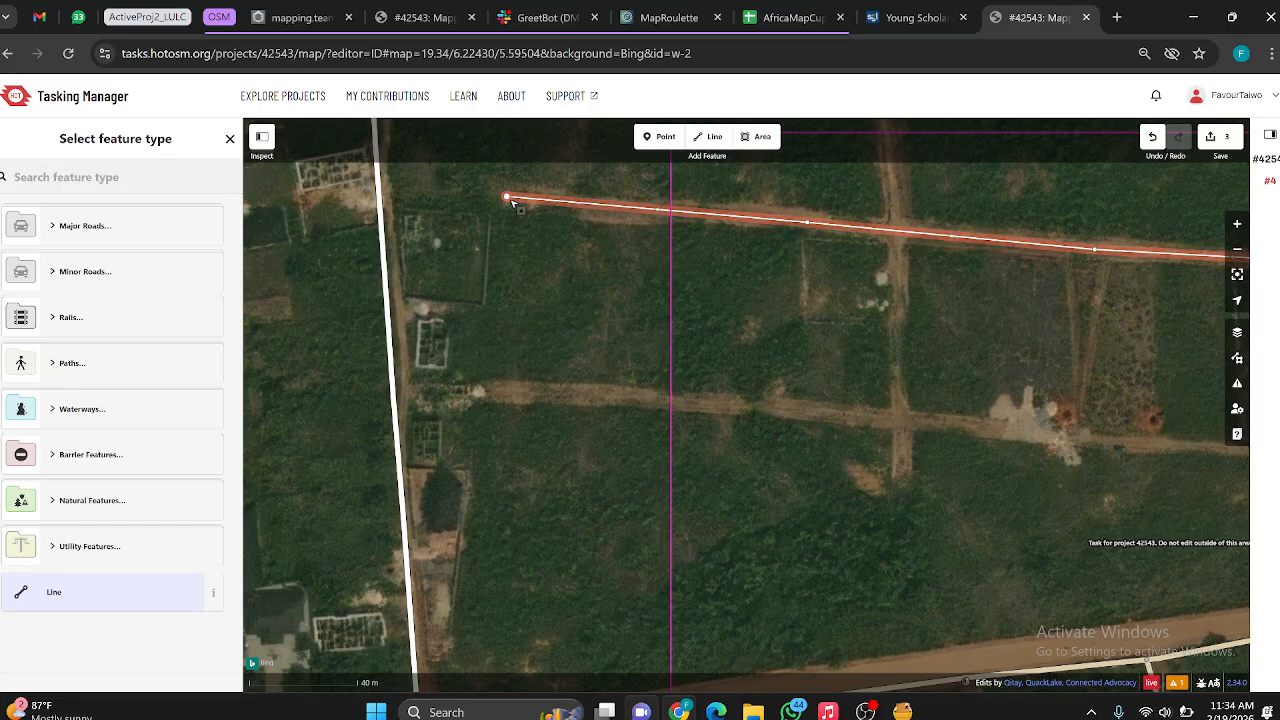
Step: Classify the new line as a Minor/Unclassified Road
scroll(533, 207, "down", 3)
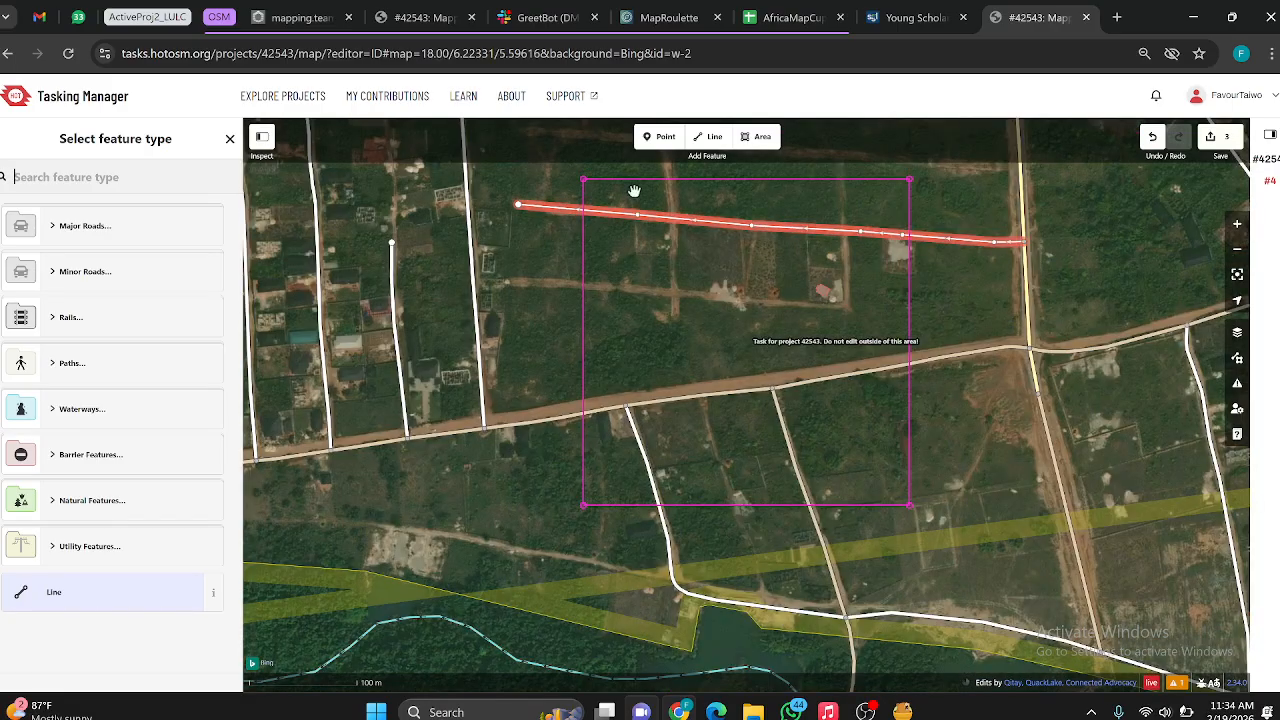
scroll(711, 288, "up", 3)
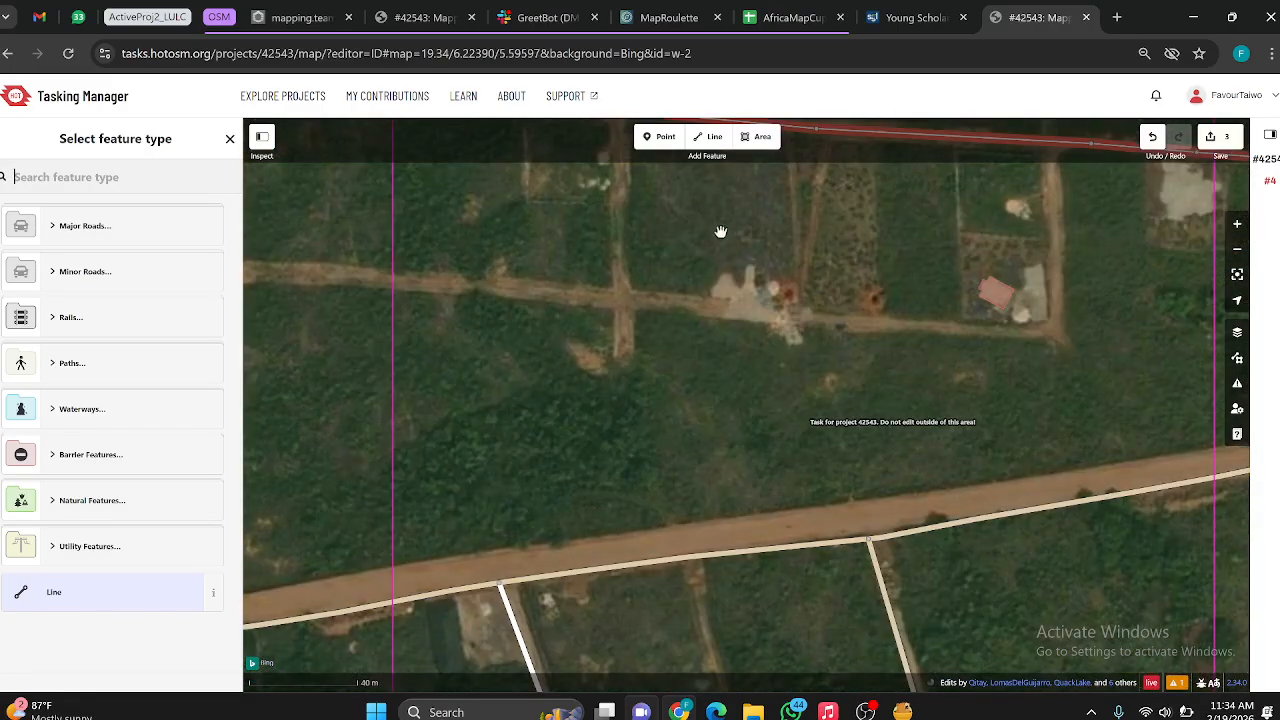
scroll(720, 232, "down", 3)
scroll(703, 193, "up", 3)
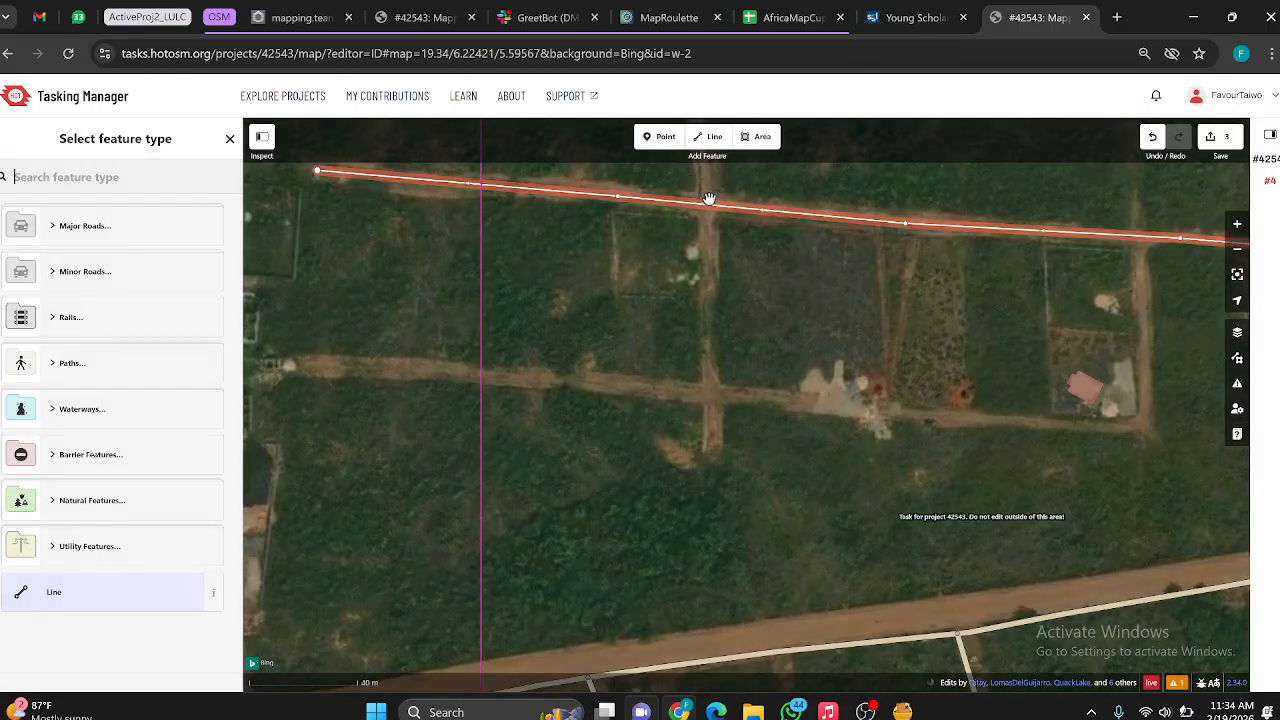
scroll(704, 186, "down", 3)
scroll(874, 276, "down", 3)
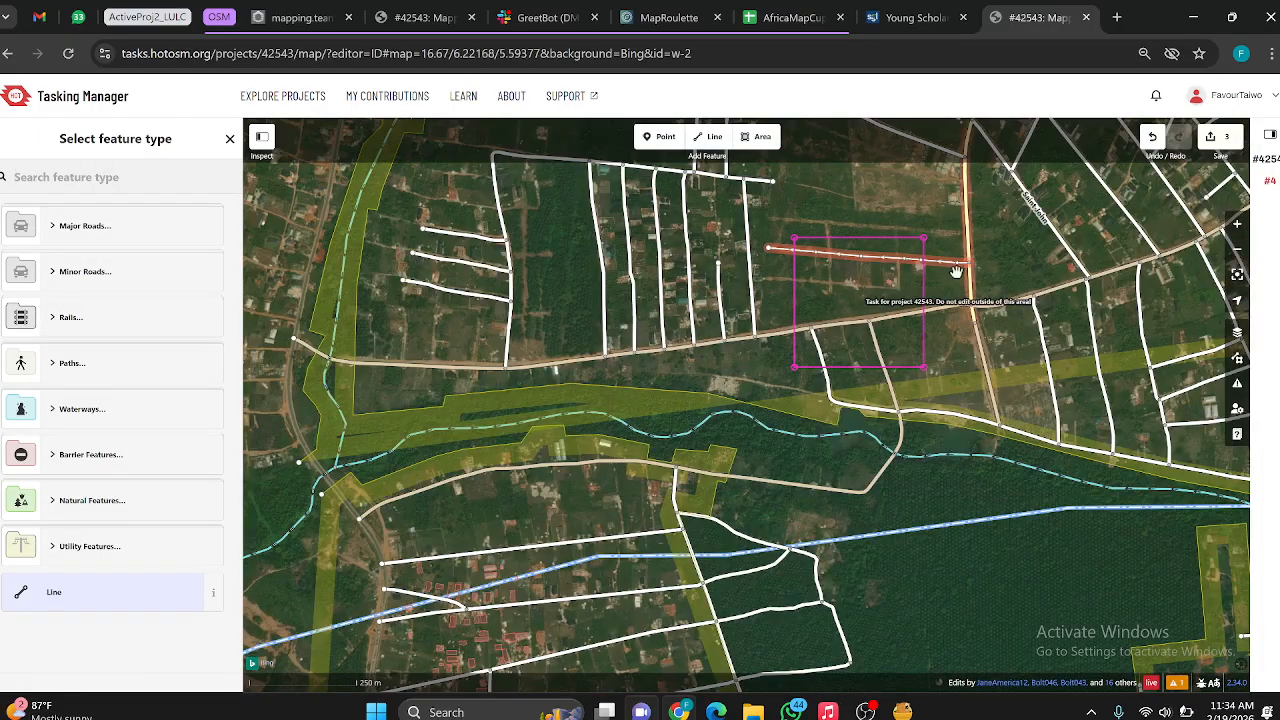
scroll(893, 260, "up", 3)
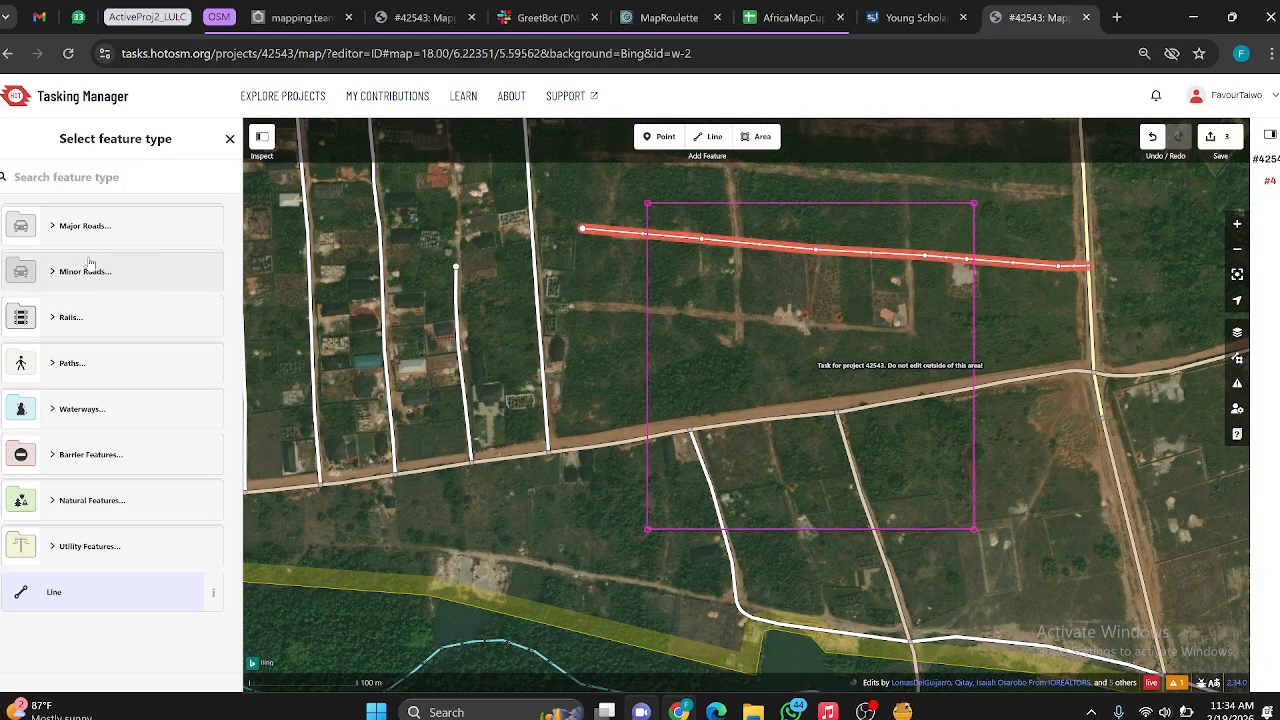
left_click(92, 271)
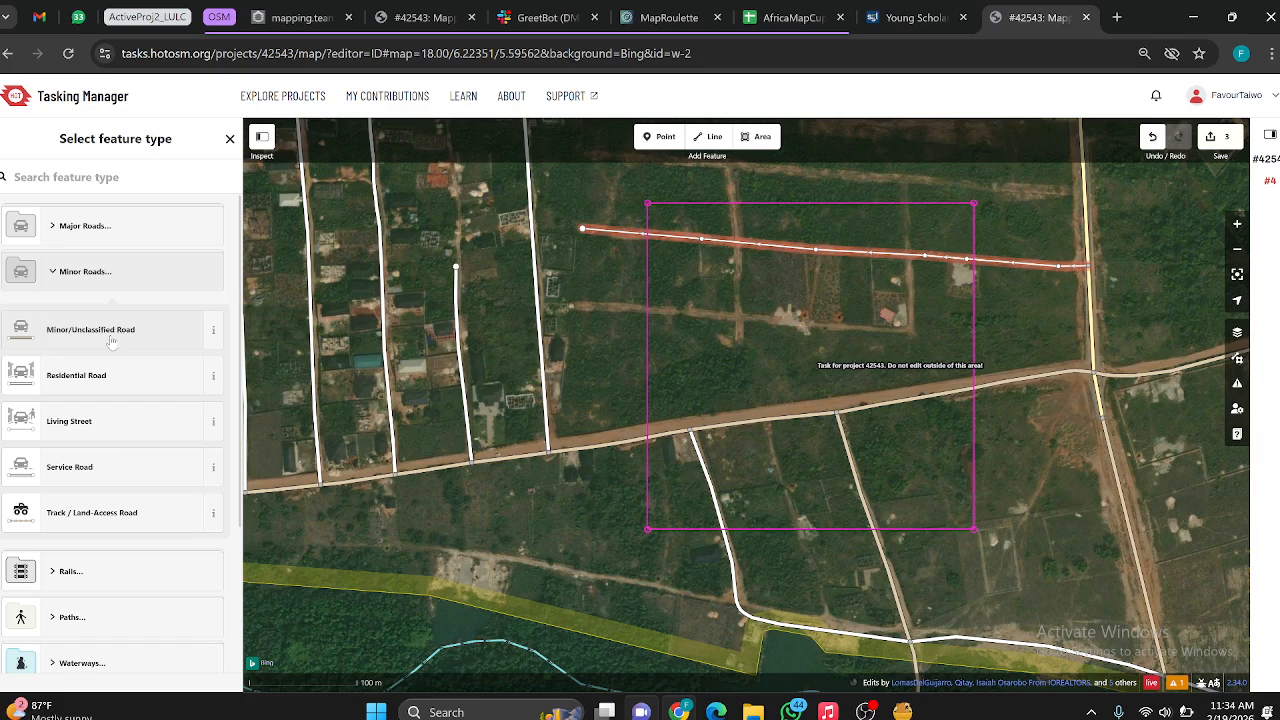
left_click(111, 330)
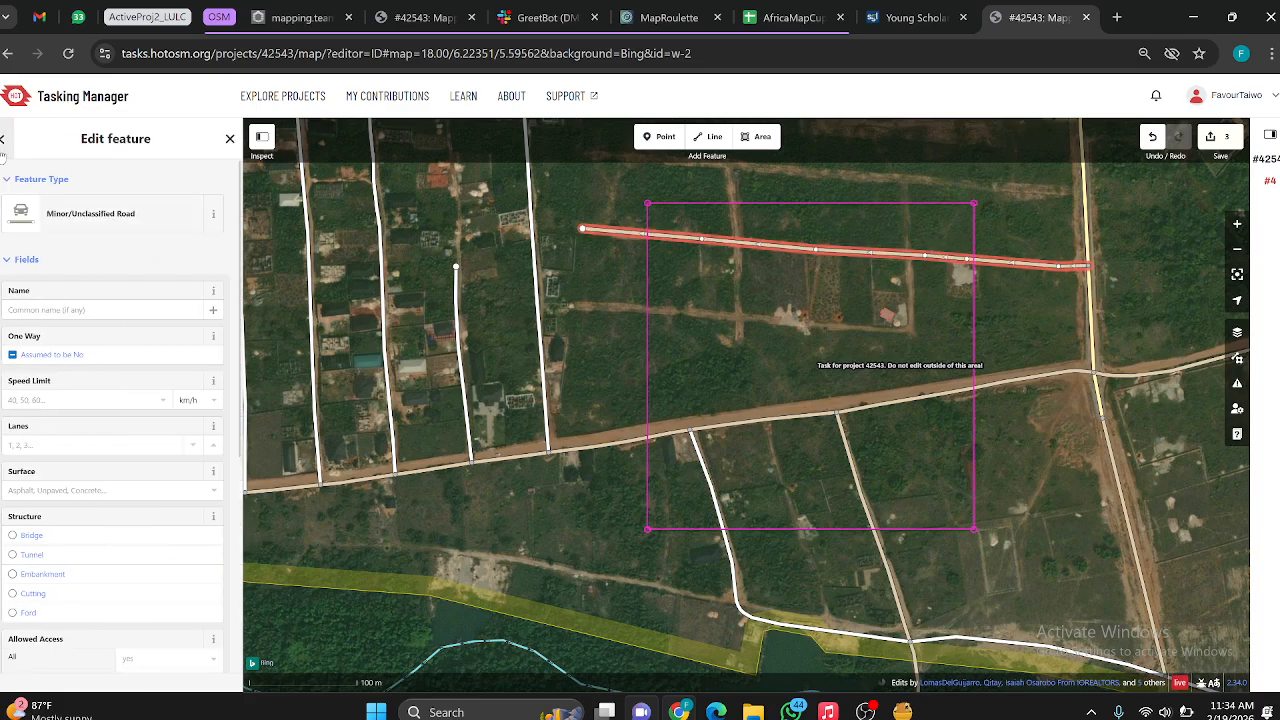
Step: Change the new road's feature type to Residential Road
left_click(90, 213)
left_click(82, 317)
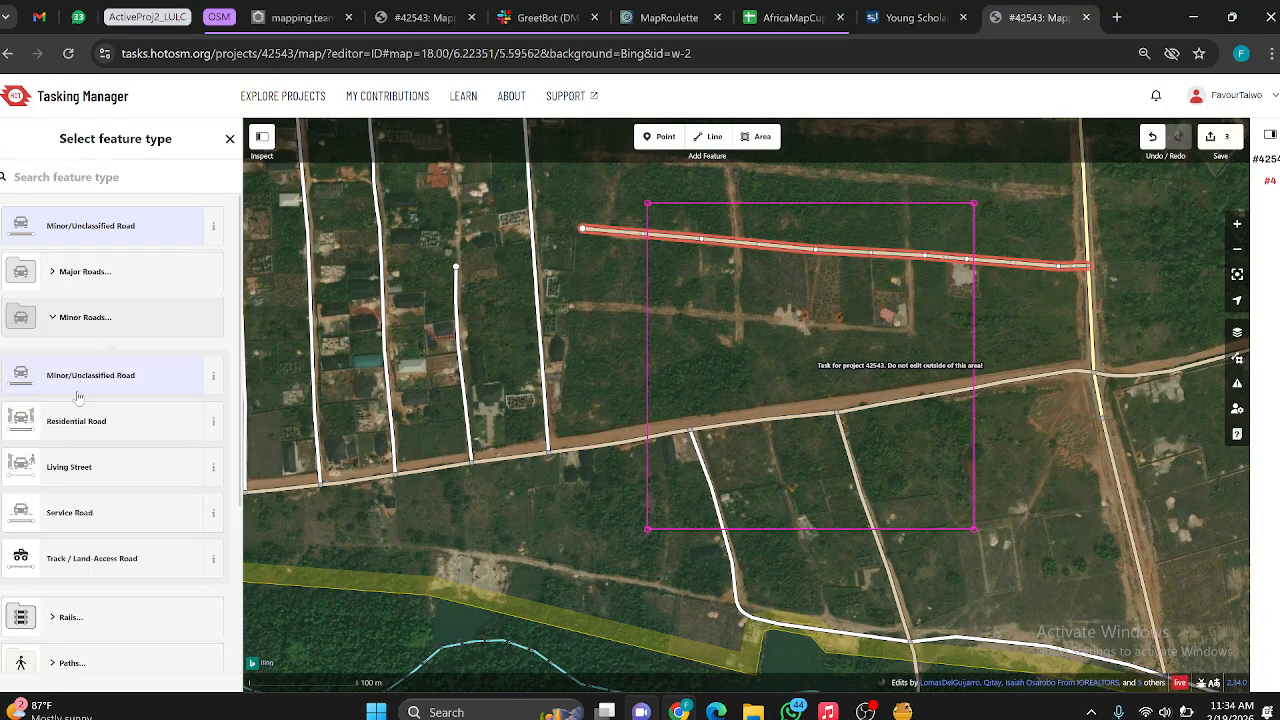
left_click(72, 426)
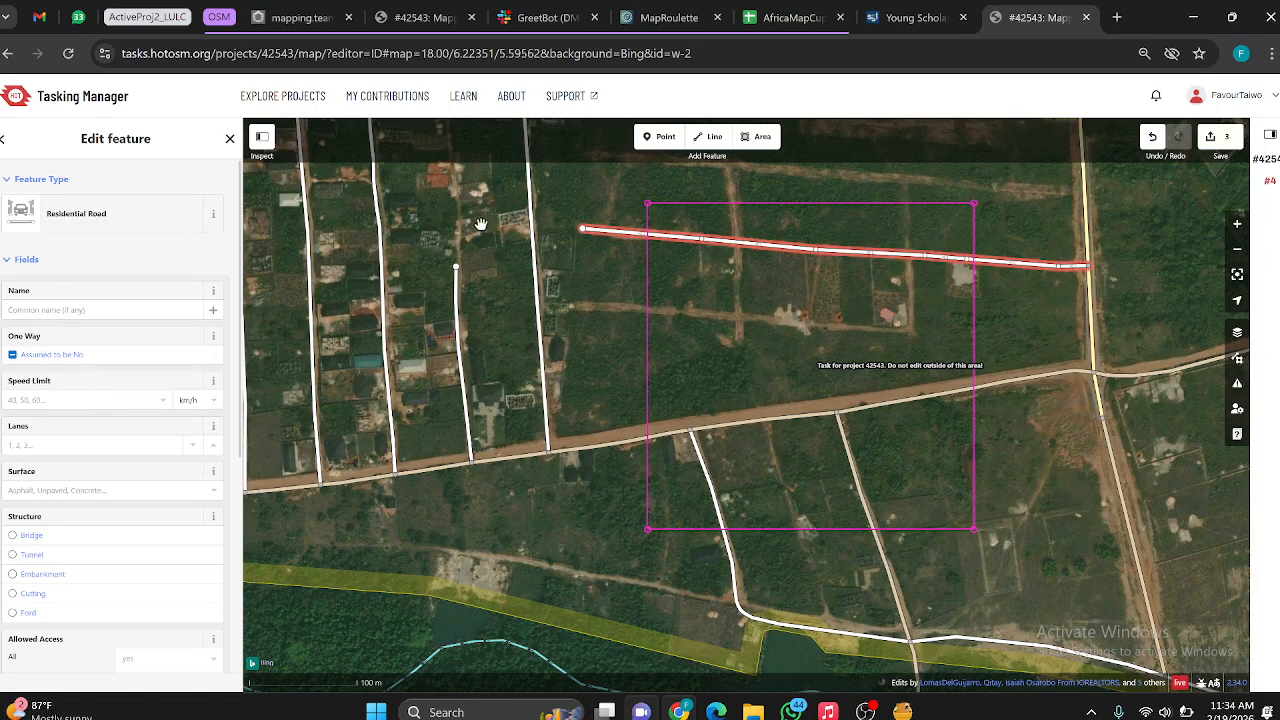
Step: Switch the new road's feature type back to Minor/Unclassified Road
left_click(30, 212)
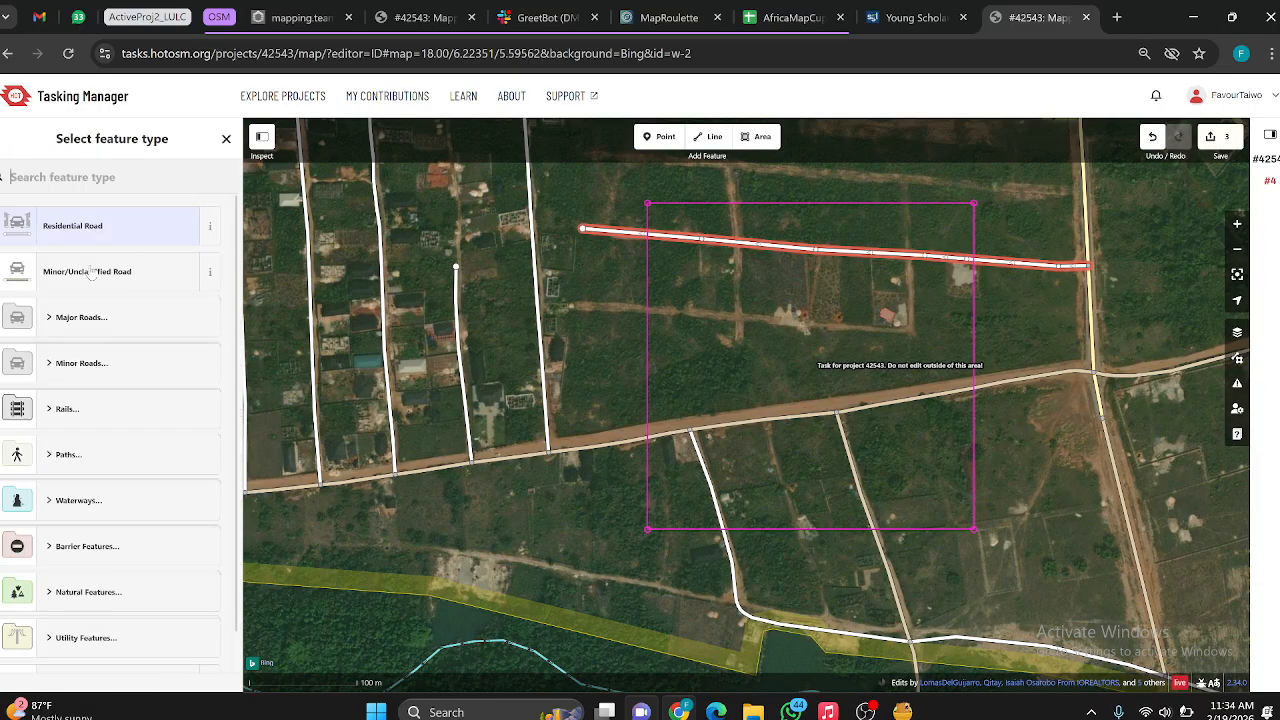
left_click(85, 363)
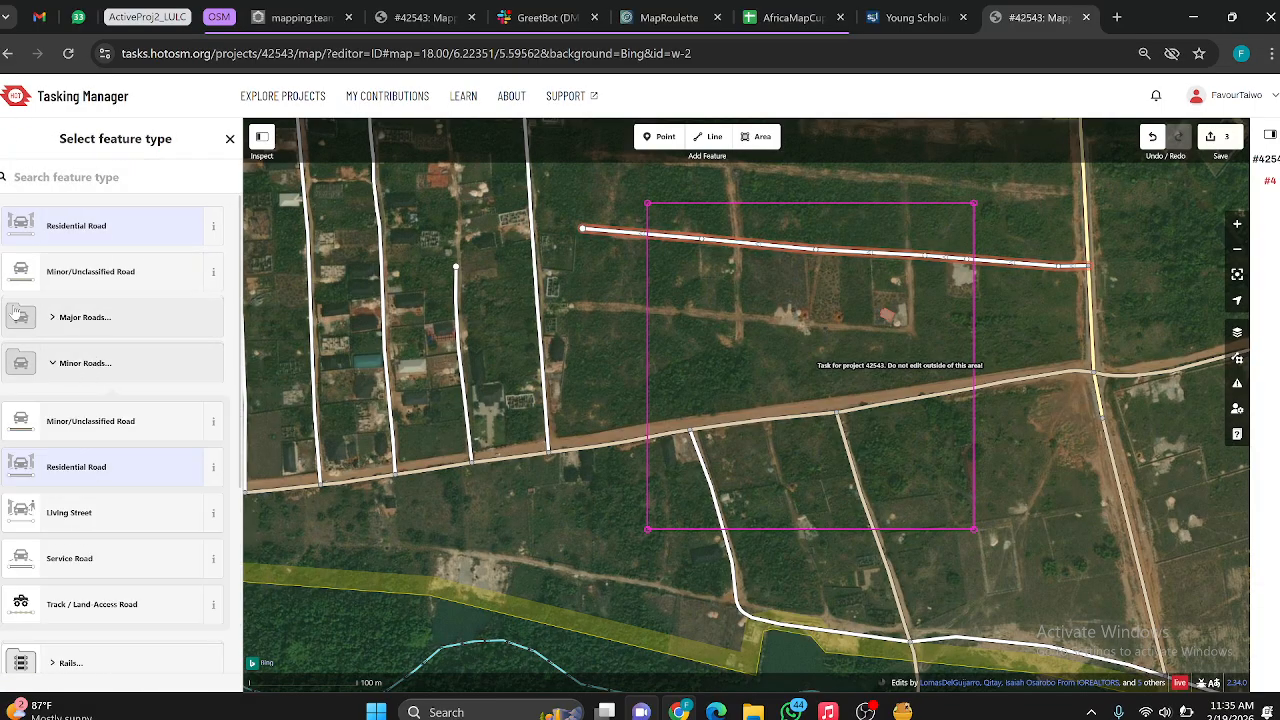
left_click(110, 418)
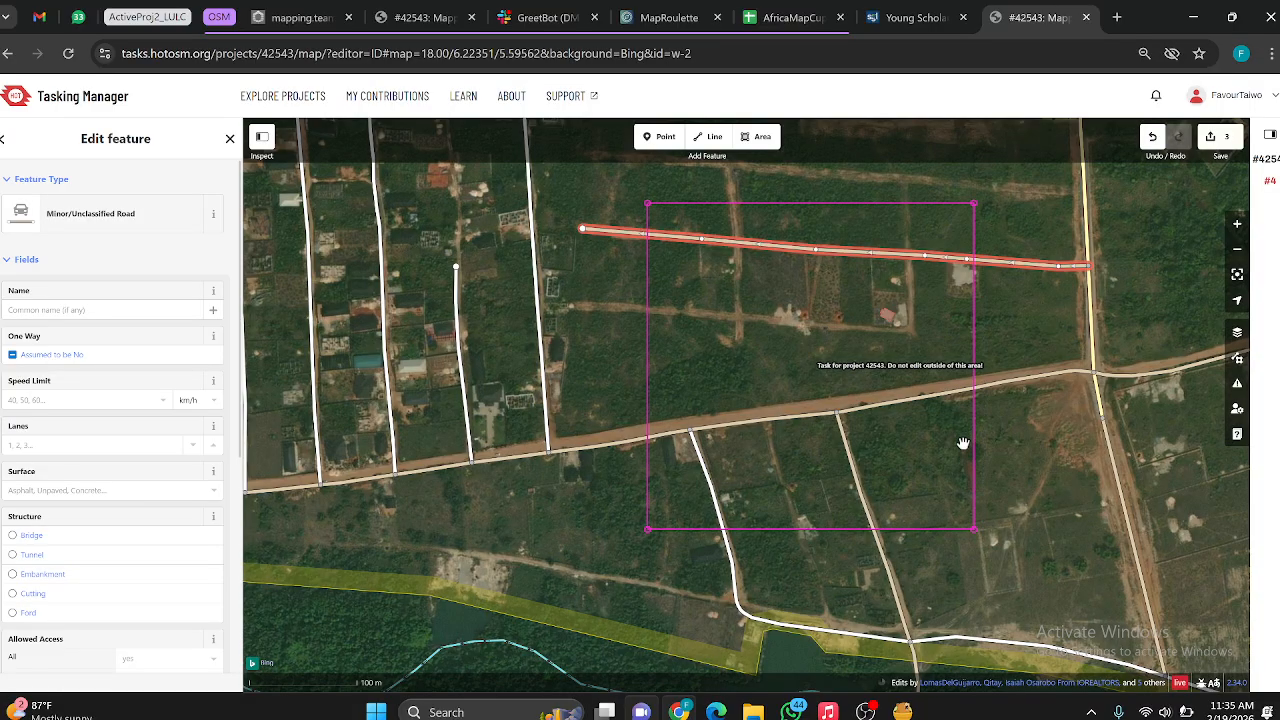
Step: Check how the new road fits the surrounding street network and set its feature type to Residential Road
scroll(840, 300, "up", 5)
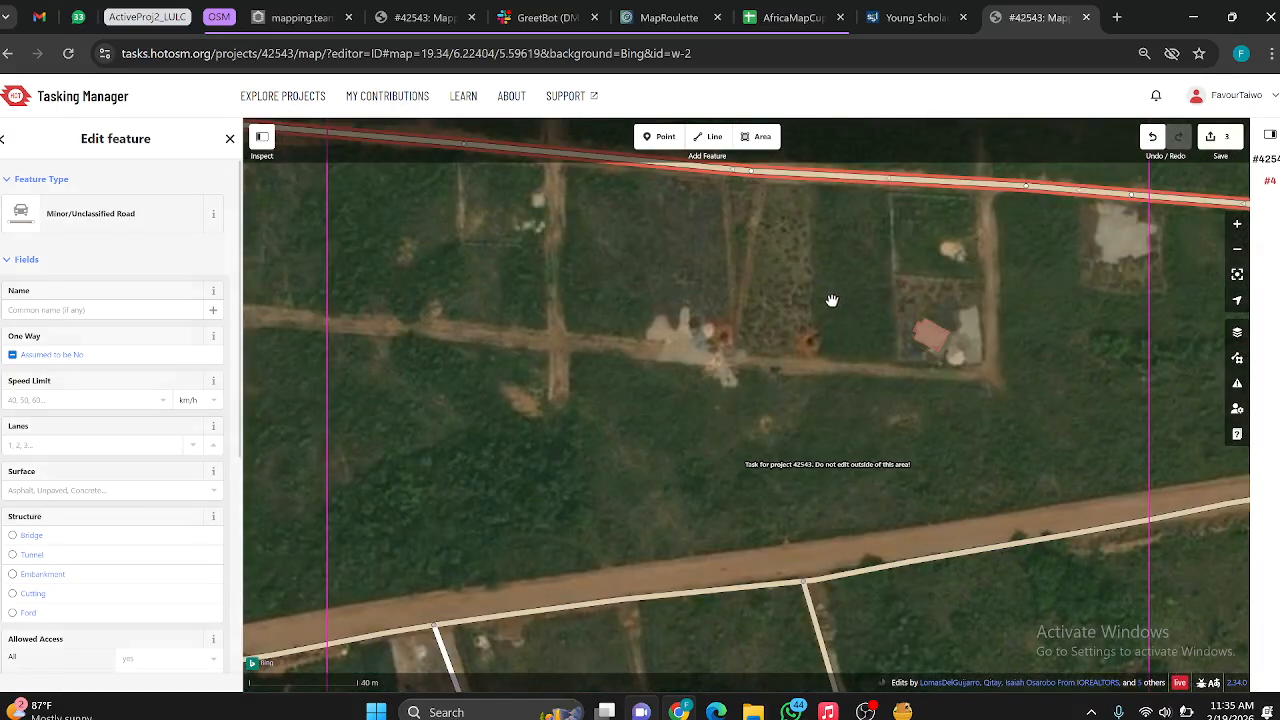
scroll(838, 357, "down", 5)
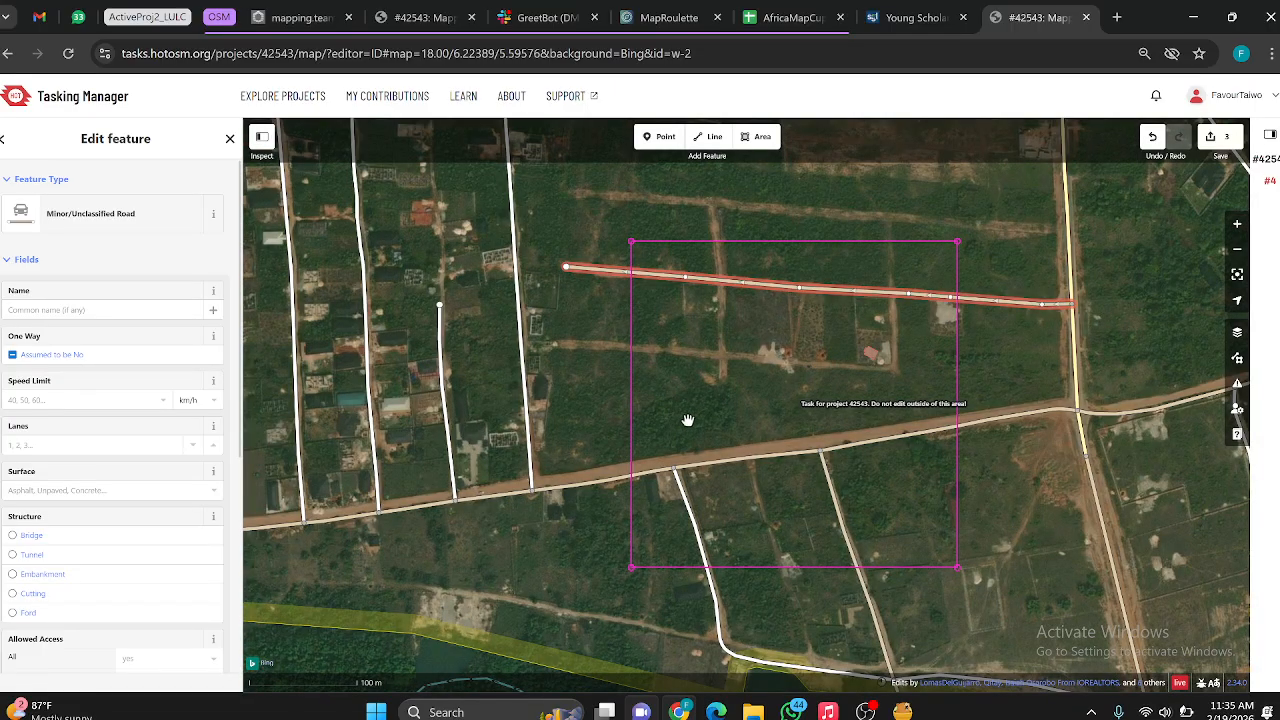
left_click_drag(687, 420, 608, 543)
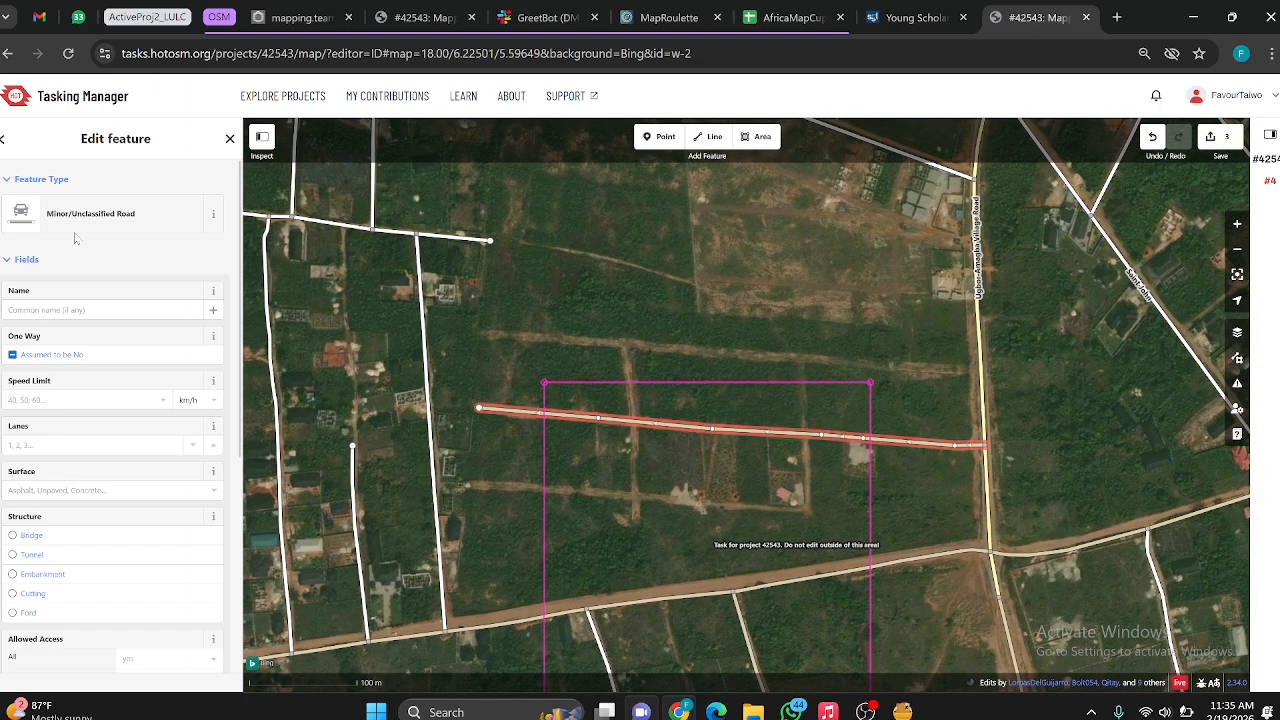
left_click(3, 141)
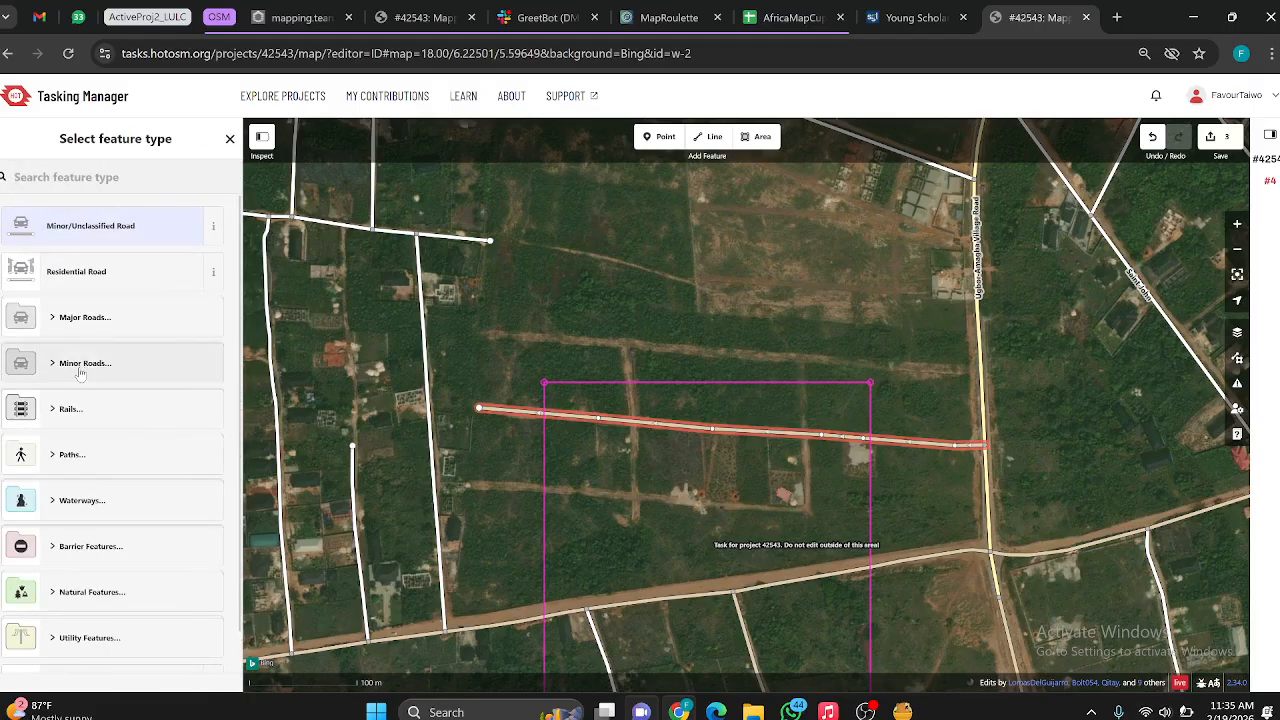
left_click(88, 370)
left_click(96, 463)
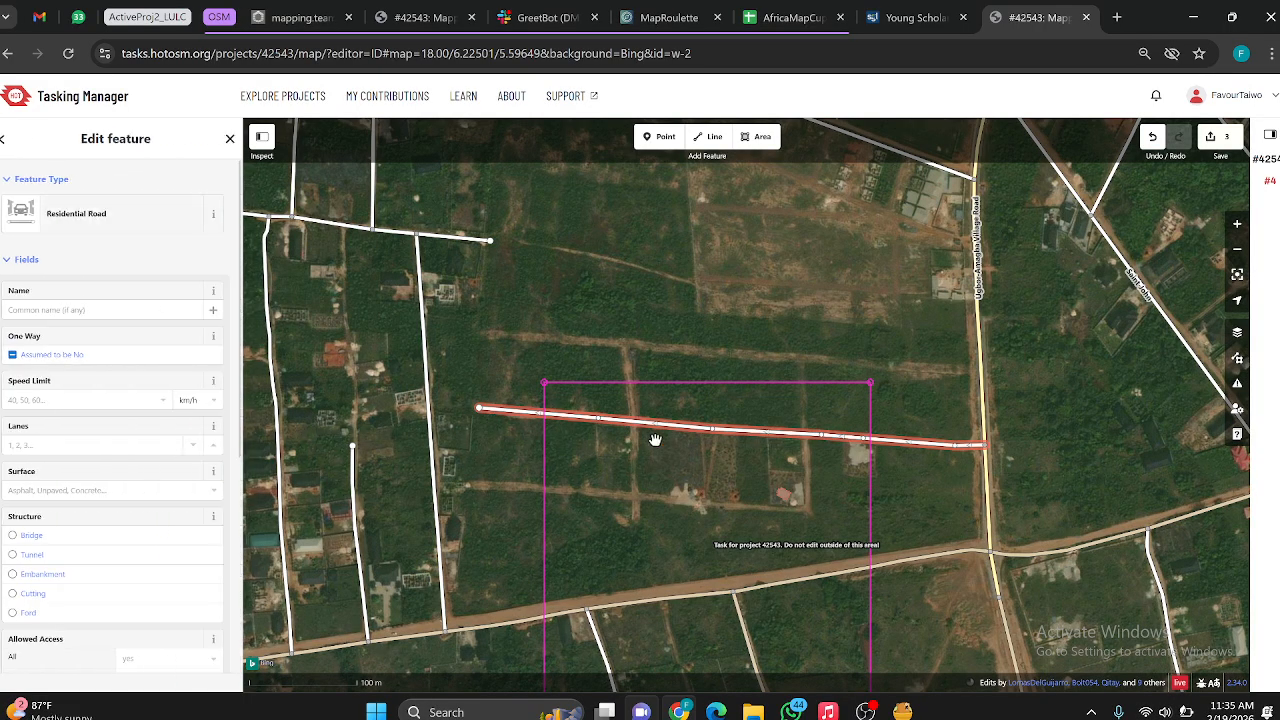
Step: Start a new road line at the eastern track junction on the new residential road and trace the dirt track south around the mapped building
scroll(655, 440, "up", 3)
scroll(690, 390, "down", 3)
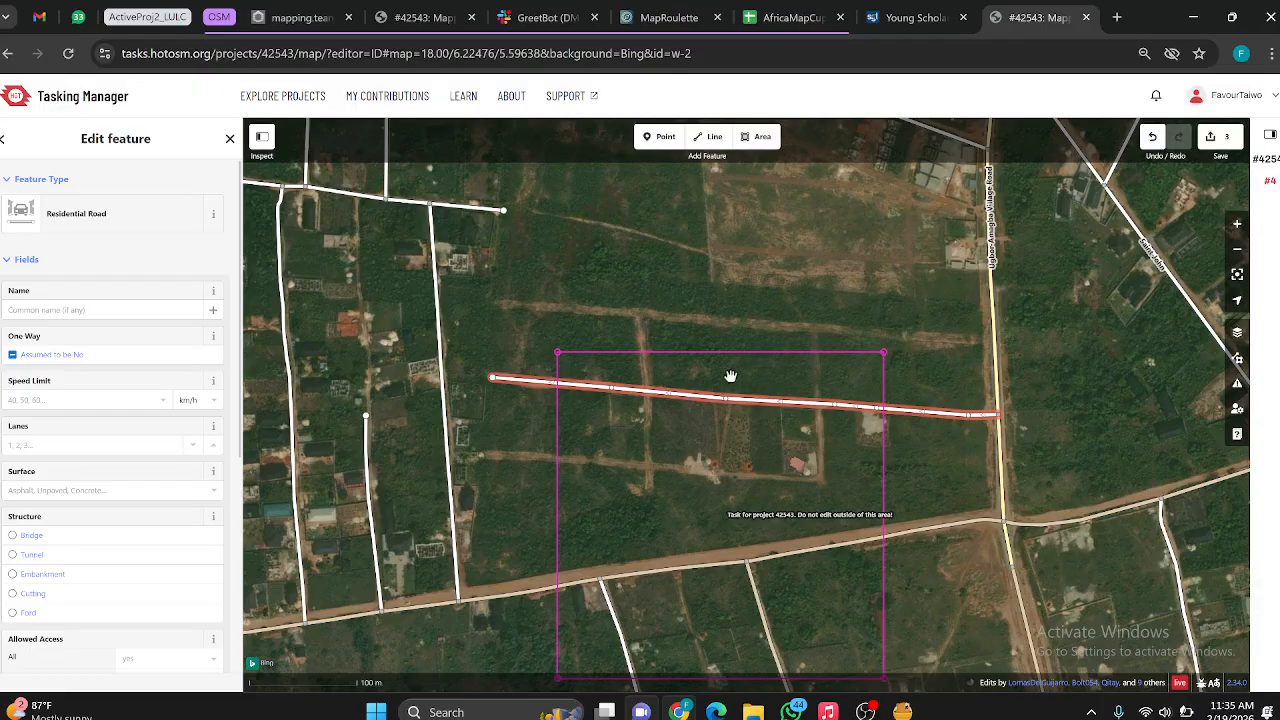
left_click(710, 137)
scroll(793, 503, "up", 3)
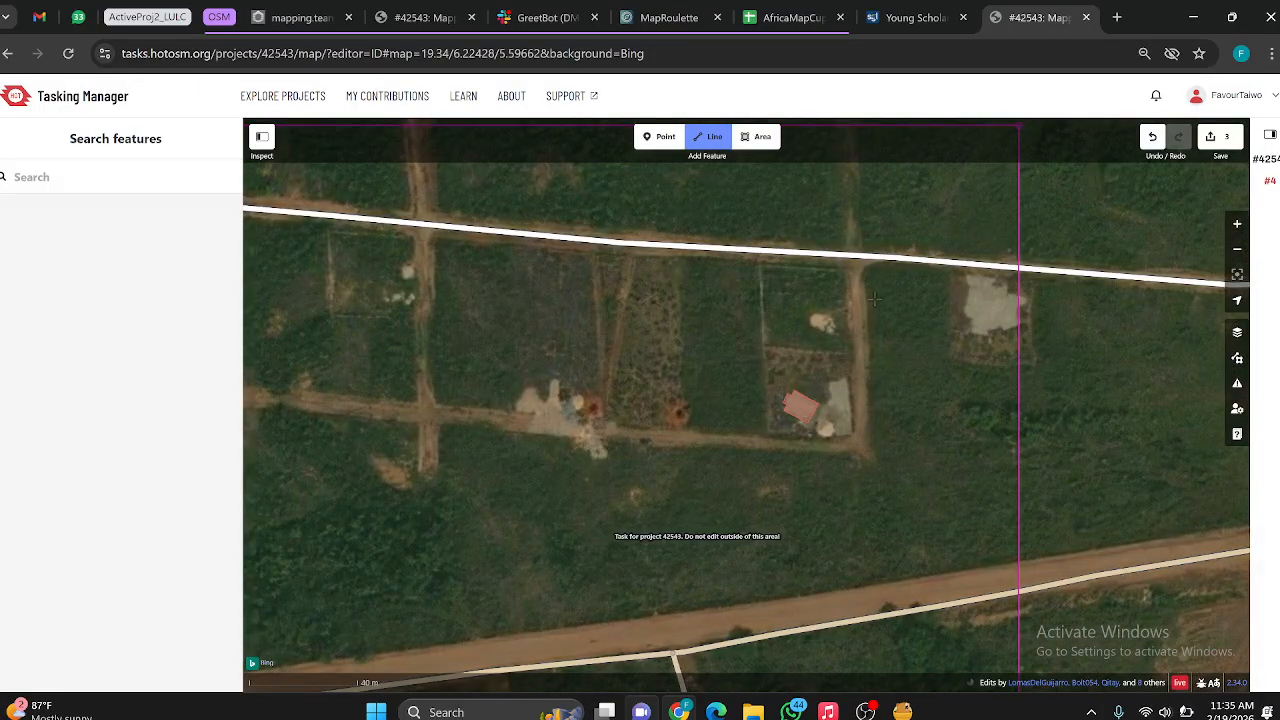
left_click(851, 260)
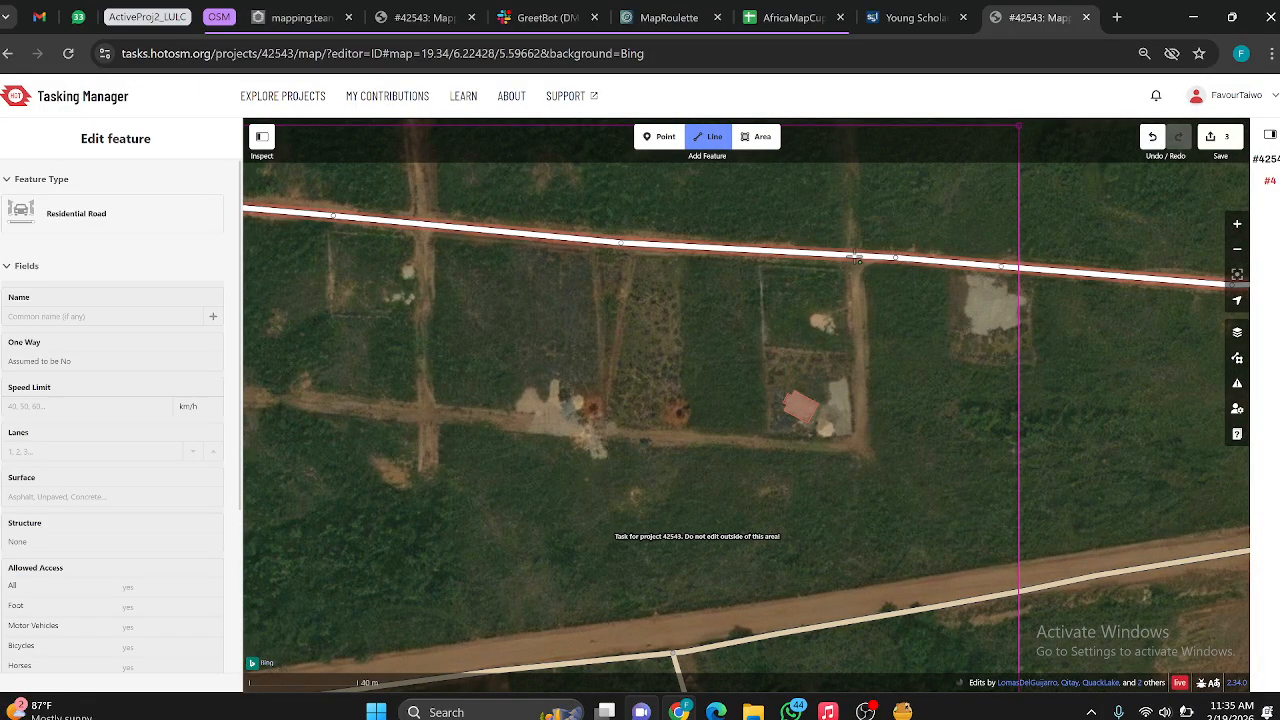
left_click(854, 258)
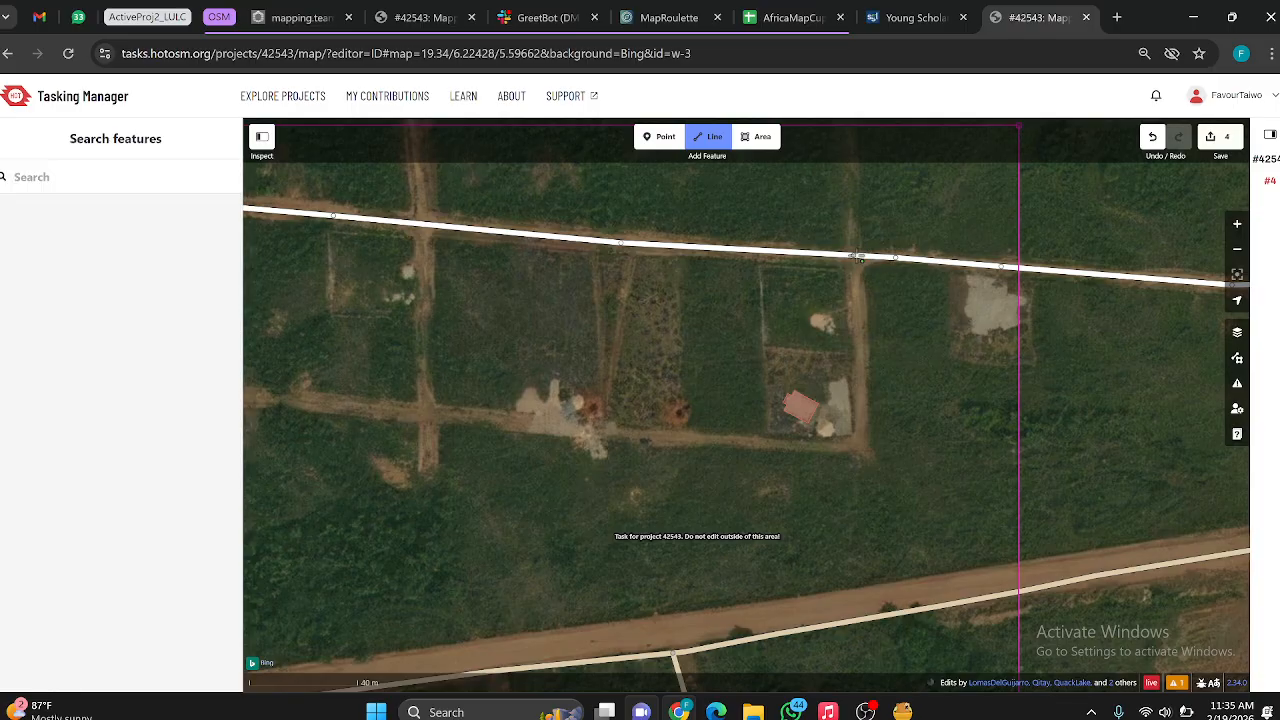
left_click(848, 257)
left_click(852, 257)
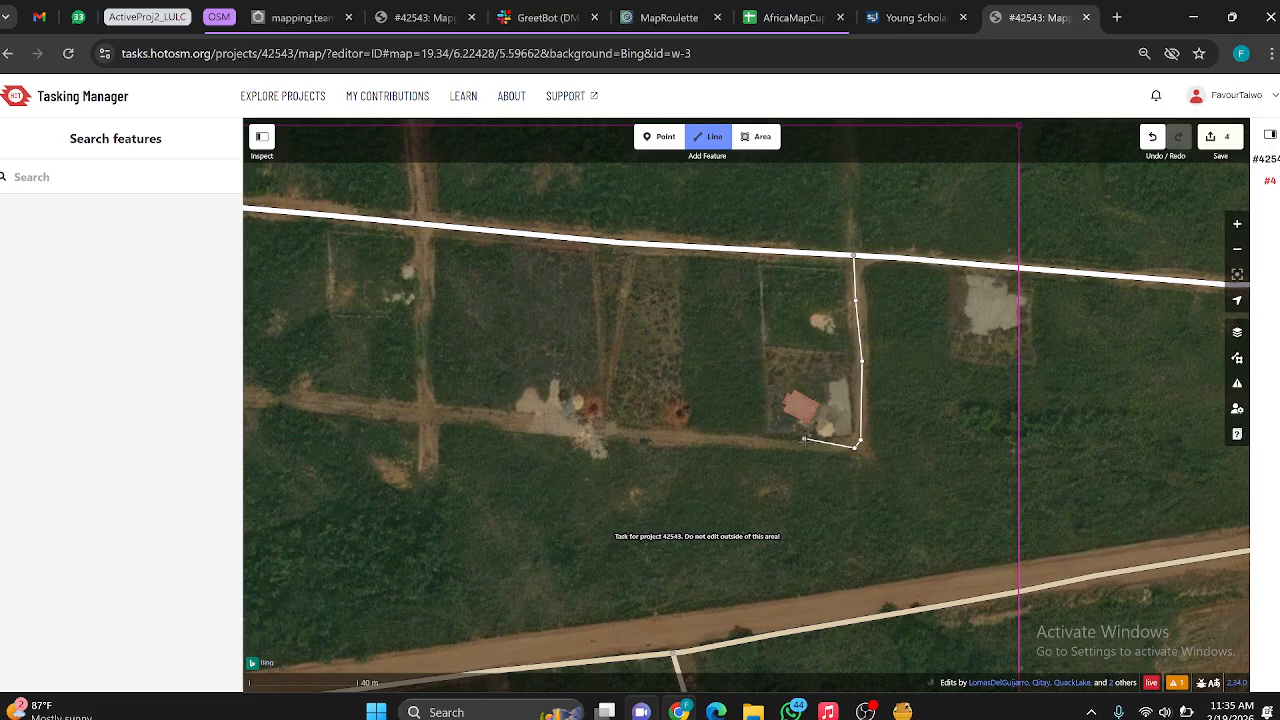
scroll(667, 443, "up", 3)
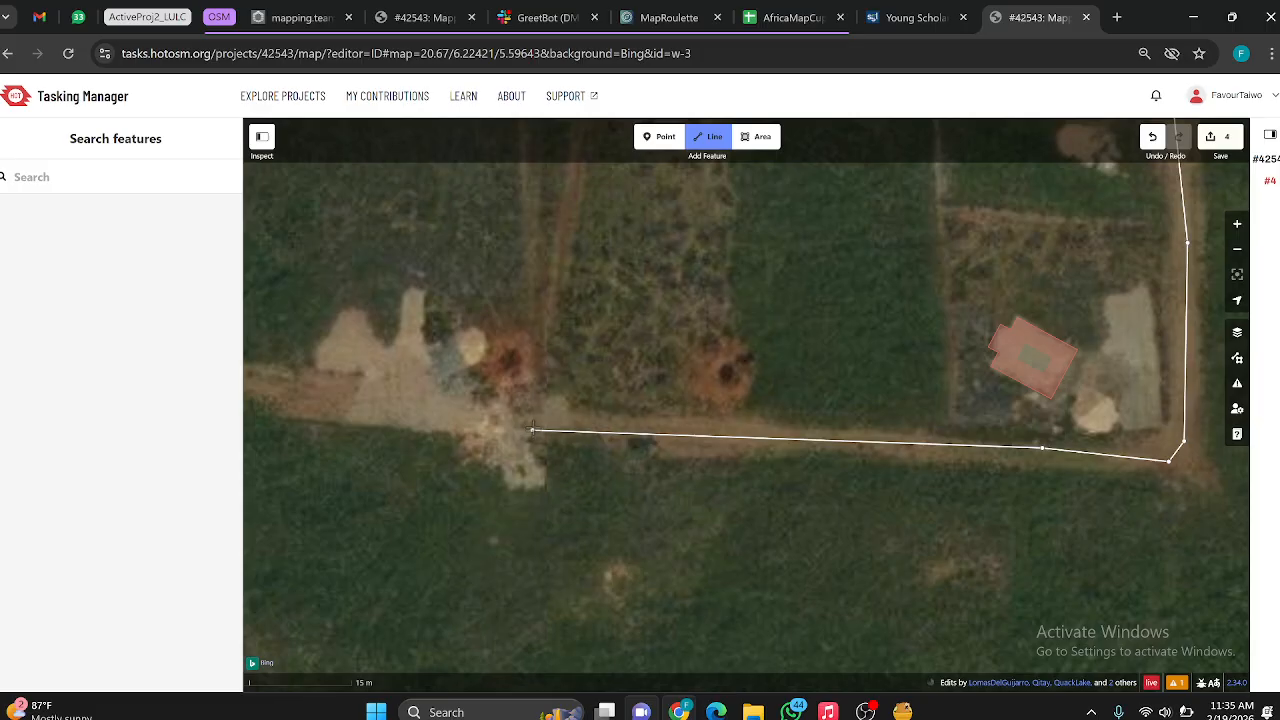
Step: Continue the line west along the dirt track to its end, finish it and classify it as a Residential Road
left_click(535, 430)
scroll(607, 402, "down", 5)
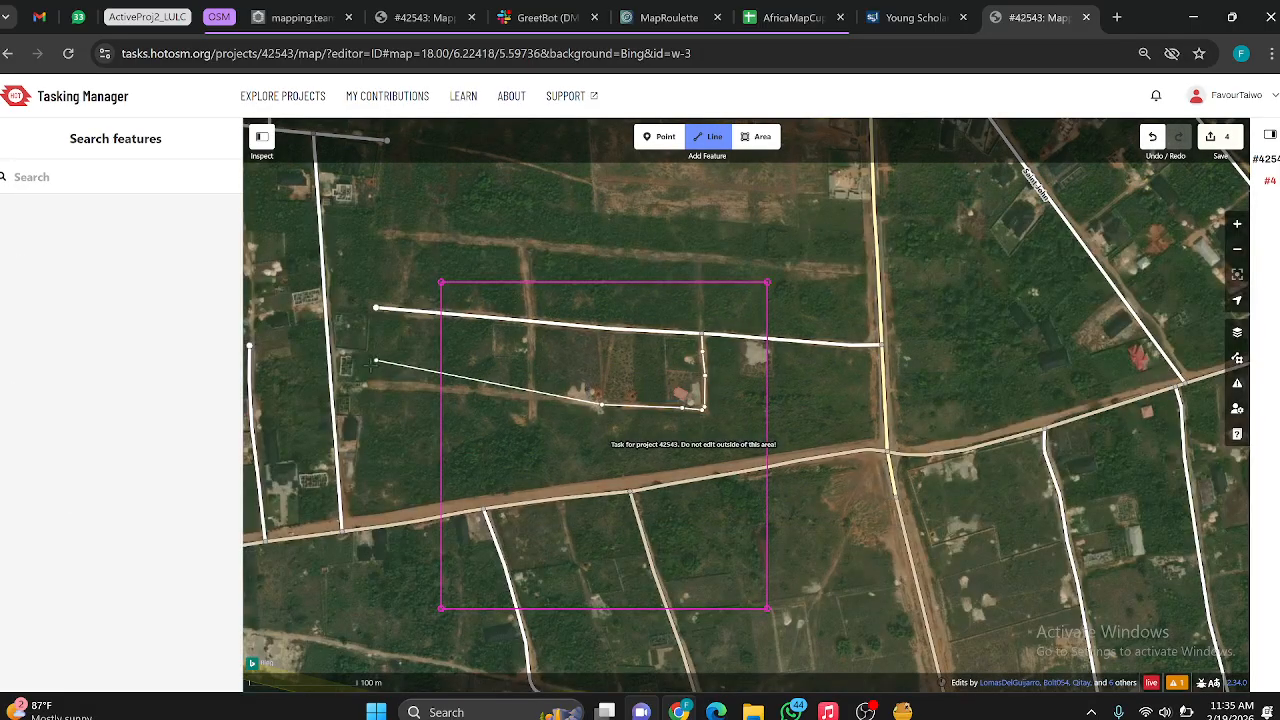
scroll(372, 390, "up", 3)
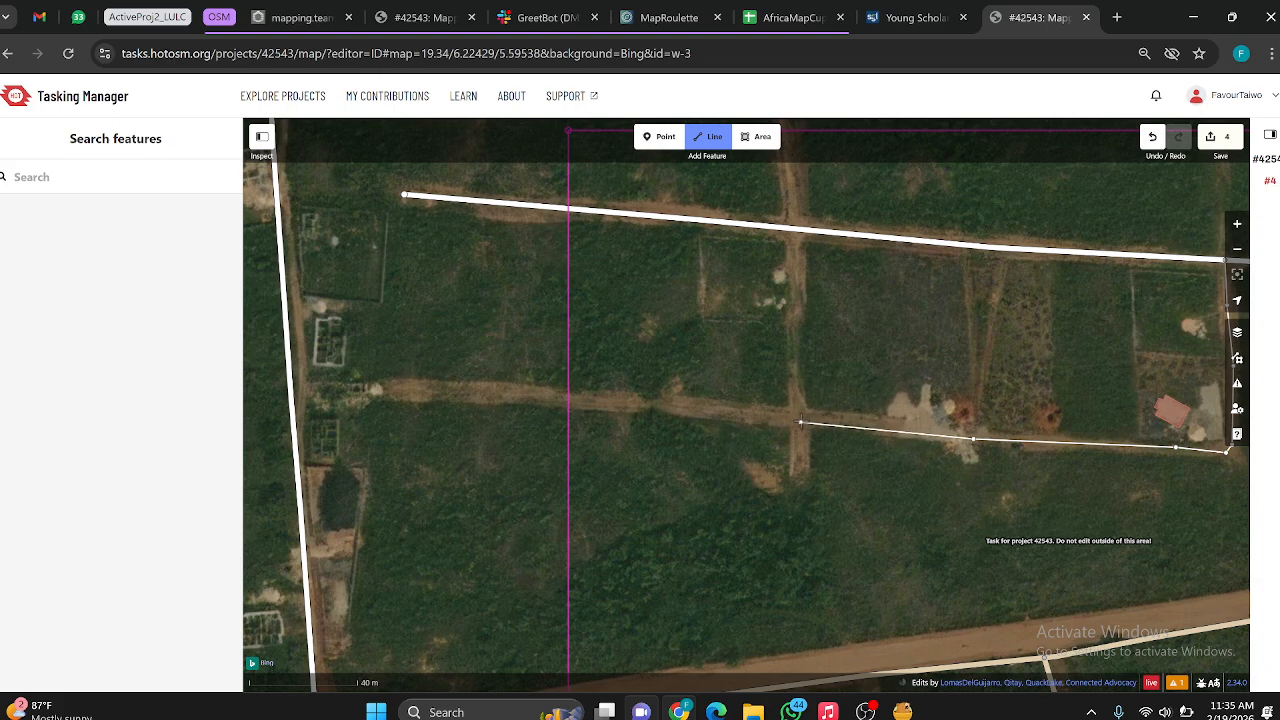
left_click(800, 420)
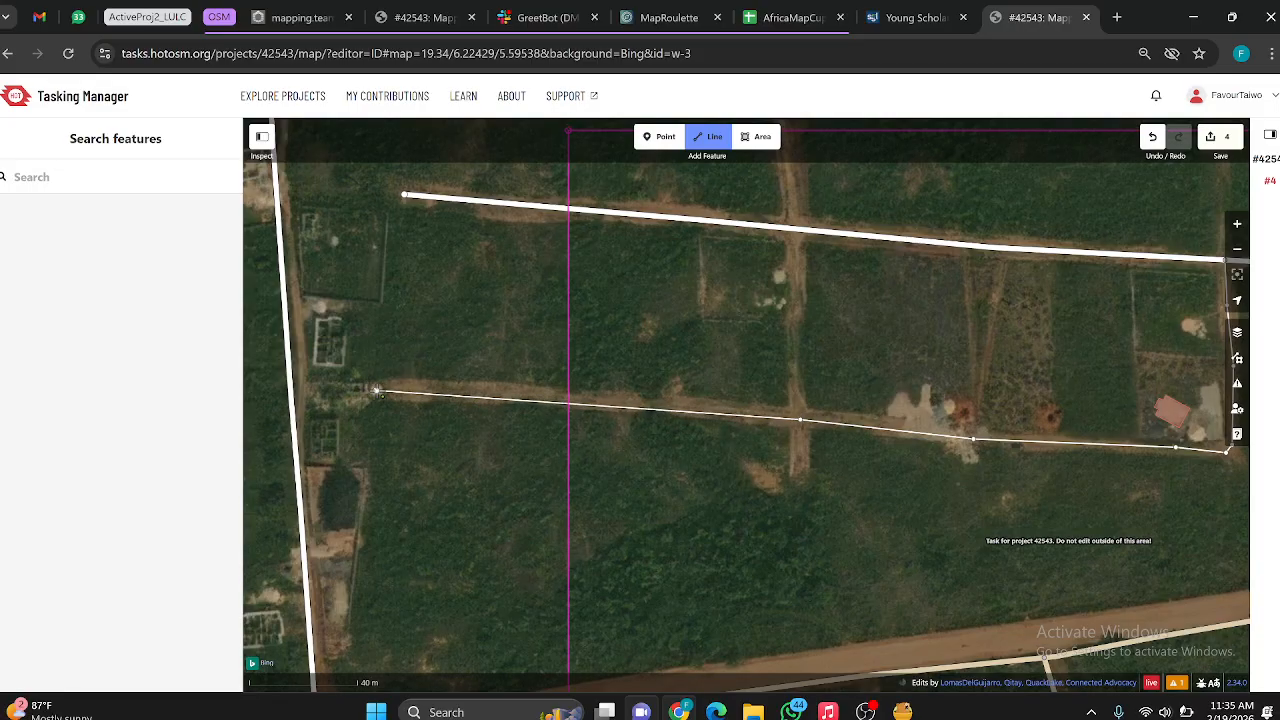
double_click(378, 392)
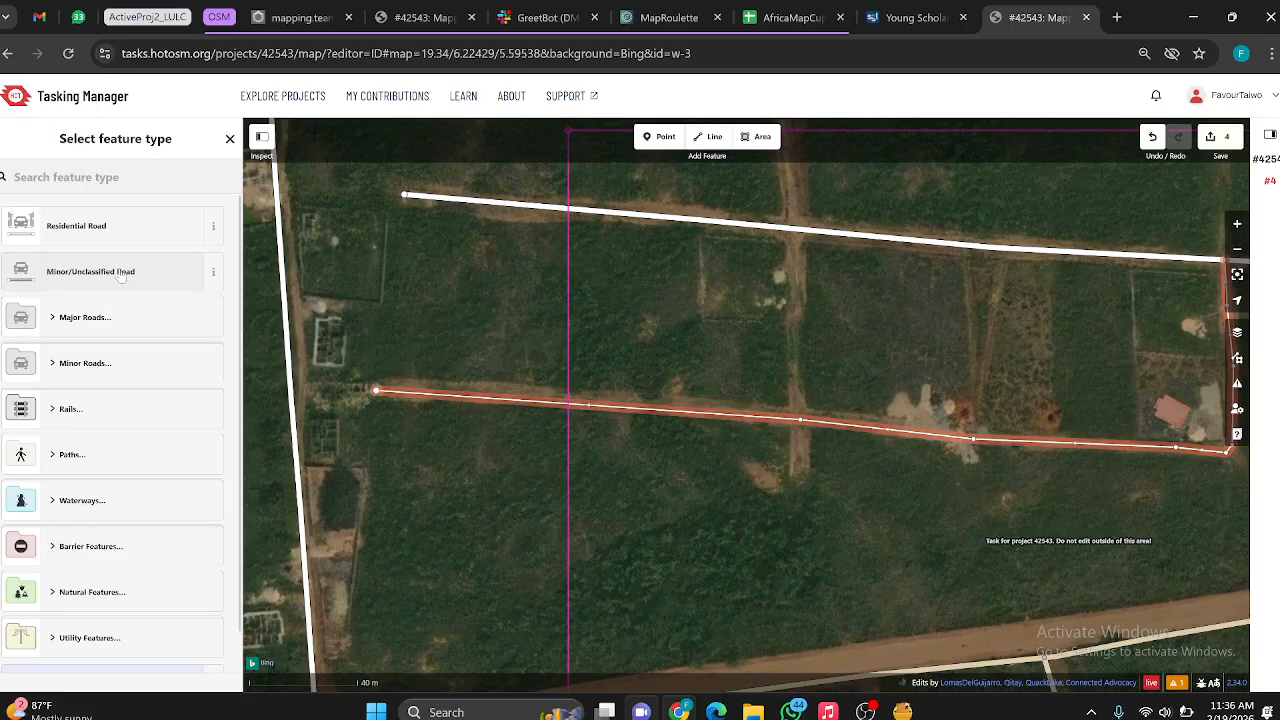
left_click(100, 225)
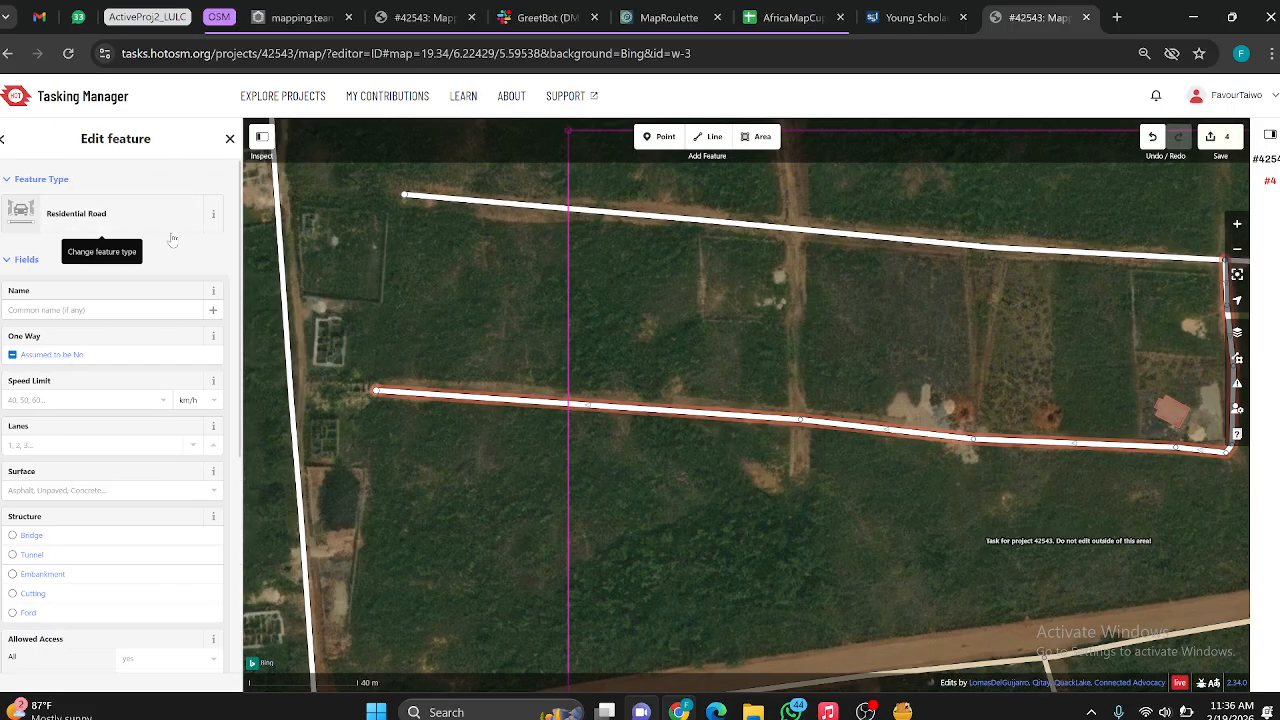
Step: Examine the task area around the new roads and south of the main road for buildings and tracks still unmapped
scroll(544, 330, "down", 5)
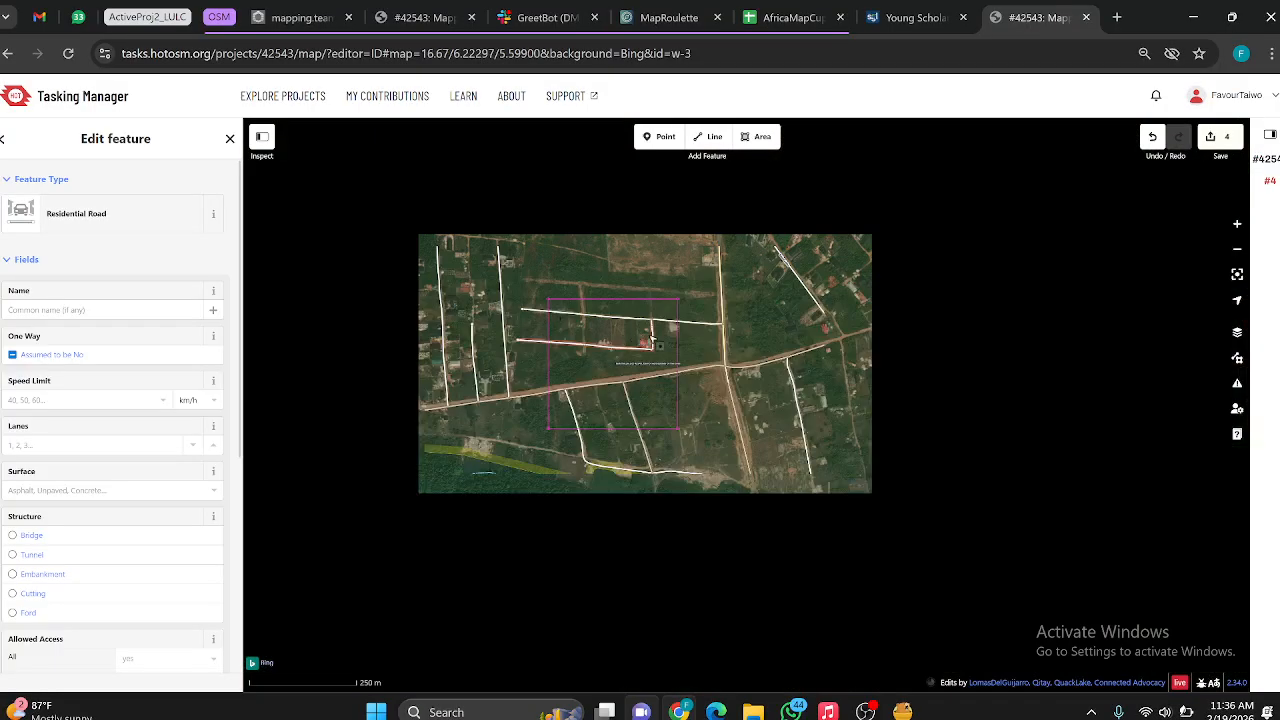
scroll(652, 330, "up", 5)
scroll(490, 280, "up", 5)
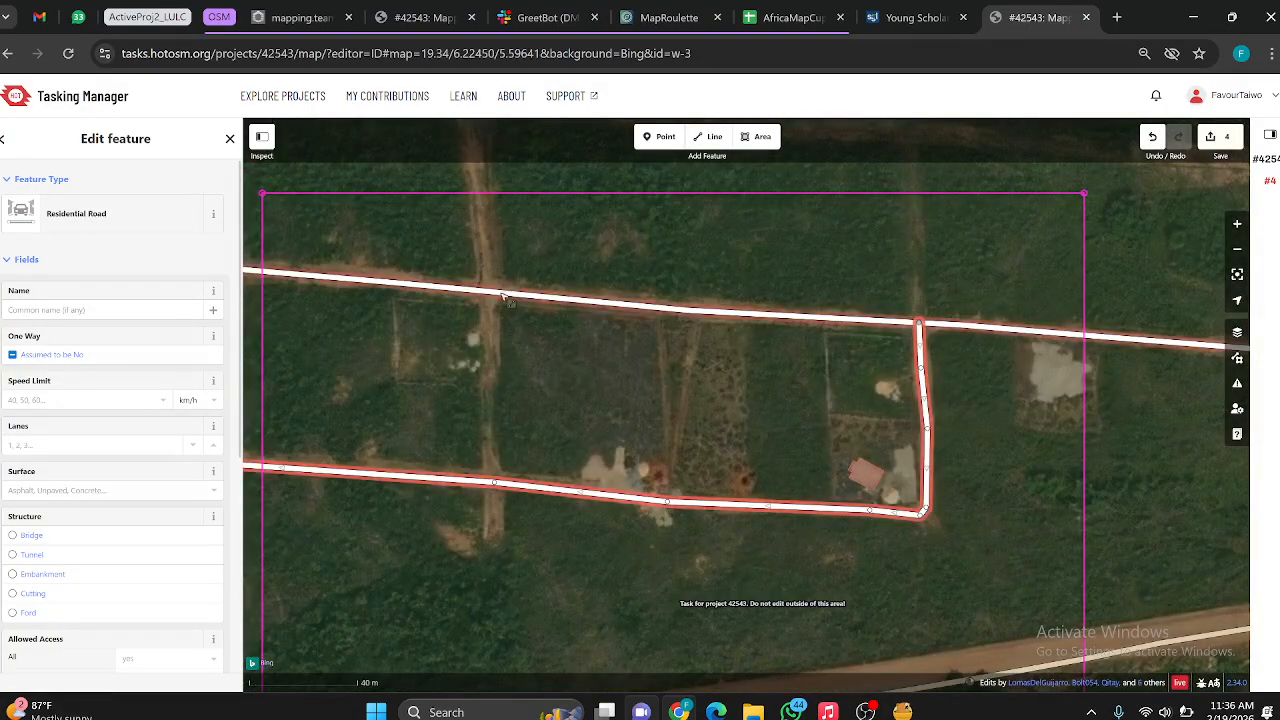
scroll(616, 368, "down", 5)
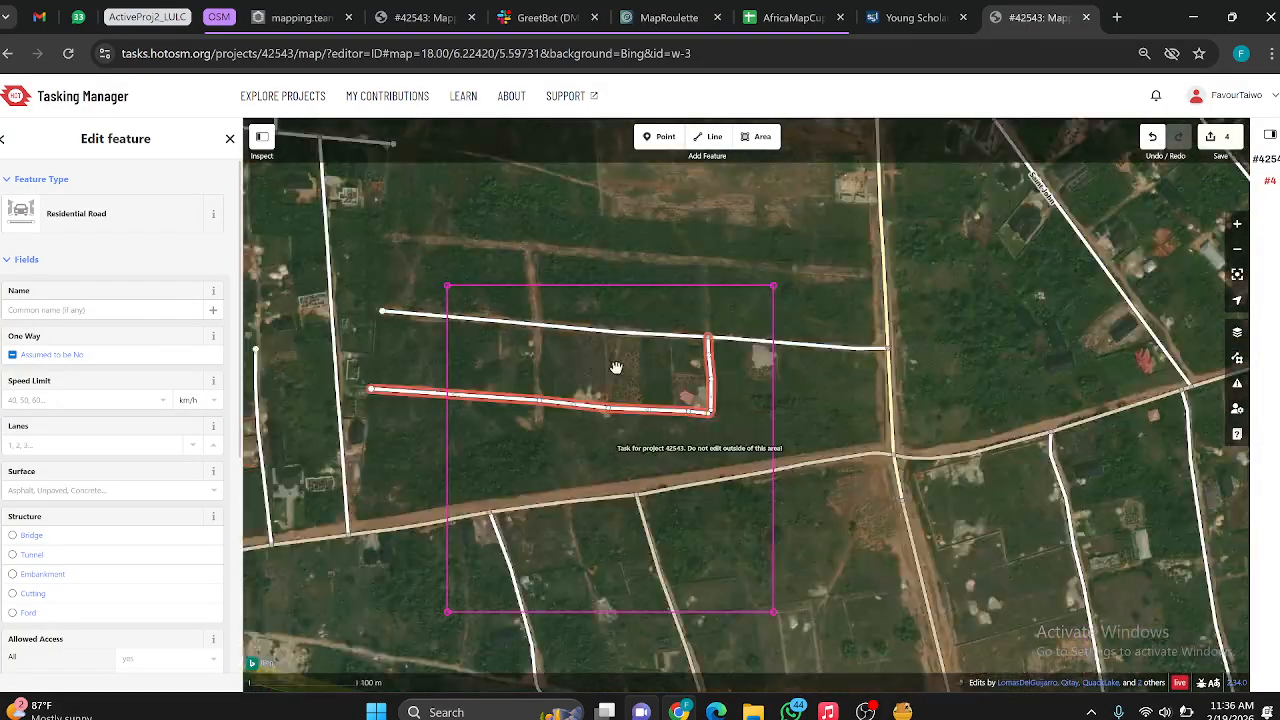
scroll(508, 378, "up", 5)
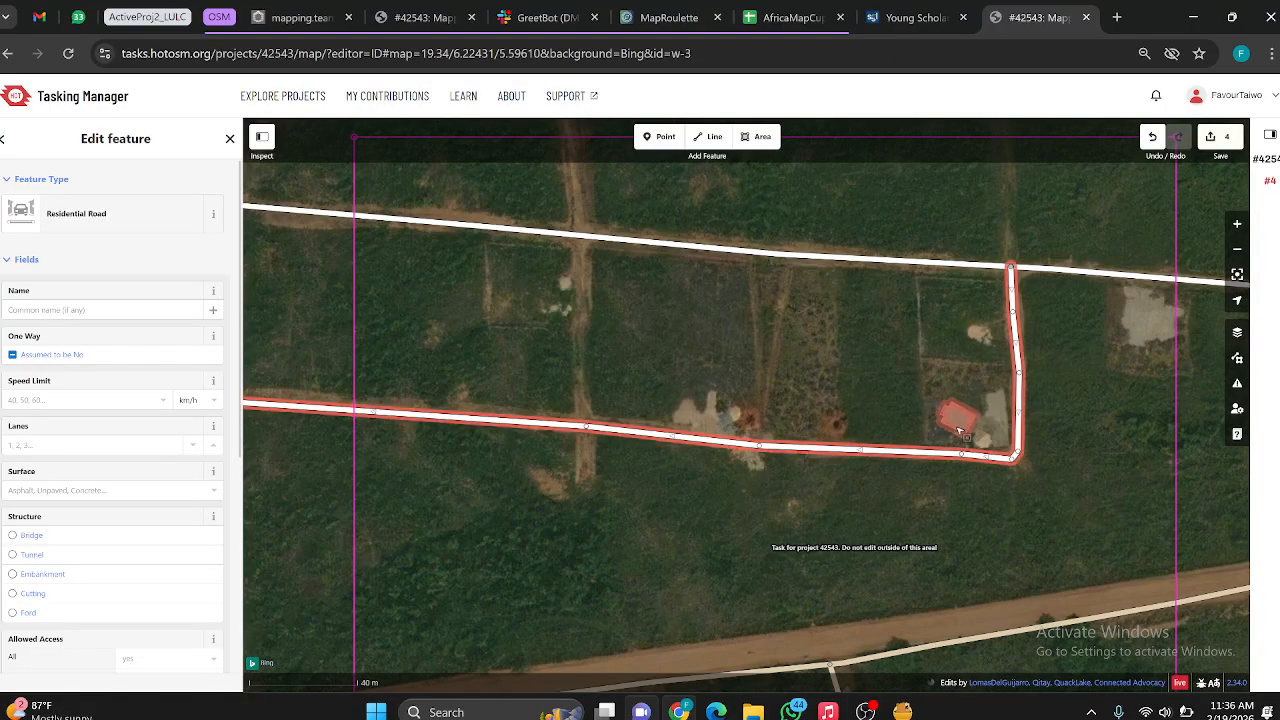
scroll(955, 415, "up", 5)
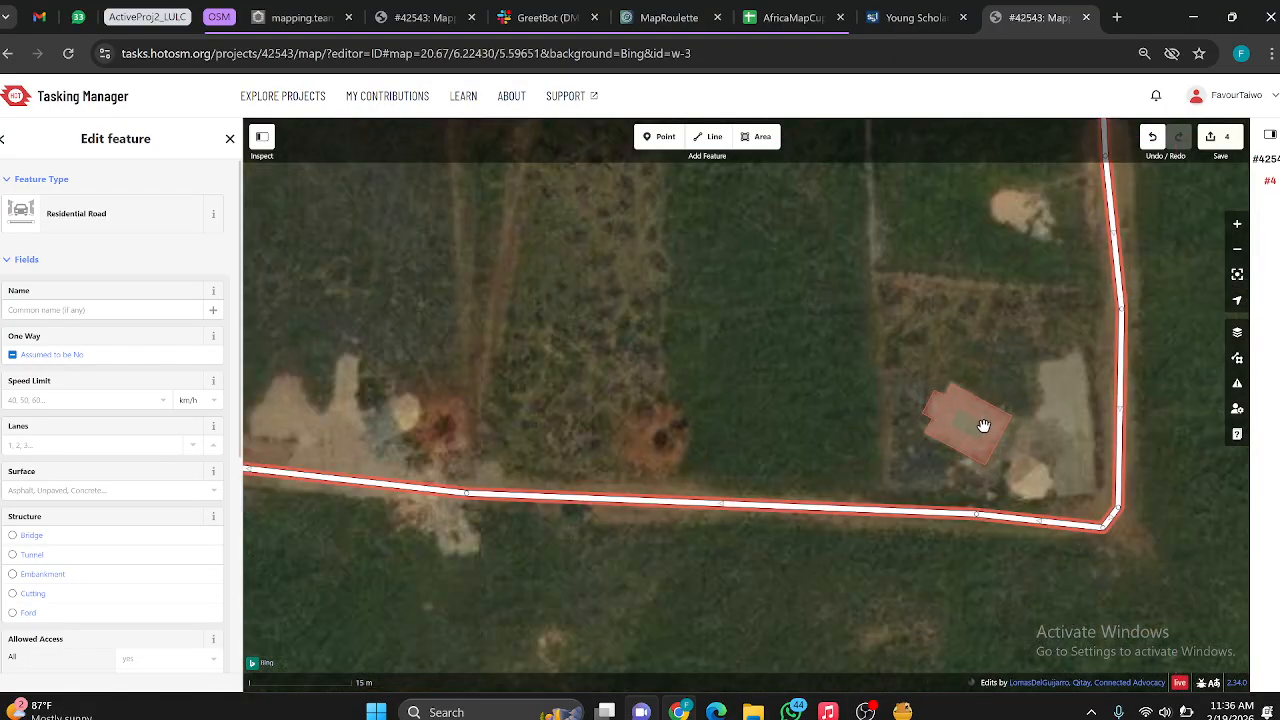
scroll(980, 418, "up", 5)
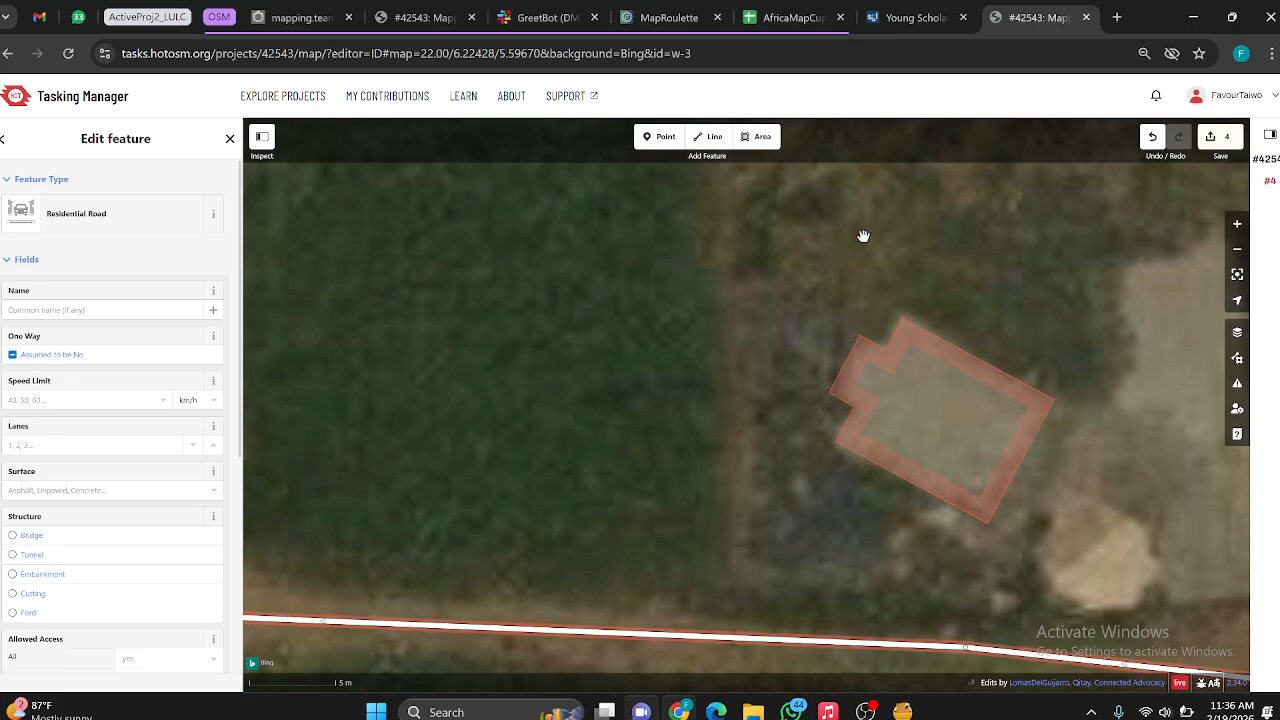
scroll(693, 315, "down", 15)
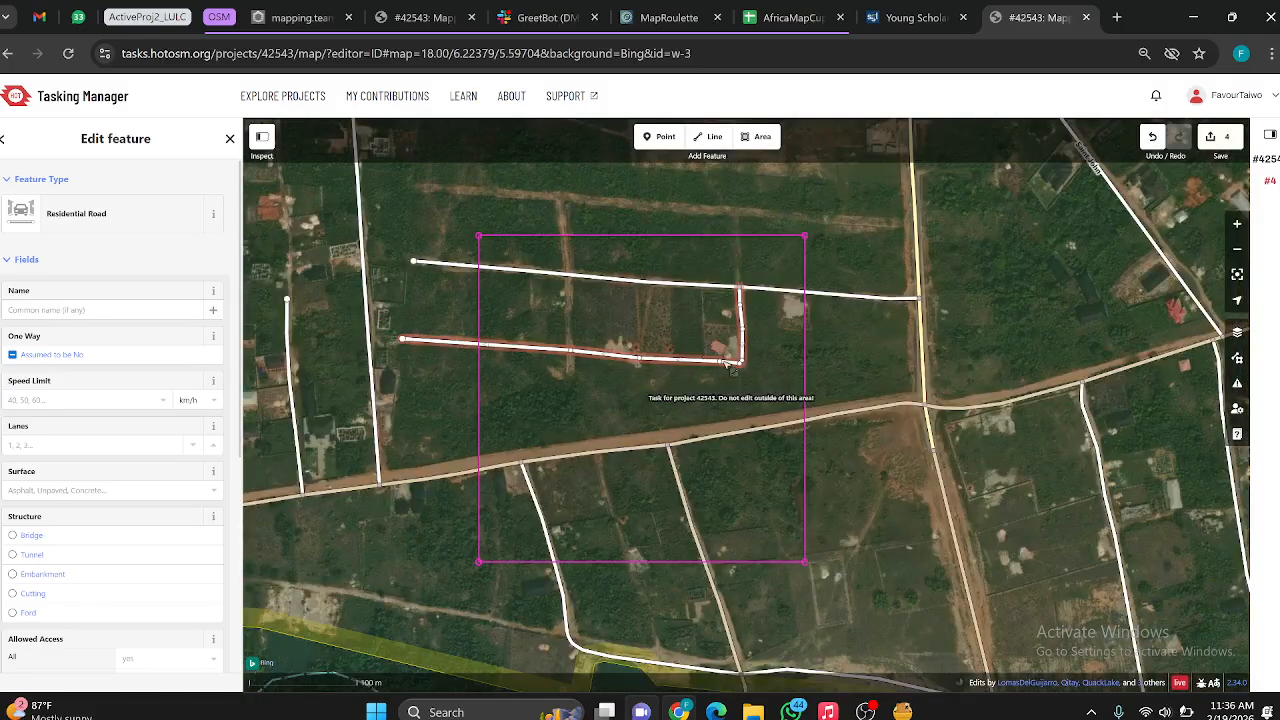
scroll(710, 556, "up", 9)
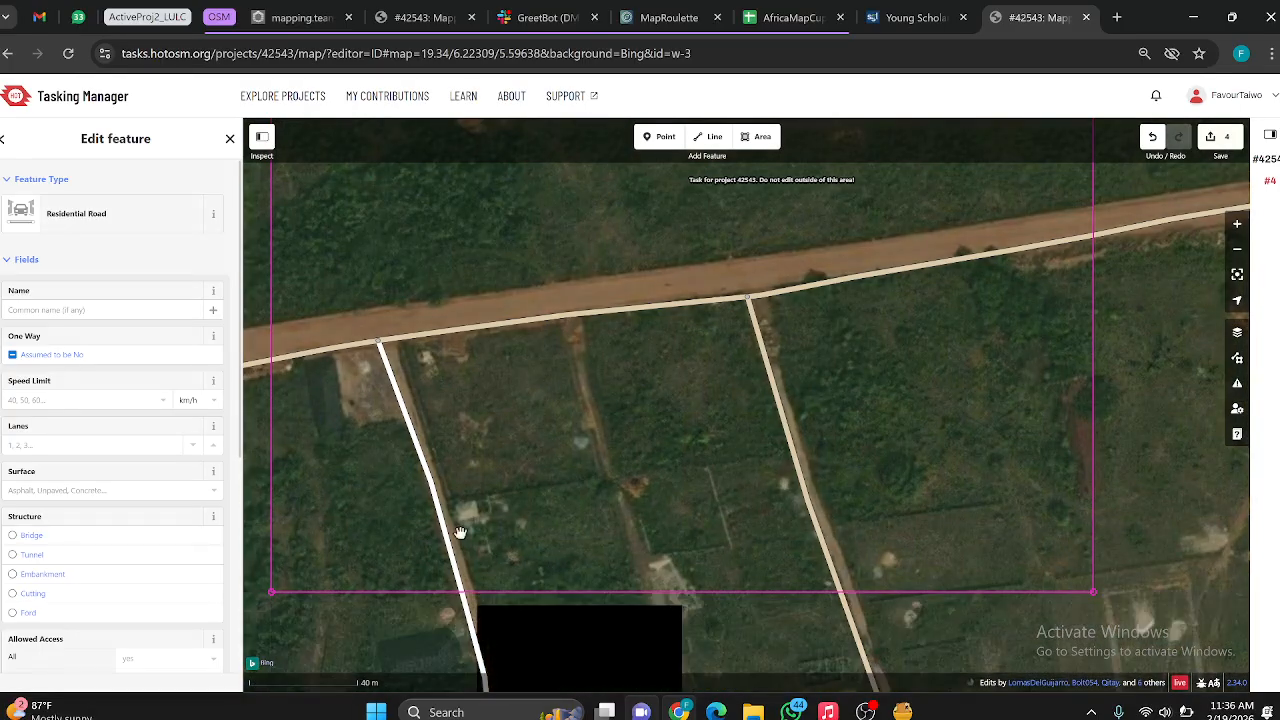
scroll(469, 535, "up", 2)
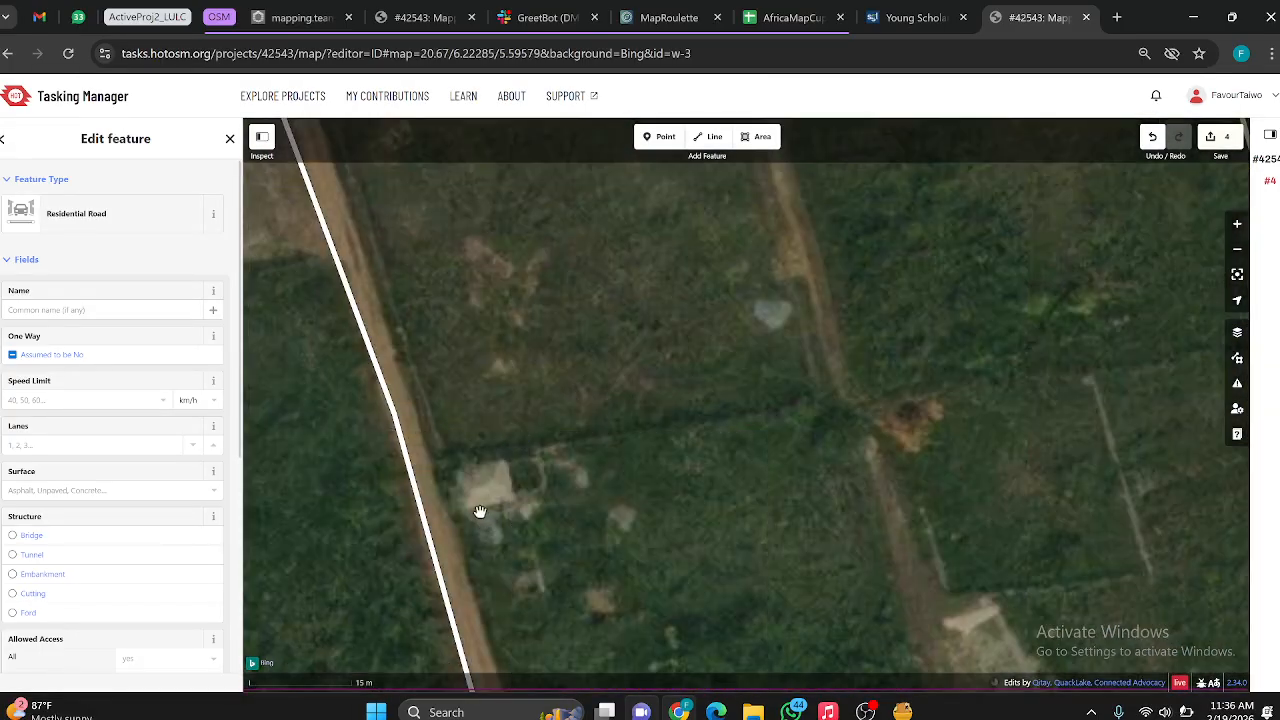
scroll(480, 512, "up", 5)
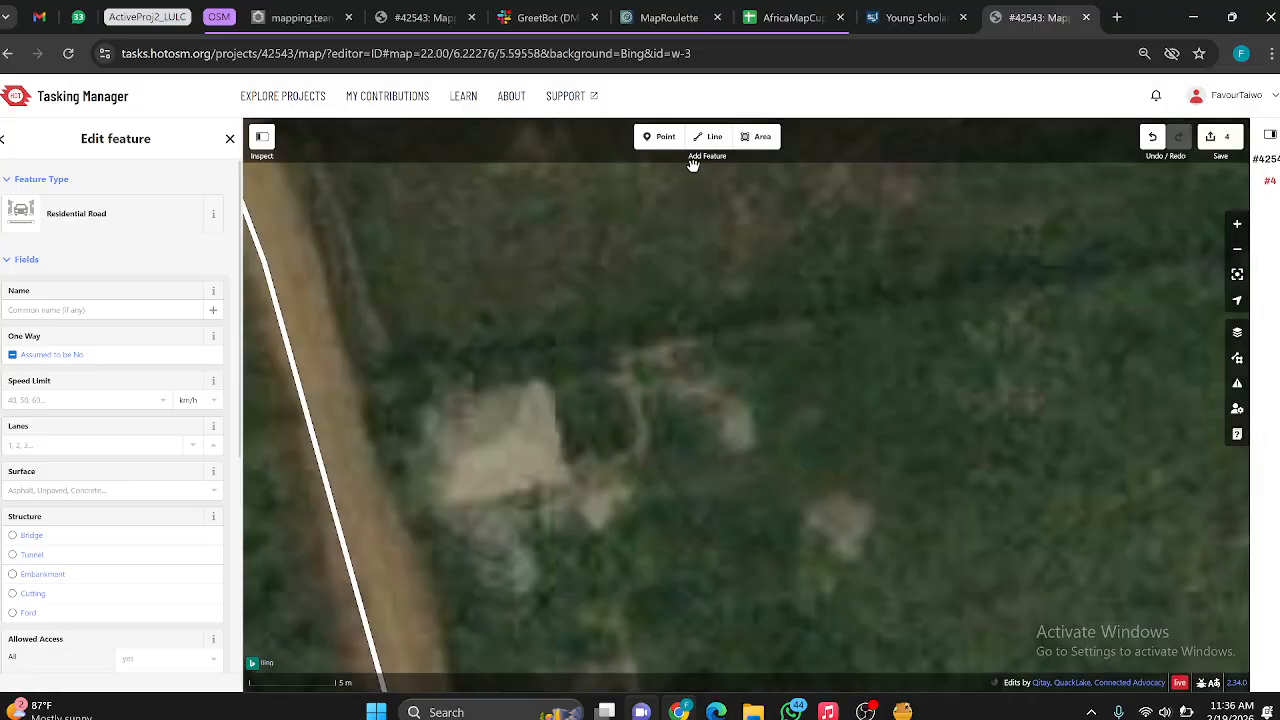
left_click(757, 136)
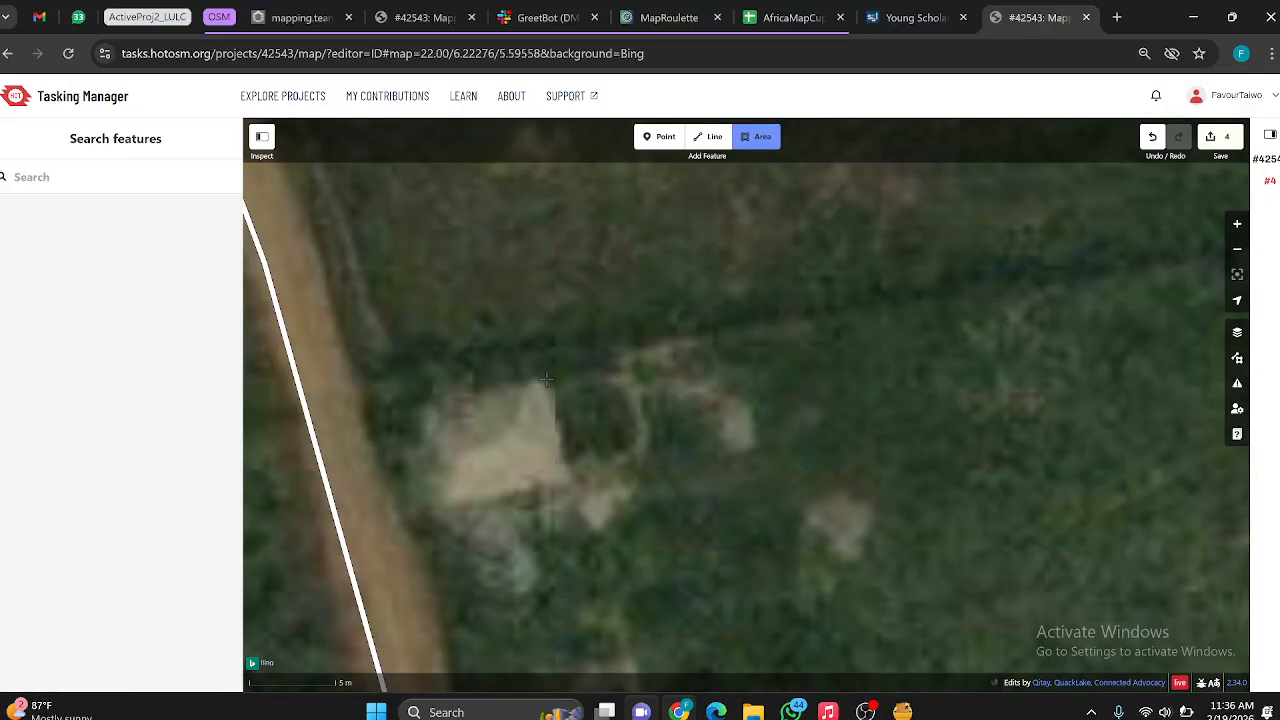
left_click(545, 381)
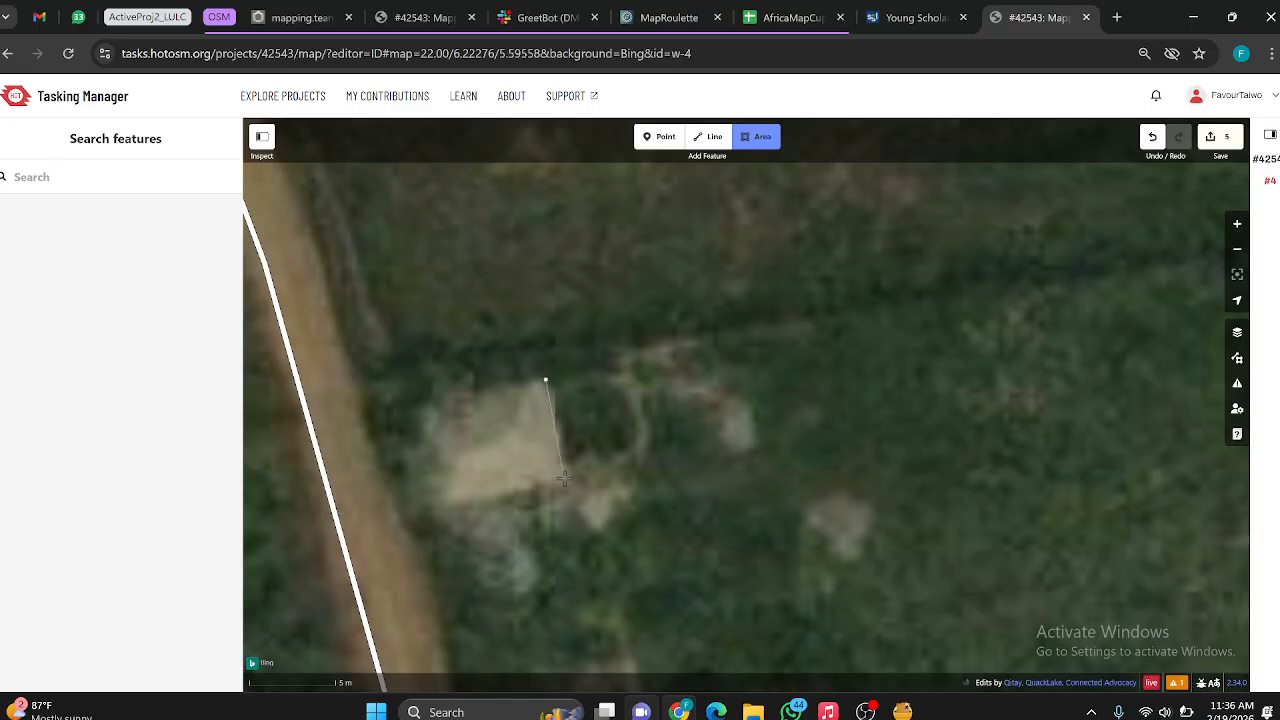
key("Escape")
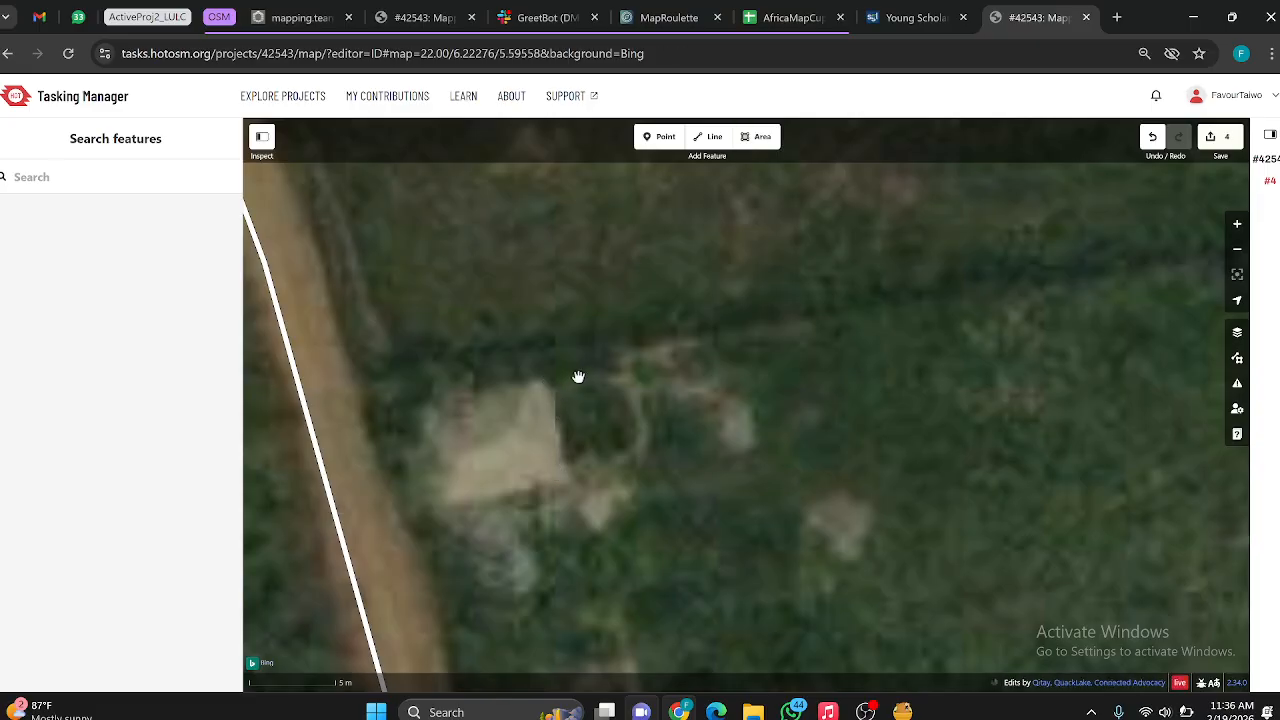
Step: Trace the pale-roofed building beside the southwestern road as a closed four-corner area
left_click(757, 136)
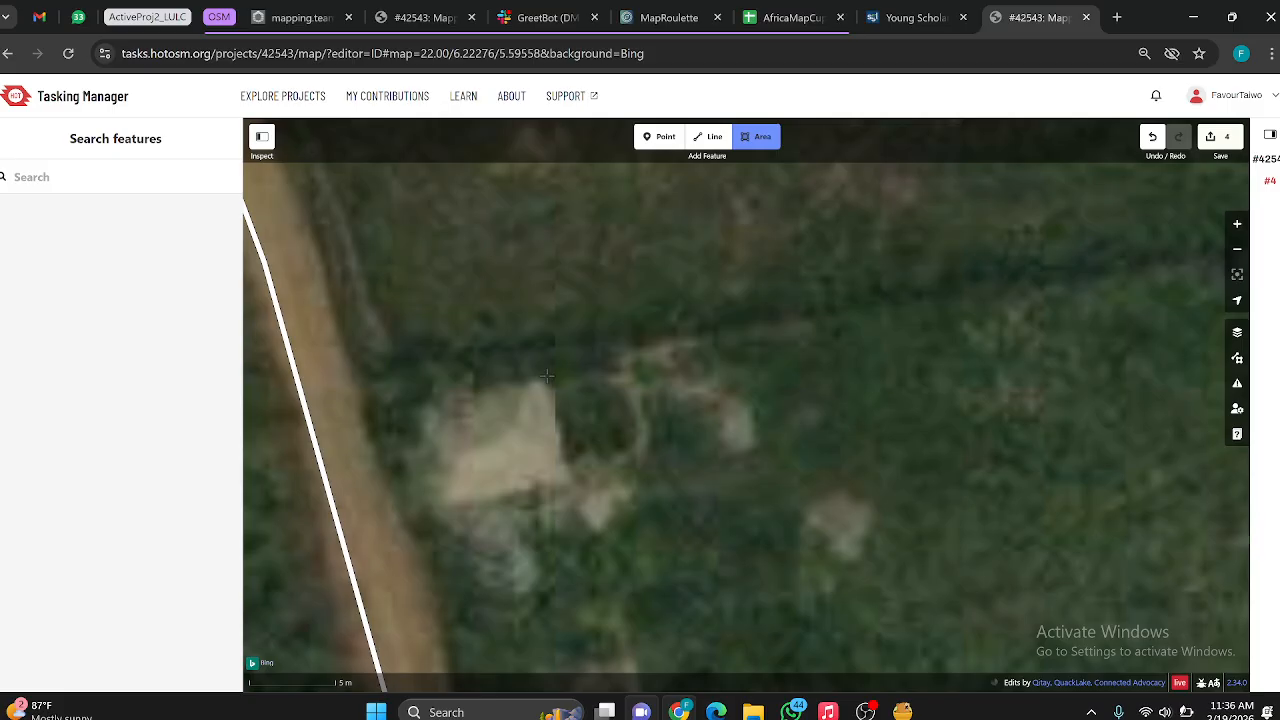
left_click(548, 380)
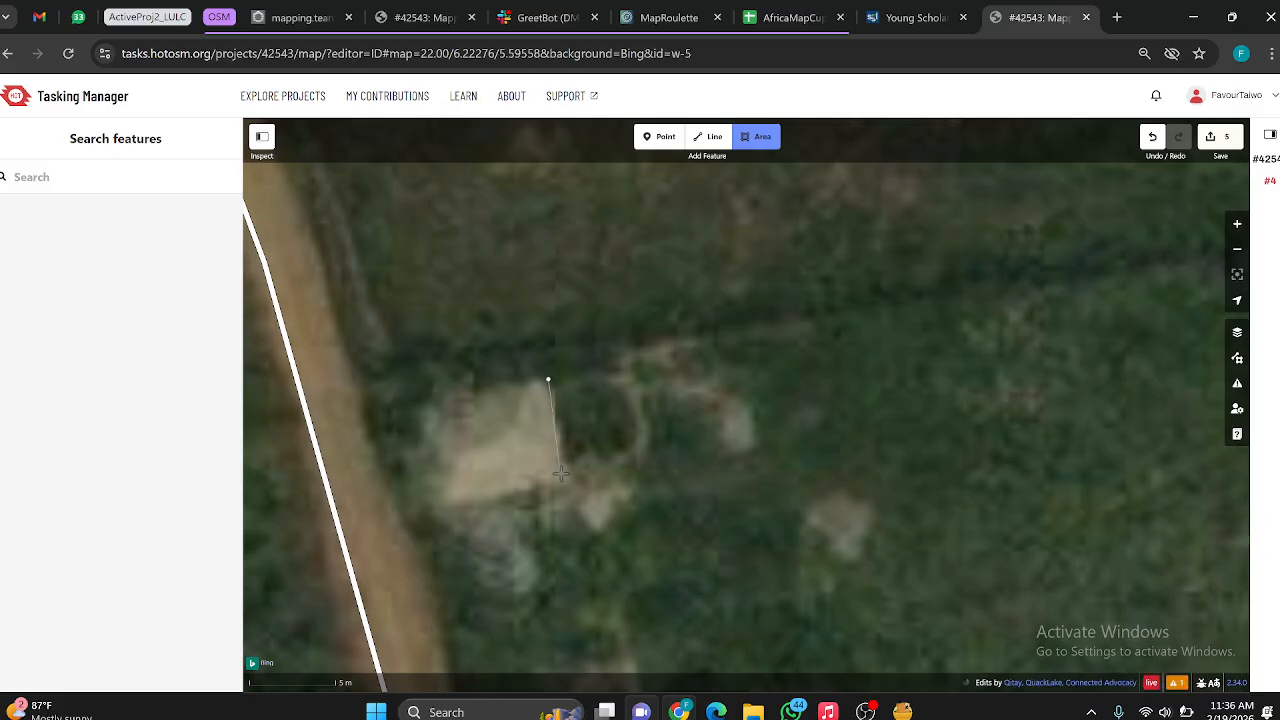
left_click(566, 476)
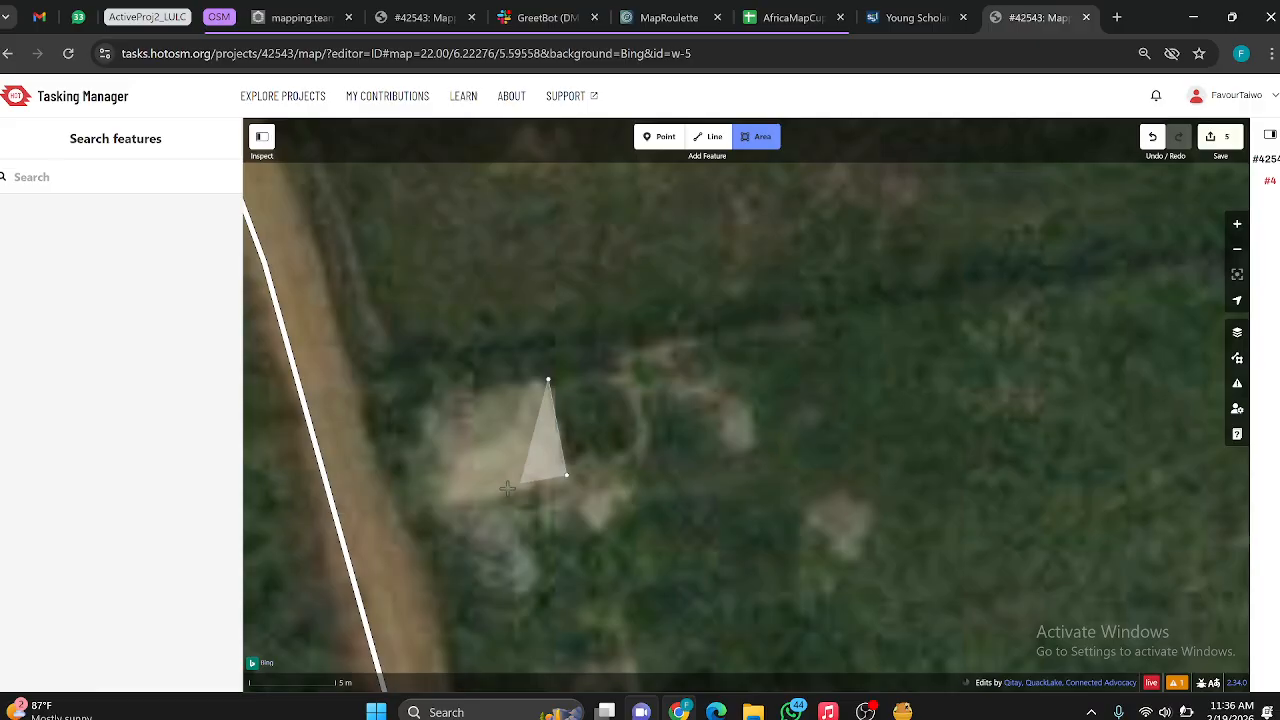
left_click(445, 502)
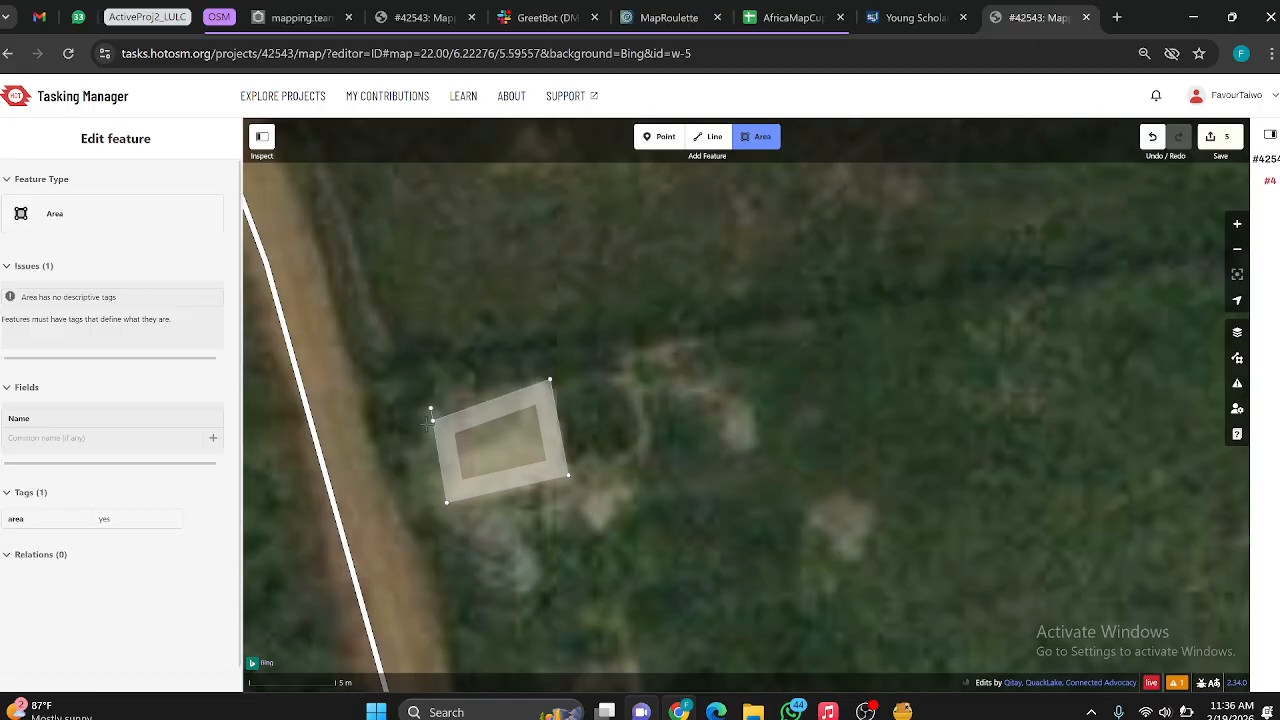
left_click(432, 408)
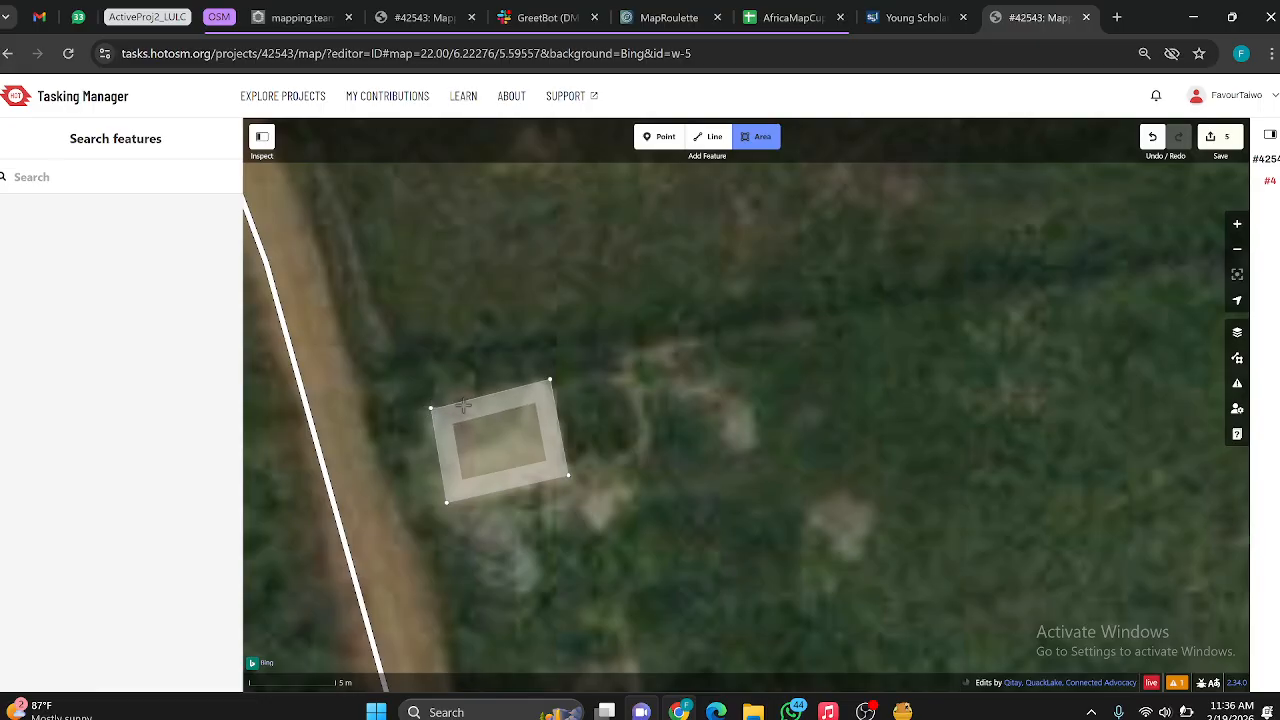
left_click(550, 381)
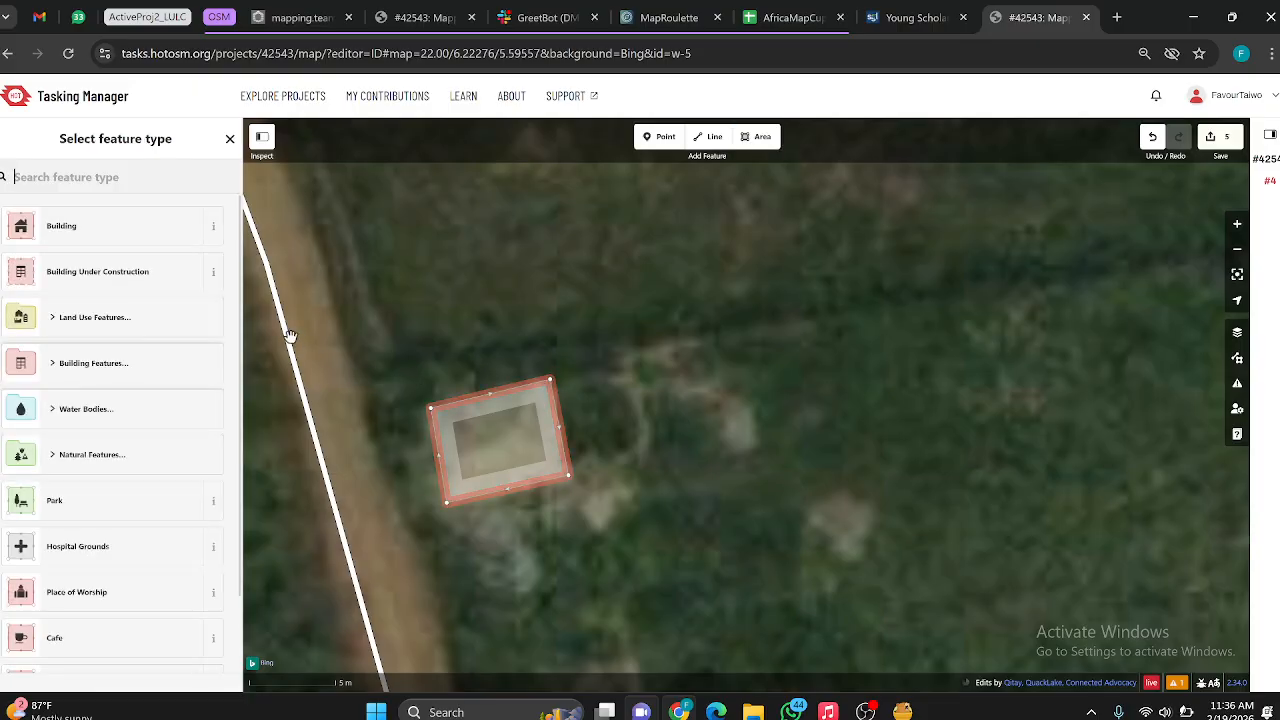
Step: Classify the new outline as a Building and square its corners
left_click(128, 241)
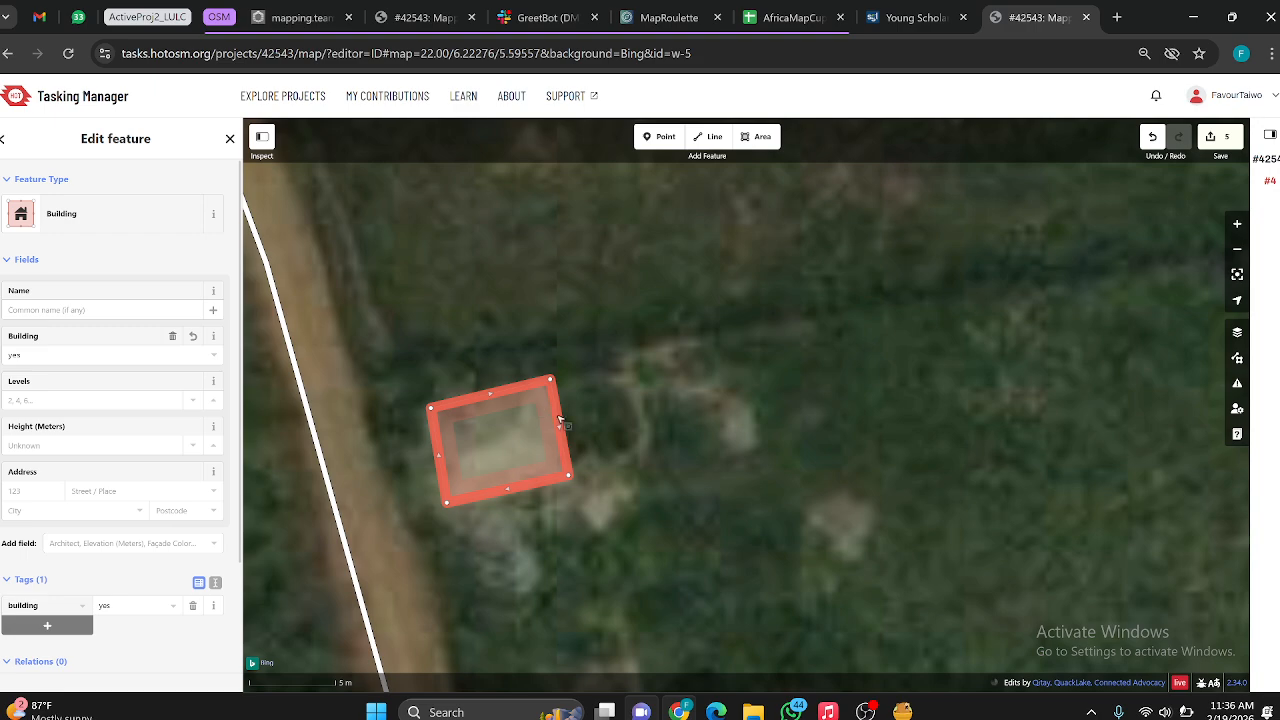
key("q")
scroll(650, 406, "down", 3)
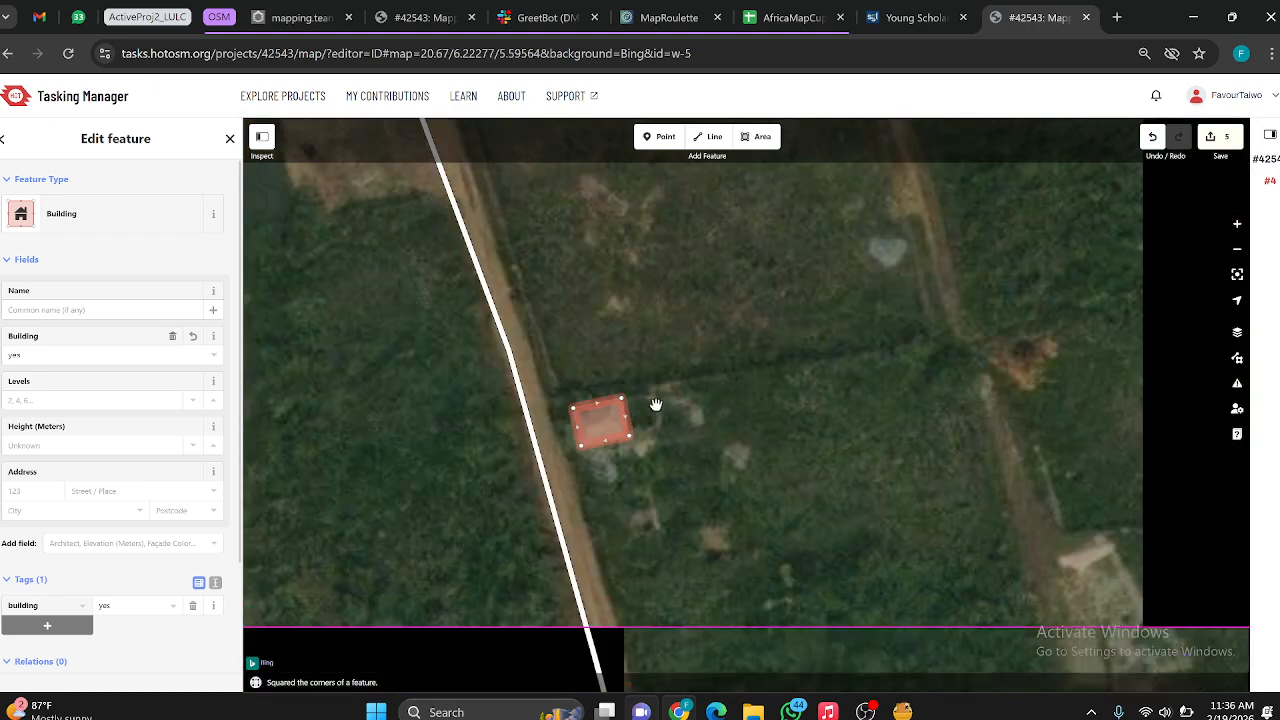
Step: Examine the whole task area on the Bing imagery, from the new building to the roads north and south of the main road
scroll(656, 404, "down", 5)
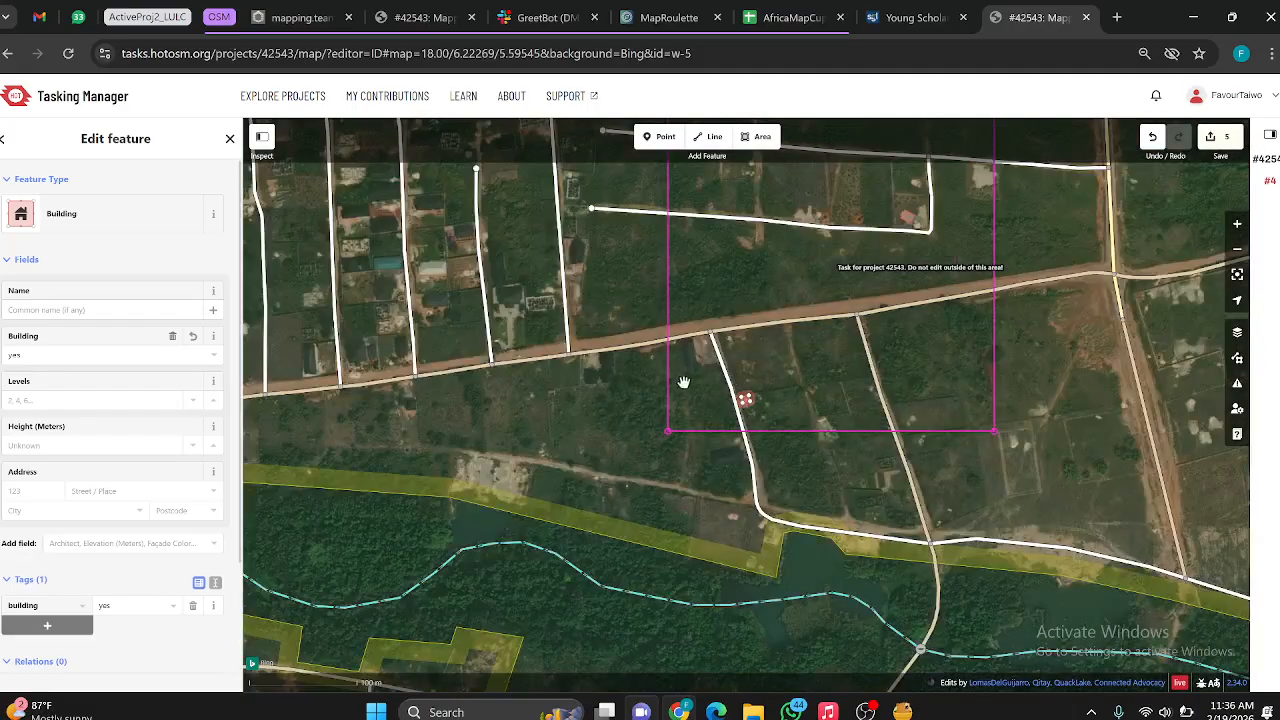
scroll(928, 320, "down", 3)
scroll(886, 302, "up", 3)
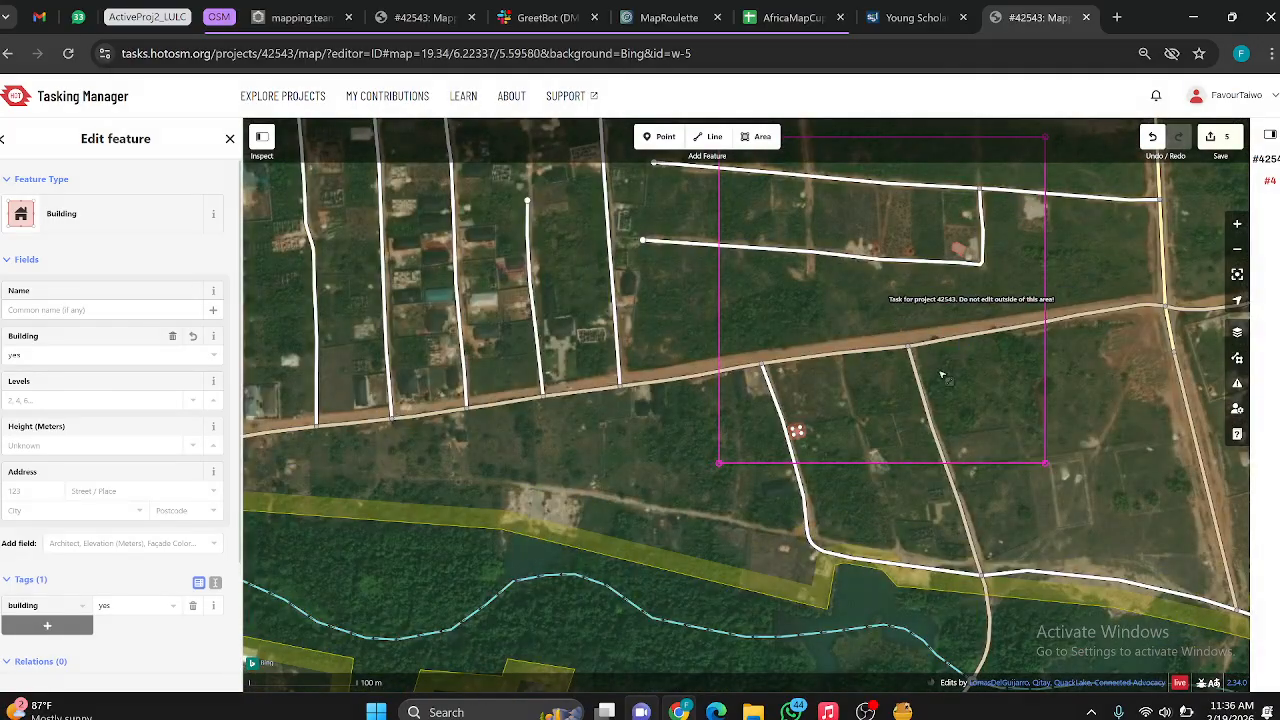
scroll(940, 376, "up", 3)
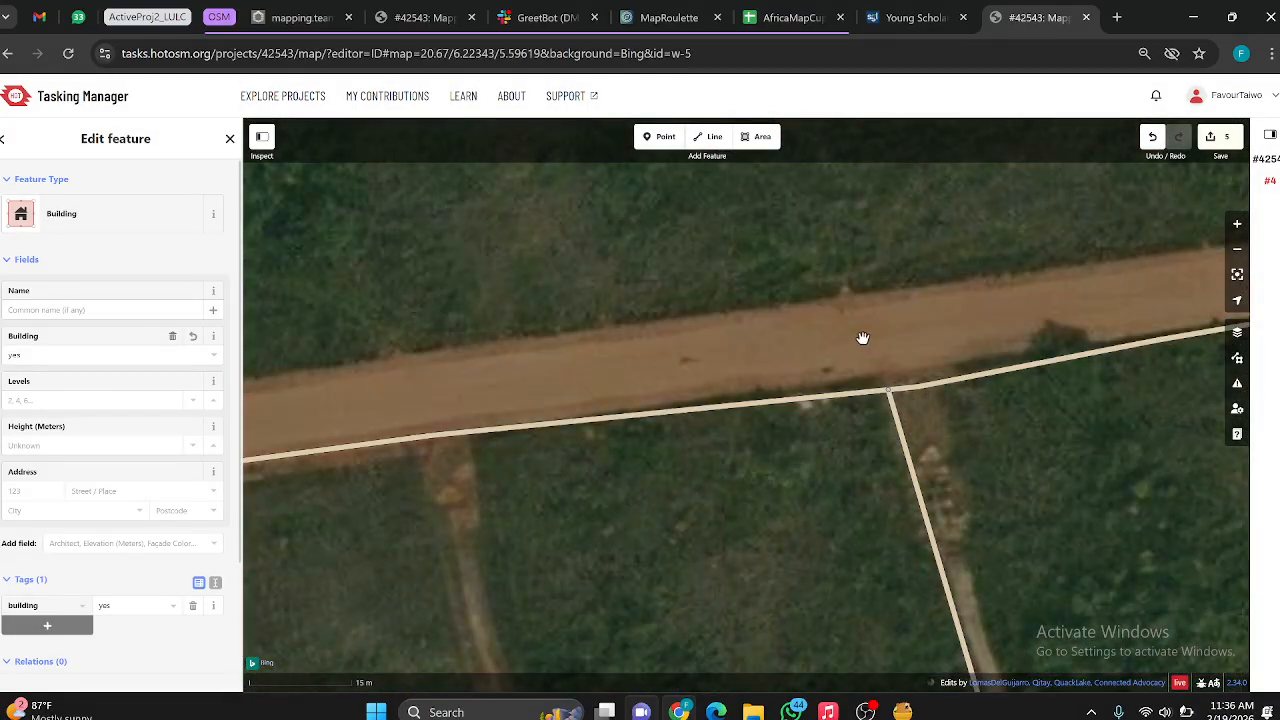
scroll(863, 338, "down", 4)
scroll(926, 371, "down", 4)
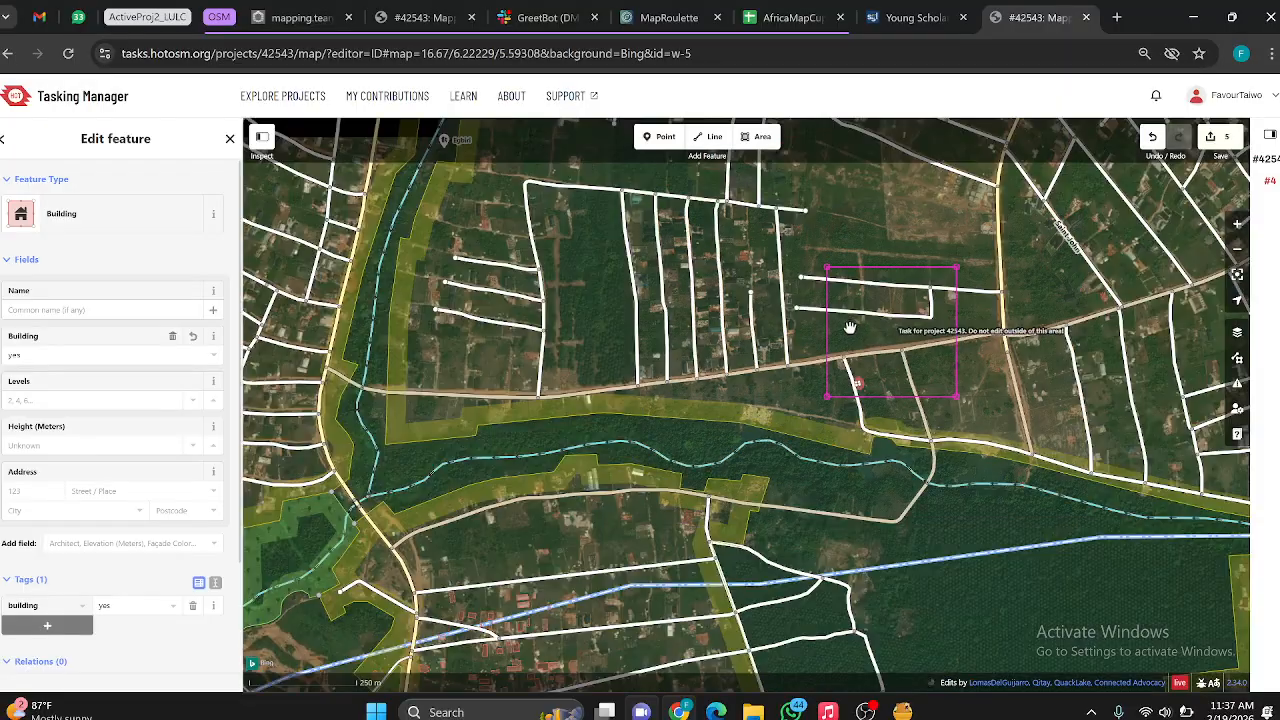
scroll(808, 350, "up", 3)
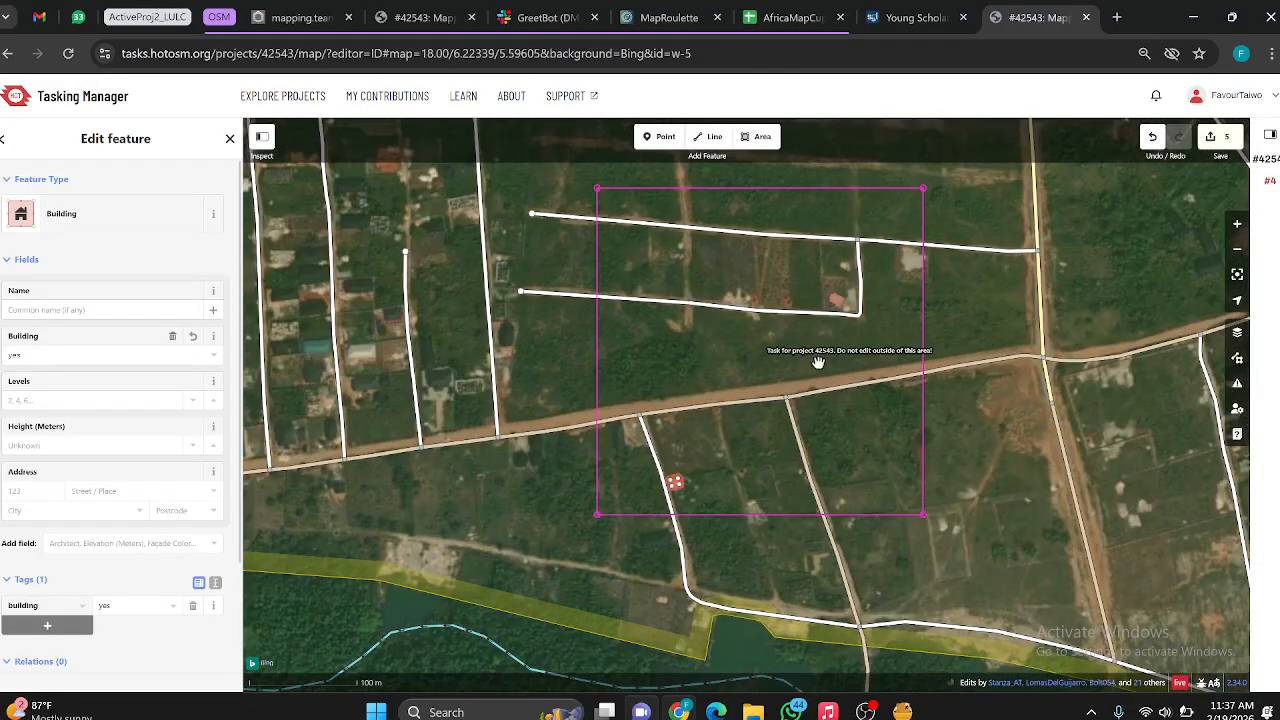
scroll(818, 362, "up", 3)
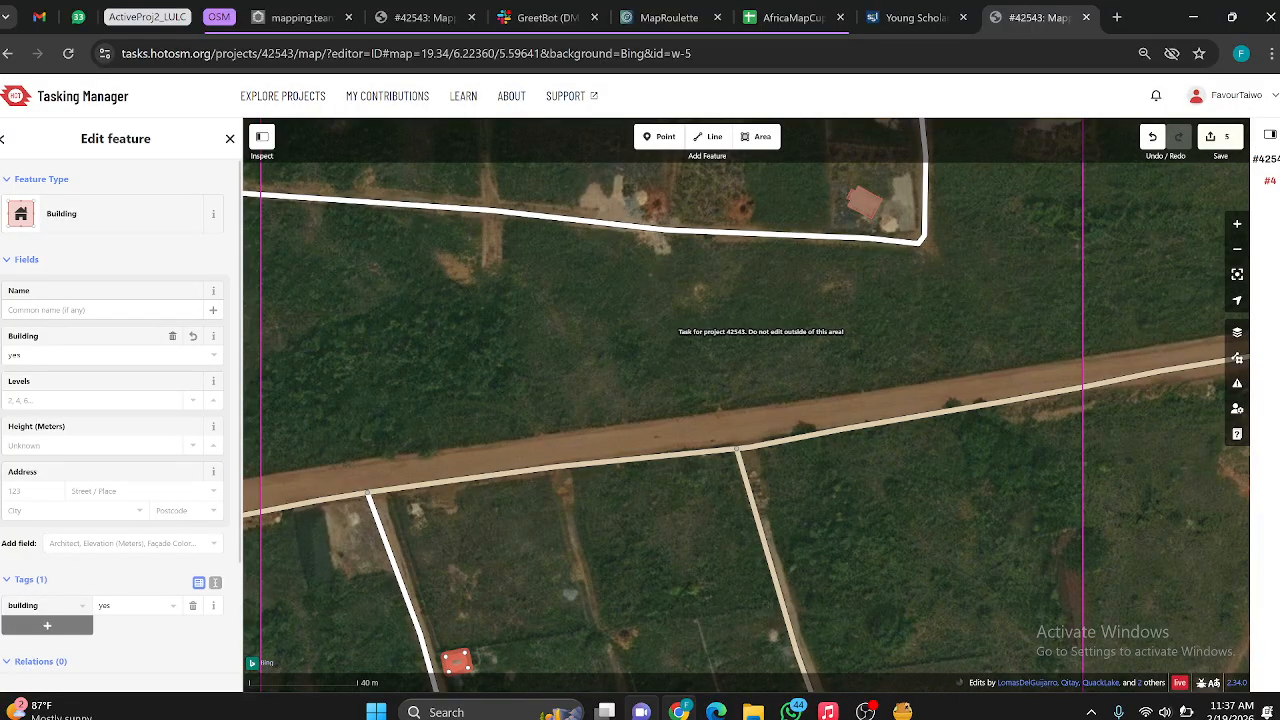
Step: Review the project's imagery instructions and the list of available background layers
left_click(1270, 138)
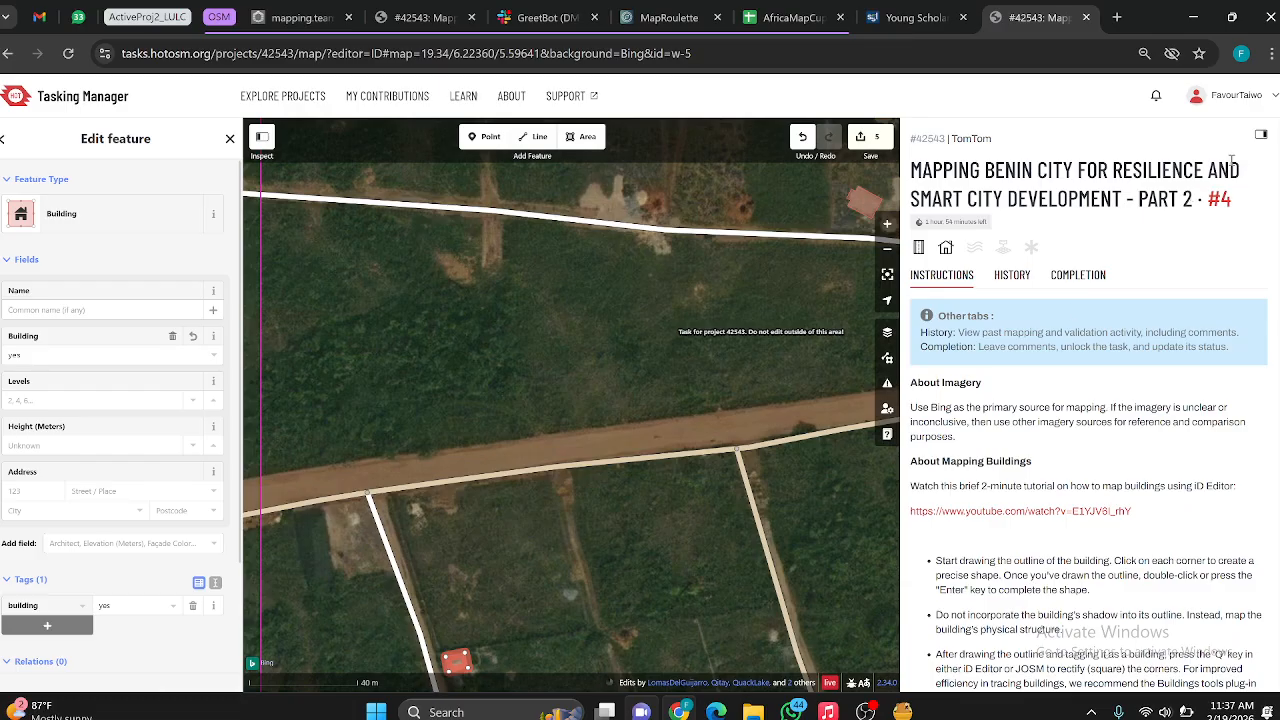
left_click(1260, 138)
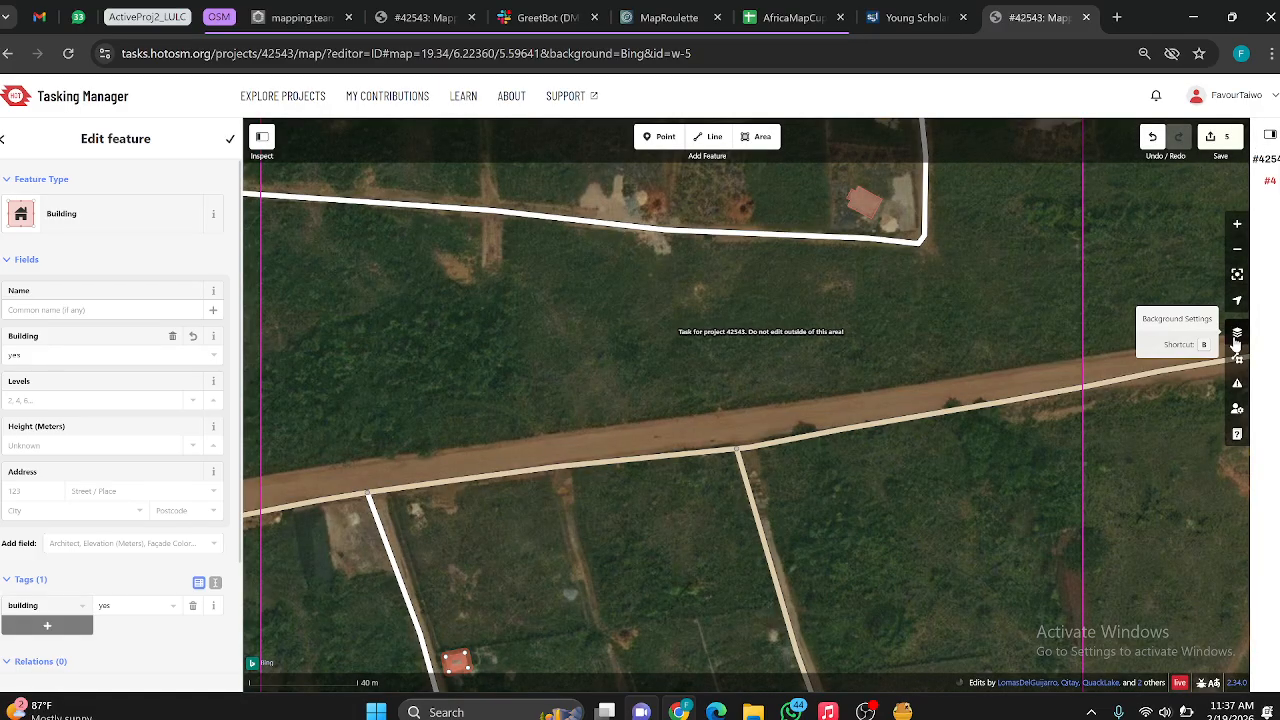
left_click(1236, 335)
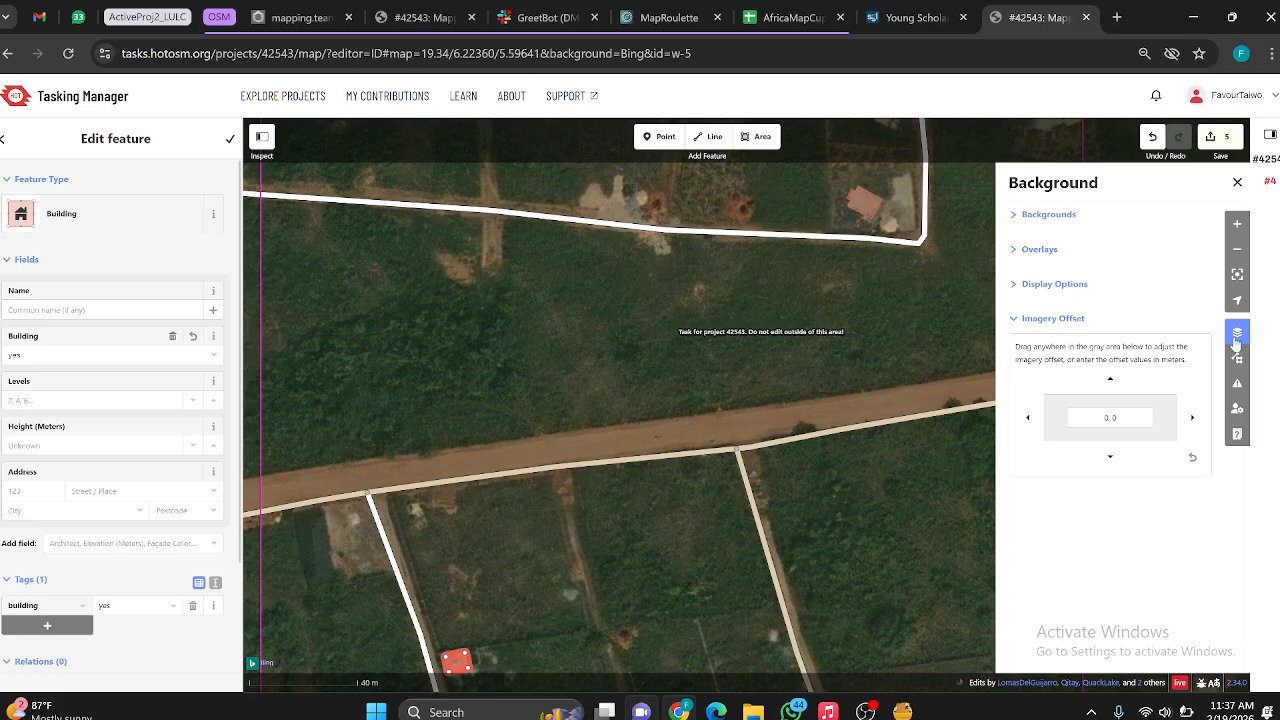
left_click(1016, 225)
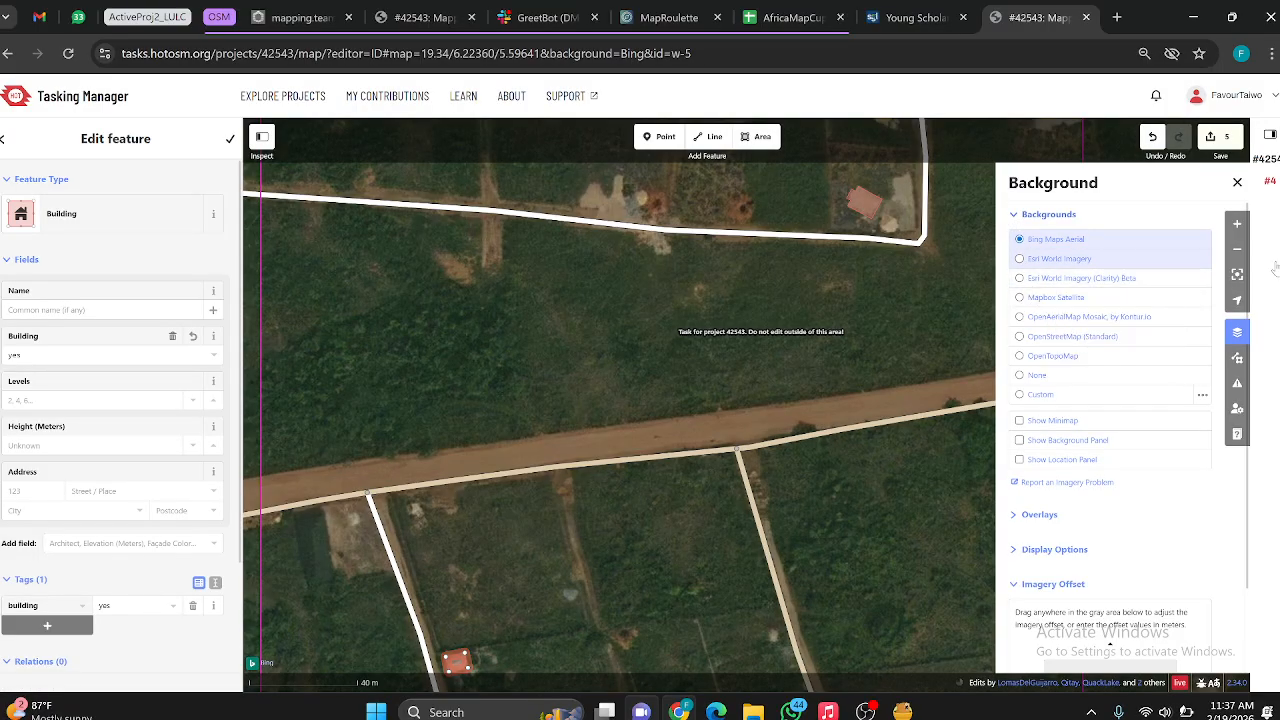
left_click(1270, 136)
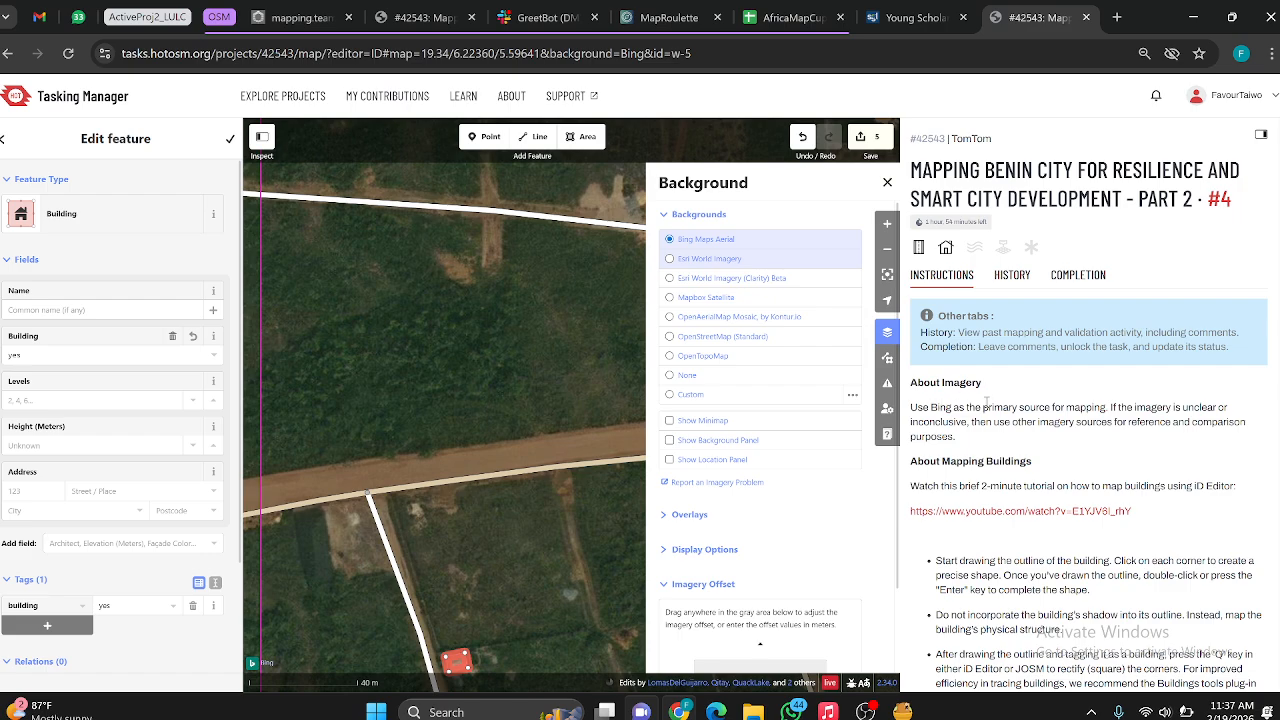
left_click(1261, 137)
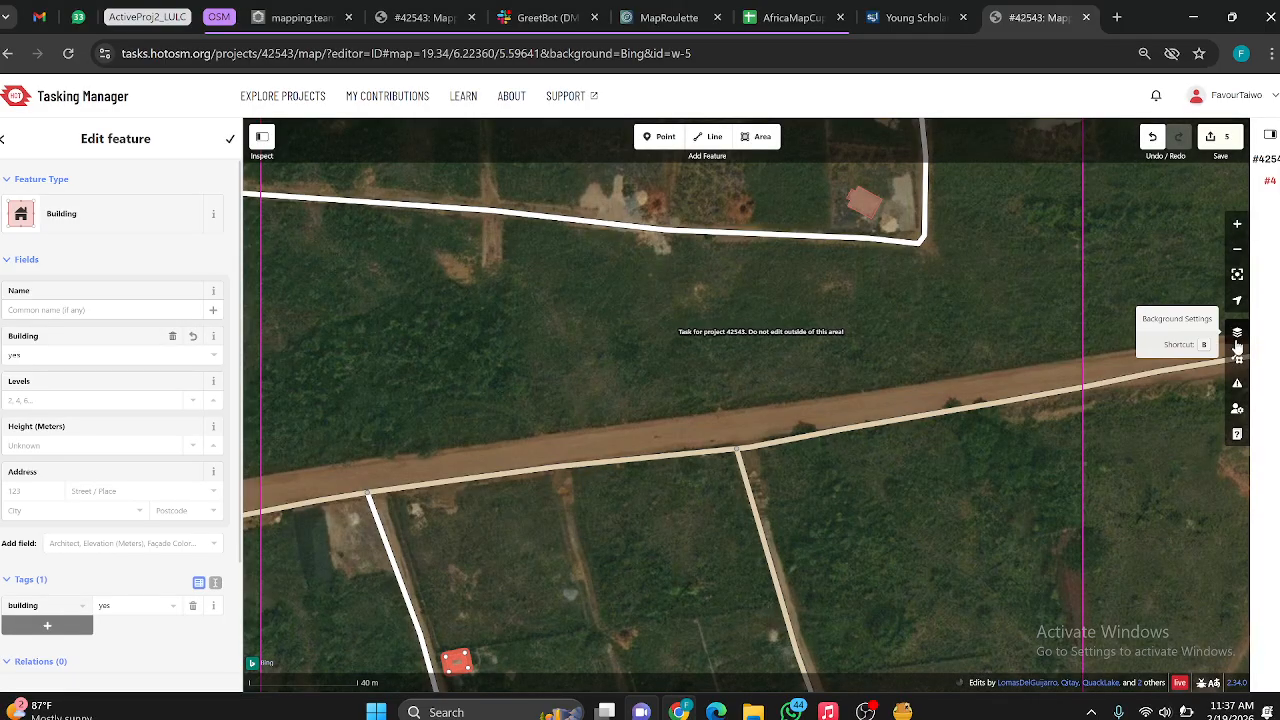
Step: Switch the background to Esri World Imagery and compare the newly traced building with its roof on that imagery
left_click(1237, 340)
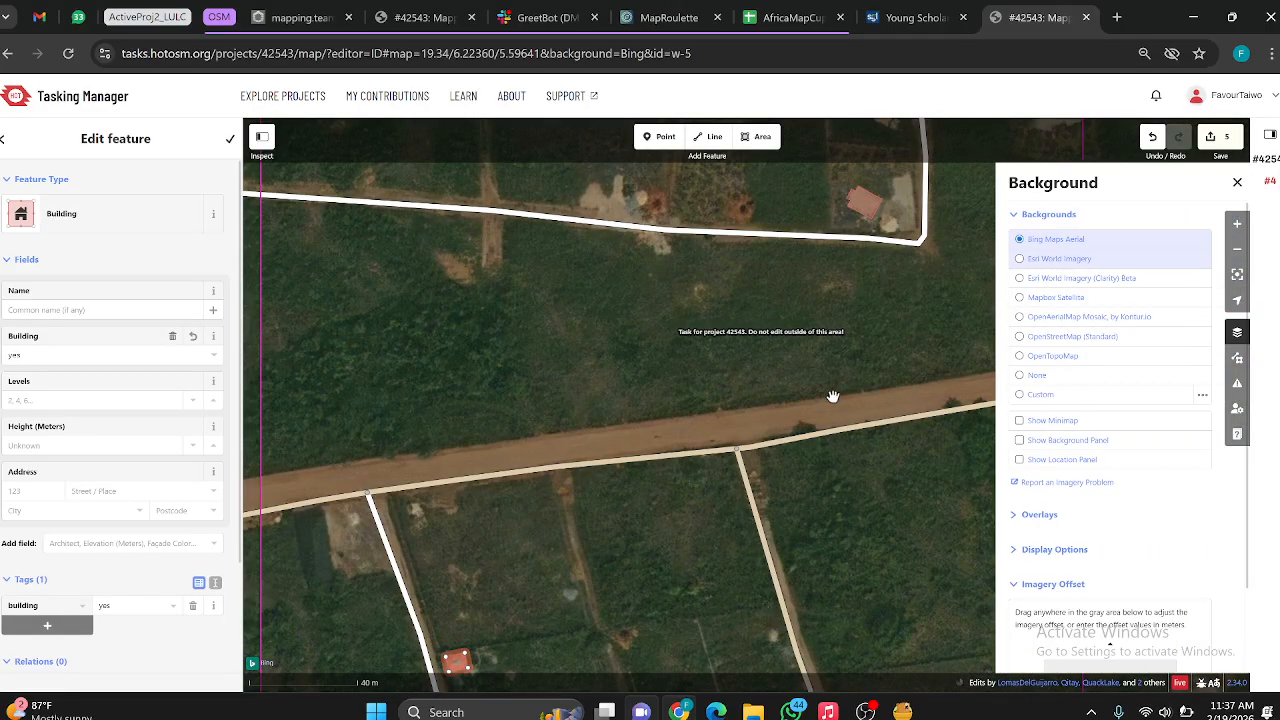
left_click(1020, 260)
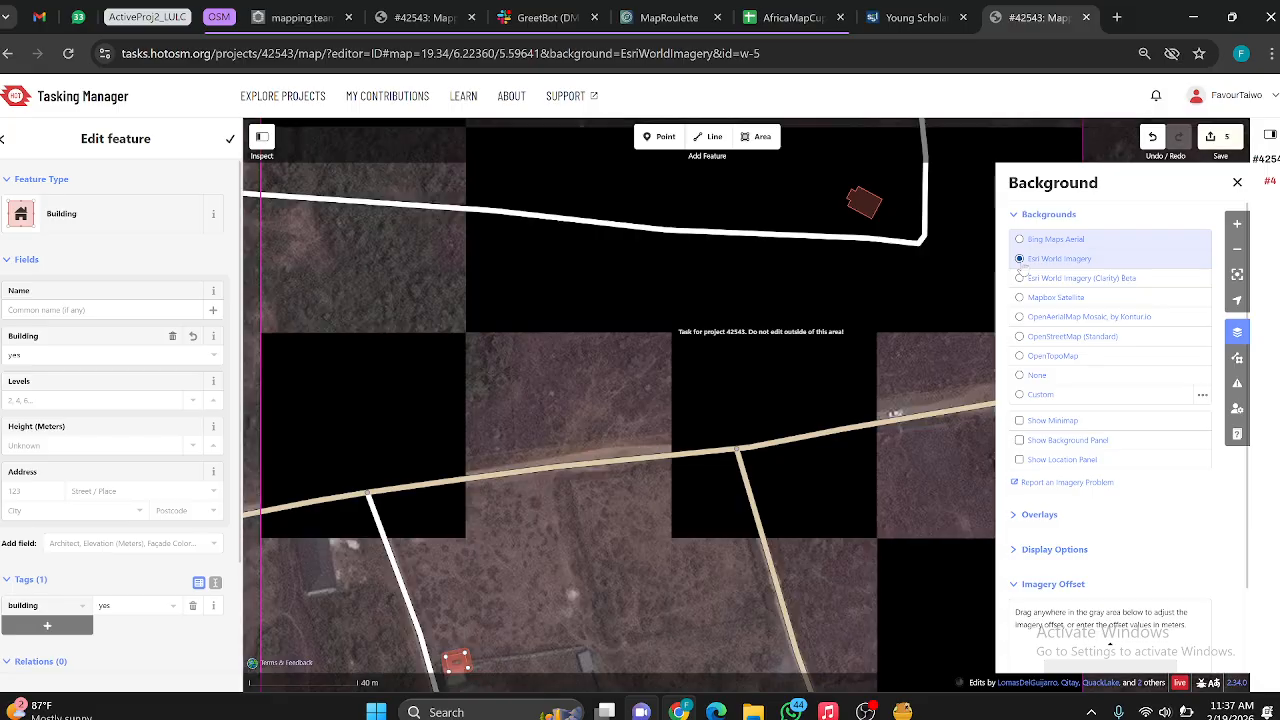
scroll(600, 402, "down", 3)
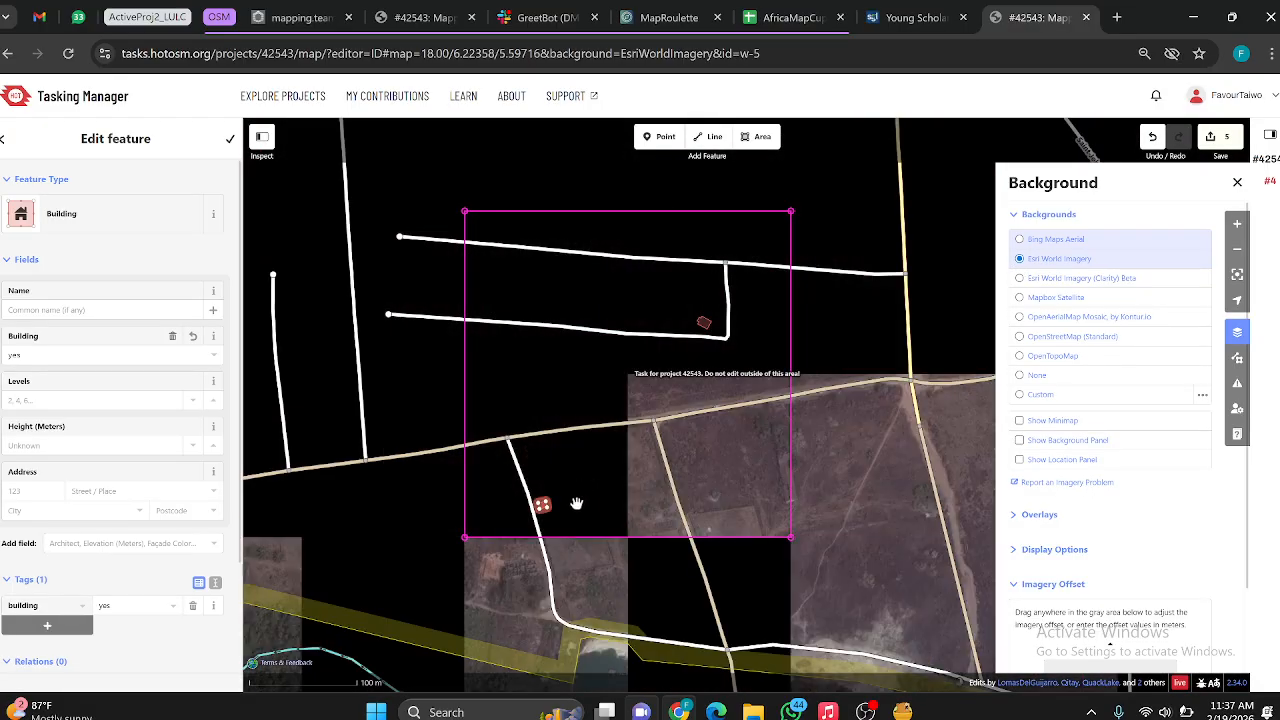
scroll(572, 523, "up", 3)
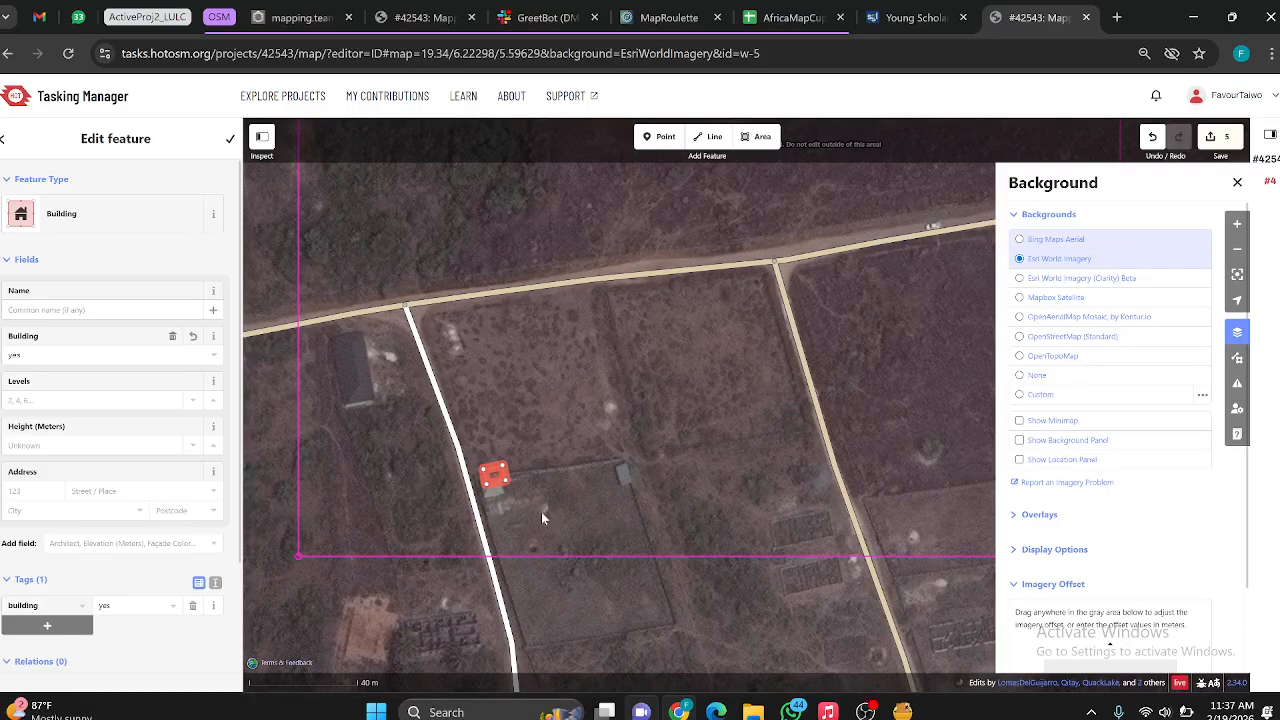
scroll(541, 511, "up", 3)
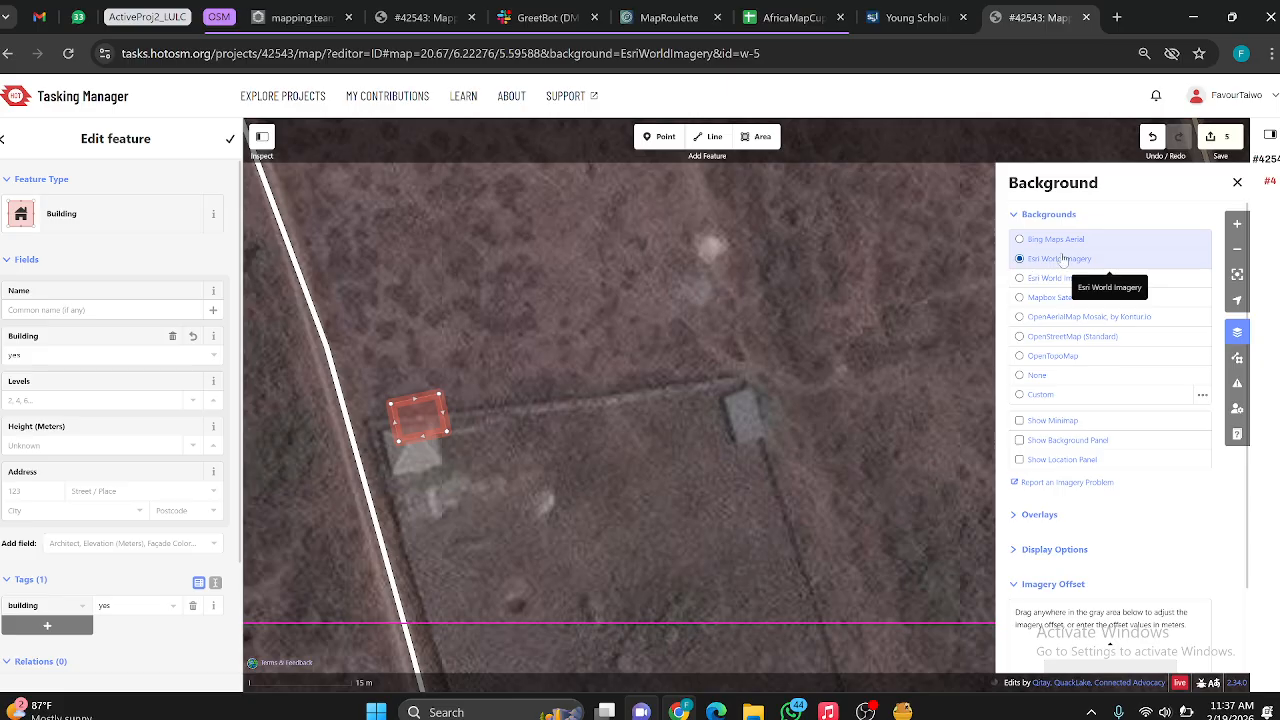
scroll(1086, 295, "down", 1)
scroll(1059, 397, "up", 1)
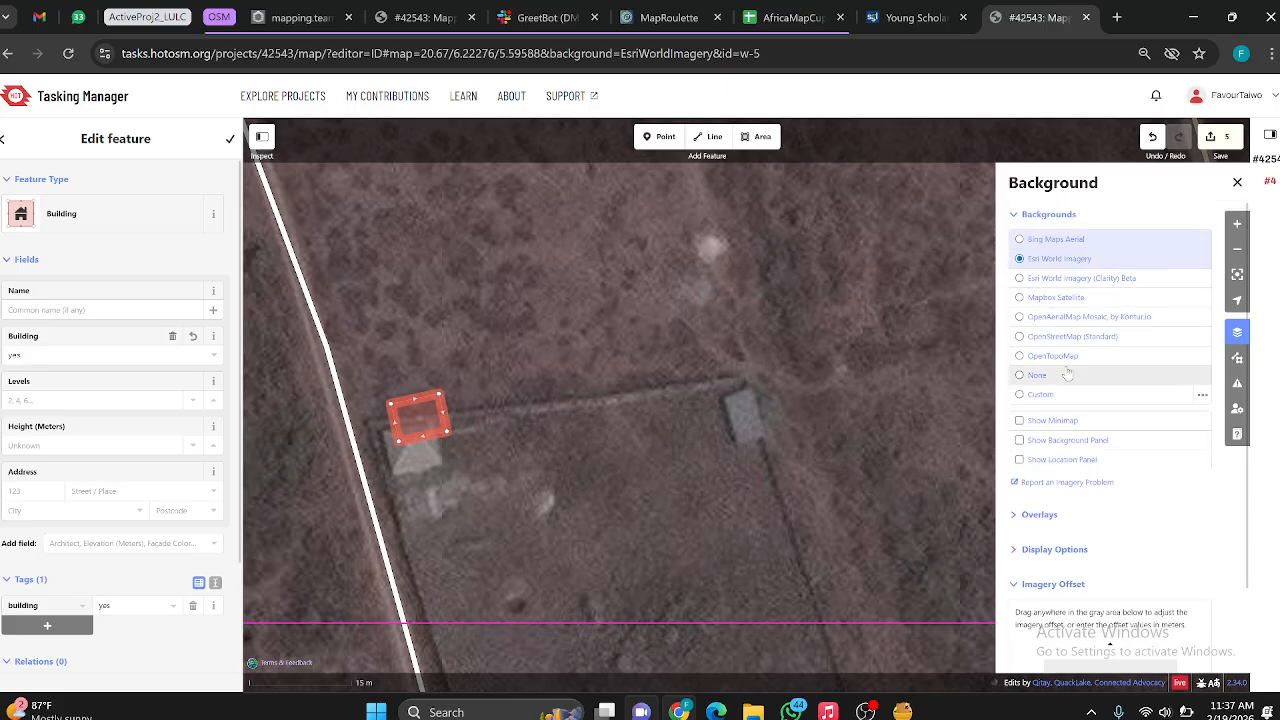
scroll(1090, 419, "down", 1)
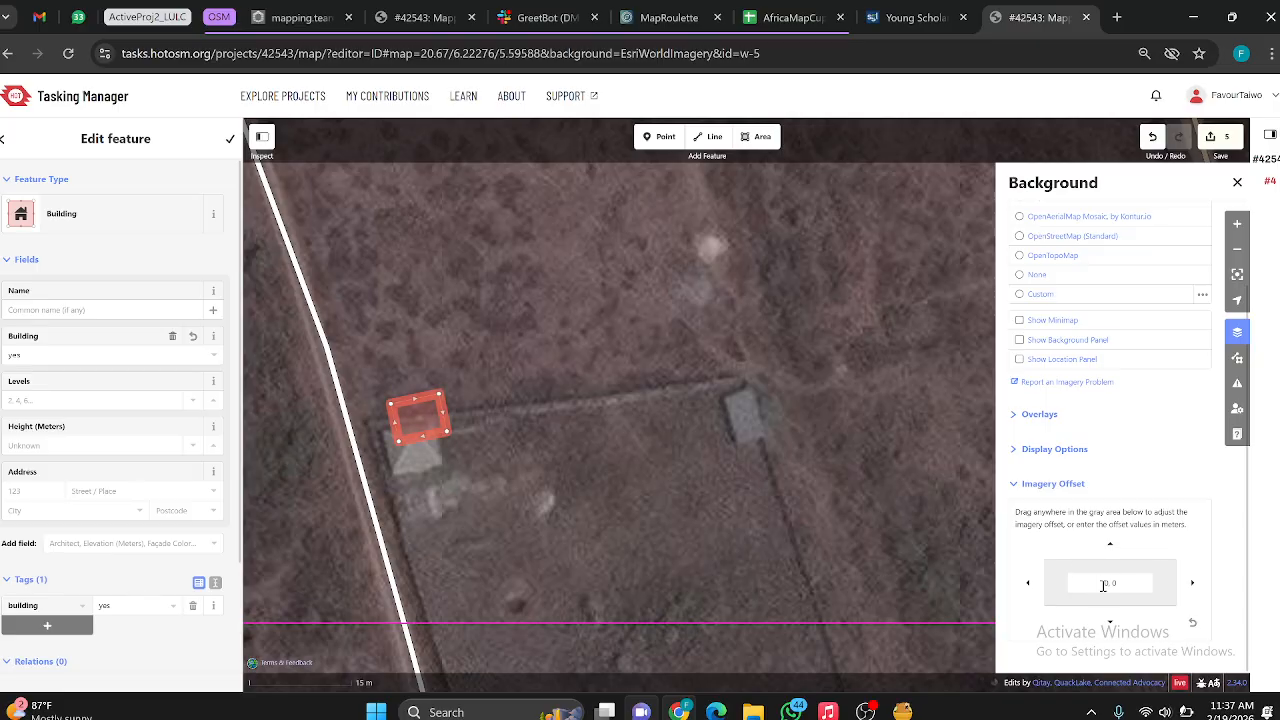
Step: Shift the Esri imagery offset to 0.86, 4.6 to align the roof with the traced building, and deselect the building
left_click_drag(1103, 585, 1128, 483)
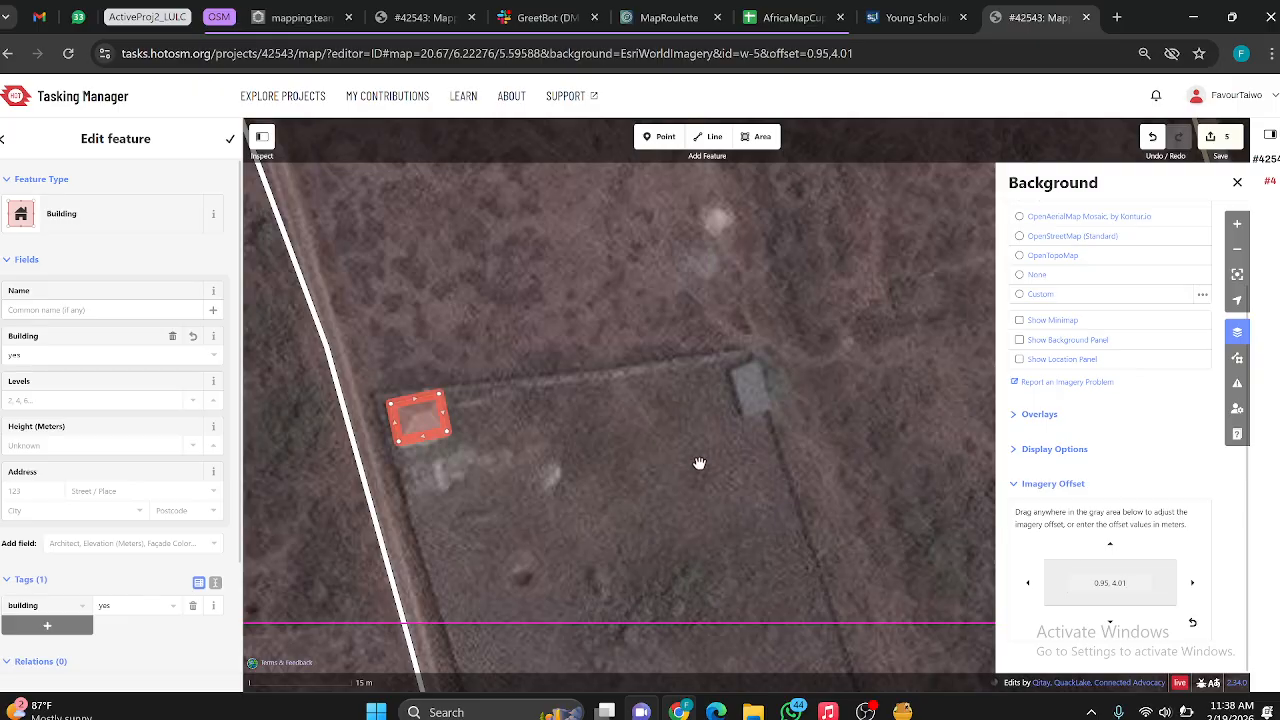
scroll(565, 450, "up", 5)
scroll(560, 443, "down", 2)
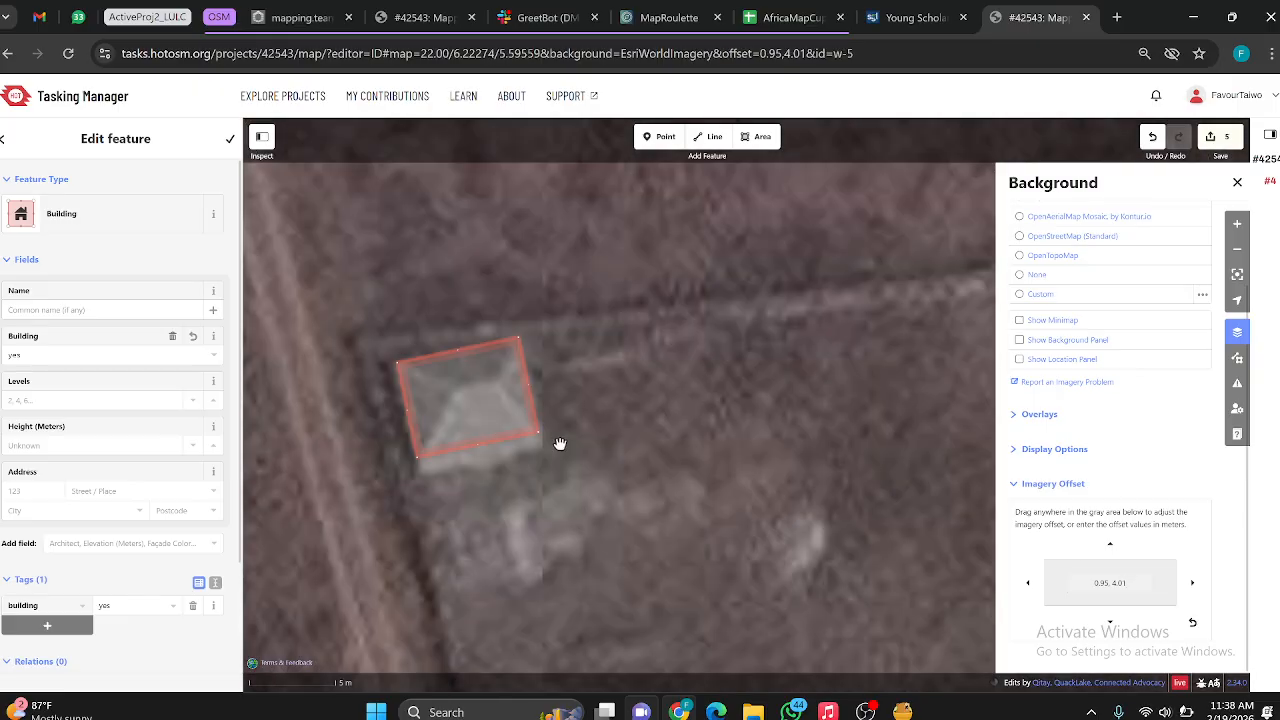
left_click_drag(1108, 588, 1043, 543)
left_click(760, 456)
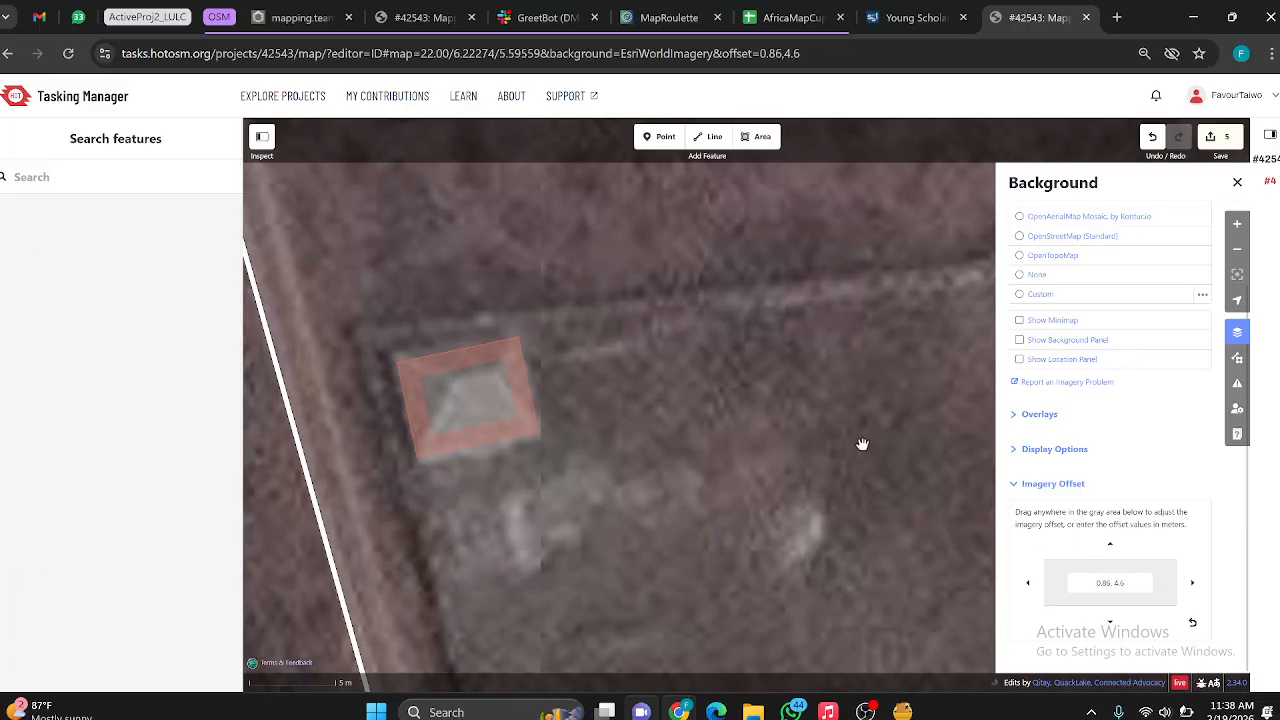
Step: Examine the roads and buildings across the task area on the shifted Esri imagery, ending at the small grey roof east of the traced building
scroll(862, 443, "down", 5)
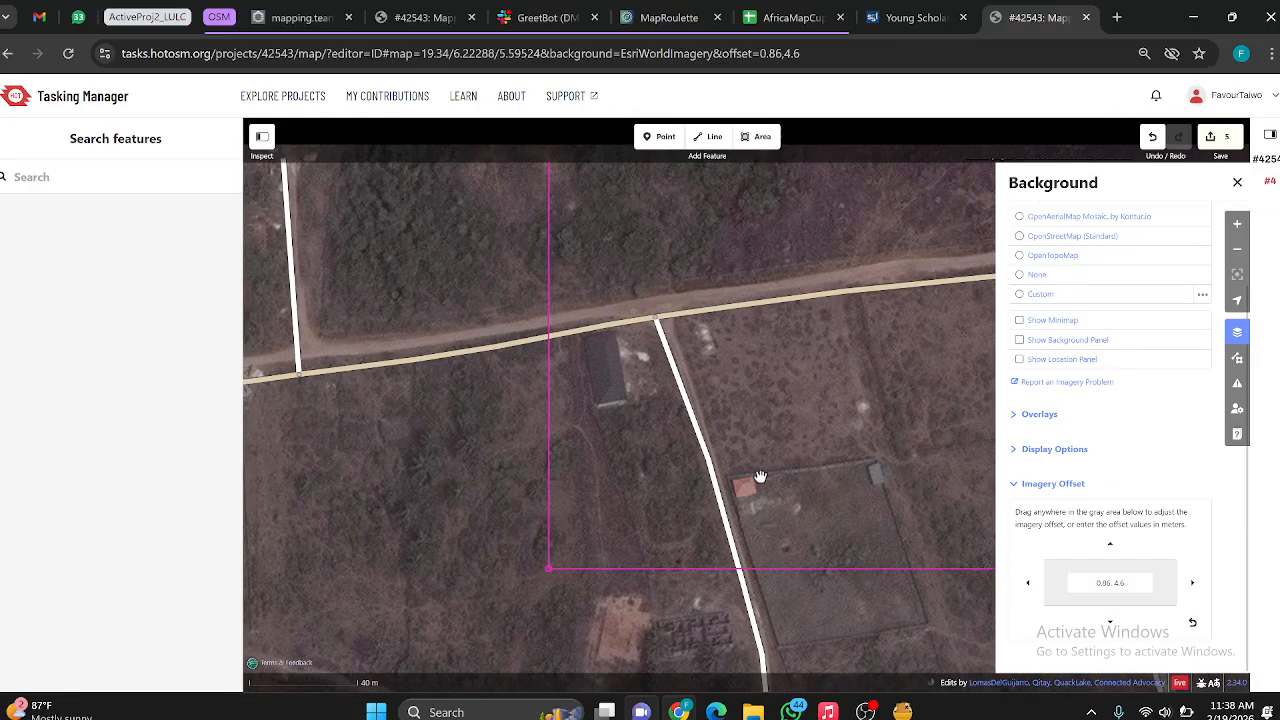
left_click_drag(760, 476, 700, 516)
scroll(786, 437, "down", 3)
scroll(703, 326, "up", 3)
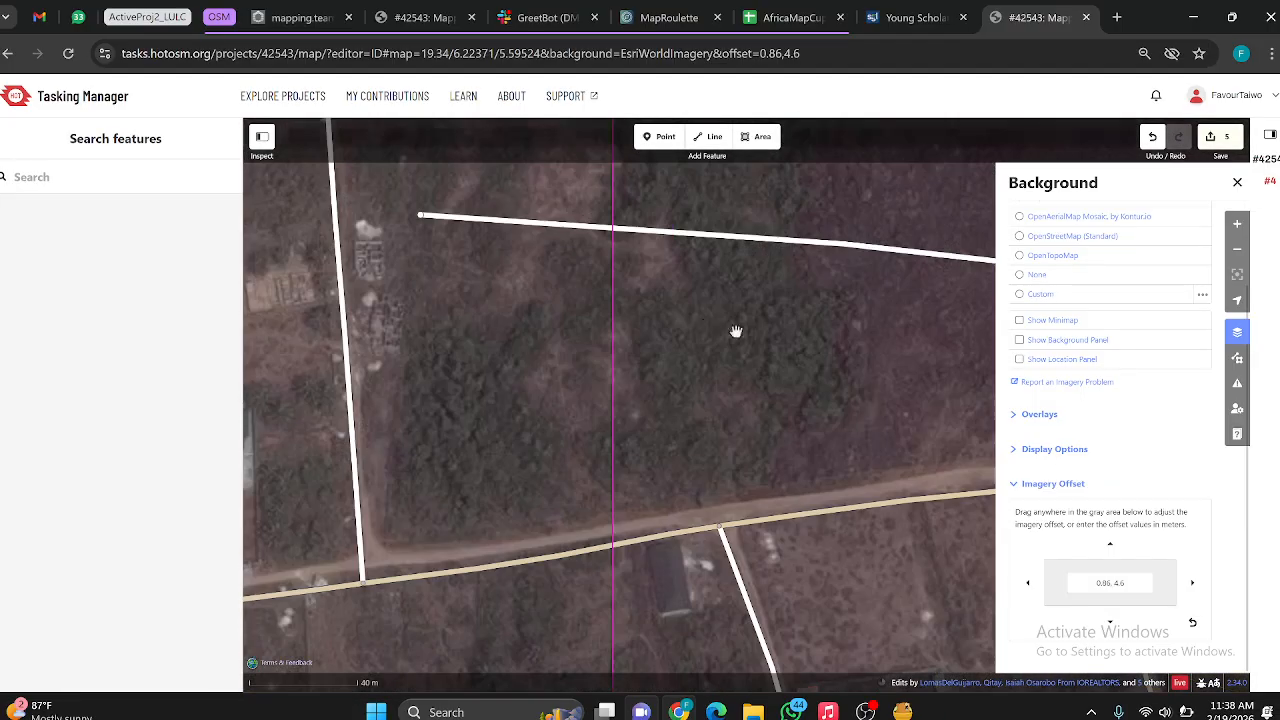
scroll(751, 331, "down", 5)
left_click_drag(797, 349, 726, 380)
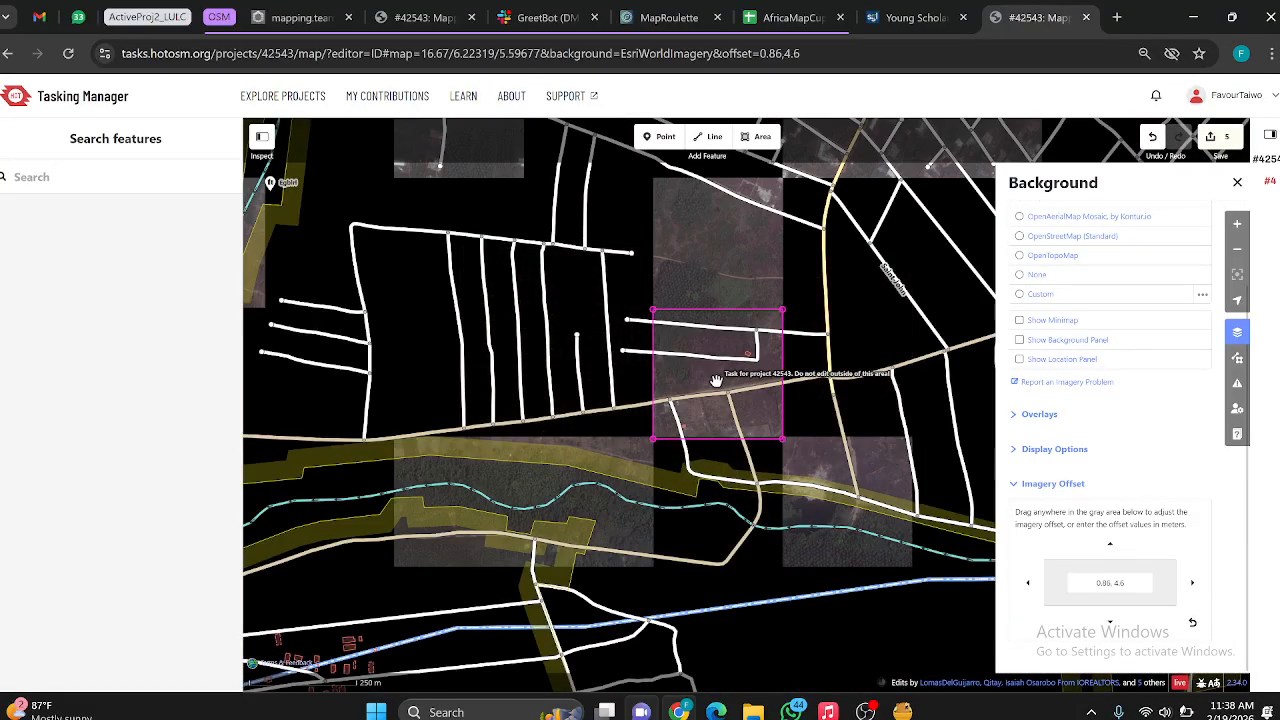
scroll(715, 380, "up", 6)
scroll(660, 420, "down", 3)
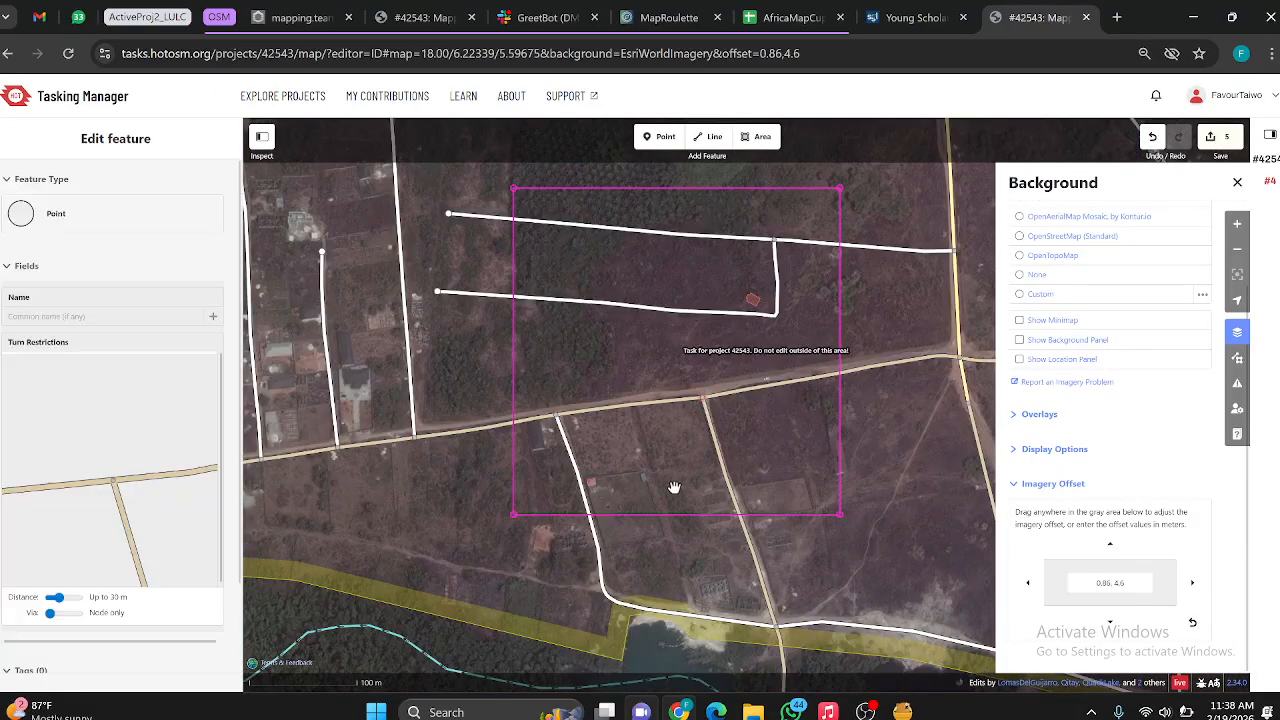
scroll(662, 486, "up", 3)
scroll(1050, 248, "up", 1)
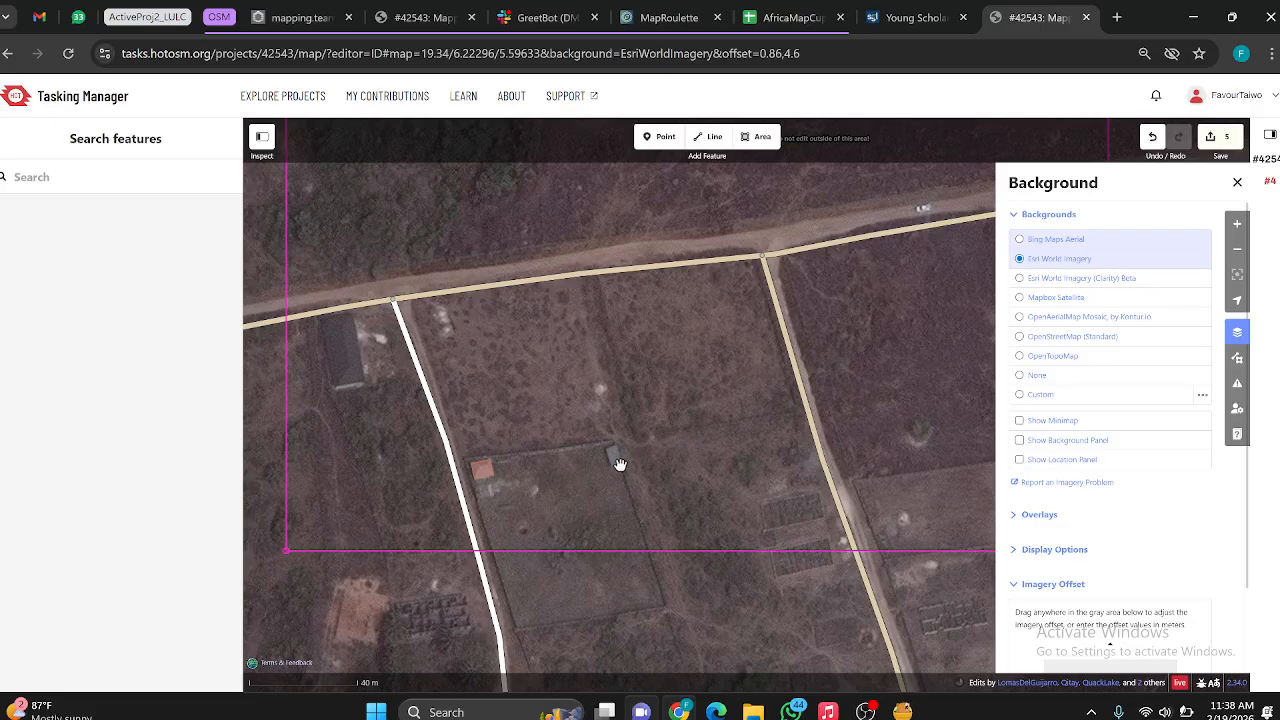
scroll(620, 464, "up", 3)
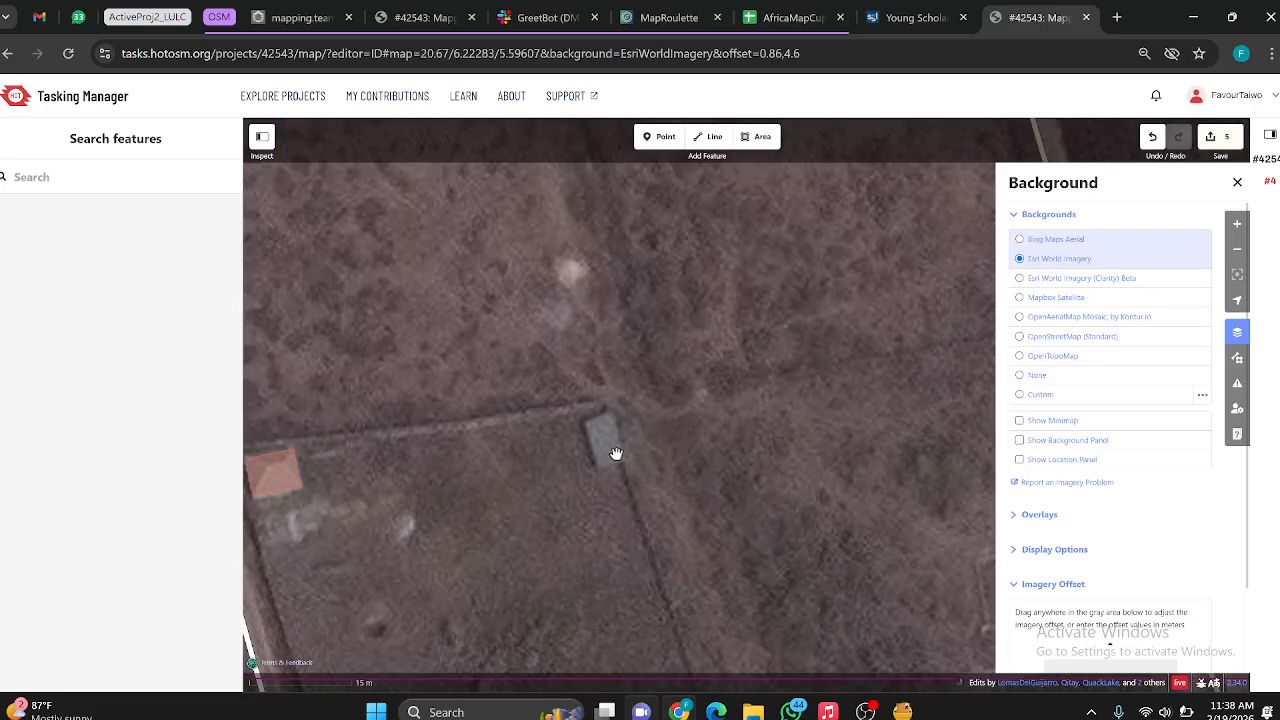
Step: Alternate the background between Bing Maps Aerial and Esri World Imagery to compare the grey roof's location, ending on Bing
left_click(1020, 240)
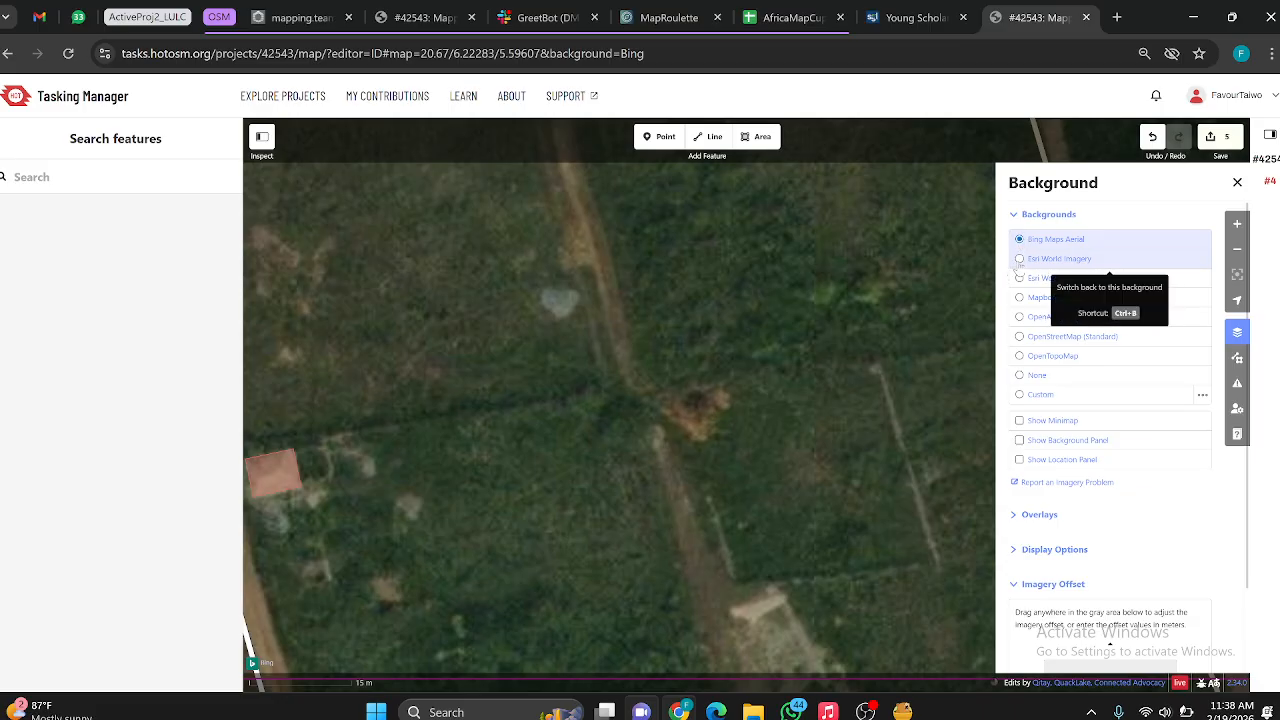
left_click(1020, 259)
left_click(1019, 240)
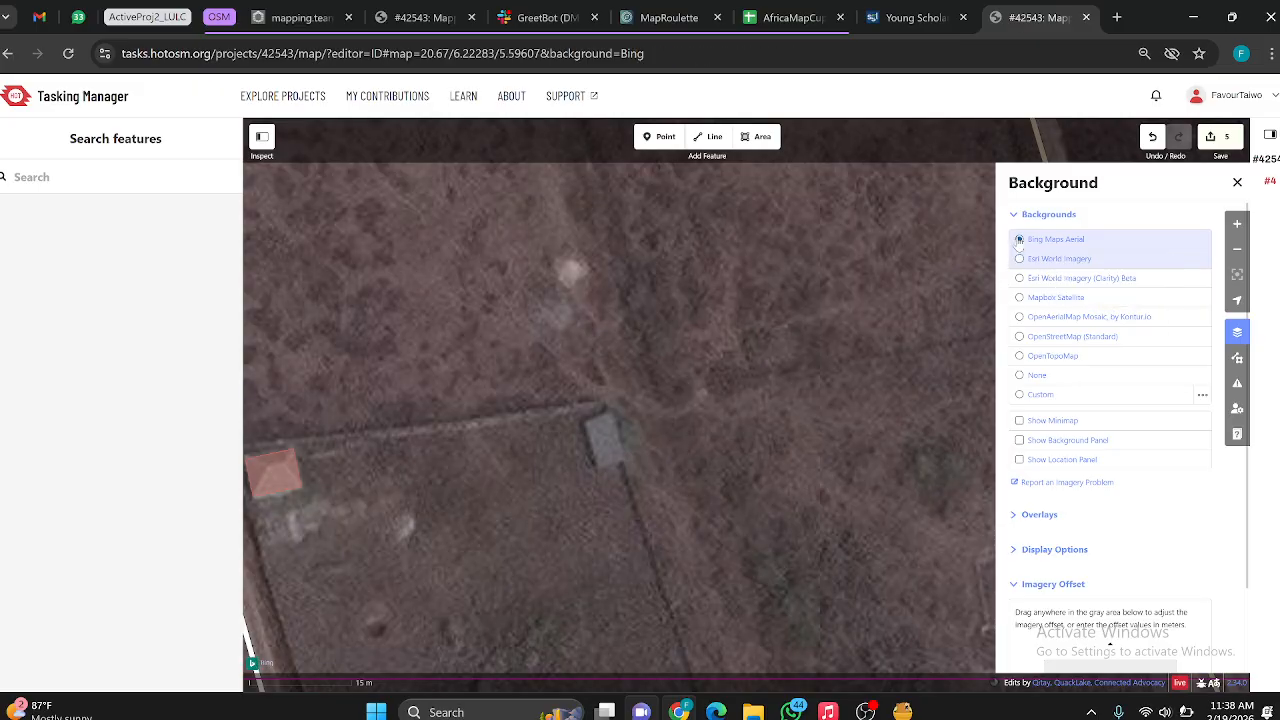
scroll(732, 389, "down", 5)
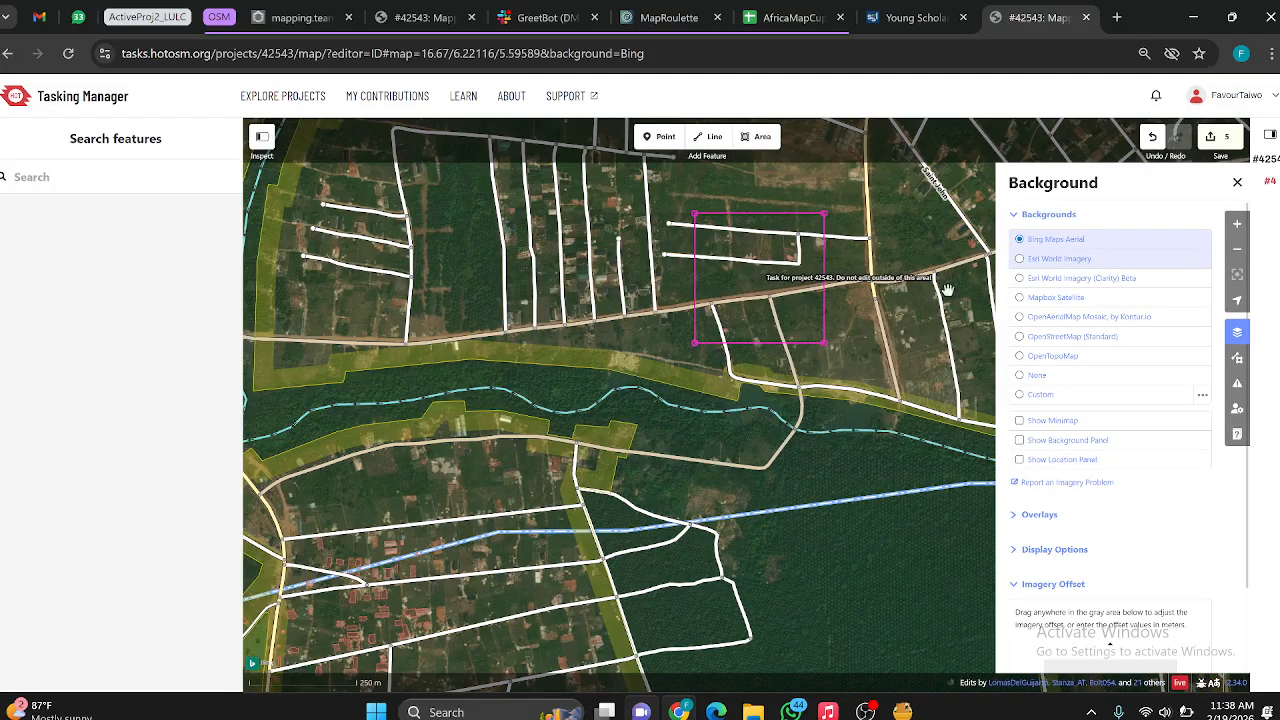
Step: Set the background to Esri World Imagery and reset its imagery offset to 0, 0
left_click(1020, 258)
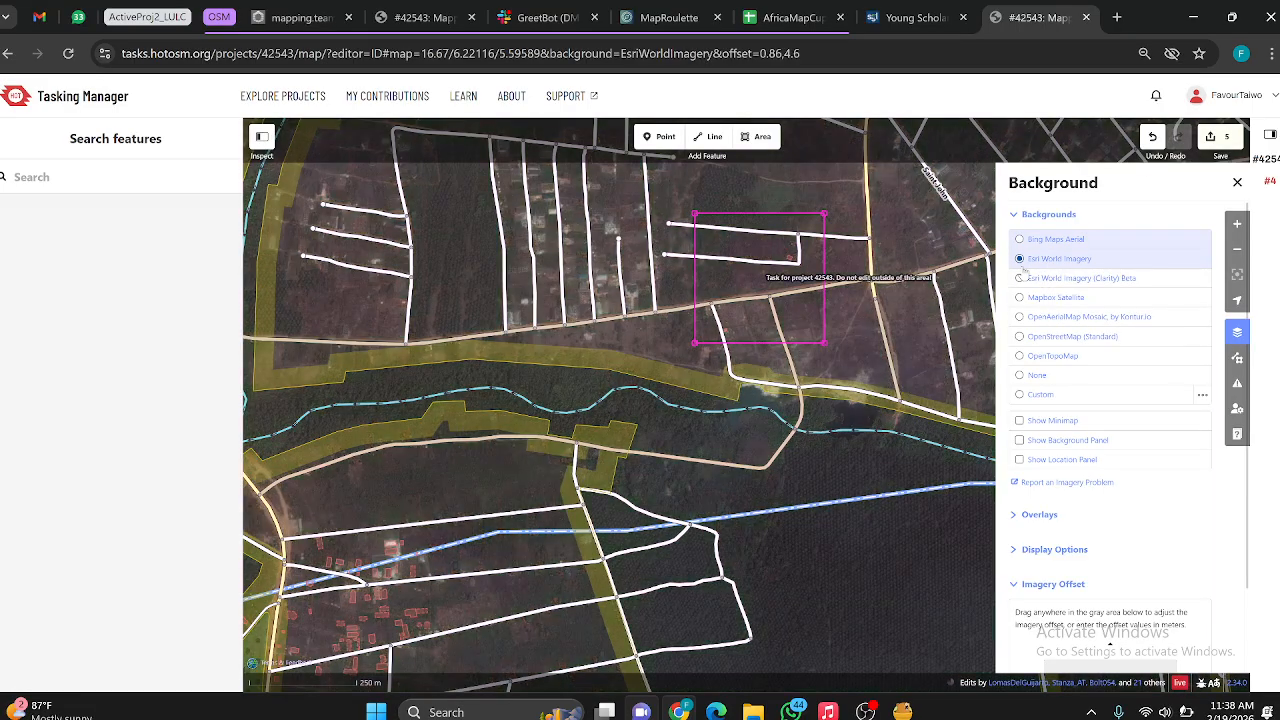
scroll(768, 310, "up", 4)
left_click_drag(827, 238, 760, 348)
scroll(1096, 527, "down", 1)
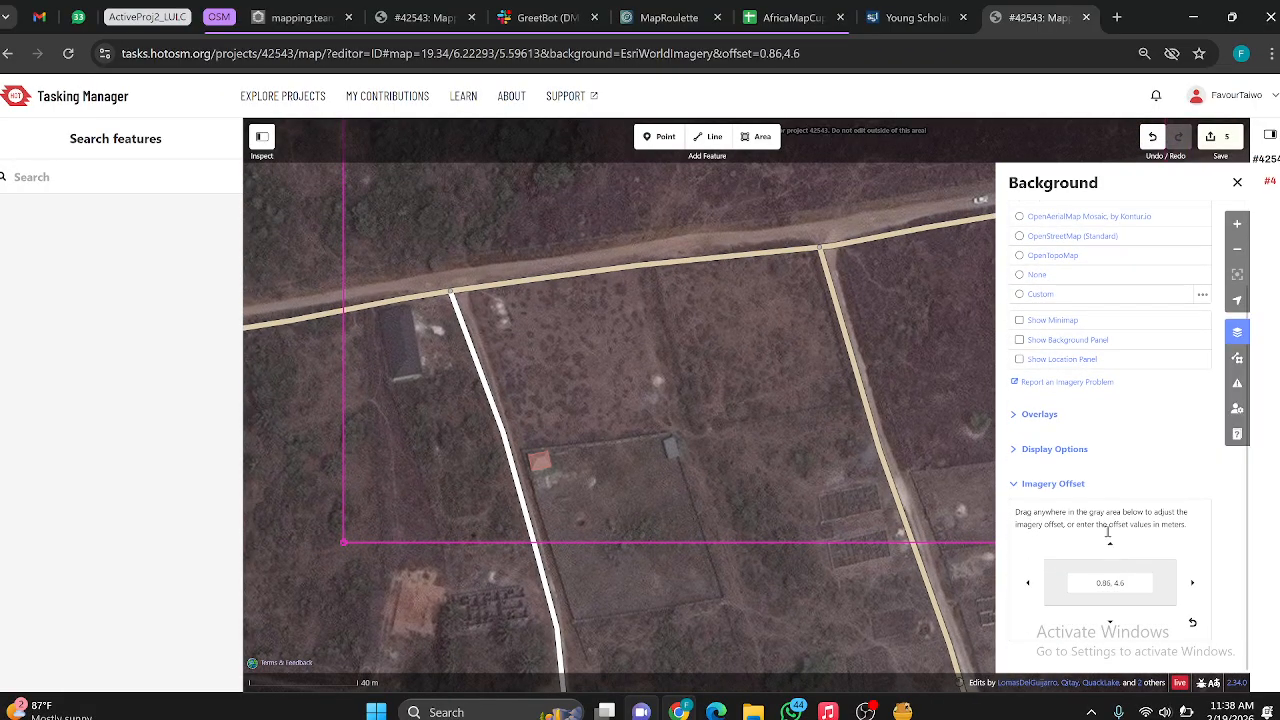
left_click(1192, 622)
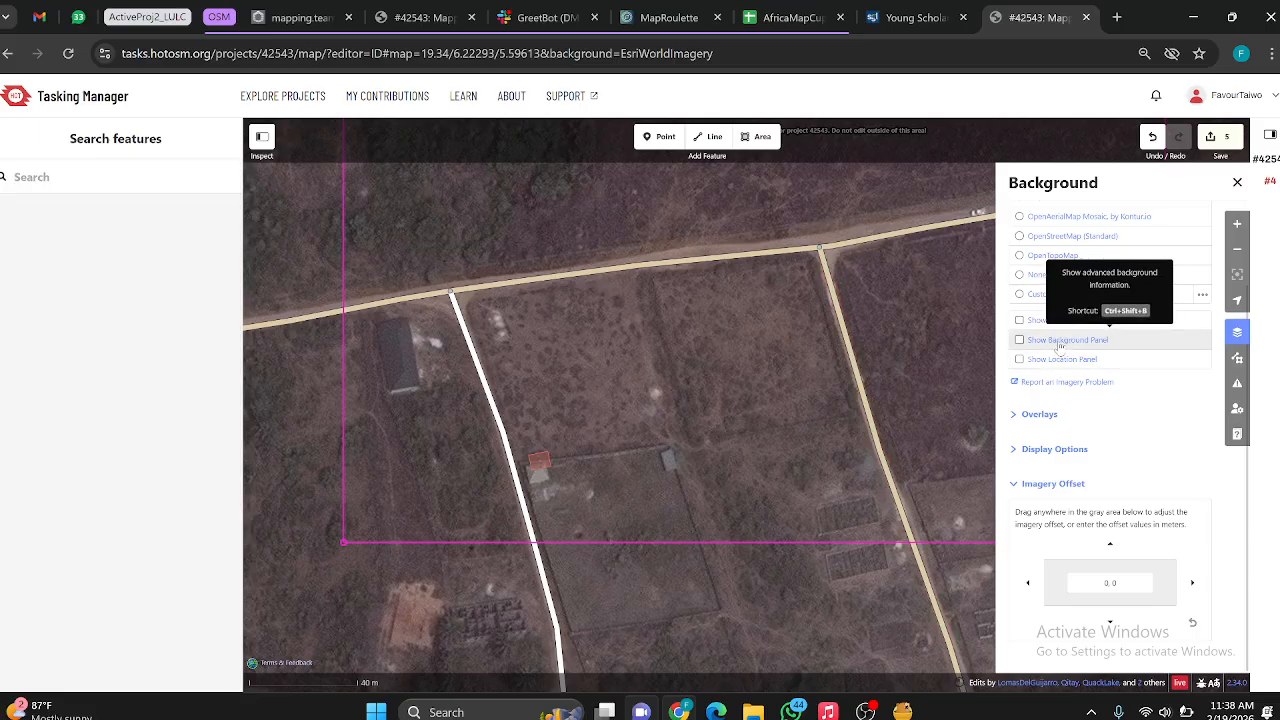
scroll(1060, 345, "up", 1)
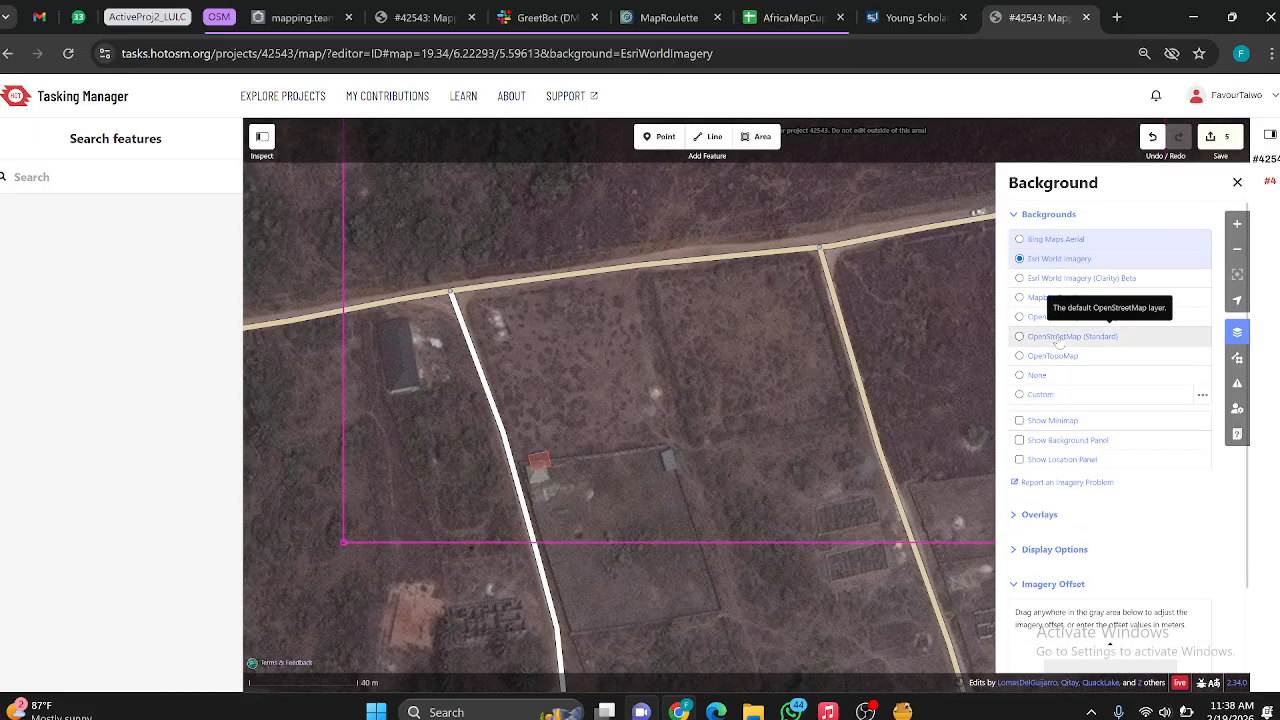
Step: Set the background to Bing Maps Aerial and examine the roads and traced building within the task boundary
left_click(1020, 240)
scroll(790, 250, "down", 3)
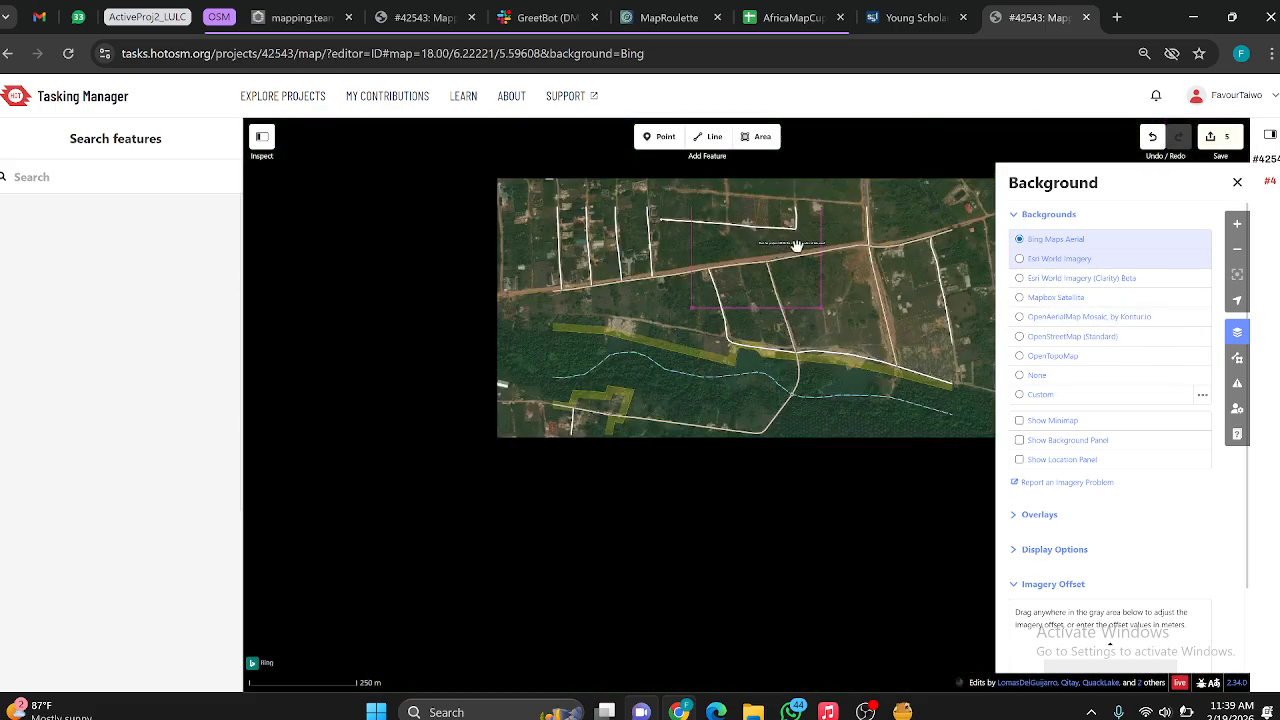
scroll(797, 250, "down", 3)
scroll(790, 262, "up", 8)
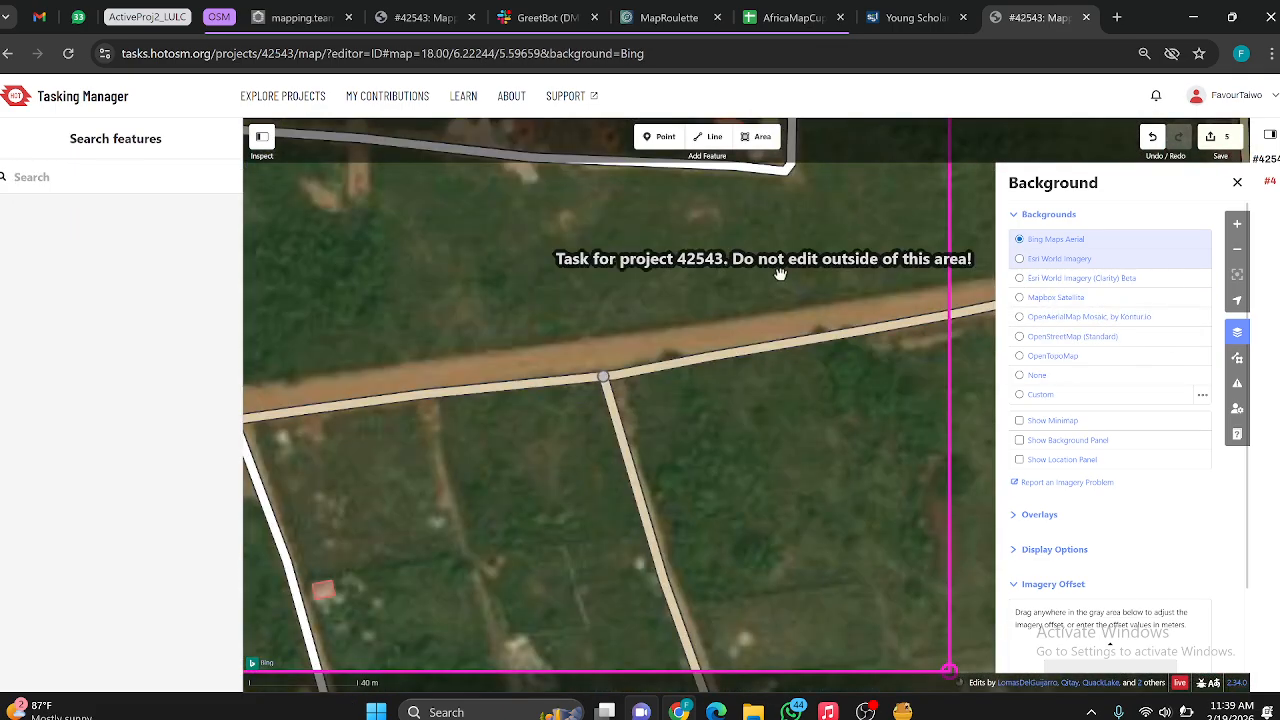
scroll(785, 320, "up", 3)
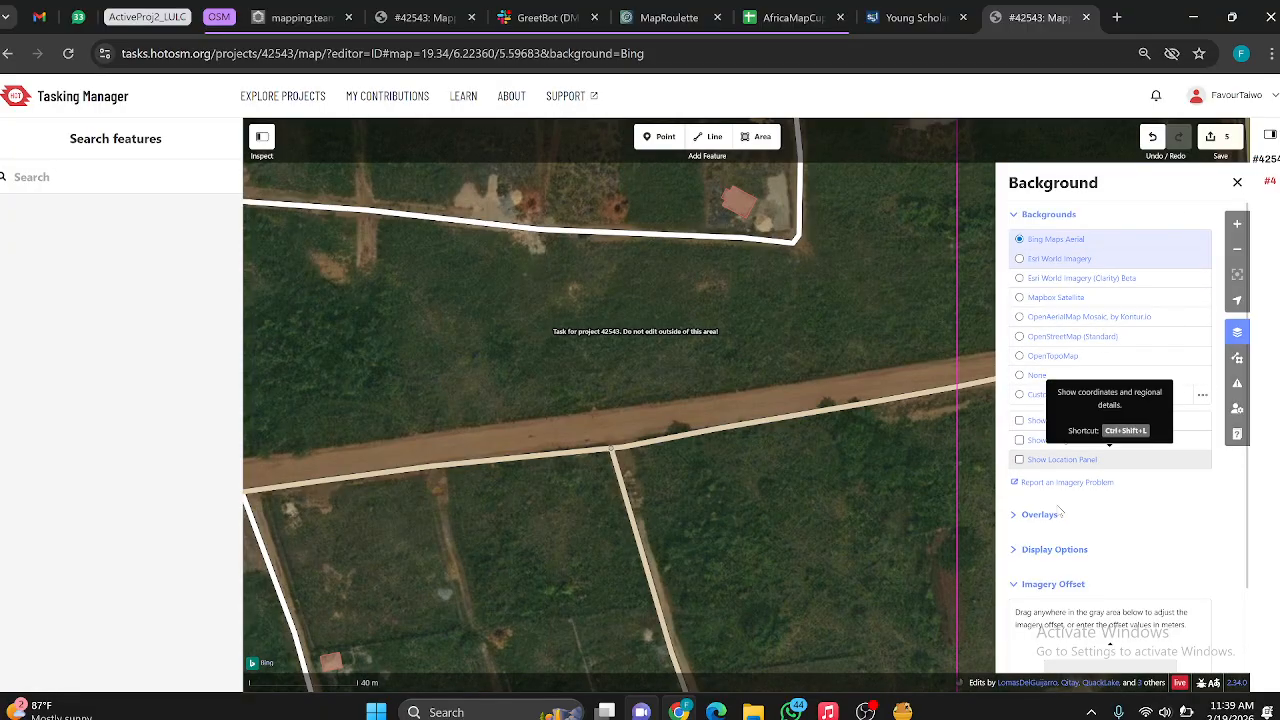
Step: Look through the map data, issues, preferences and help information of the map editor, and close it
left_click(1237, 360)
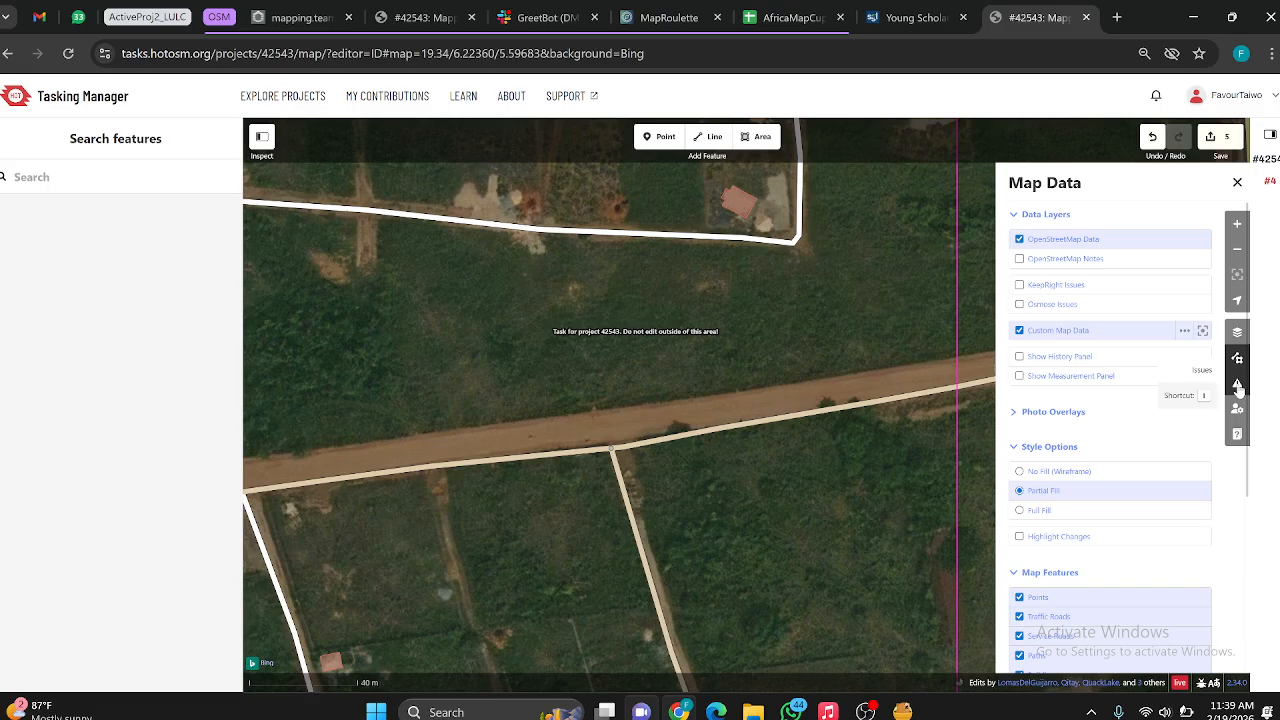
left_click(1237, 385)
left_click(1237, 409)
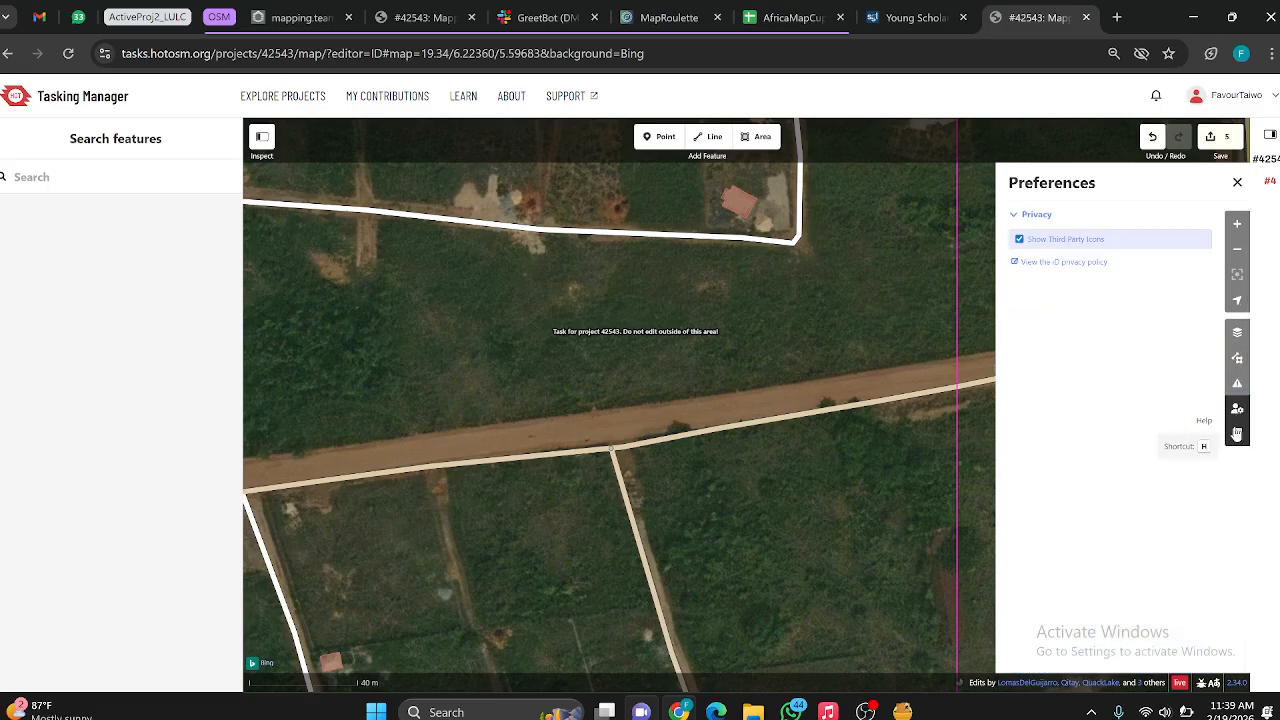
scroll(728, 316, "down", 3)
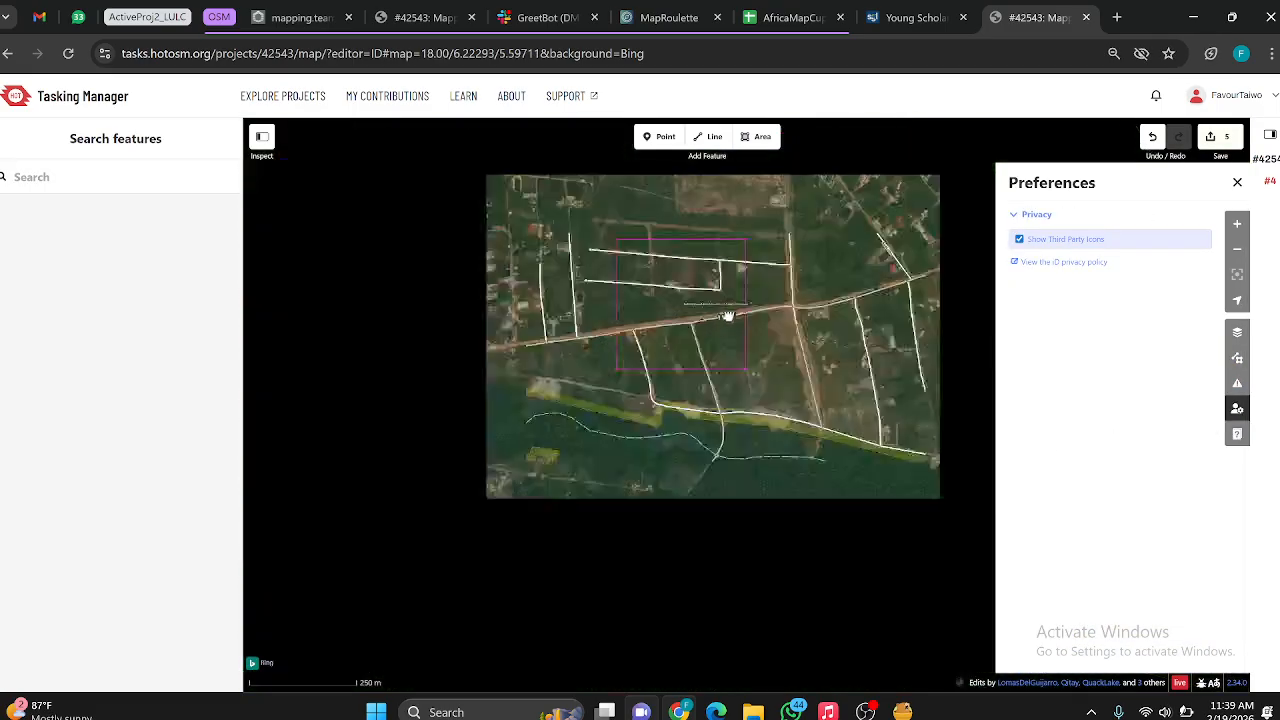
scroll(688, 260, "up", 2)
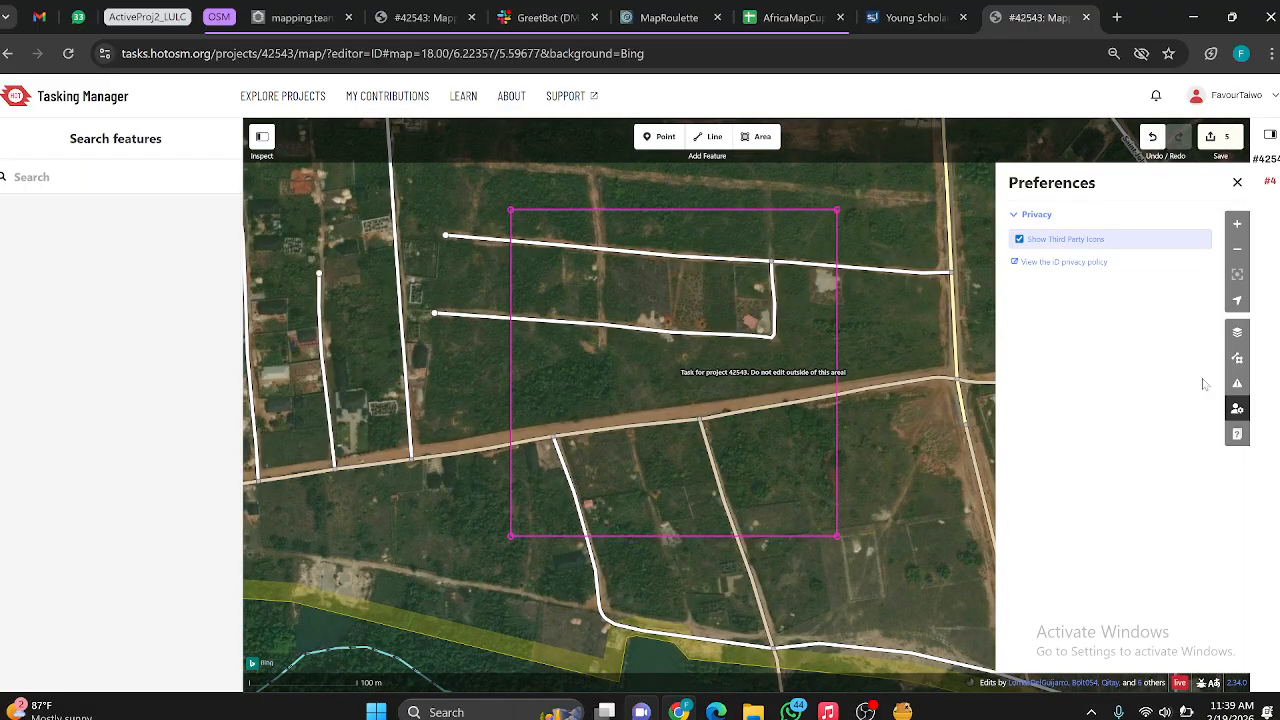
left_click(1236, 436)
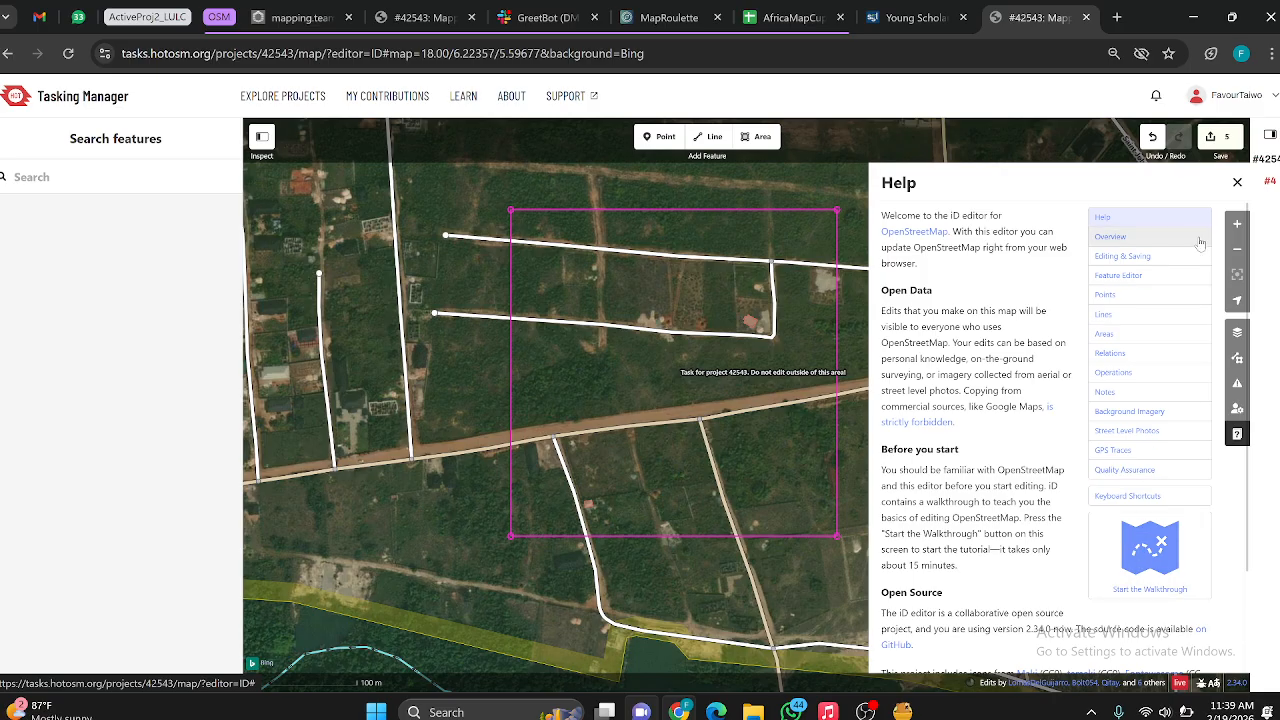
left_click(1237, 182)
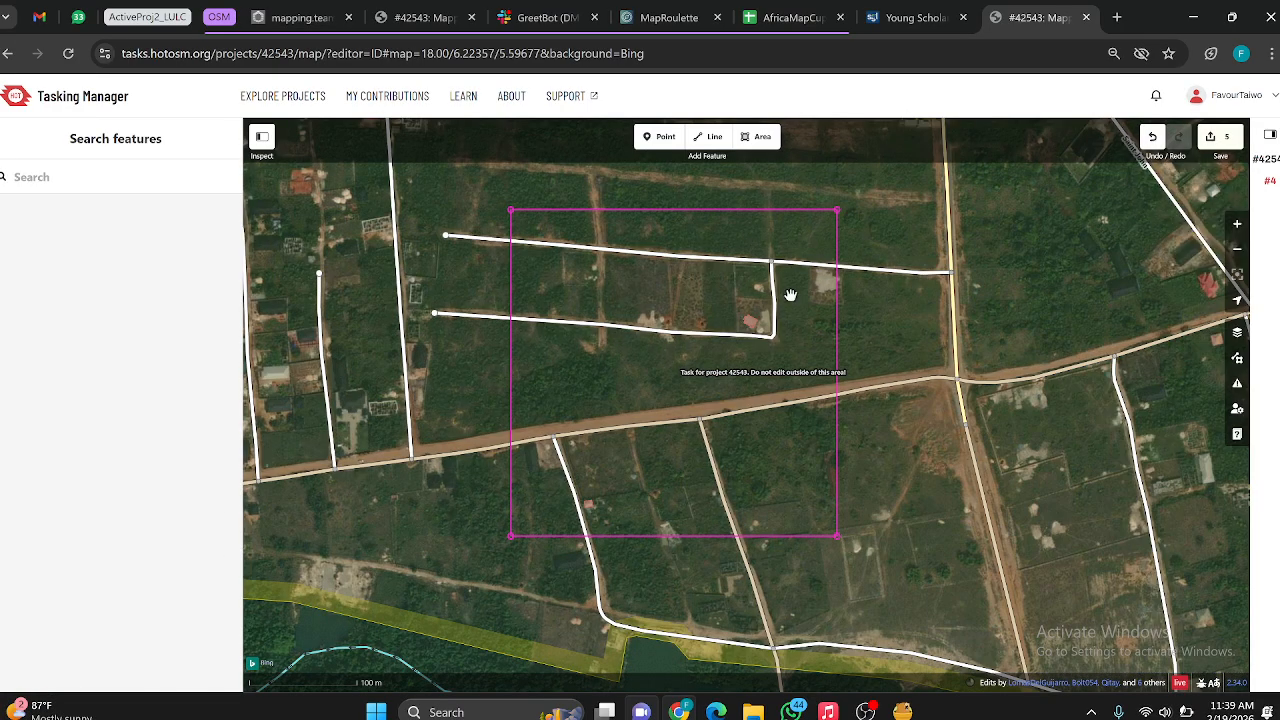
Step: Begin uploading the edits and put "Added buildings and road" before the hashtags in the changeset comment
left_click(1214, 140)
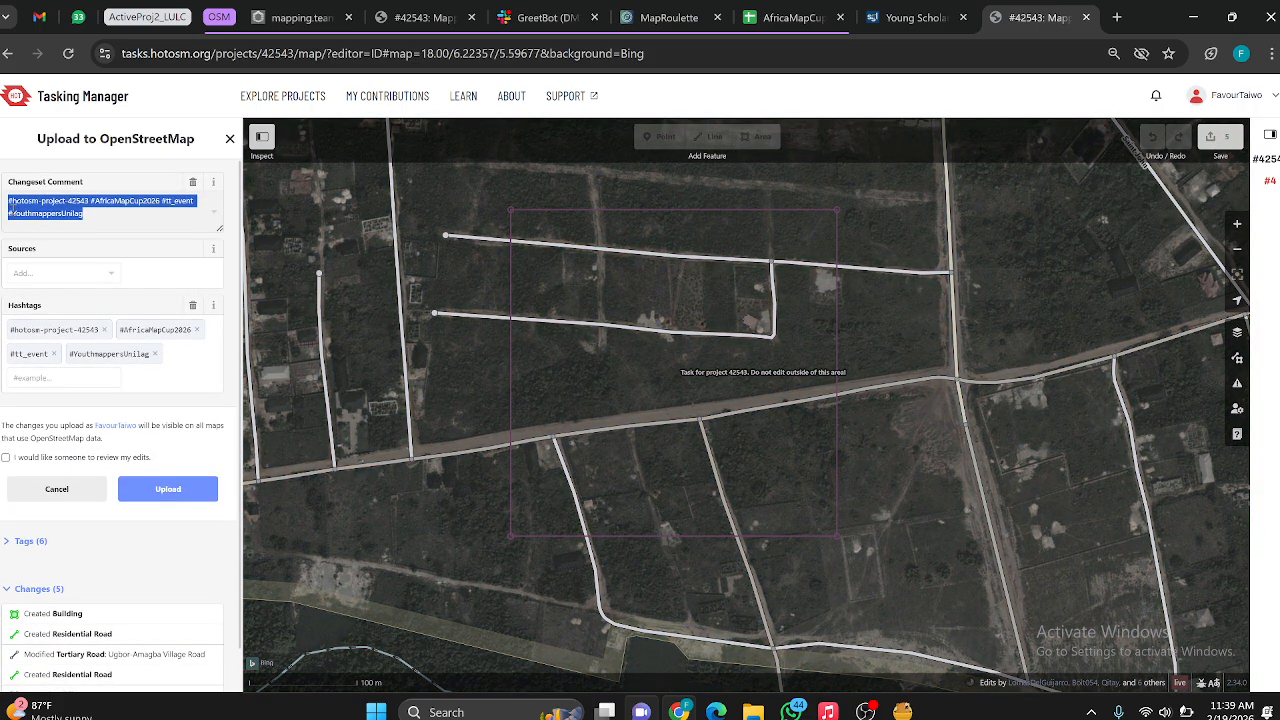
left_click(10, 202)
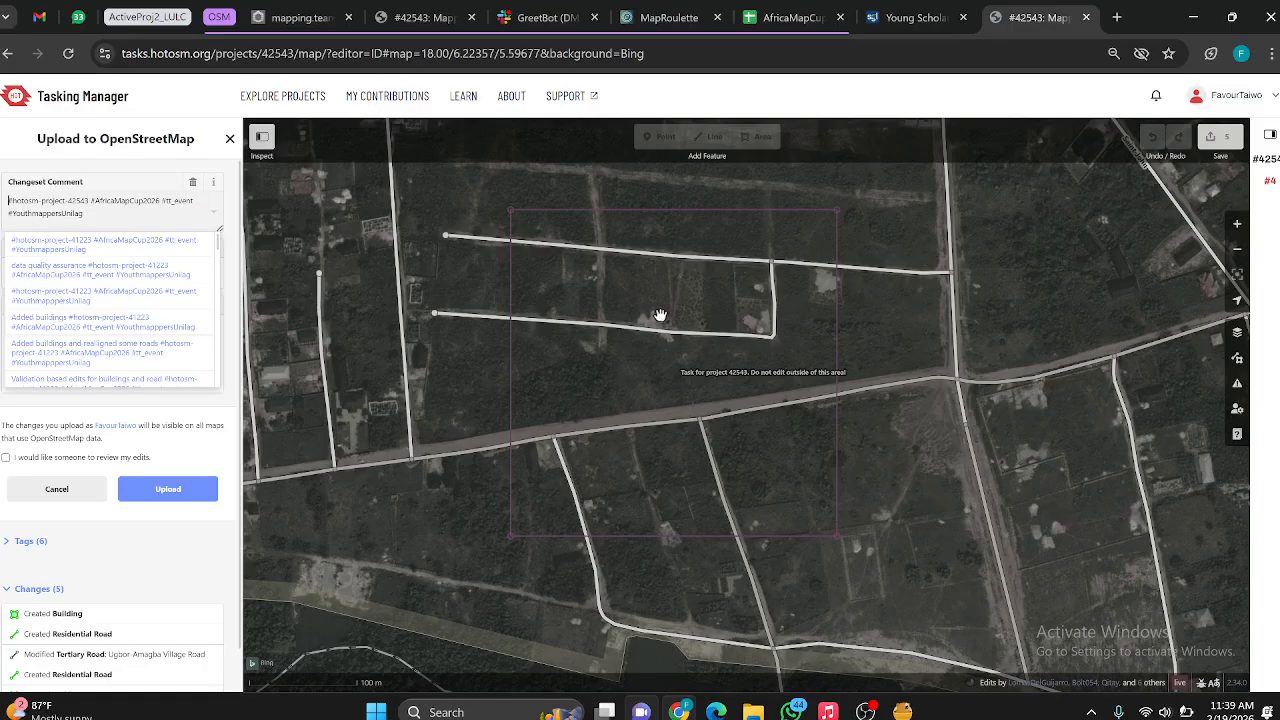
type("Ad")
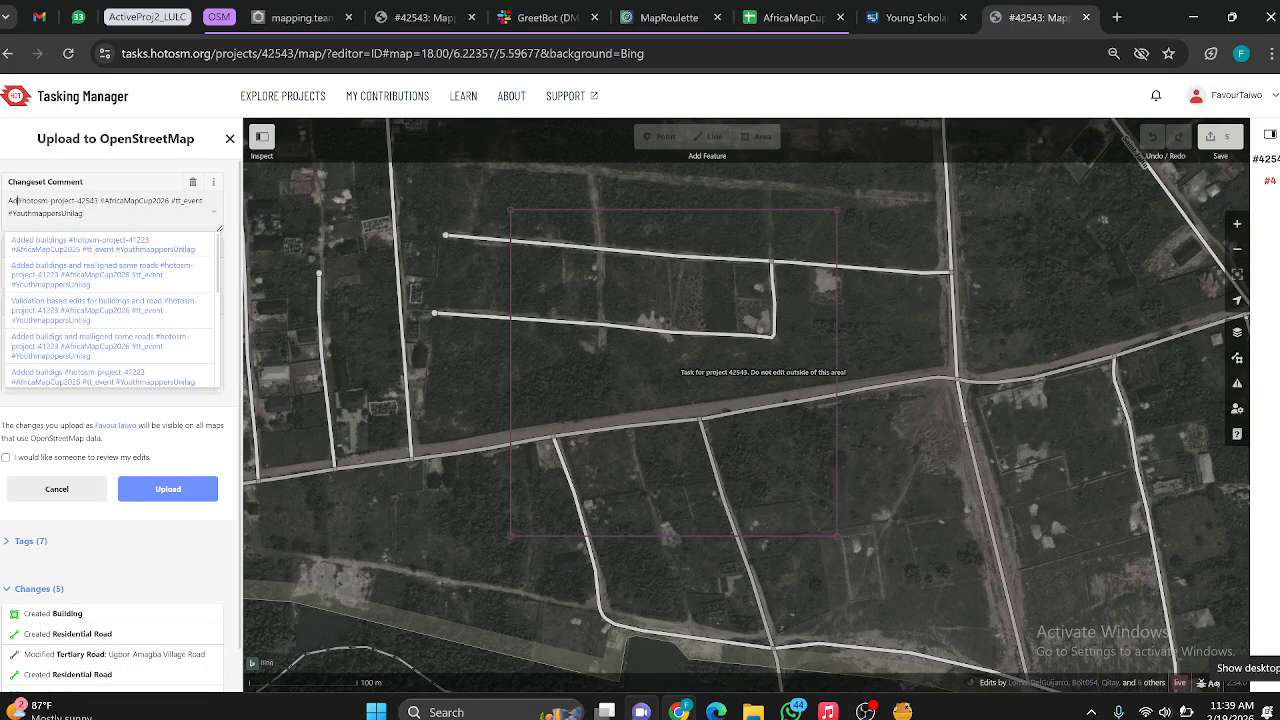
type("ded ")
type("ed ")
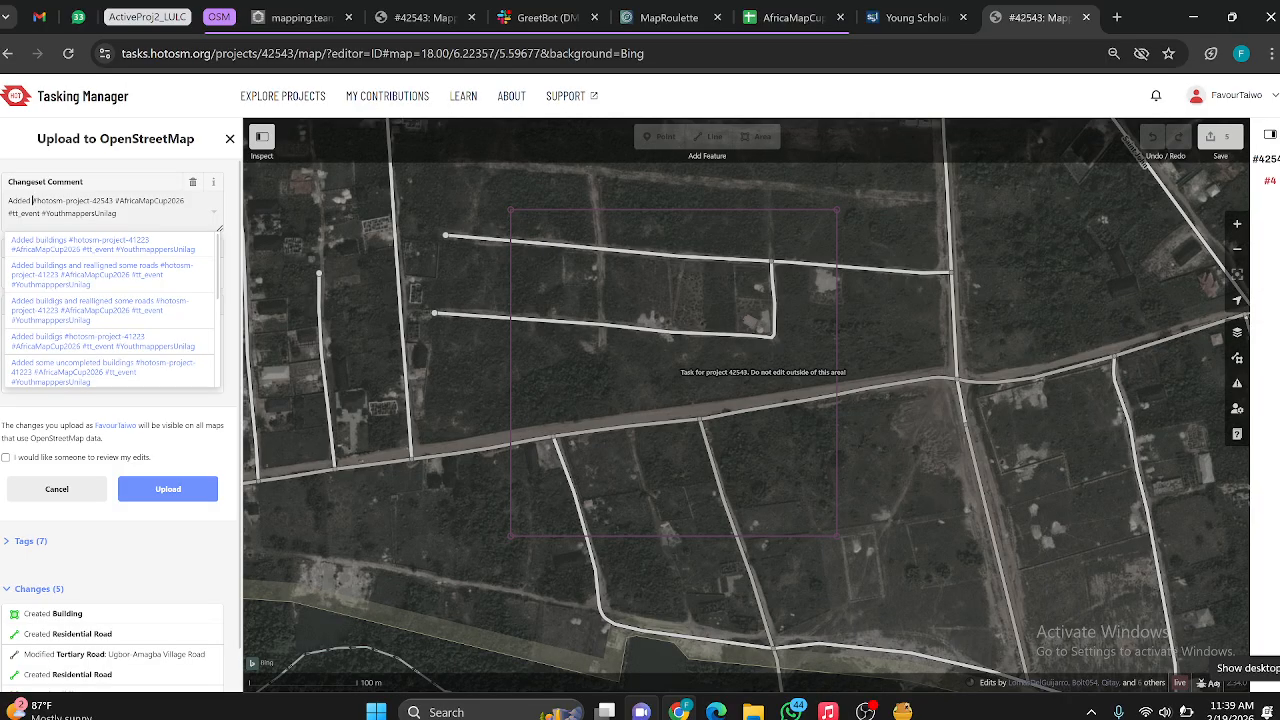
type("buildi")
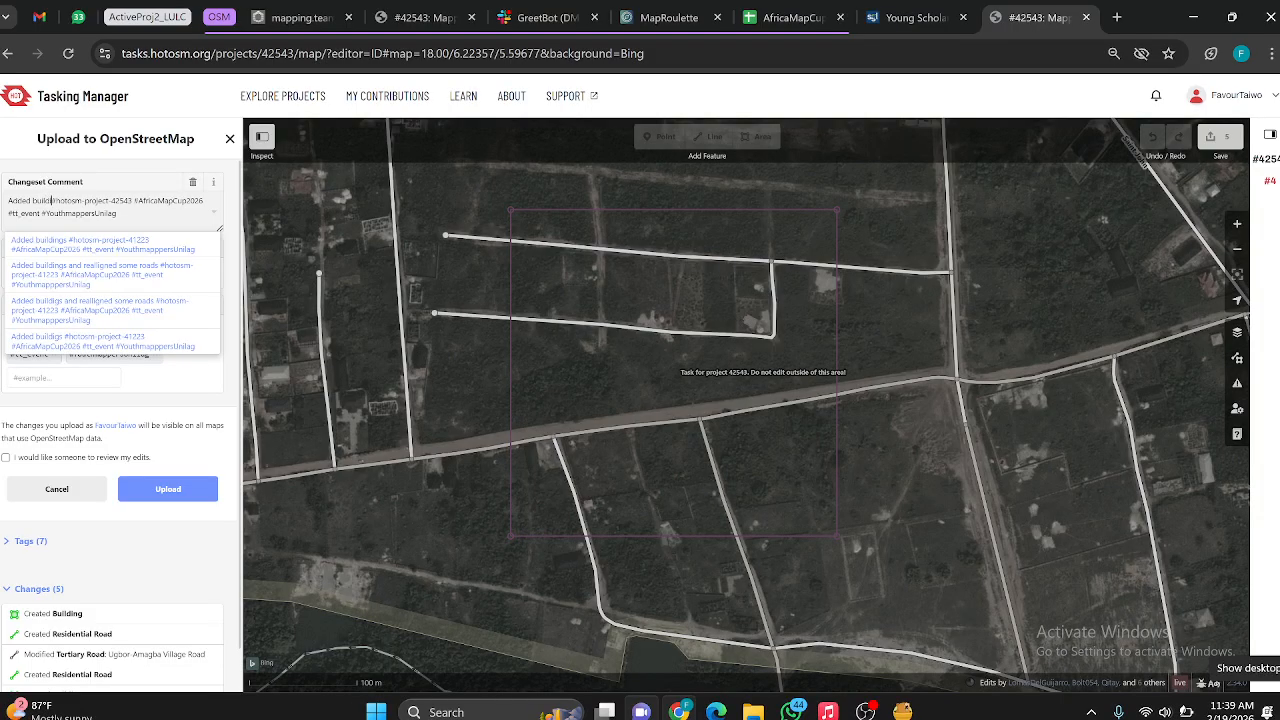
type("ngs and r")
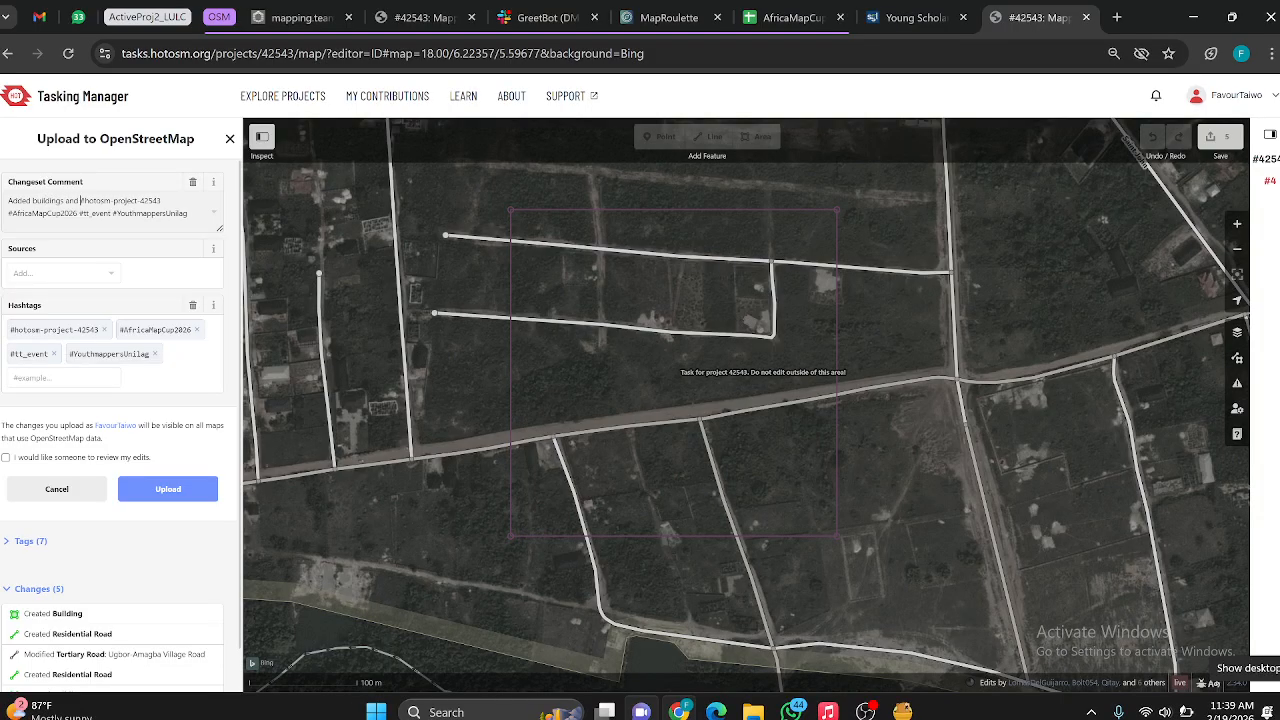
type("oad")
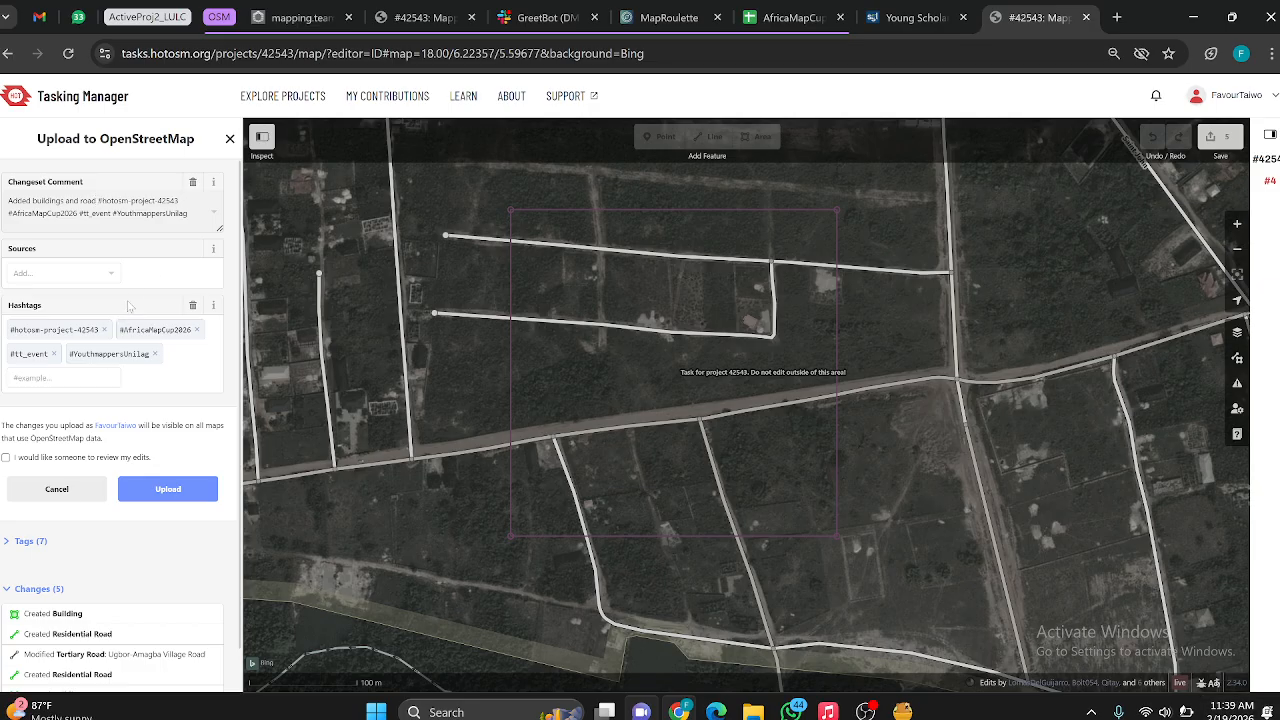
Step: Add the hashtag #UnilagYouthmappers to the changeset and upload it to OpenStreetMap
left_click(75, 379)
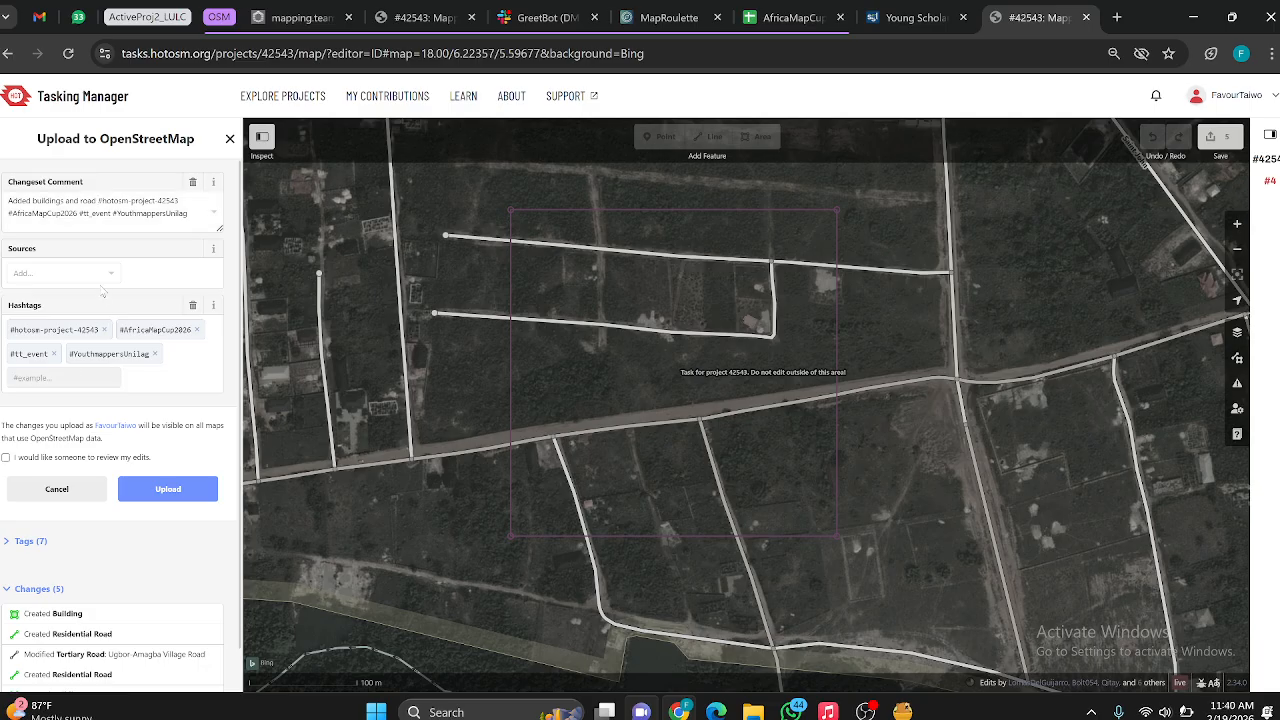
type("#")
key("BackSpace")
type("#")
key("BackSpace")
key("BackSpace")
key("BackSpace")
key("BackSpace")
key("BackSpace")
key("BackSpace")
key("Return")
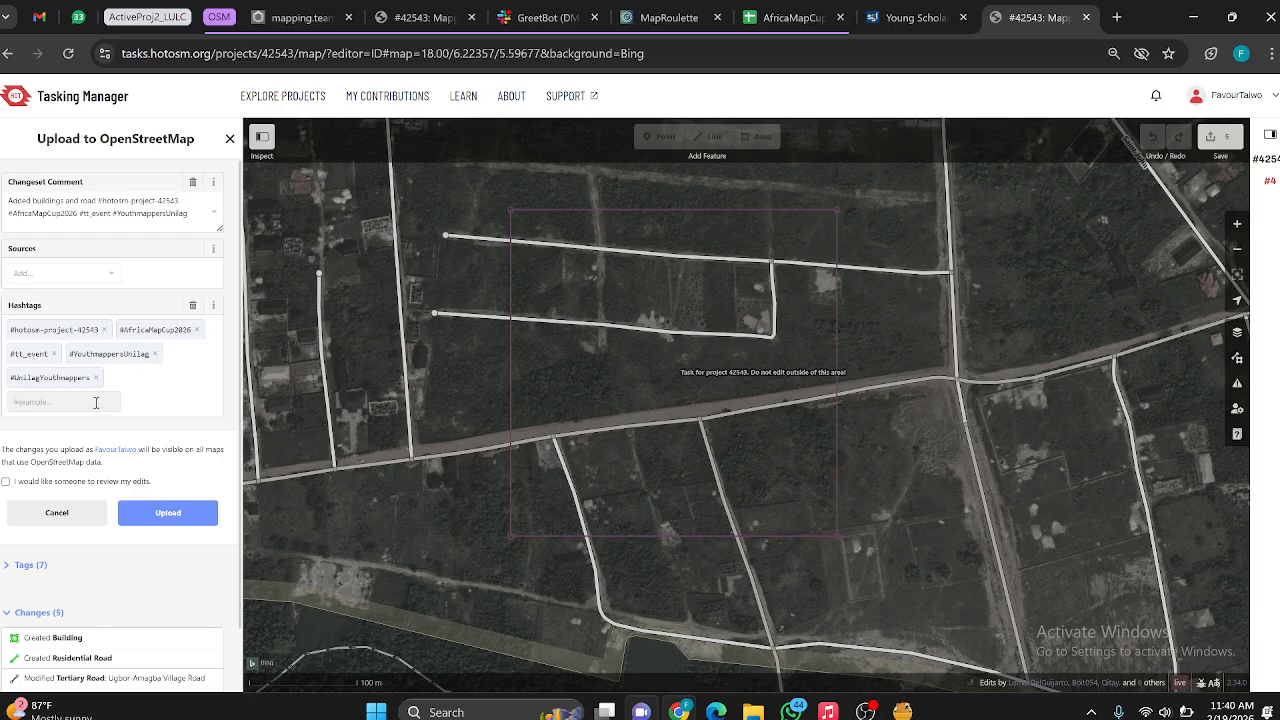
left_click(165, 514)
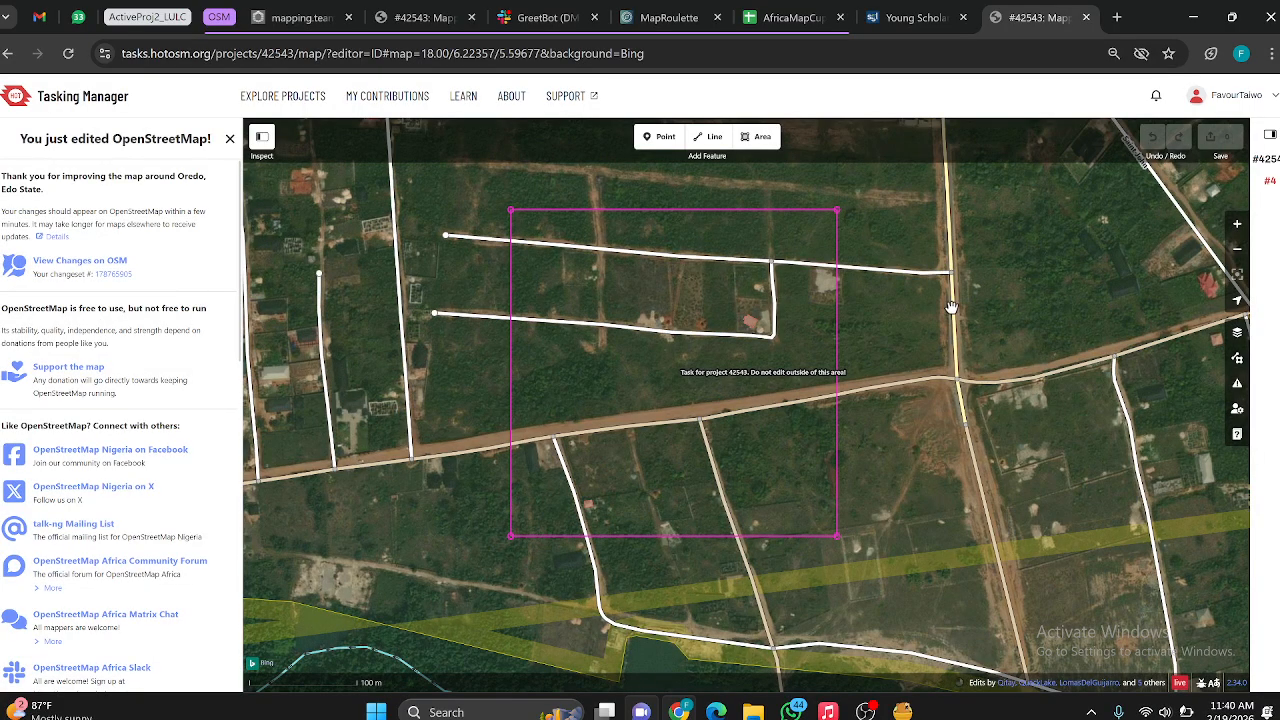
Step: Show the completion form of task #4, collapse its specific task information and mark the task as not completely mapped
left_click(1270, 135)
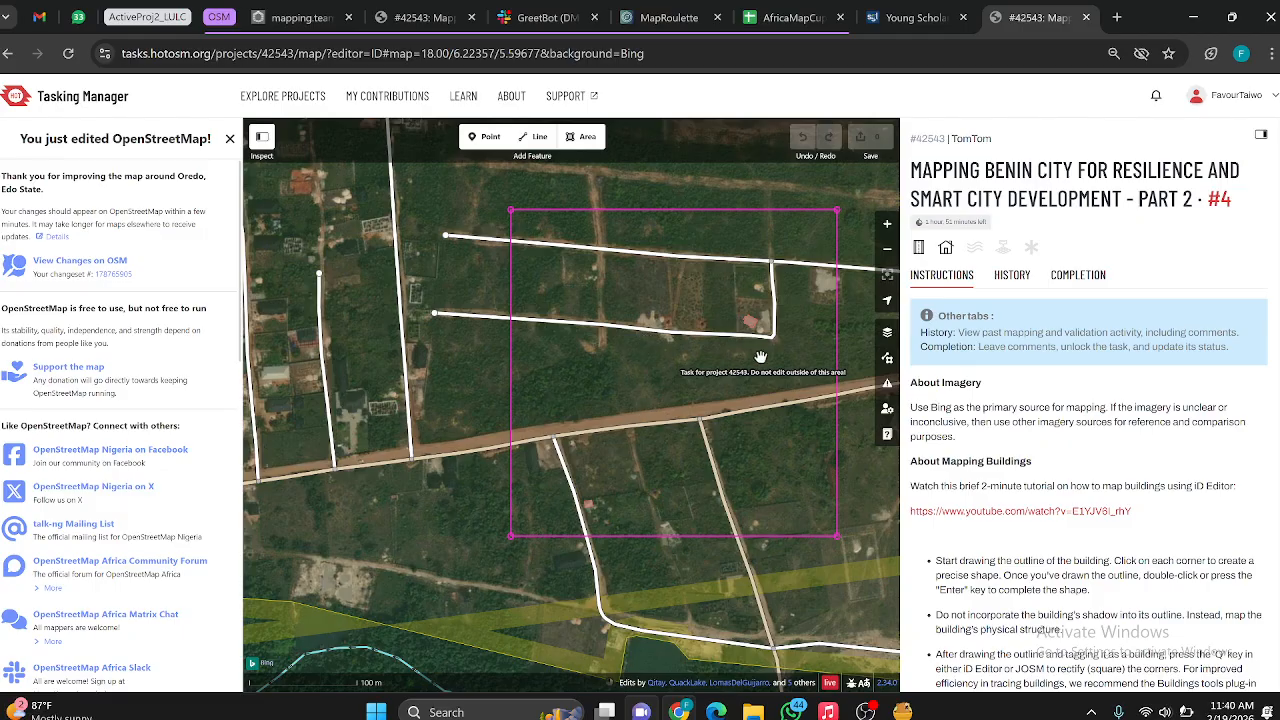
left_click(1079, 280)
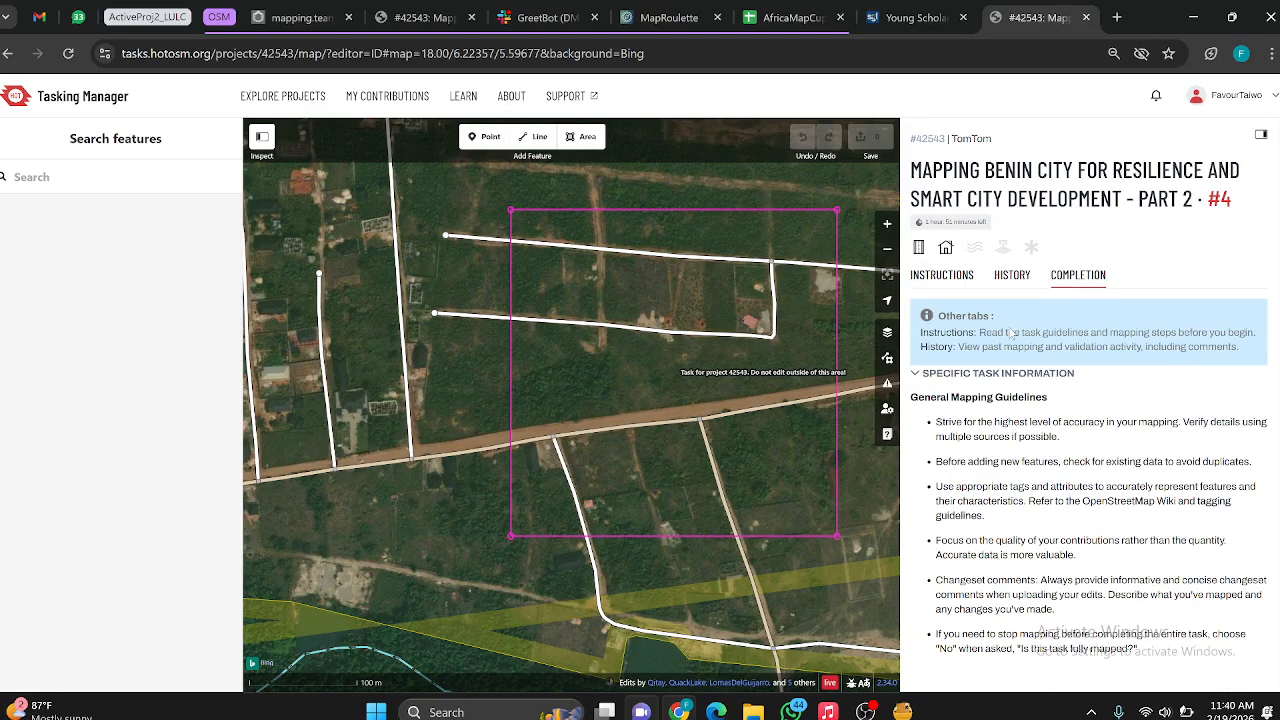
left_click(940, 375)
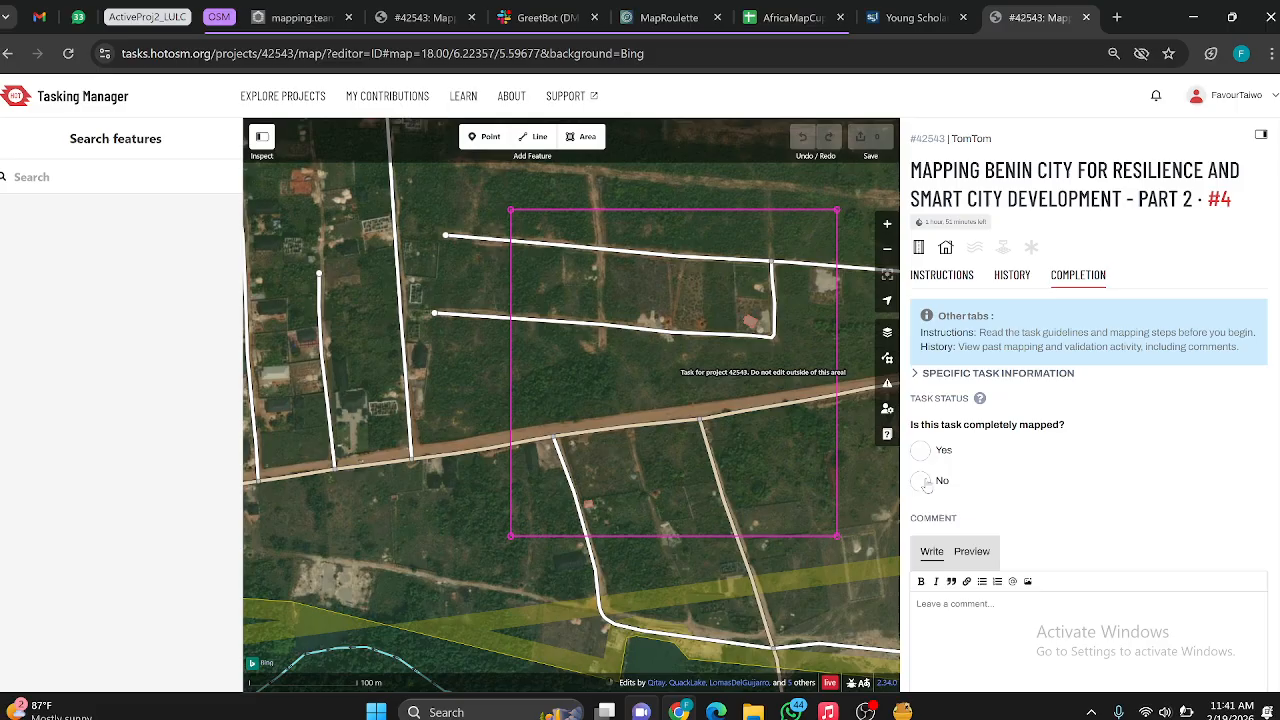
left_click(922, 482)
scroll(993, 428, "down", 2)
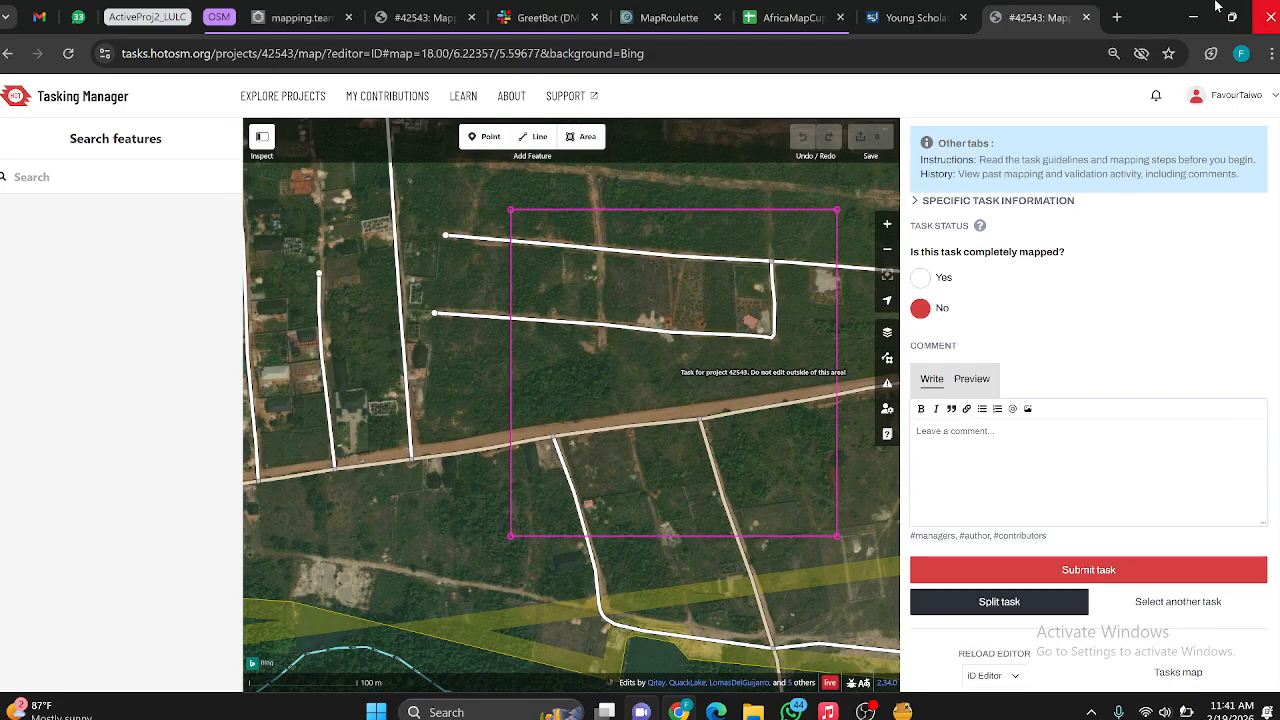
type("Not DOne")
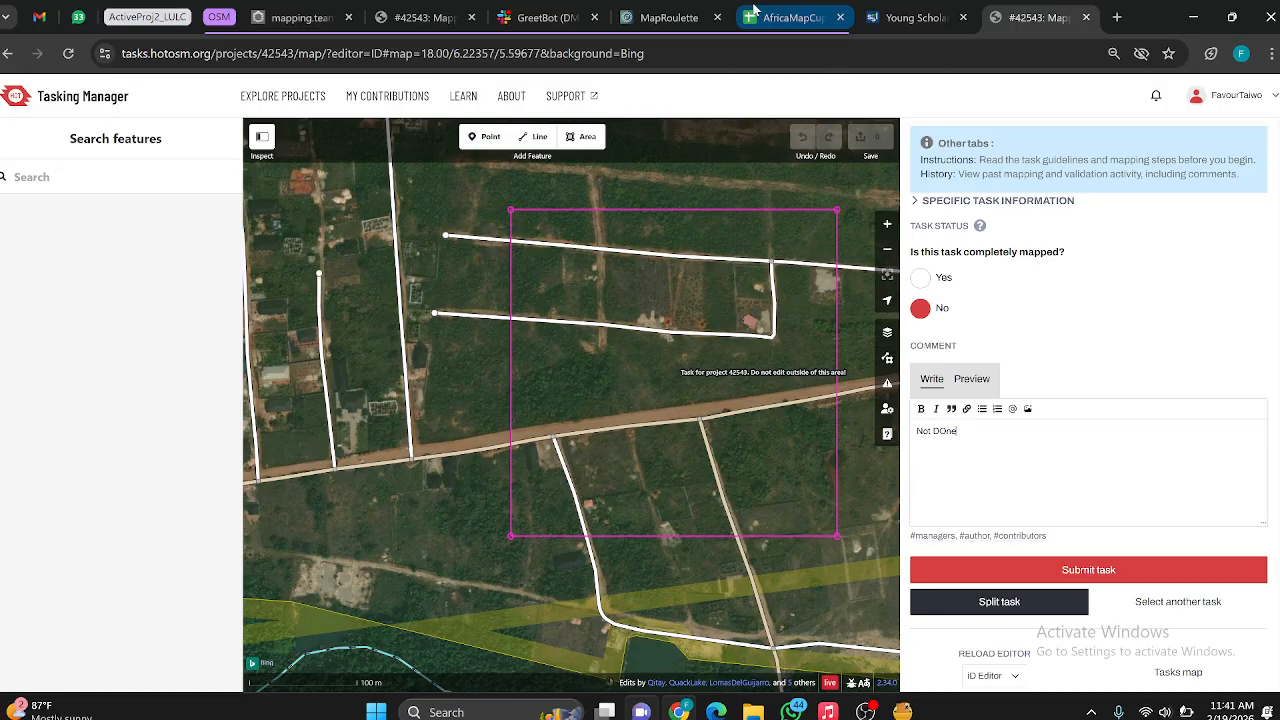
key("BackSpace")
key("BackSpace")
key("BackSpace")
key("BackSpace")
key("BackSpace")
key("BackSpace")
key("BackSpace")
key("BackSpace")
Step: Enter "Kindly Carry on" as the comment for task #4 and submit the task
type("Kindly Carry on")
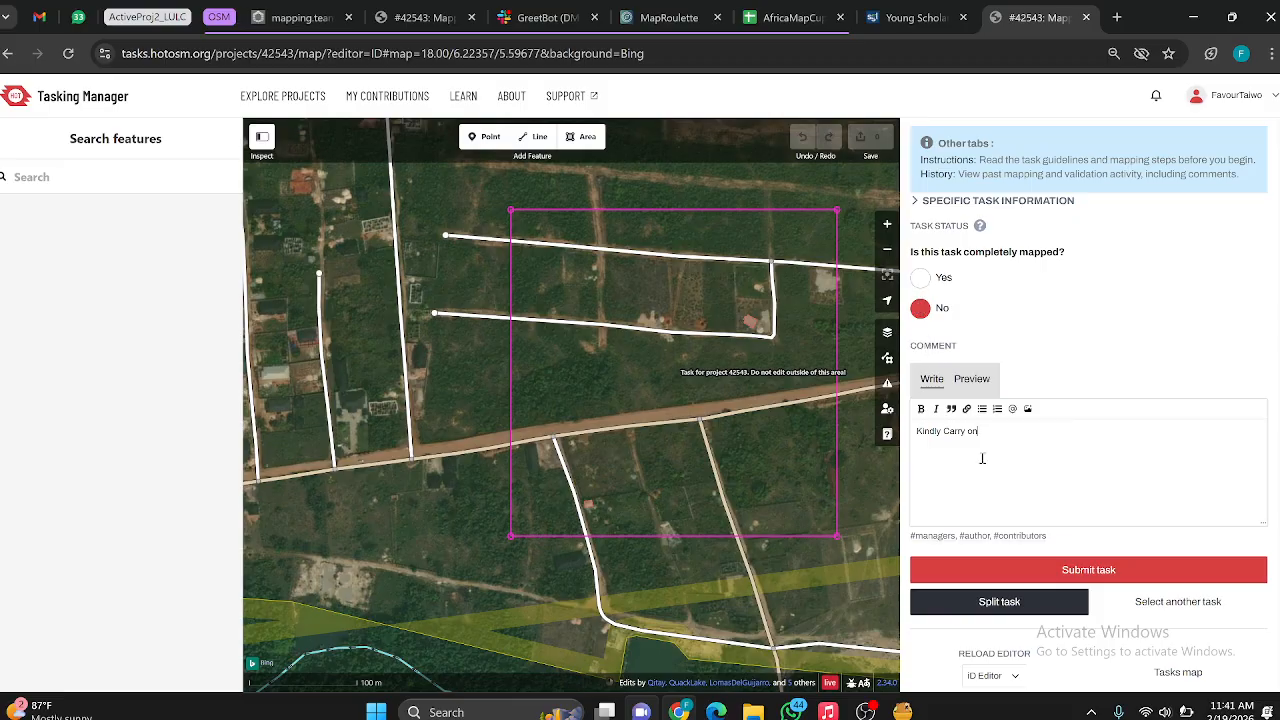
left_click(1031, 568)
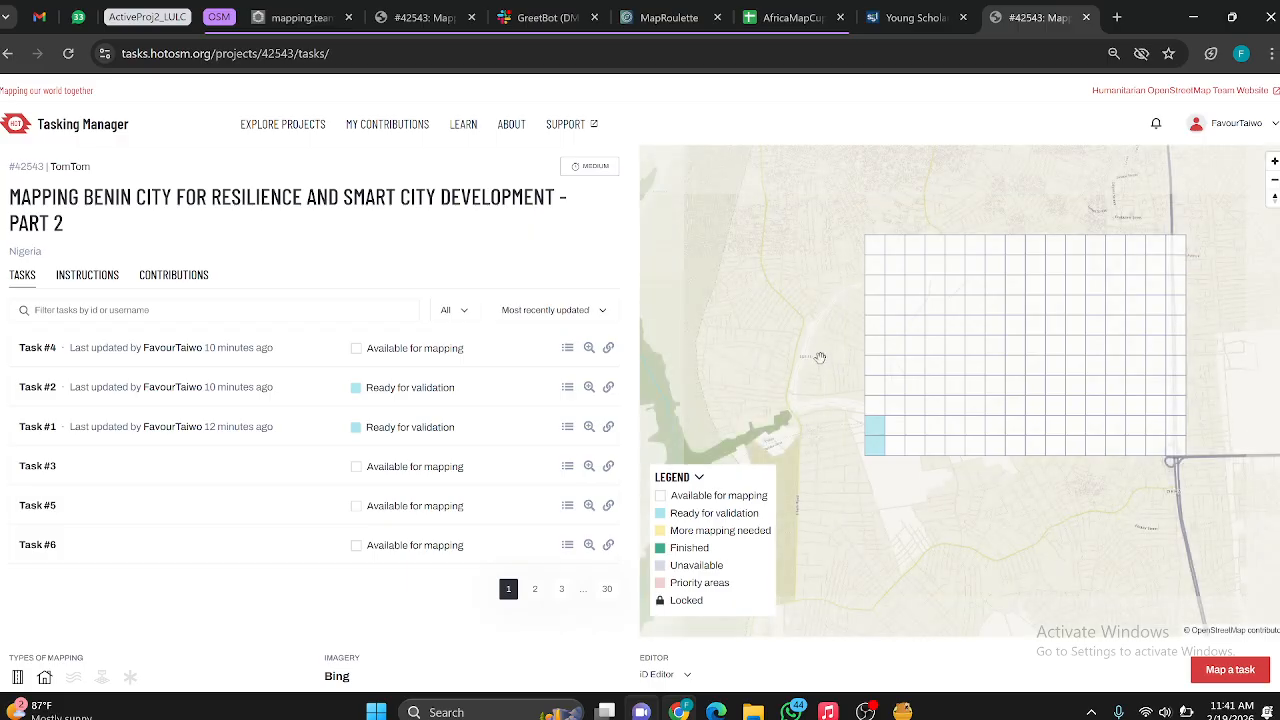
Step: Select task #4 in the project grid and view the available editor choices, leaving iD Editor selected
scroll(881, 407, "up", 1)
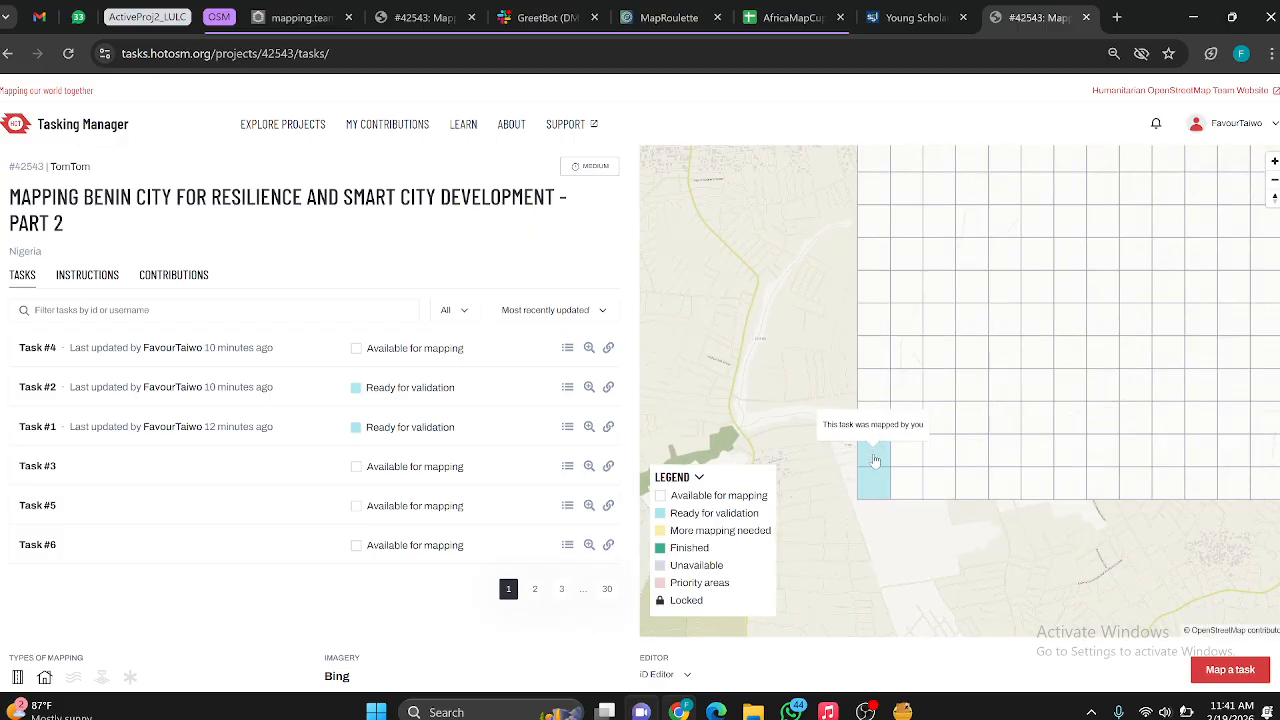
left_click(873, 392)
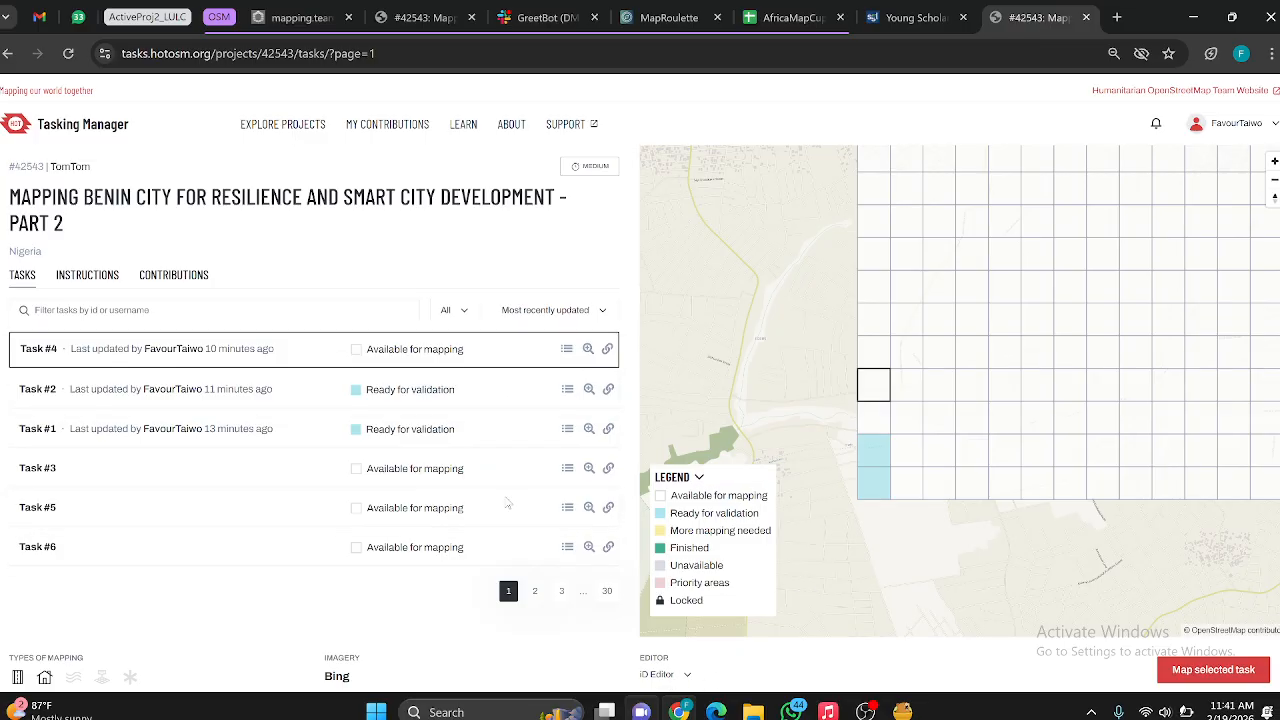
left_click(659, 676)
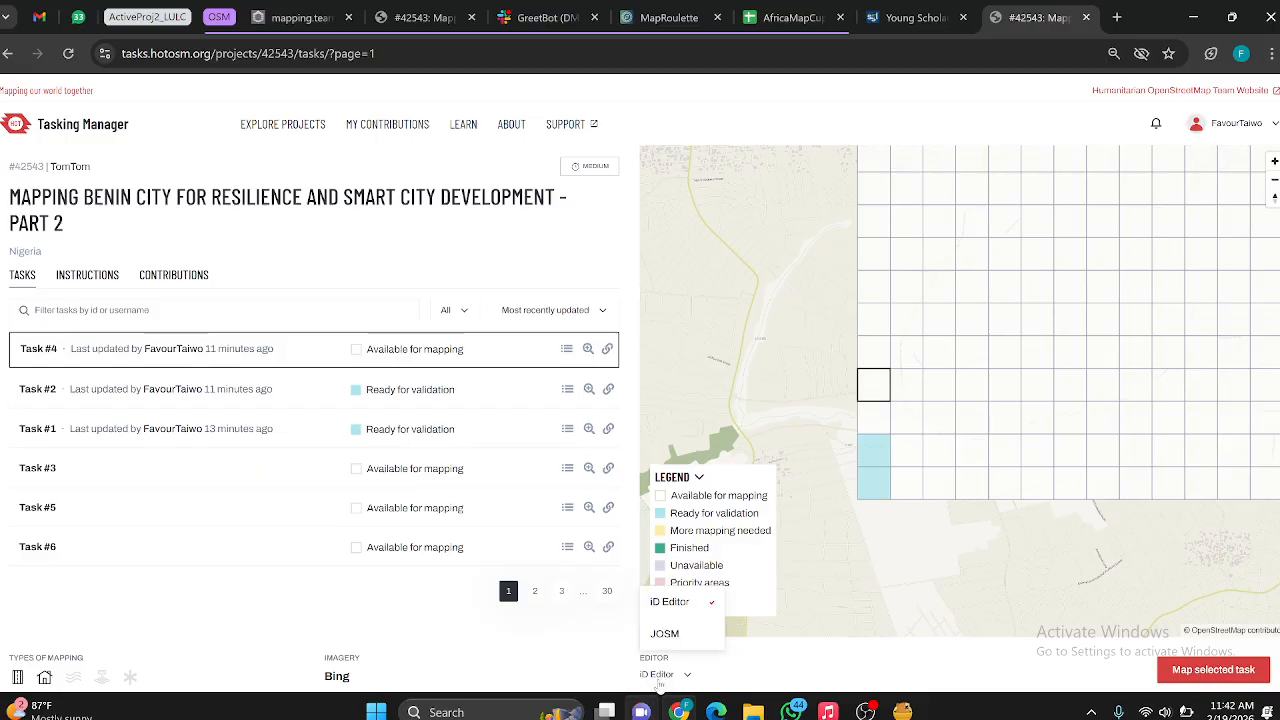
left_click(659, 685)
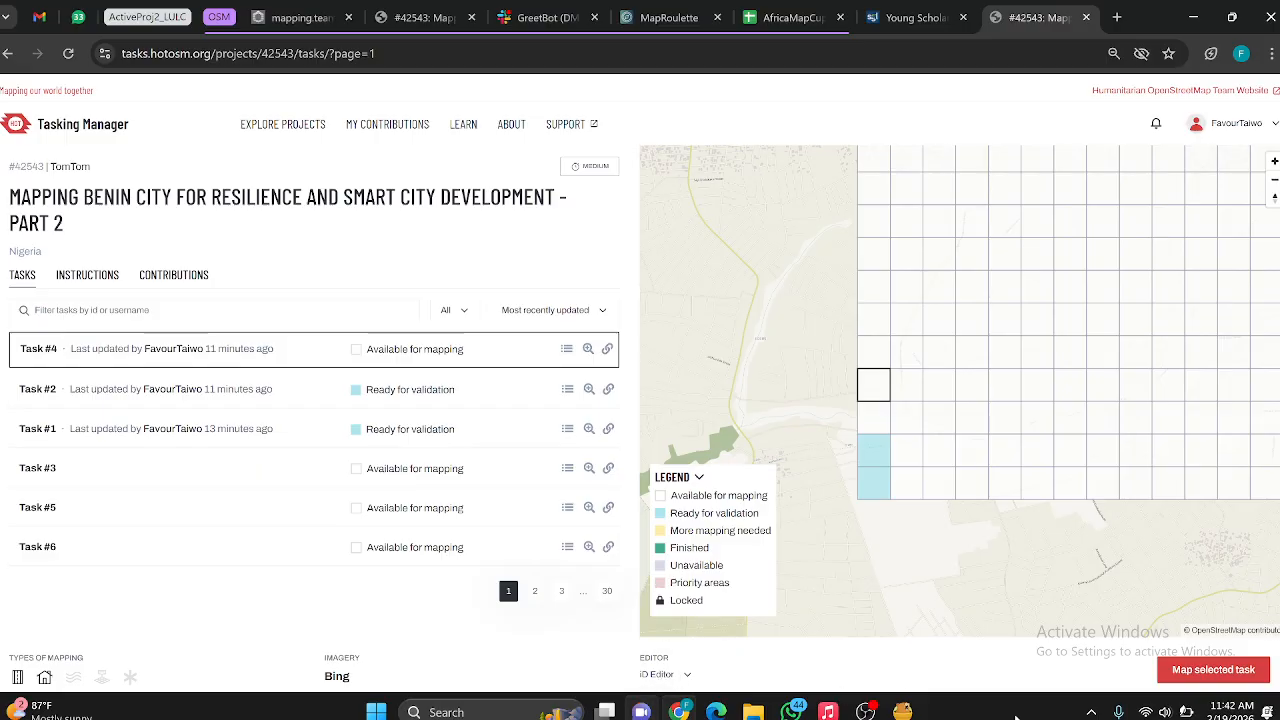
left_click(688, 678)
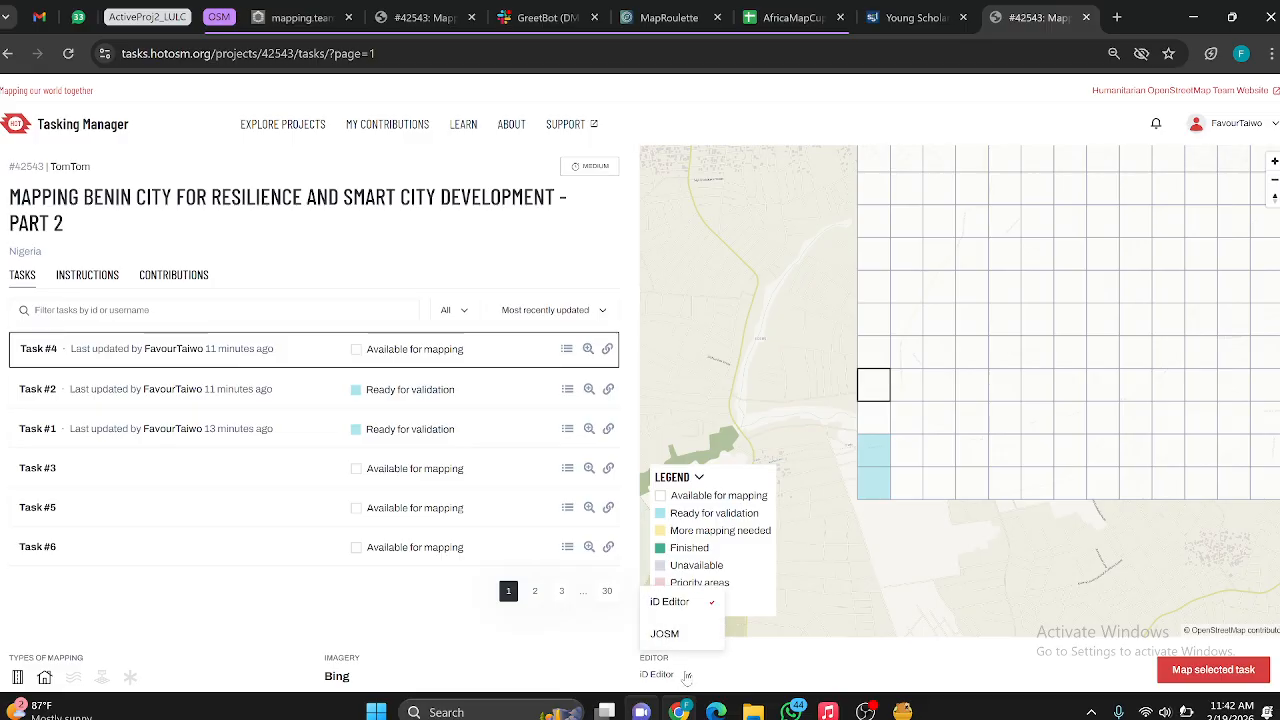
left_click(755, 677)
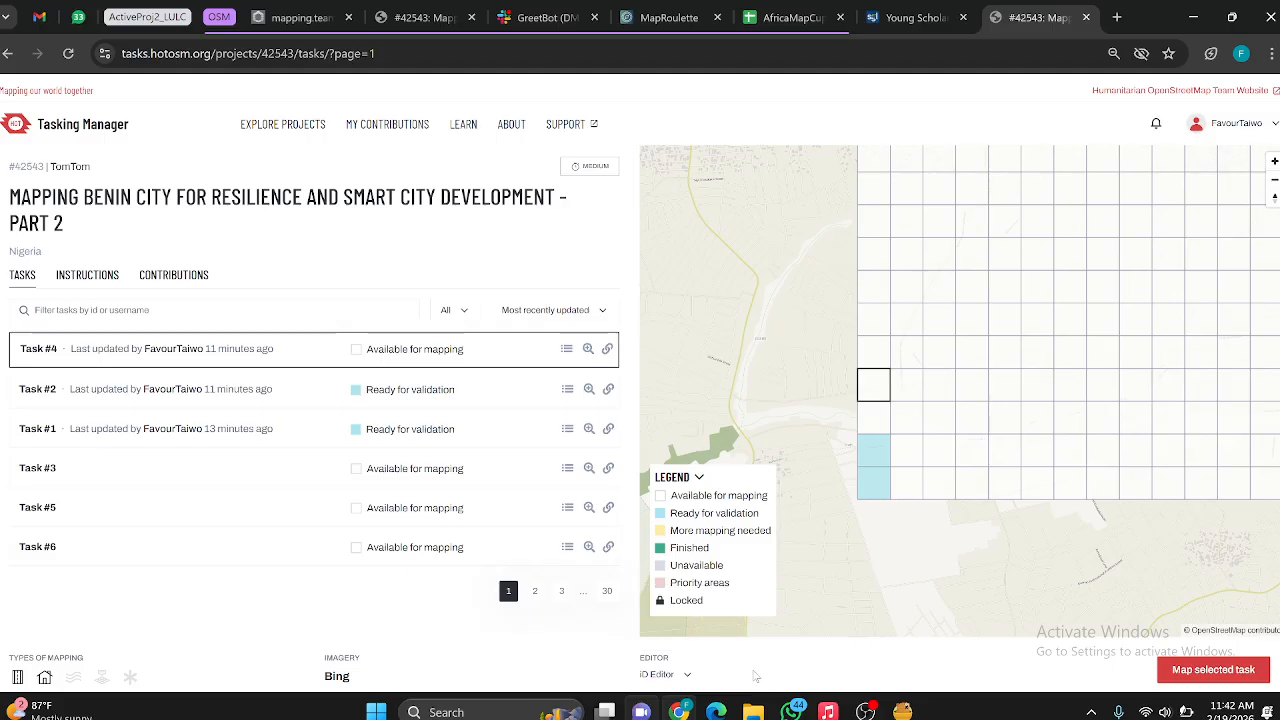